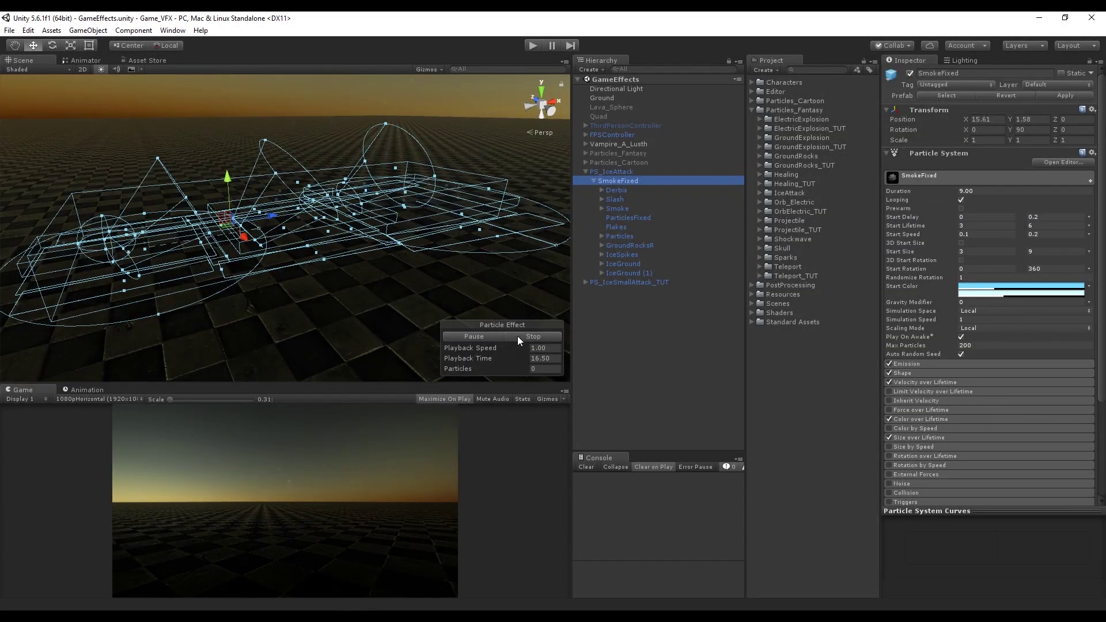
Replay the complete ice attack effect from the SmokeFixed particle system, pausing and resuming it partway through
click(517, 337)
click(495, 339)
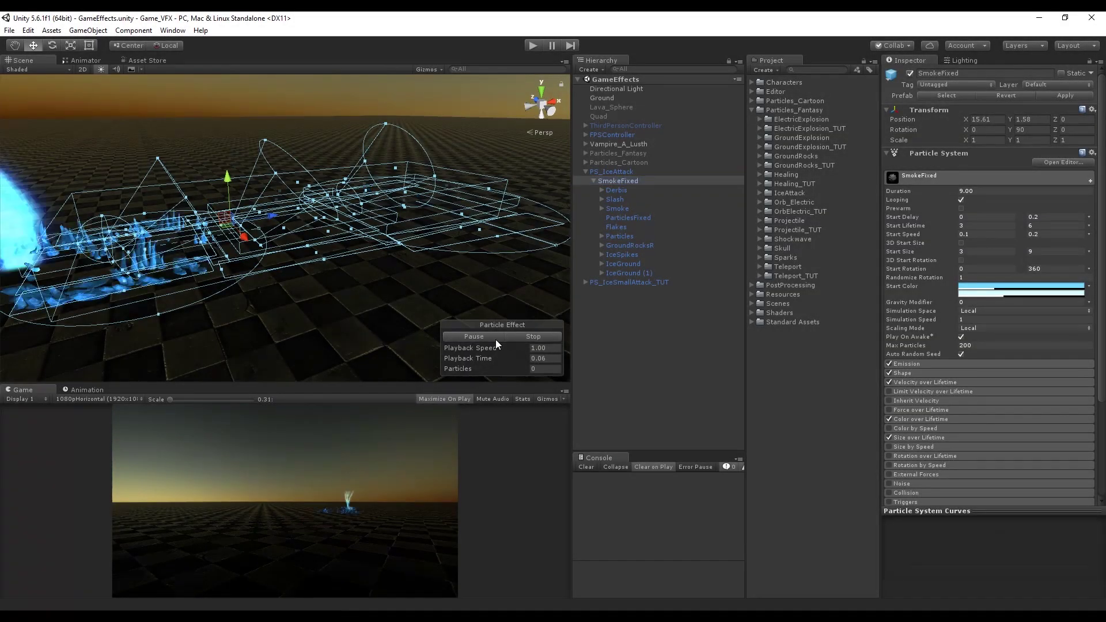
click(535, 338)
click(483, 334)
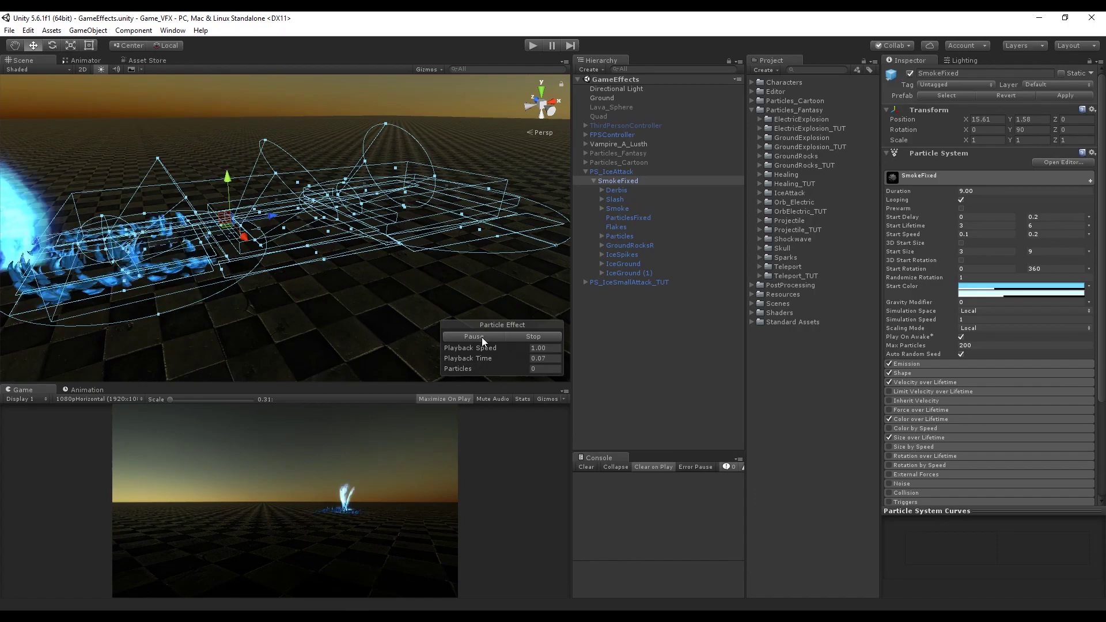
click(482, 338)
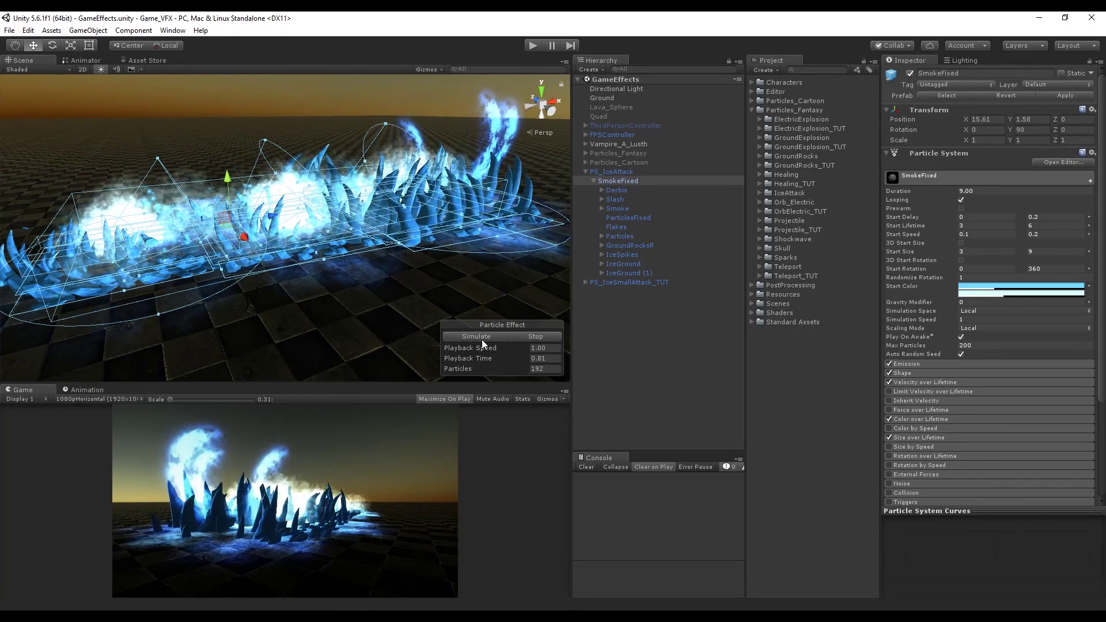
click(482, 339)
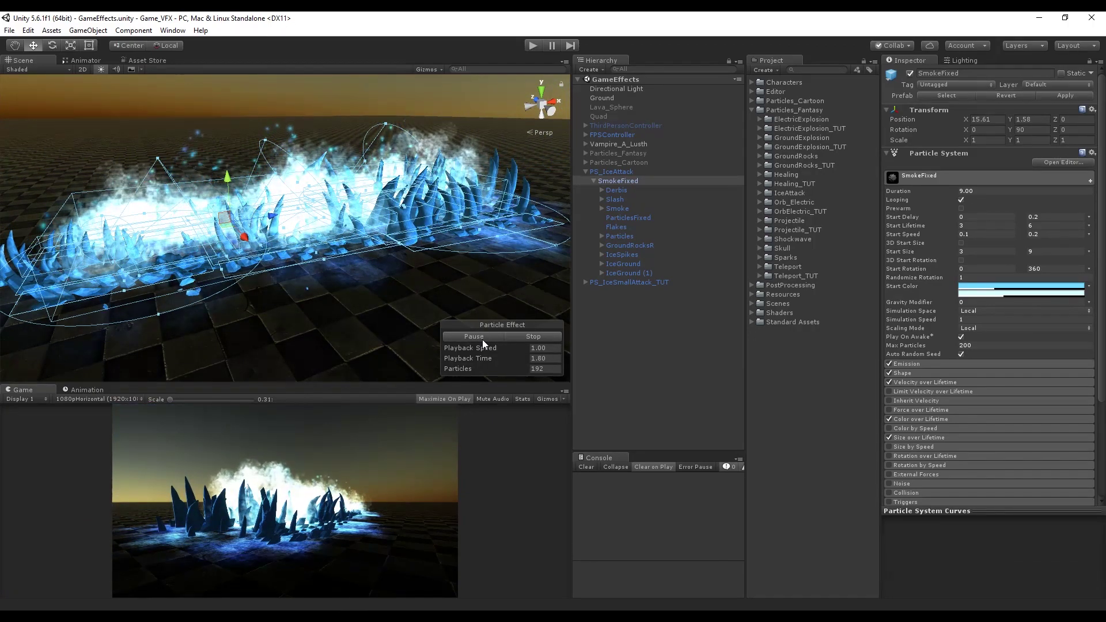
click(483, 339)
Expand the Derbis, Slash, Particles and GroundRocksR groups under SmokeFixed and inspect the Derbis particle settings
click(615, 190)
click(602, 190)
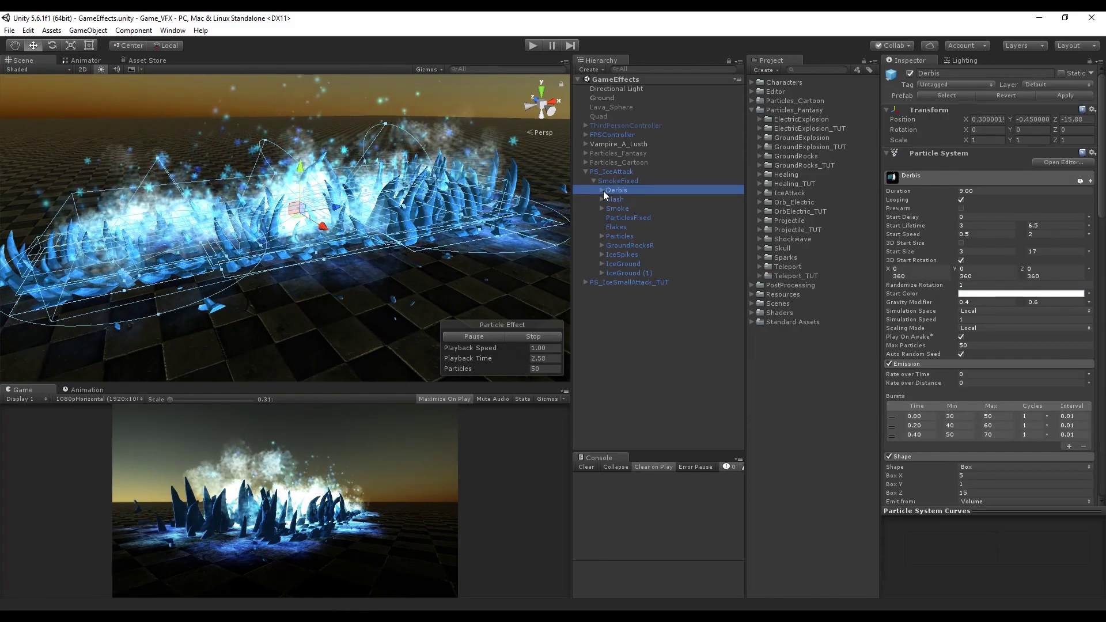
click(619, 199)
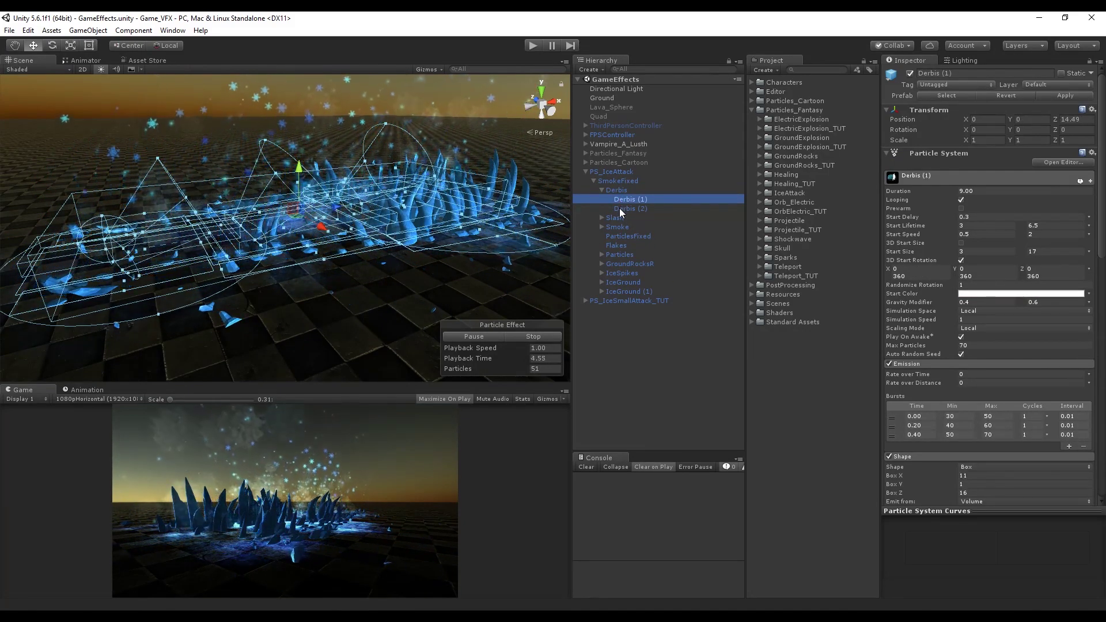
click(602, 217)
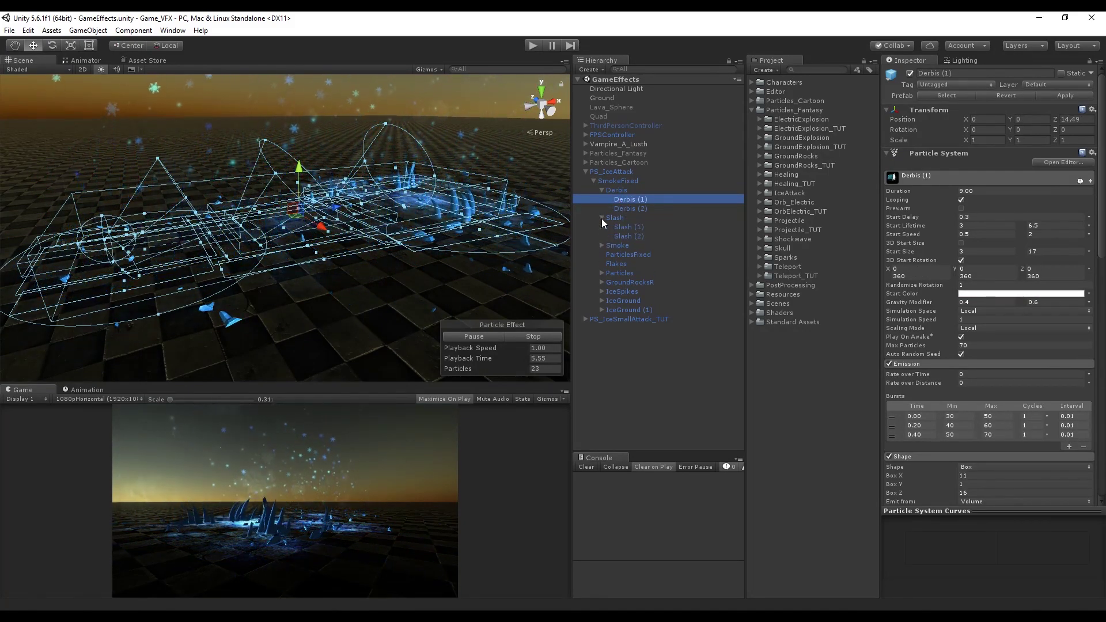
click(602, 274)
click(601, 300)
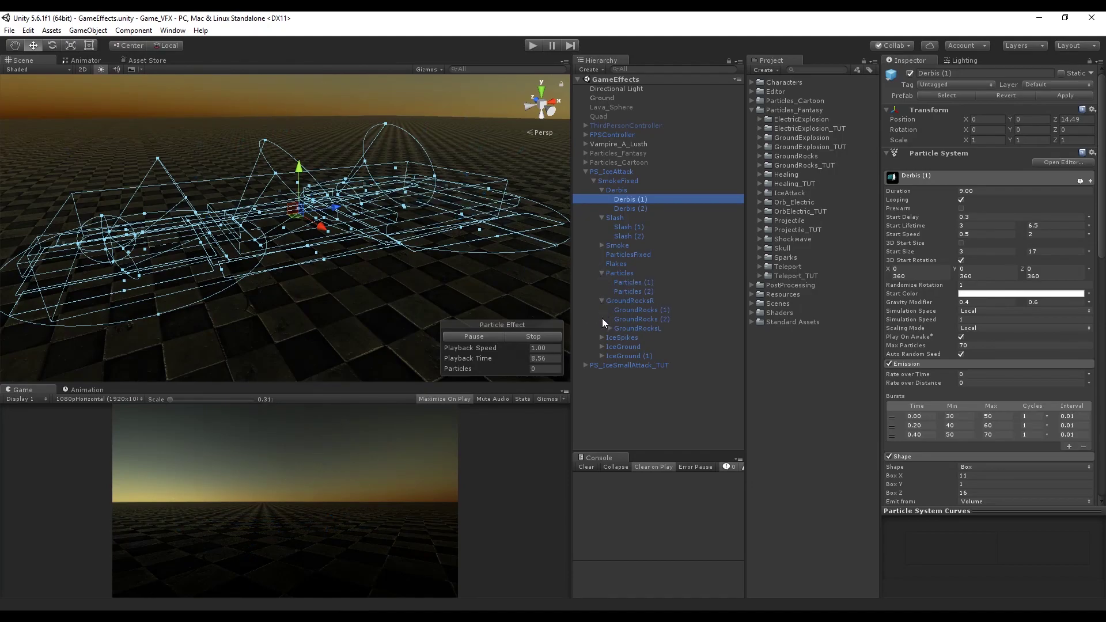
Select Particles together with its two child systems, then stop the effect simulation
click(620, 274)
shift+click(630, 292)
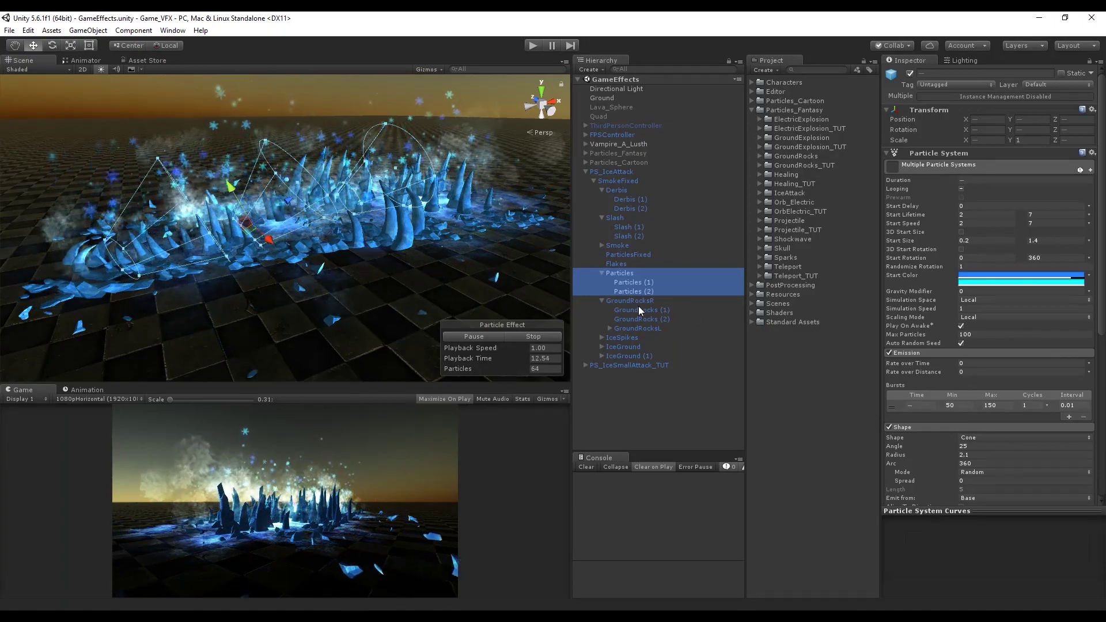
click(542, 341)
click(541, 338)
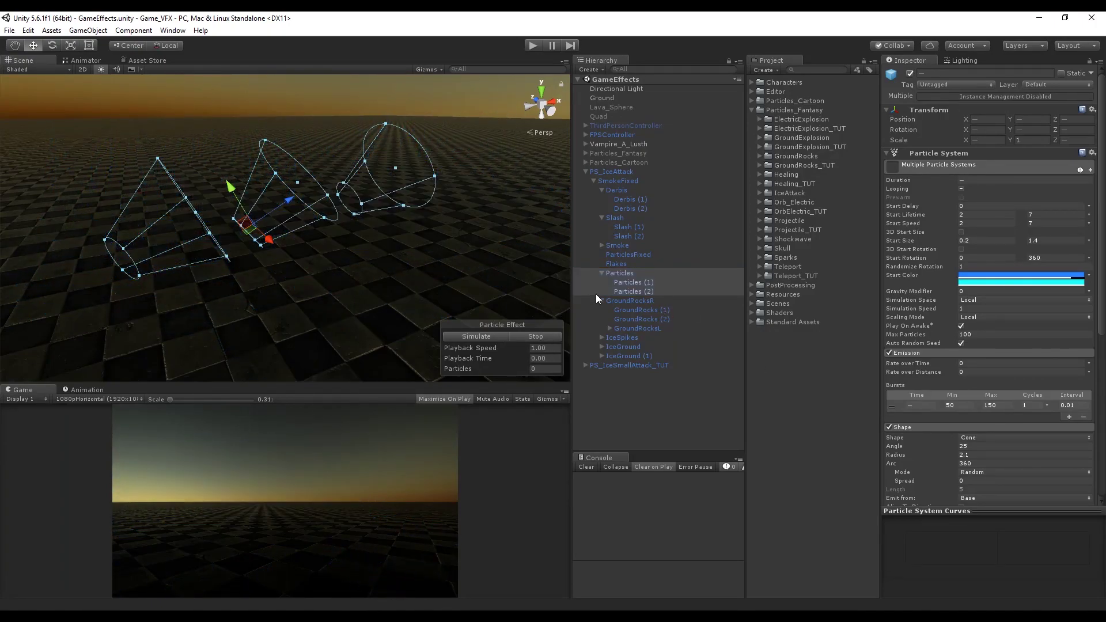
Select GroundRocksR with GroundRocks (1) and GroundRocks (2) and play the effect to inspect the ground rocks
click(630, 300)
shift+click(636, 319)
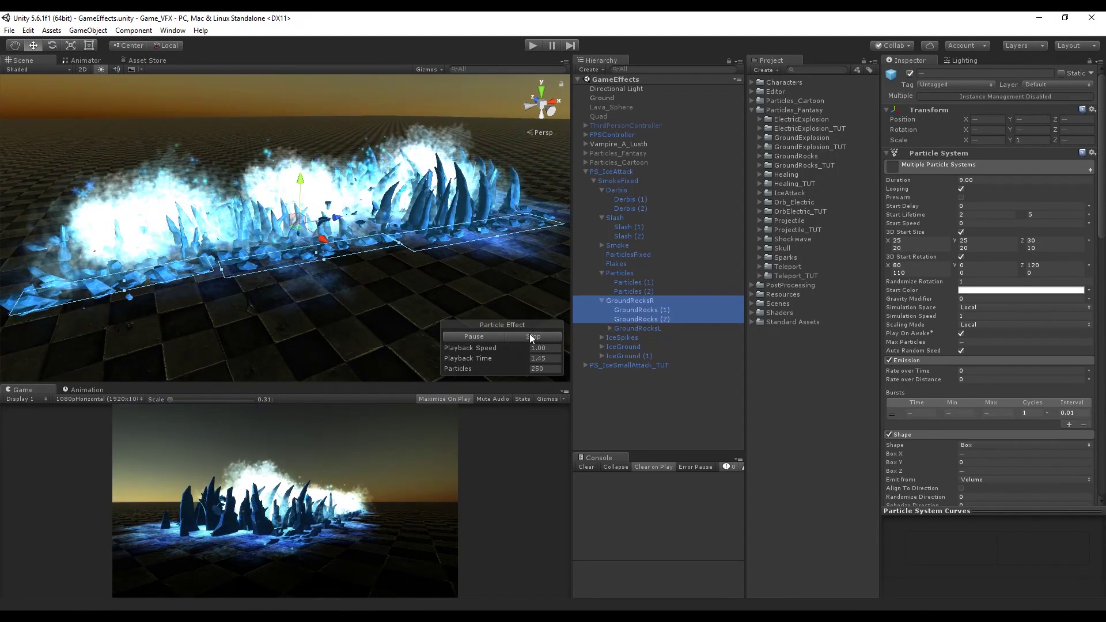
click(532, 338)
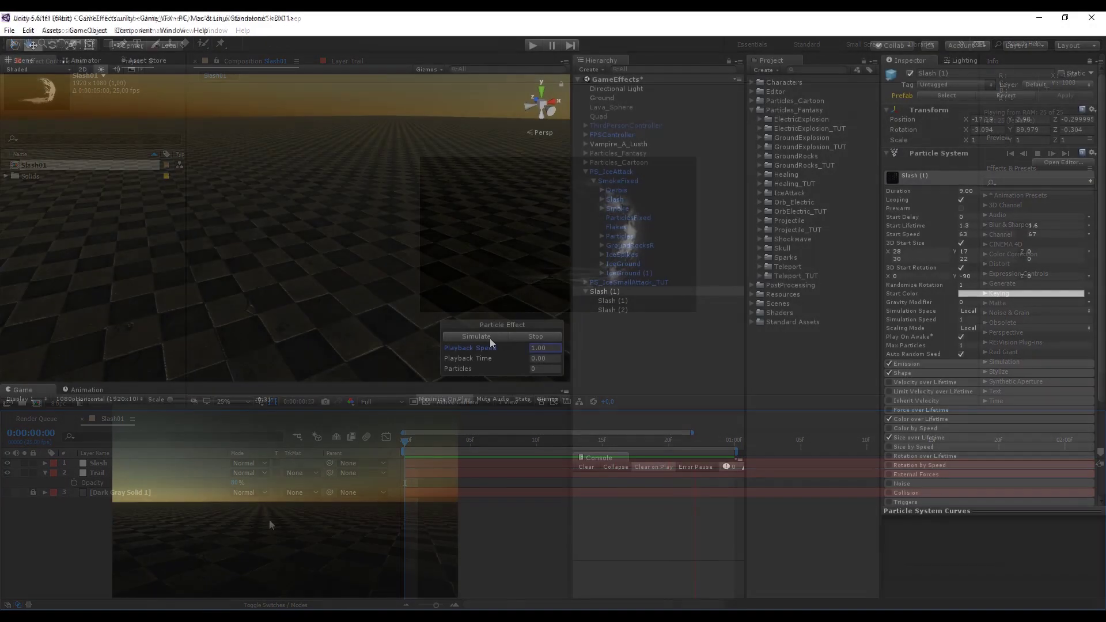
Preview the standalone Slash (1) particle effect several times from different viewing angles
click(490, 338)
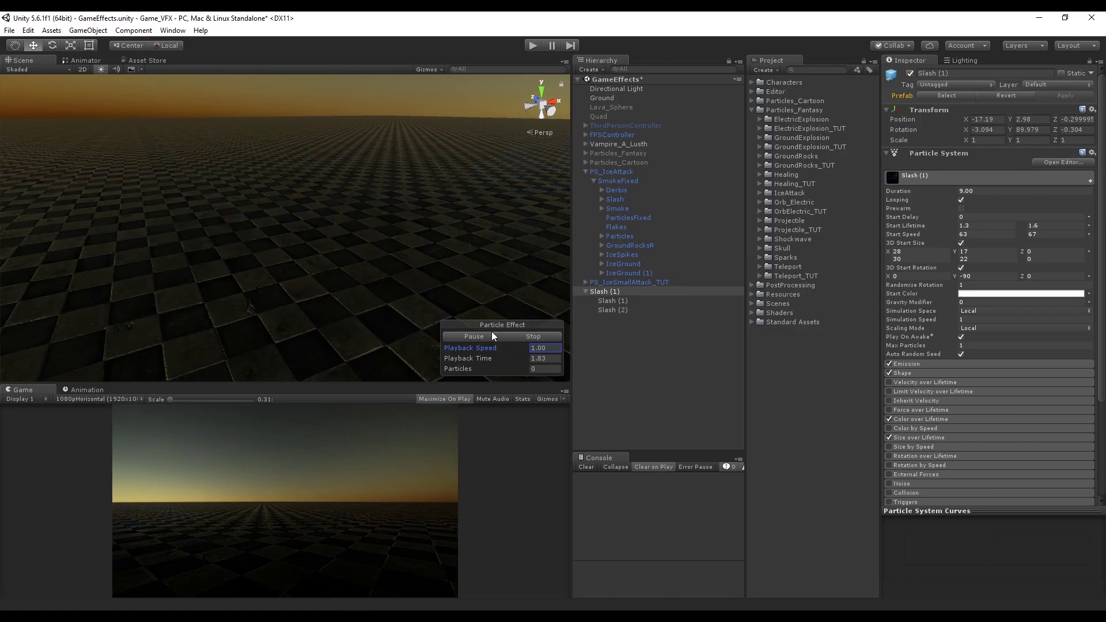
right_drag(515, 290, 394, 244)
click(496, 336)
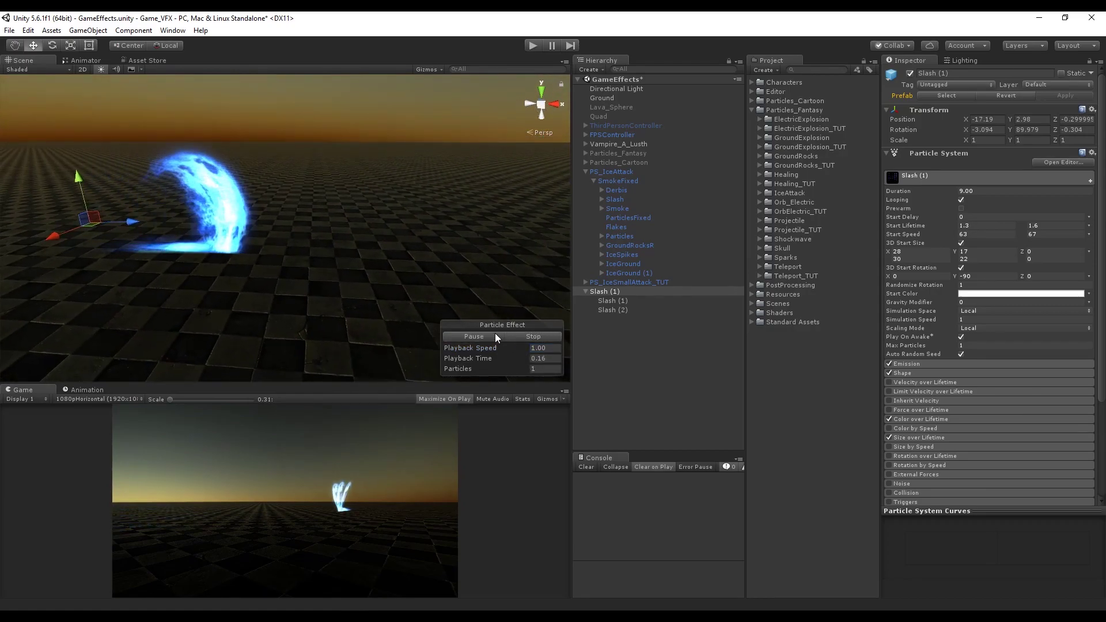
right_drag(500, 313, 571, 283)
alt+drag(570, 283, 365, 265)
click(534, 337)
click(476, 338)
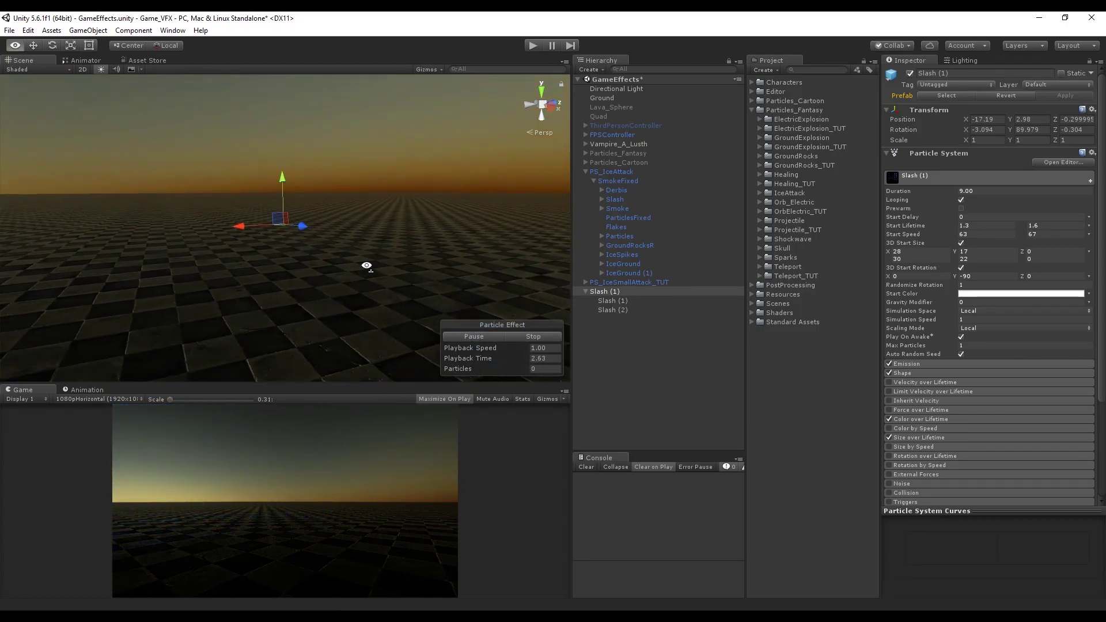
click(484, 341)
alt+drag(414, 297, 531, 248)
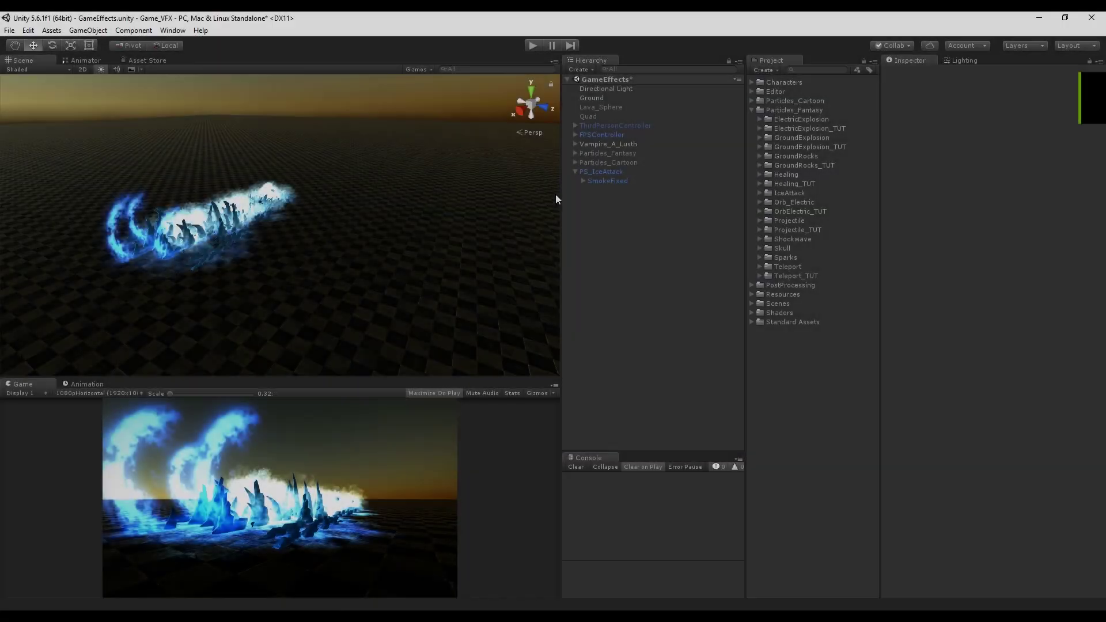
Create an empty game object in the scene and name it PS_IceAttack_TUT
right_click(714, 219)
click(732, 312)
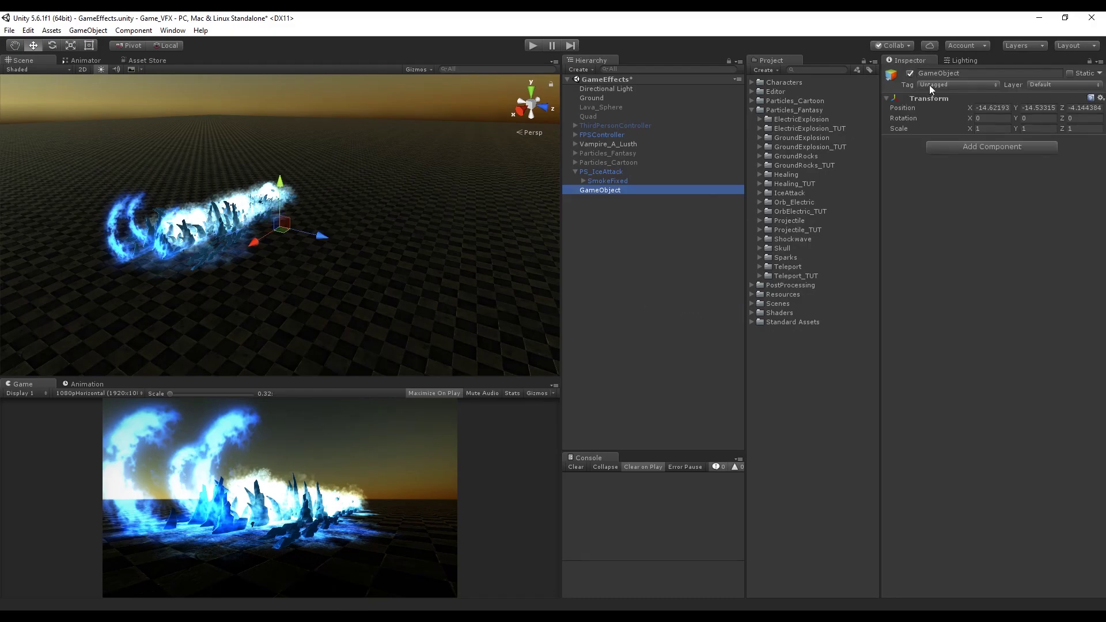
click(948, 74)
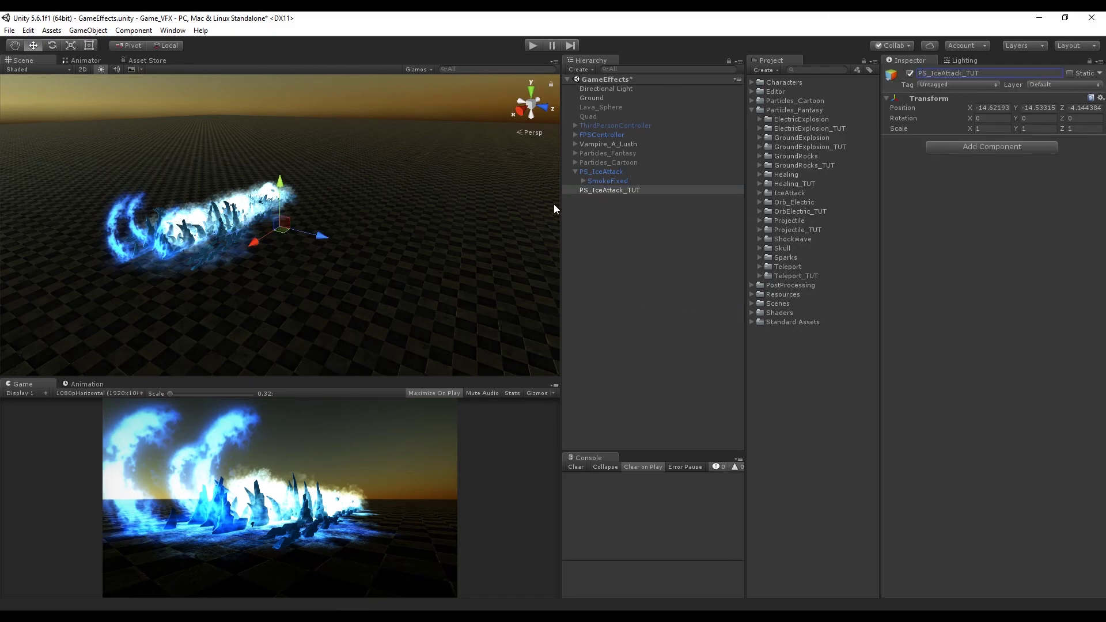
Reset the transform of PS_IceAttack_TUT and set its Z position to 40, beside the finished PS_IceAttack effect
click(575, 174)
click(599, 172)
click(608, 181)
click(1101, 98)
click(1072, 110)
click(1082, 108)
text(39)
right_drag(435, 210, 427, 212)
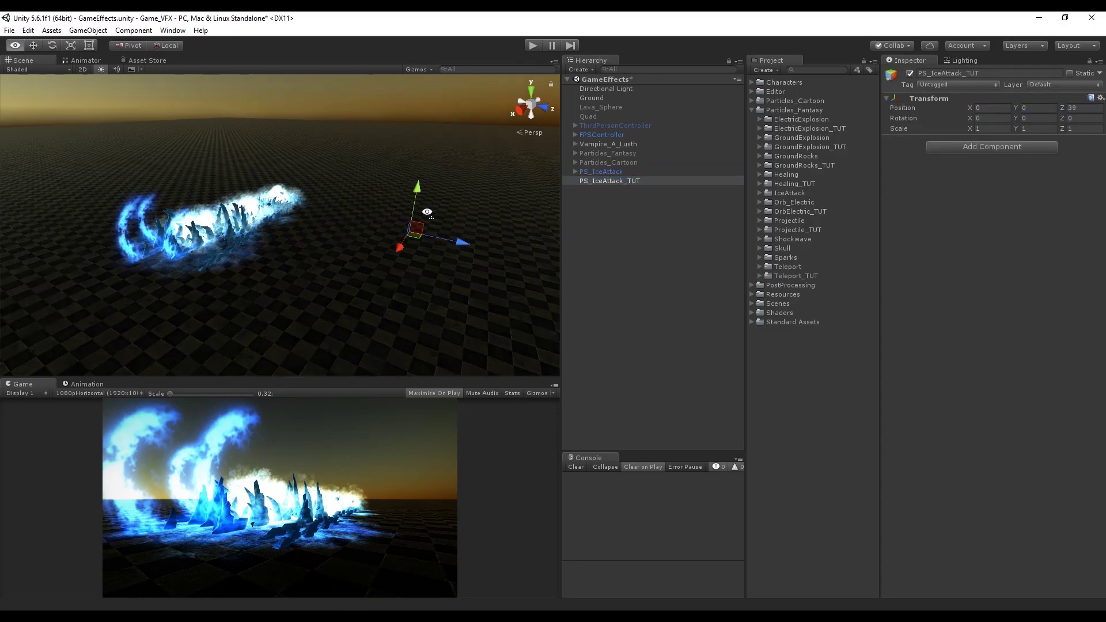
alt+drag(427, 212, 421, 203)
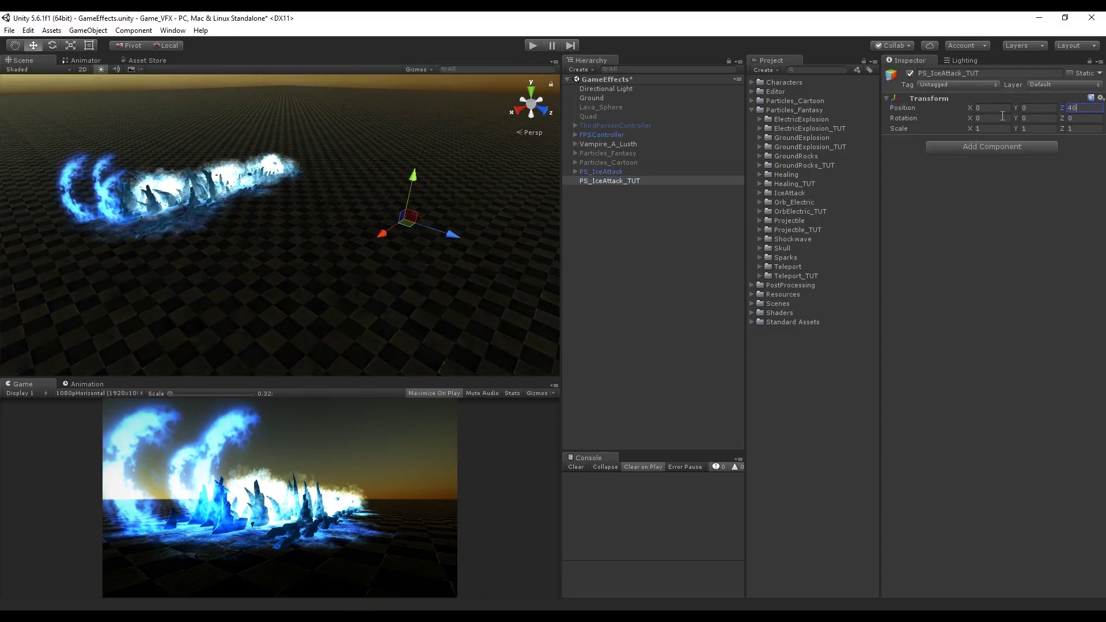
right_drag(429, 237, 352, 224)
Add a child particle system named IceGround under PS_IceAttack_TUT, with its Y rotation at 90
right_click(589, 181)
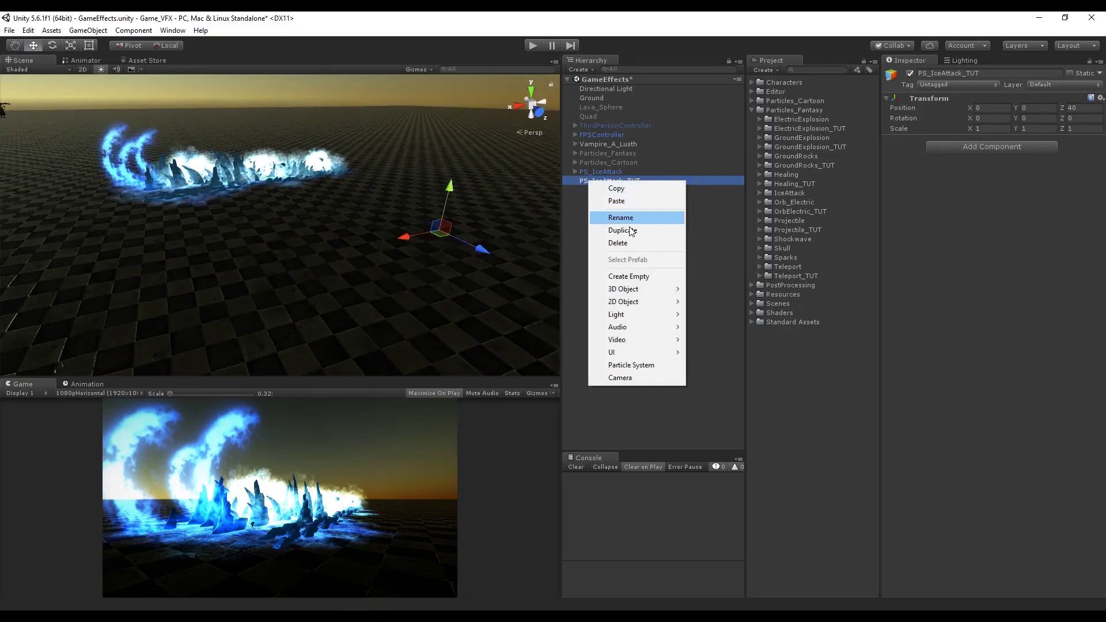
click(631, 365)
click(946, 75)
key(BackSpace)
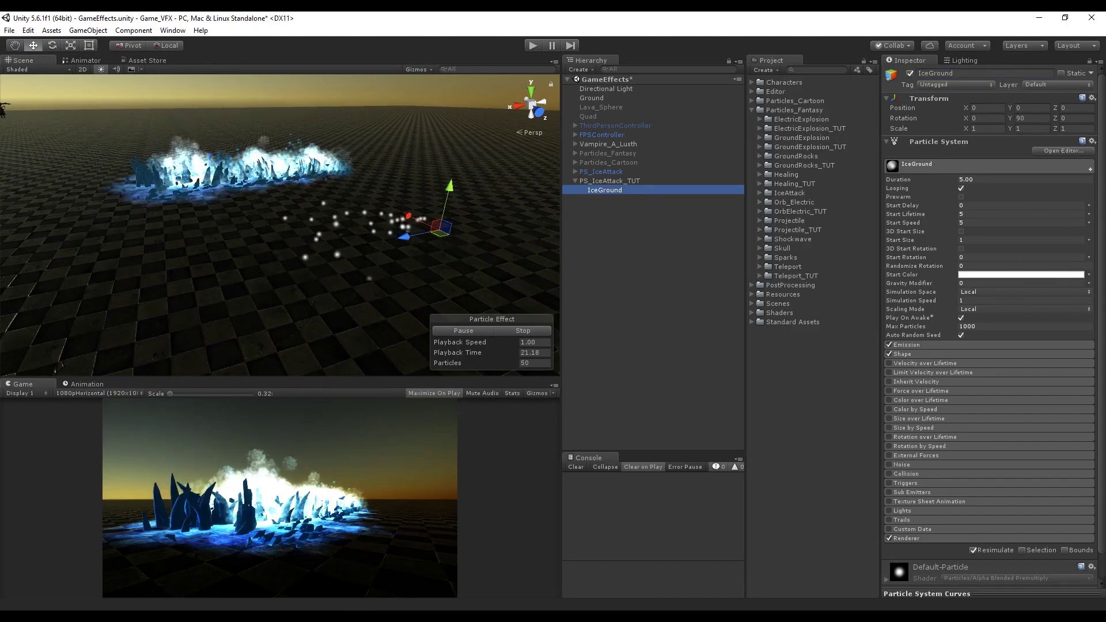
Give IceGround a duration of 9, a start speed of 0 and a Circle emission shape
click(974, 179)
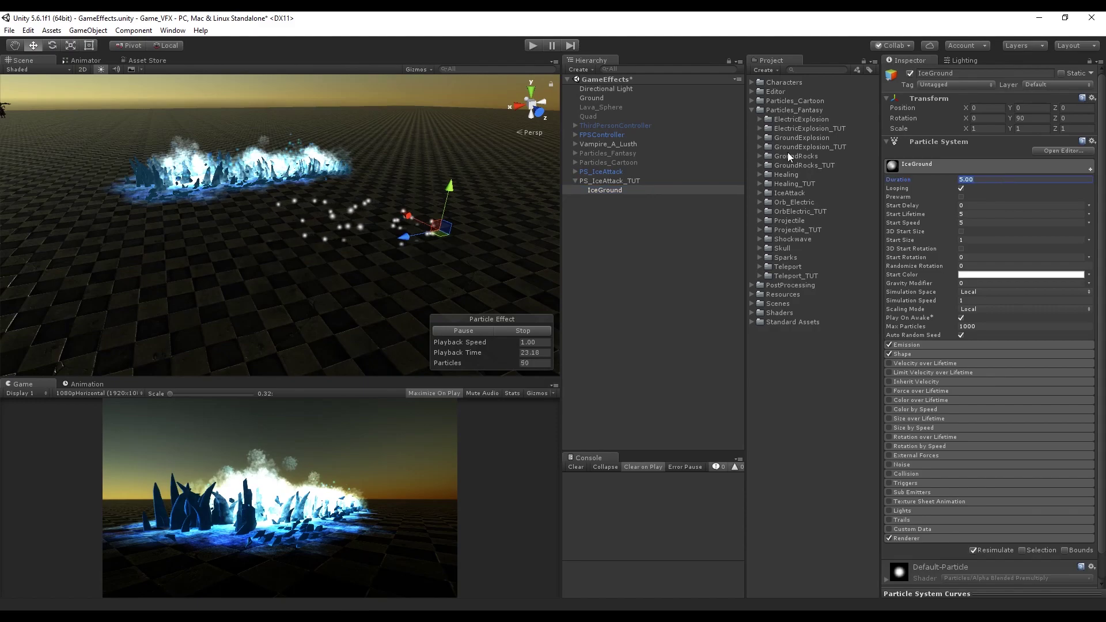
text(9)
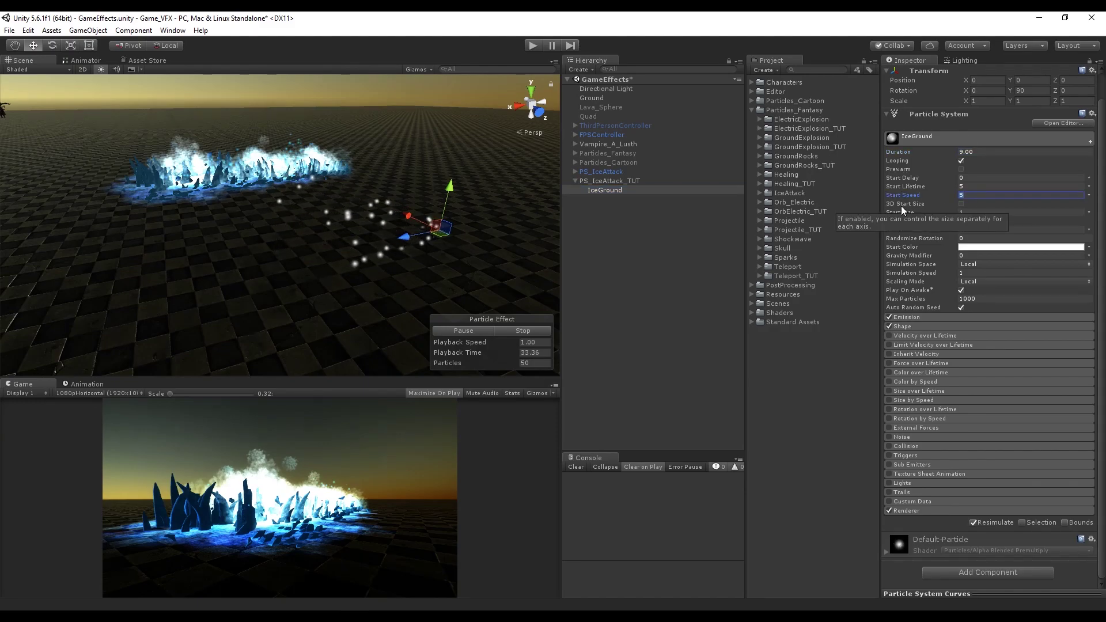
click(944, 328)
click(974, 338)
click(987, 437)
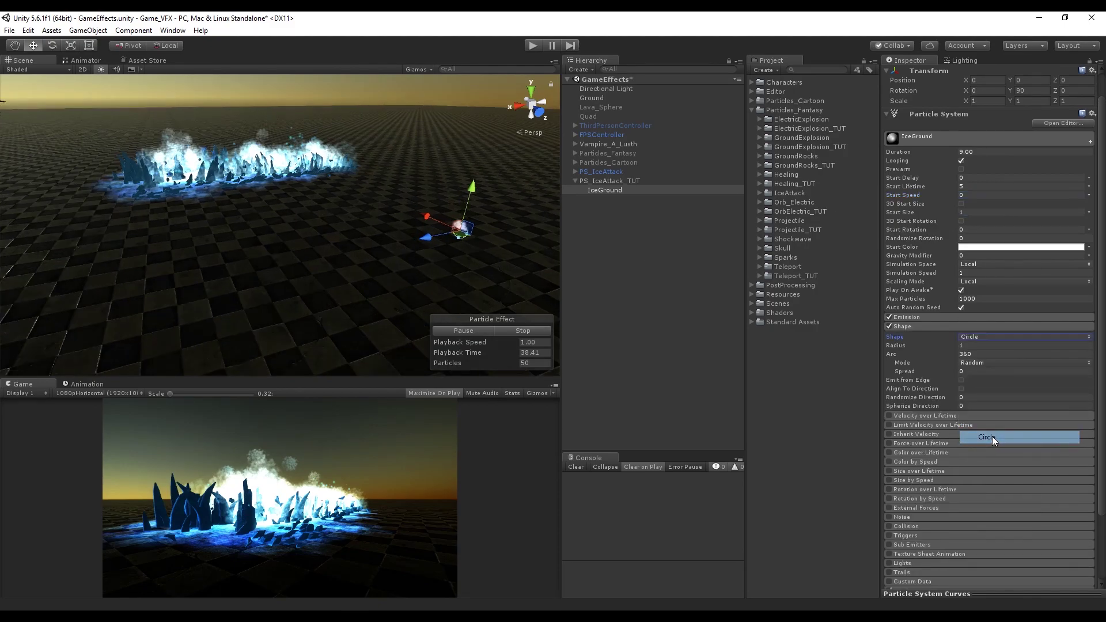
Set IceGround's X rotation to -90 so the emitter lies flat, and set its circle radius to 8
scroll(522, 254, up, 3)
key(f)
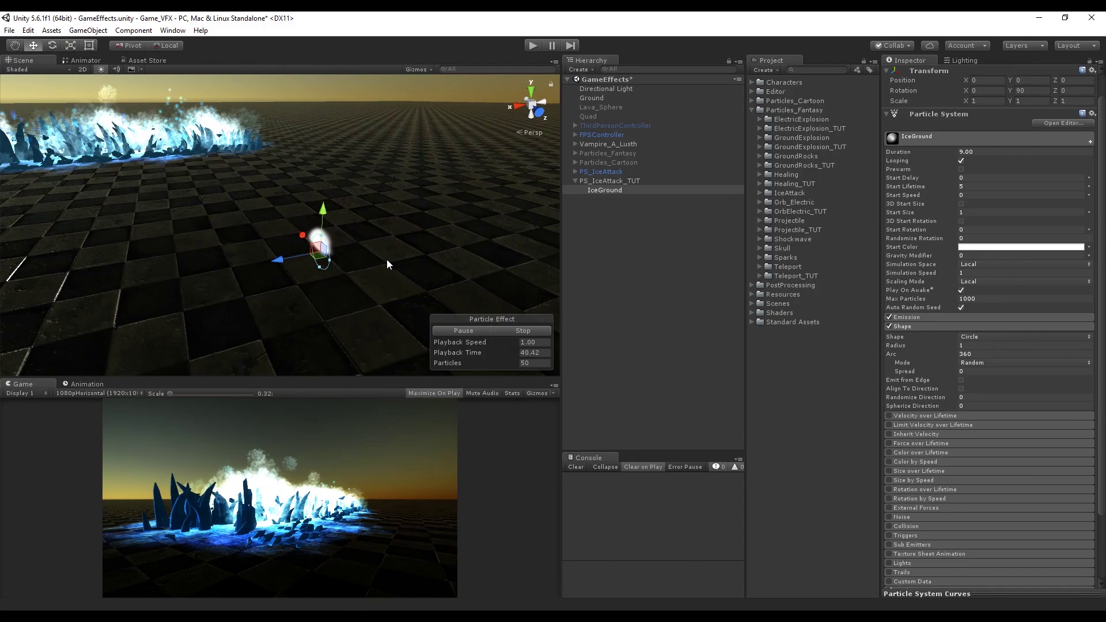
scroll(1022, 122, up, 1)
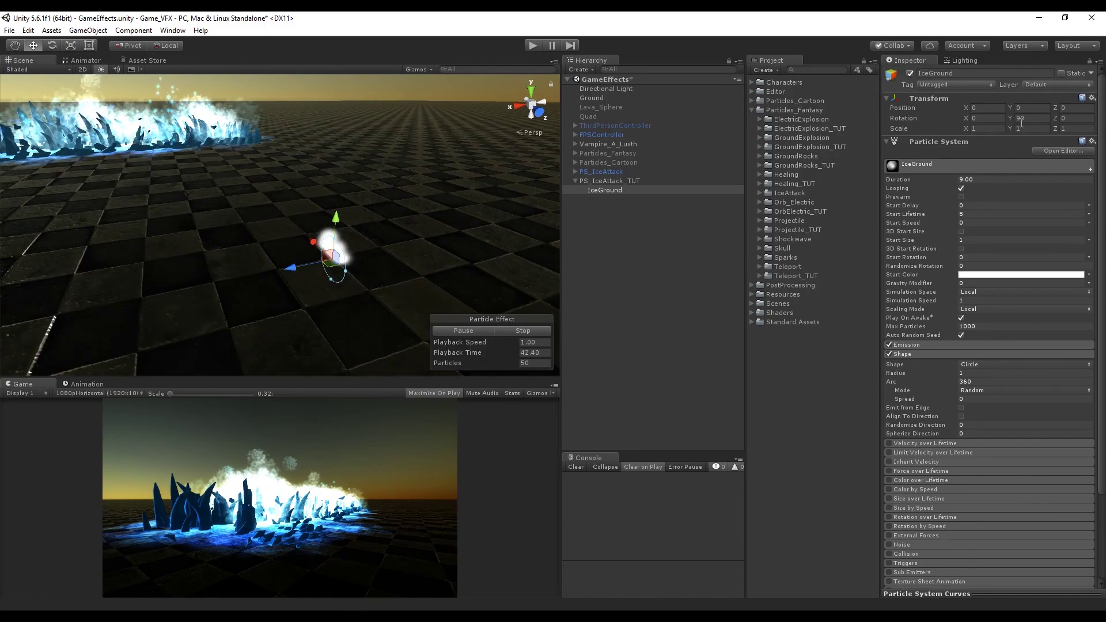
text(-90)
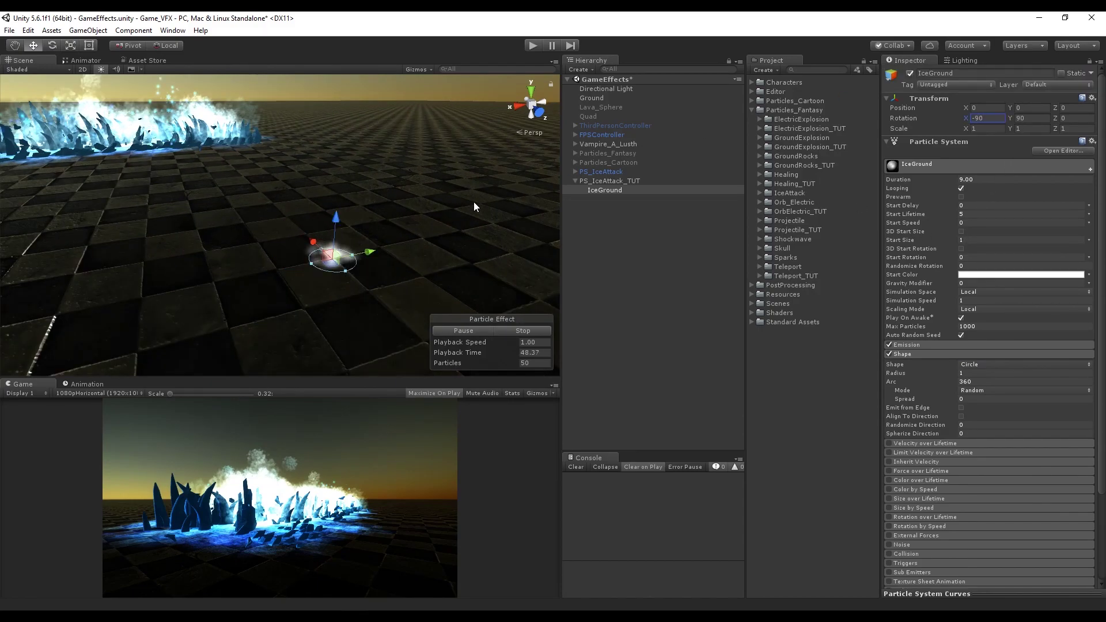
scroll(371, 263, down, 3)
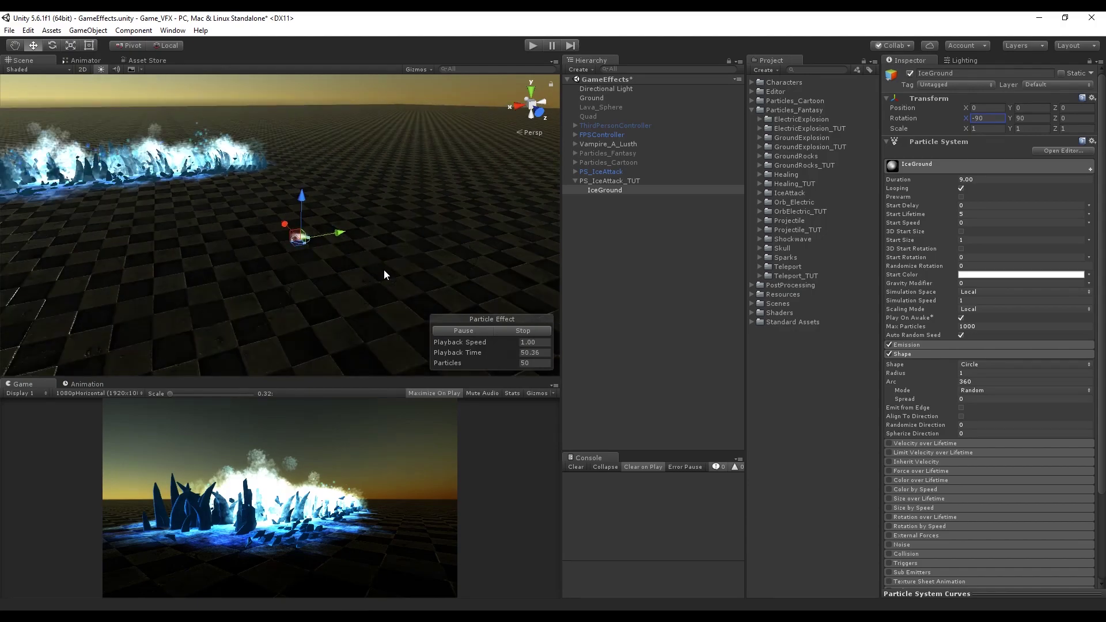
scroll(965, 371, down, 1)
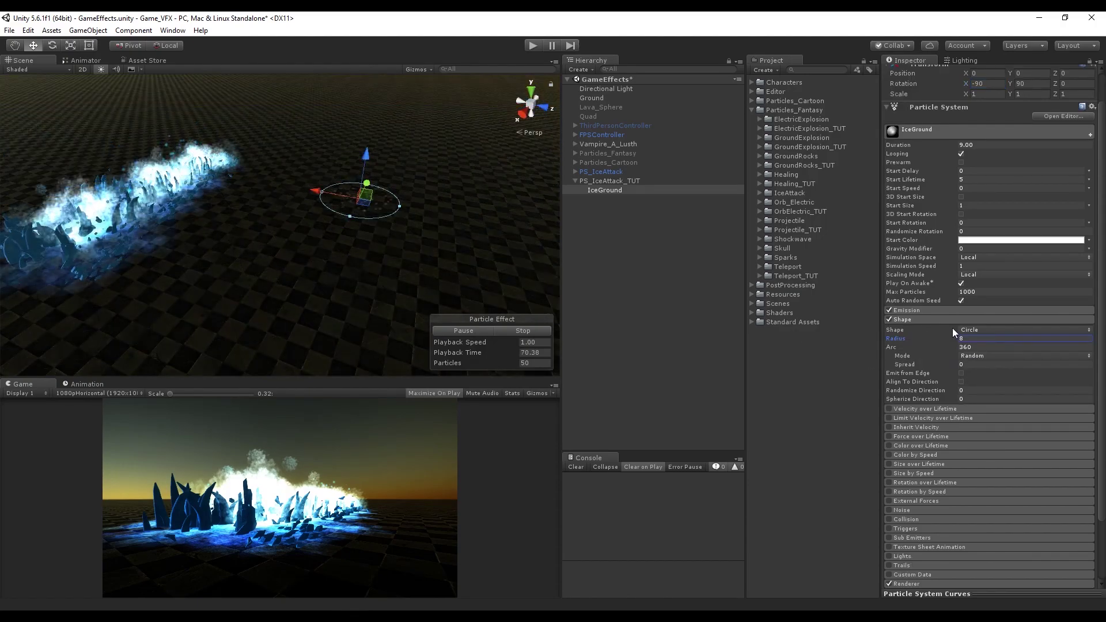
click(932, 321)
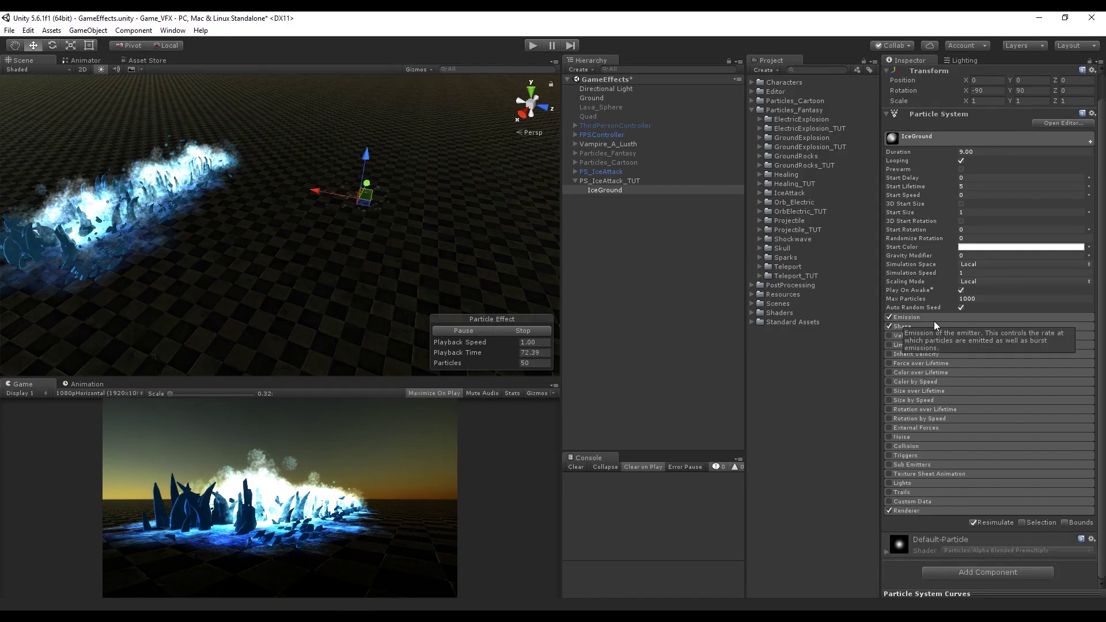
Set IceGround's emission rate over time to 0 and add a burst at time 0.00
click(936, 318)
click(971, 336)
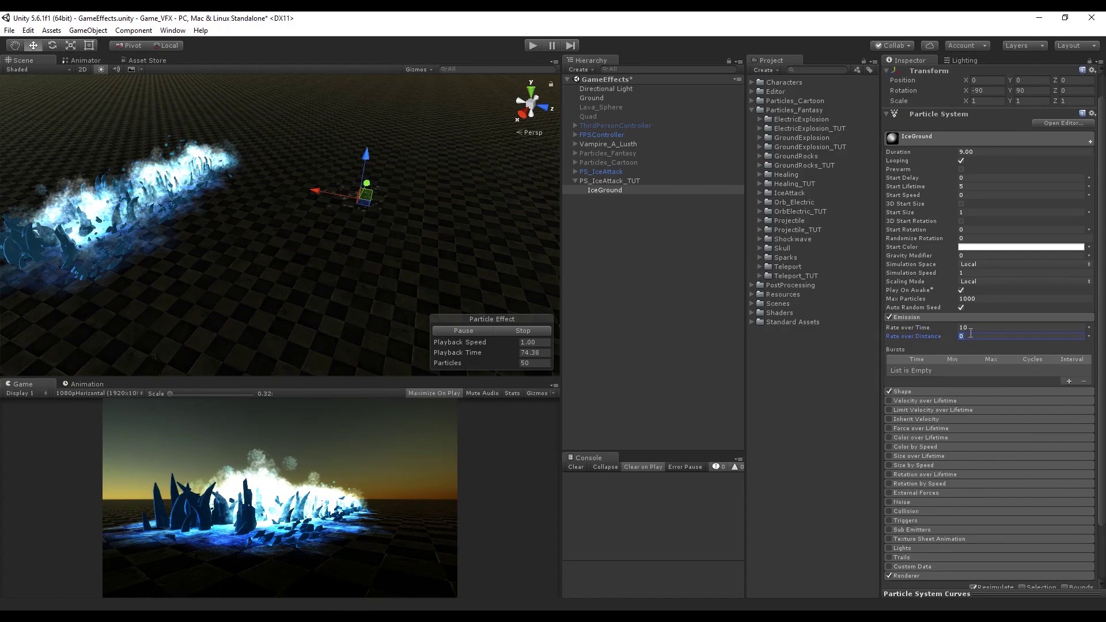
scroll(369, 181, up, 3)
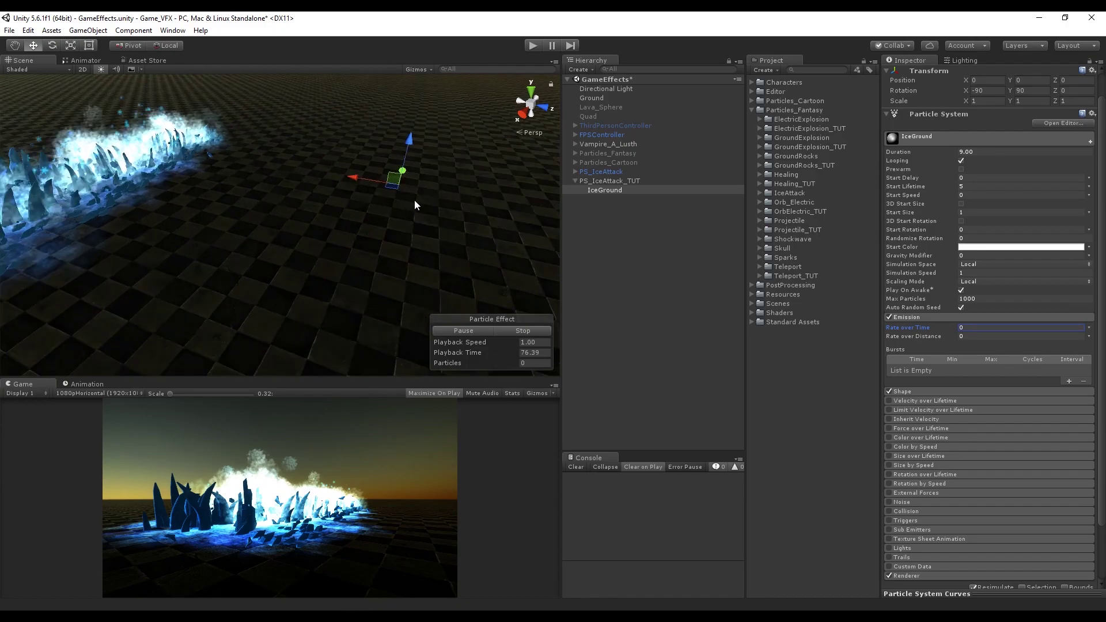
middle_drag(444, 196, 391, 217)
scroll(346, 225, up, 2)
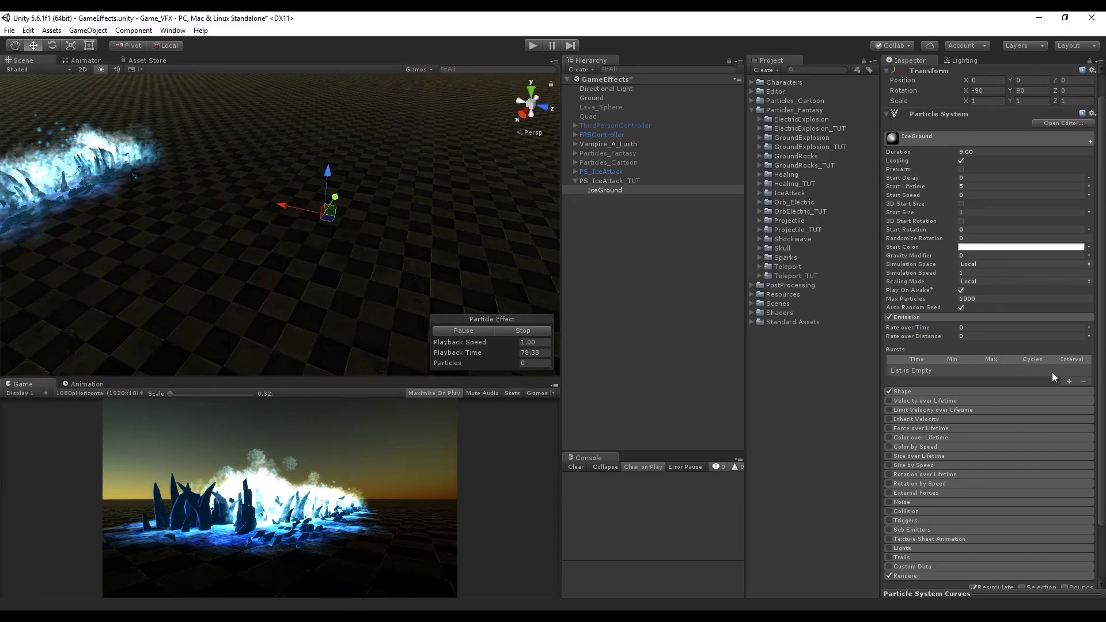
click(1069, 382)
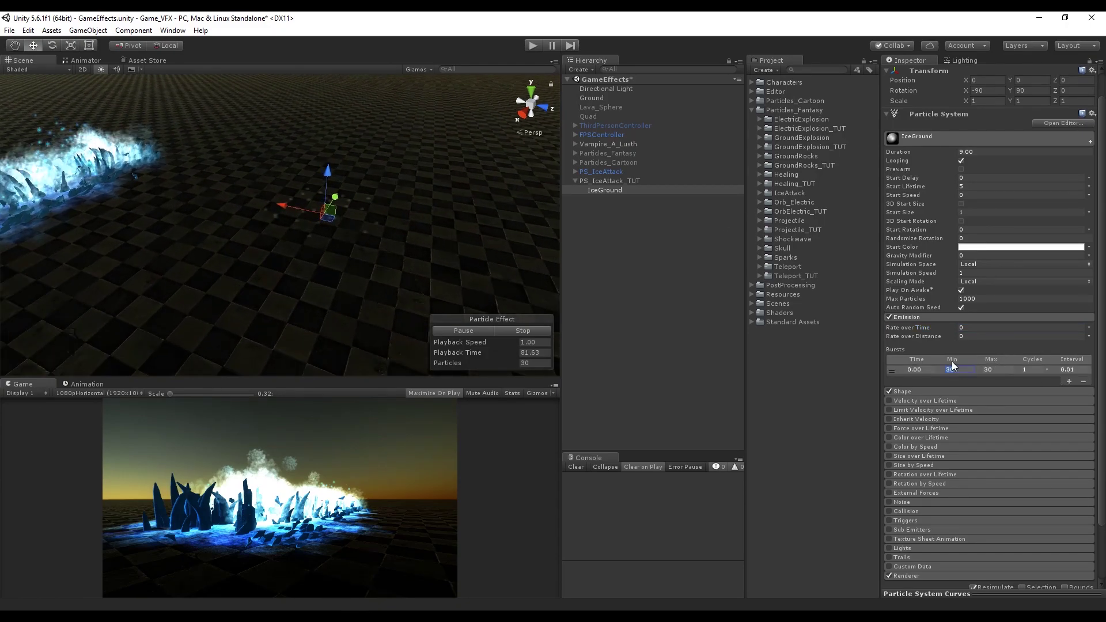
Set IceGround's Max Particles to 80 and randomize its start size between the two constants 4 and 8
click(992, 299)
text(80)
click(1090, 213)
click(1000, 248)
text(4)
key(Tab)
text(8)
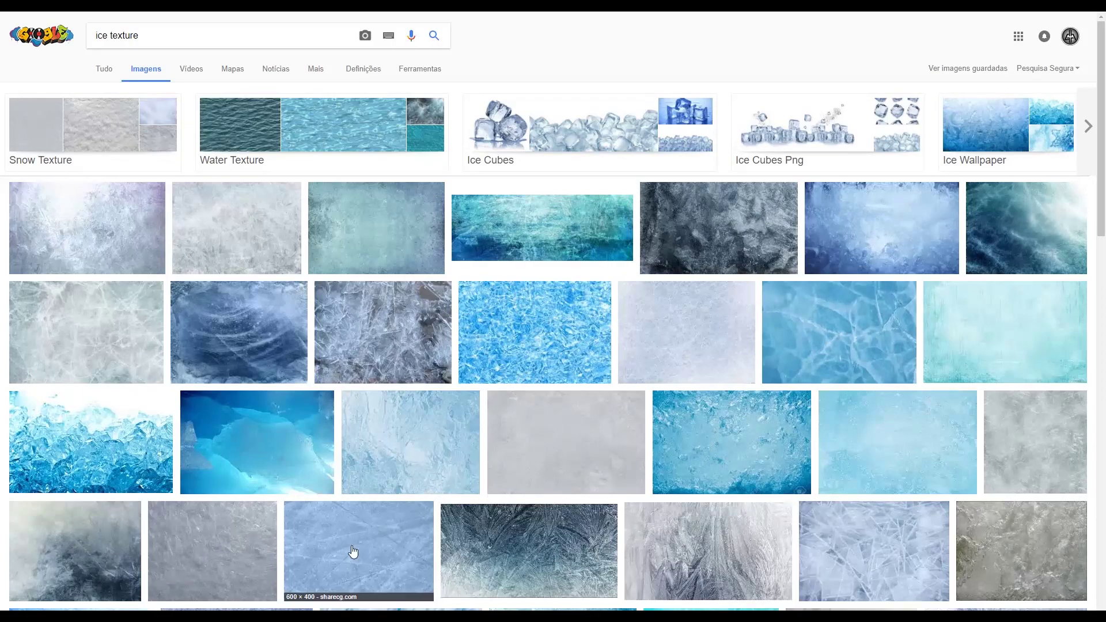
Switch to the browser and preview an ice texture from the image search results
click(254, 244)
click(148, 140)
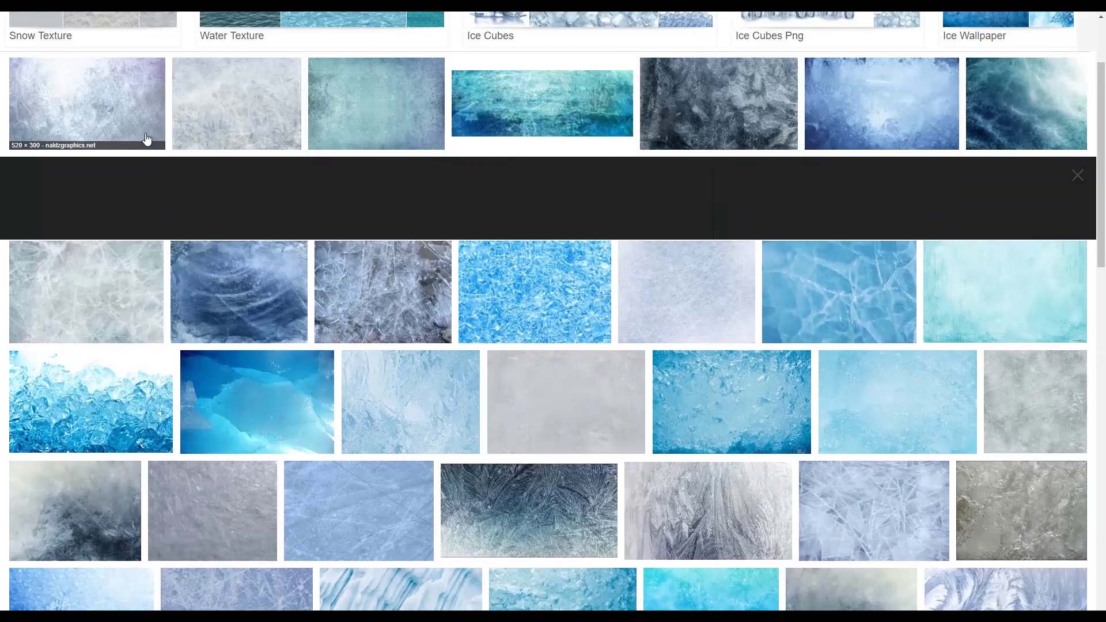
click(126, 119)
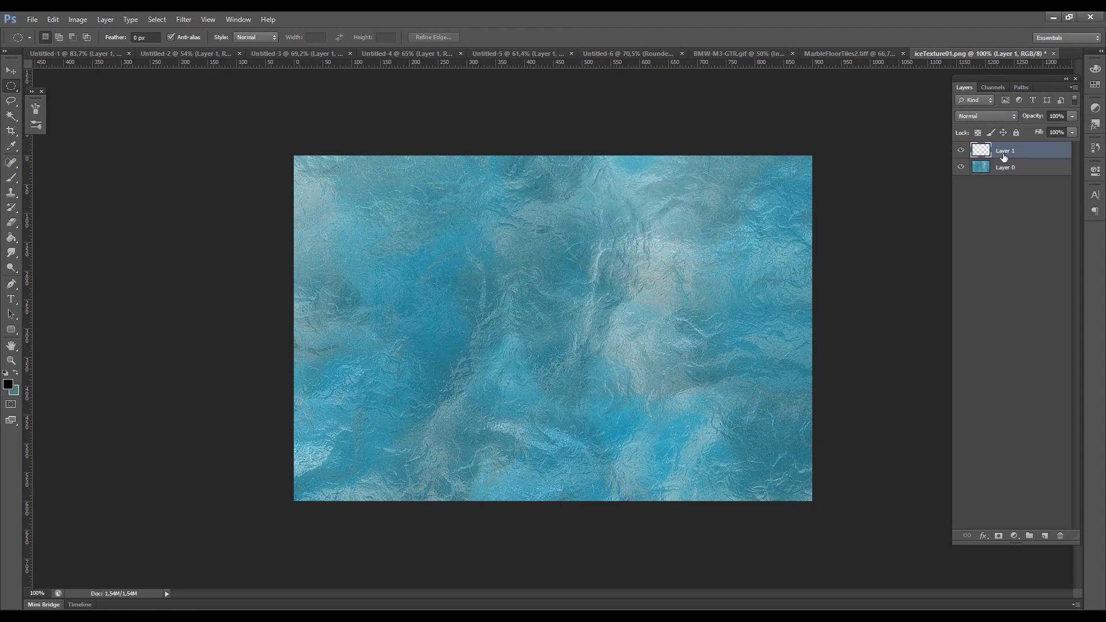
Switch to Photoshop, place Layer 1 beneath the ice image in iceTexture01.png, fill it with black, and reselect Layer 0
drag(1005, 157, 1009, 207)
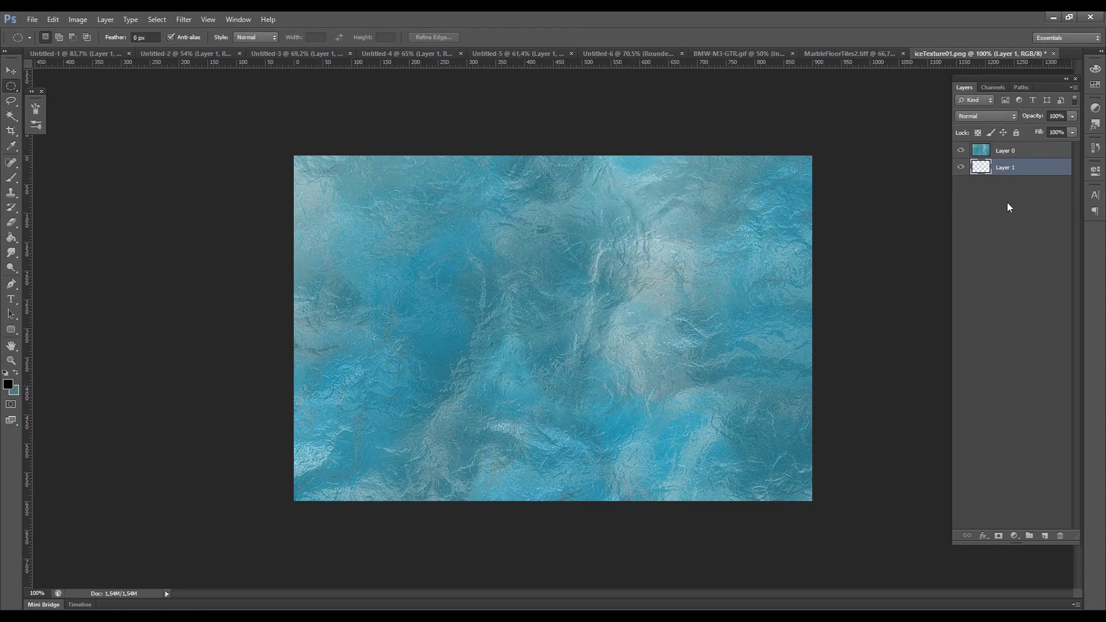
click(12, 238)
drag(1017, 152, 1012, 167)
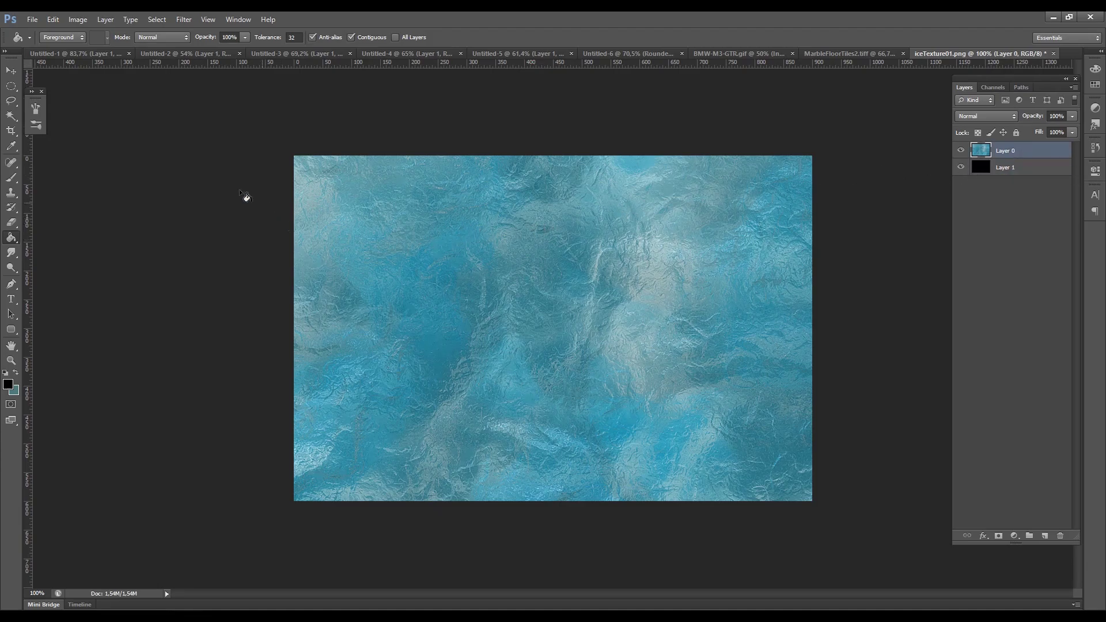
Make an elliptical selection about 820 px wide, centred on the ice texture in Layer 0
click(11, 86)
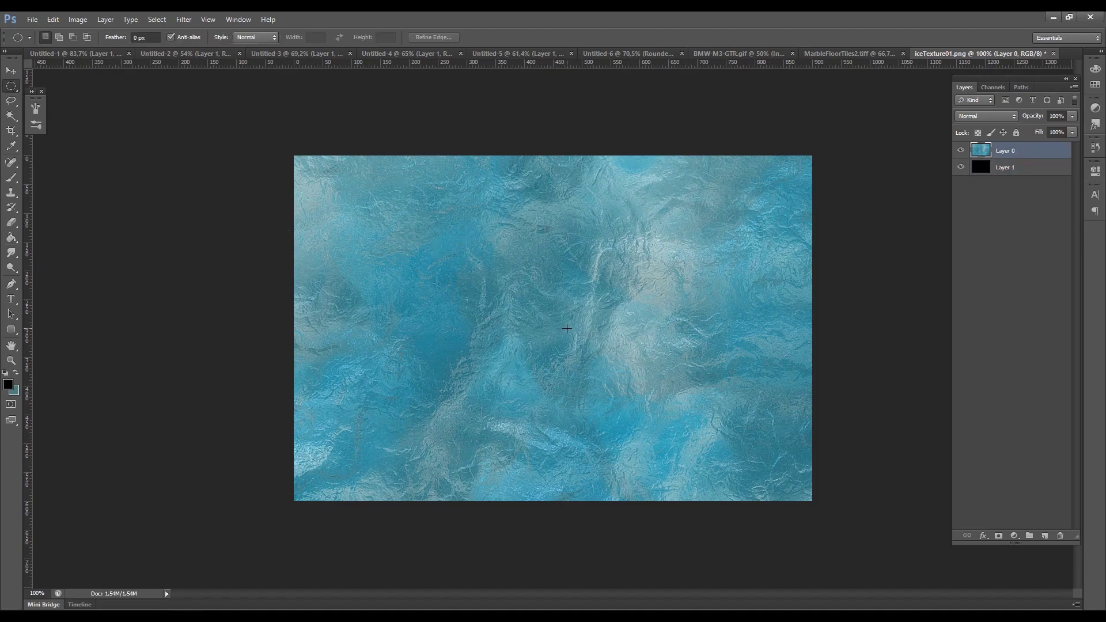
key(ctrl+t)
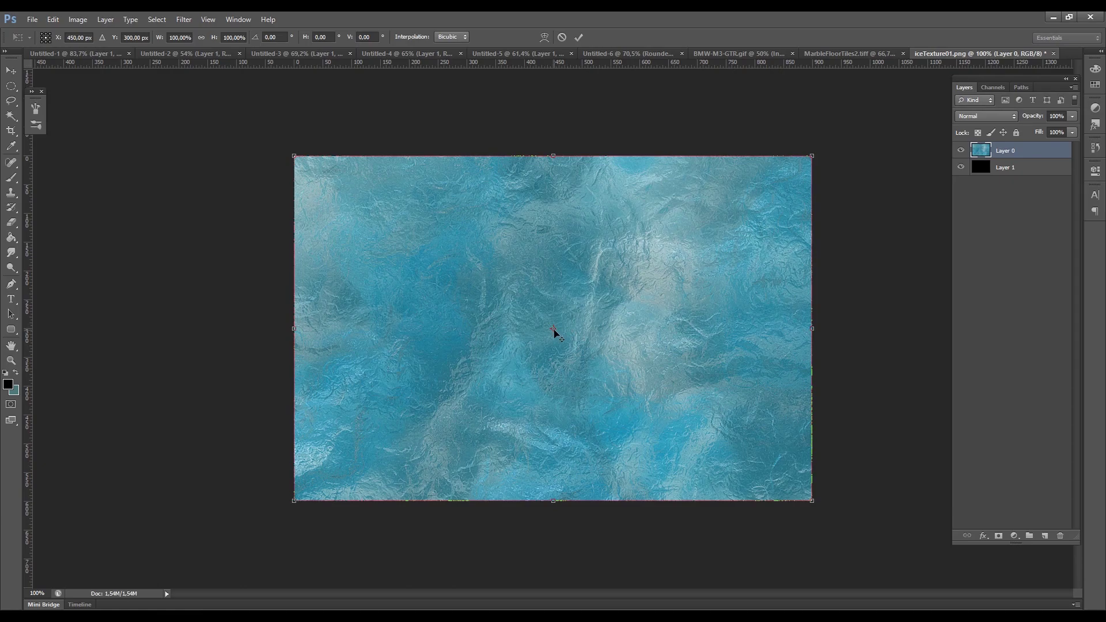
key(Return)
alt+drag(549, 323, 338, 170)
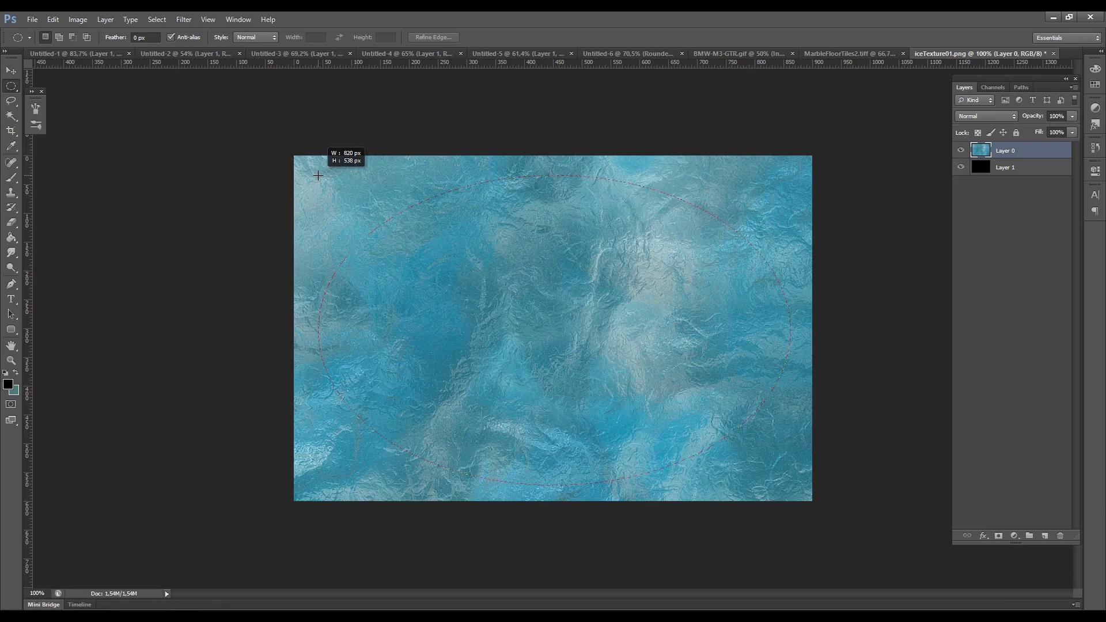
alt+drag(317, 180, 317, 180)
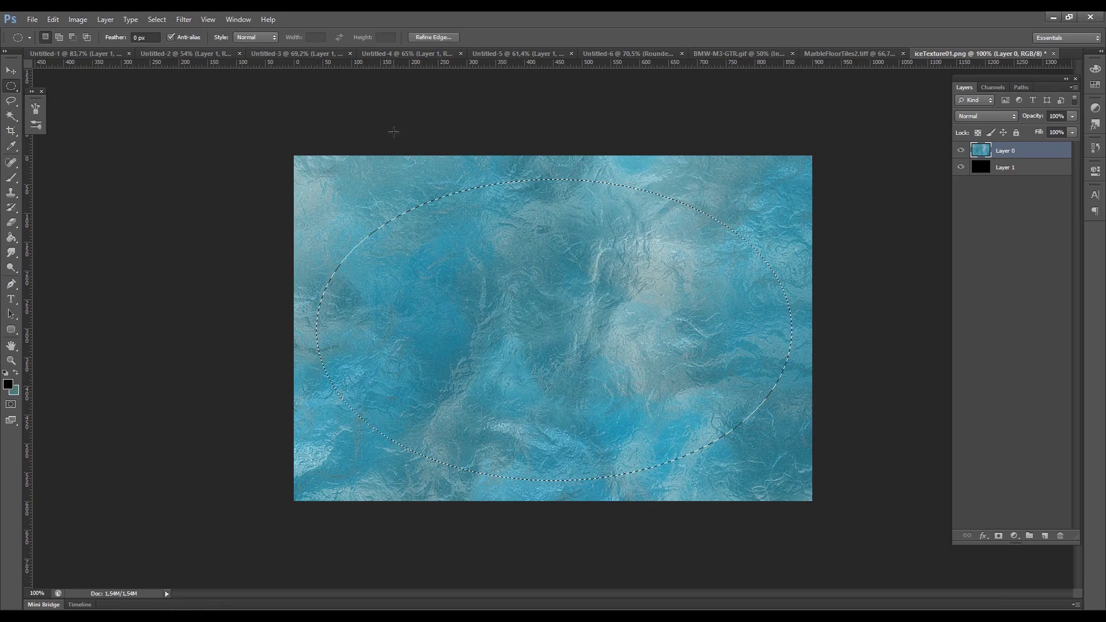
Invert the elliptical selection and feather it by 100 pixels
key(ctrl+shift+i)
right_click(621, 191)
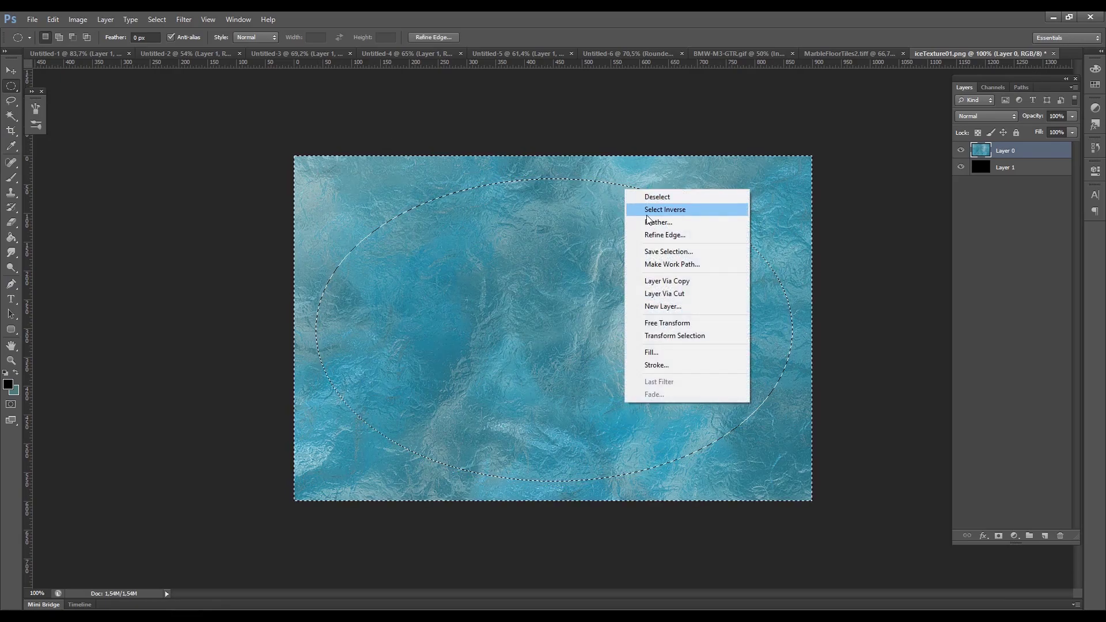
click(651, 224)
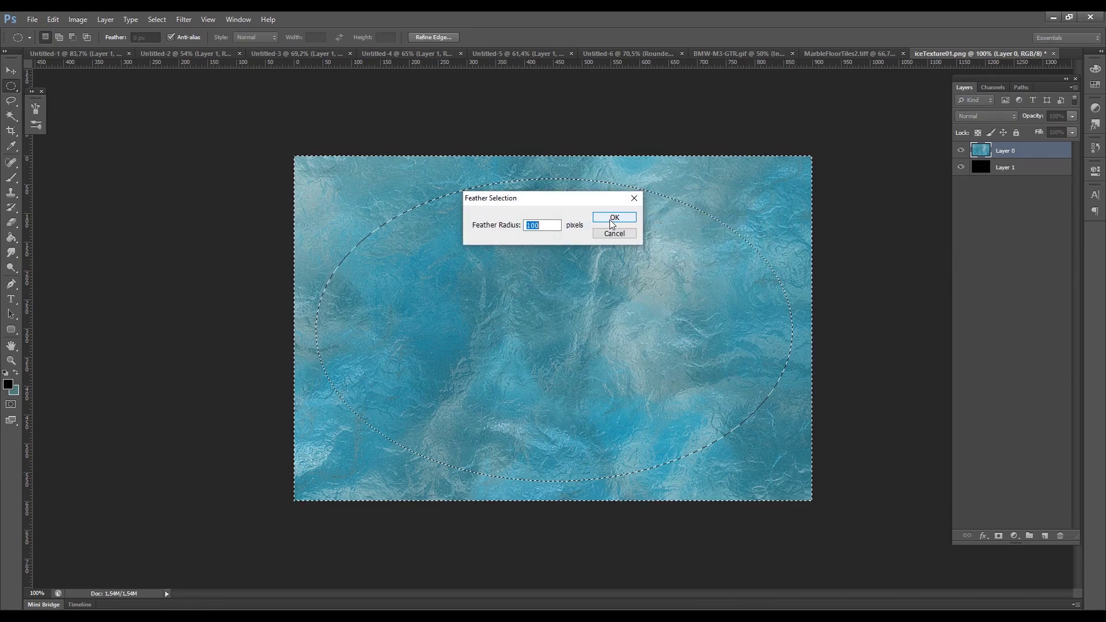
click(609, 222)
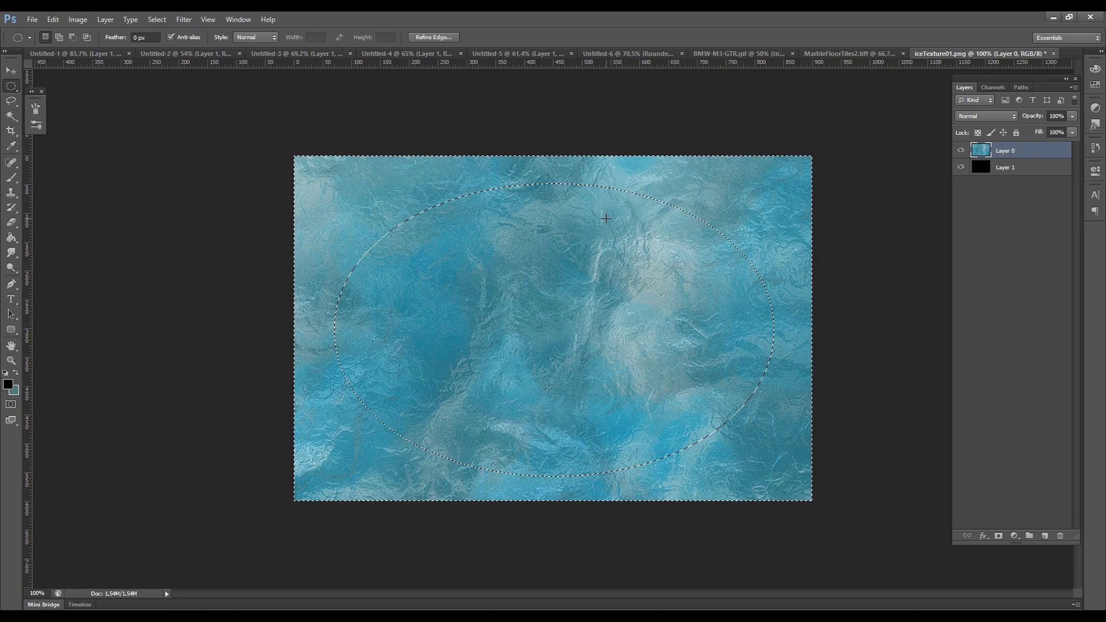
Delete the feathered outer area of Layer 0 several times until its edges fade to black, and deselect
key(Delete)
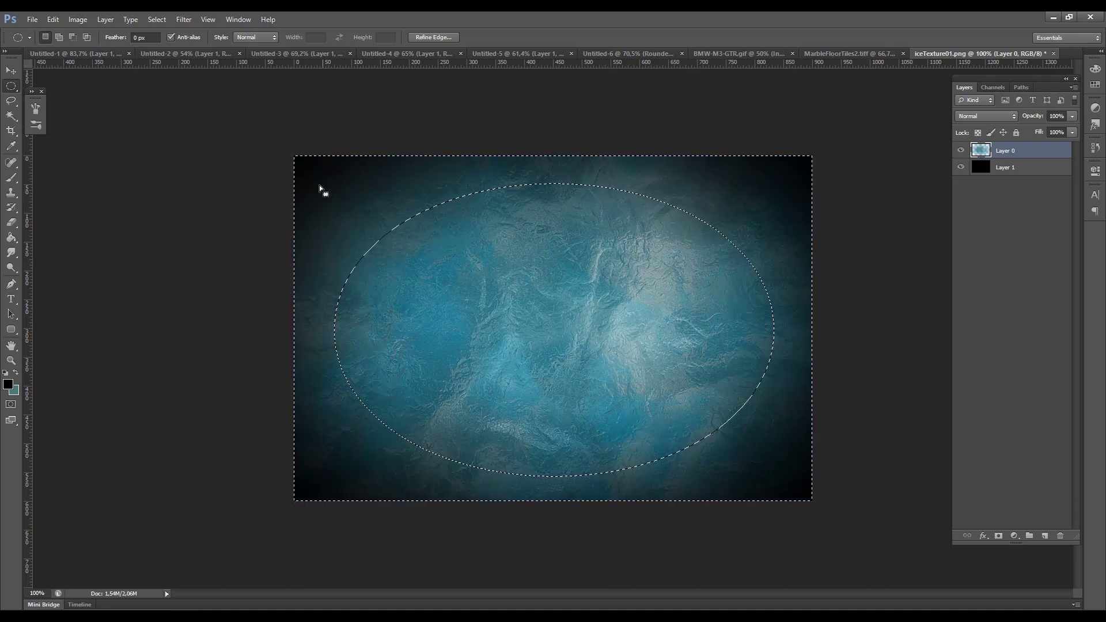
key(Delete)
key(Delete)
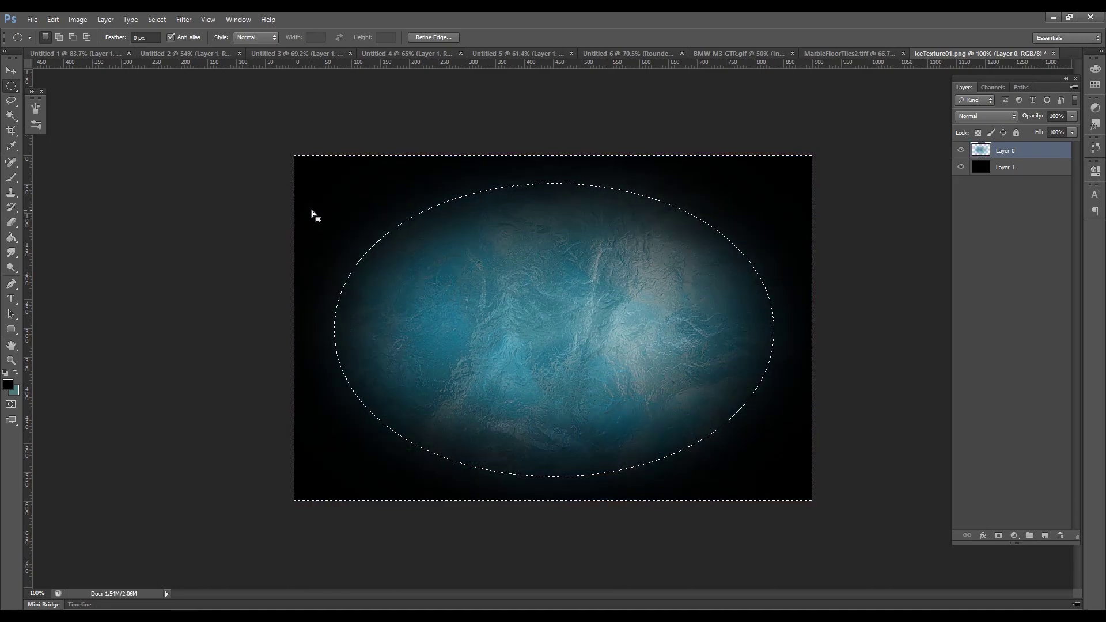
key(Delete)
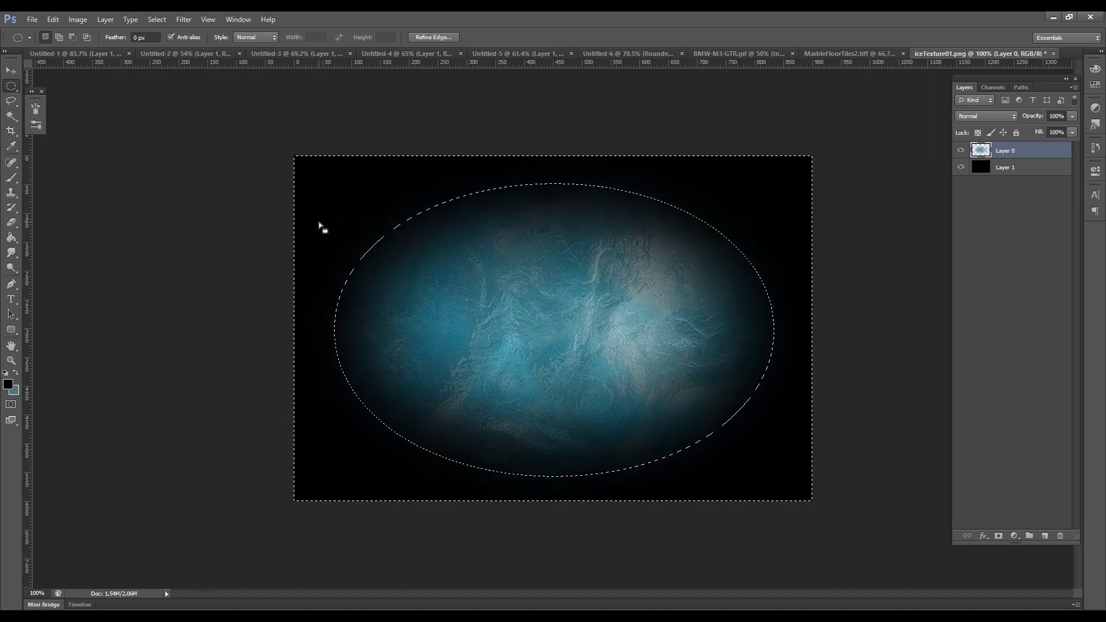
key(ctrl+d)
Open the brush presets for the Eraser tool and erase along the ice texture's upper and left edges
click(10, 225)
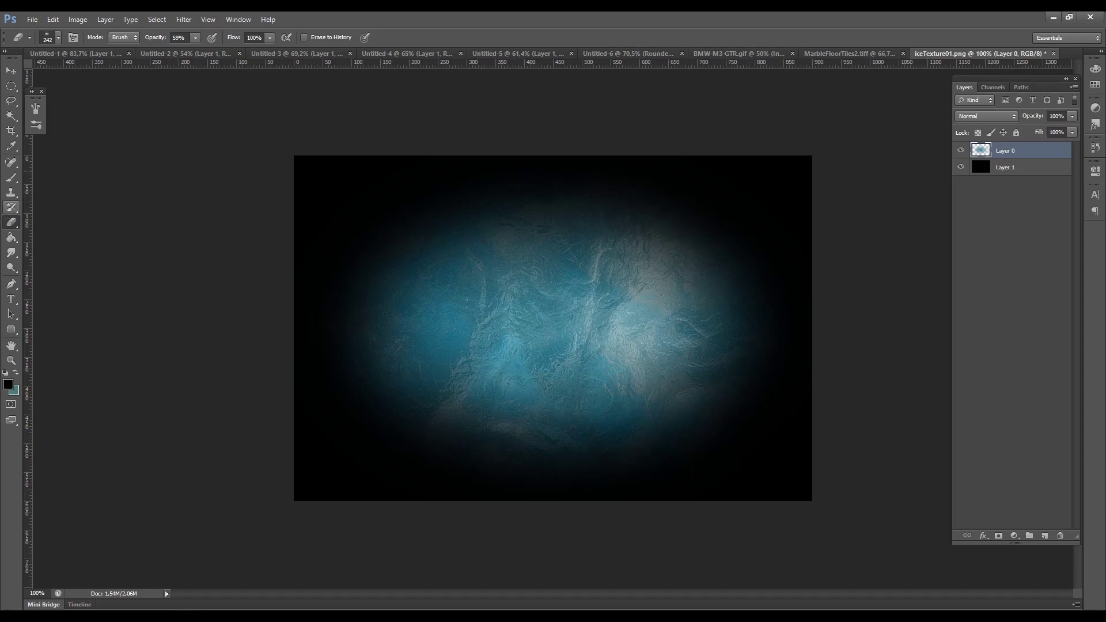
click(37, 111)
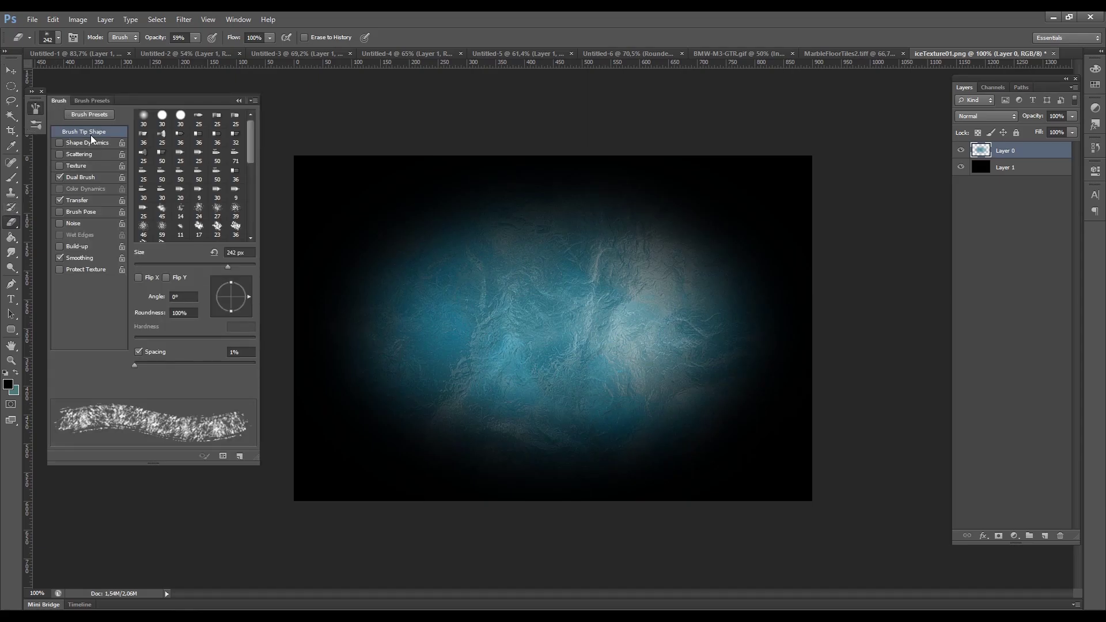
click(89, 113)
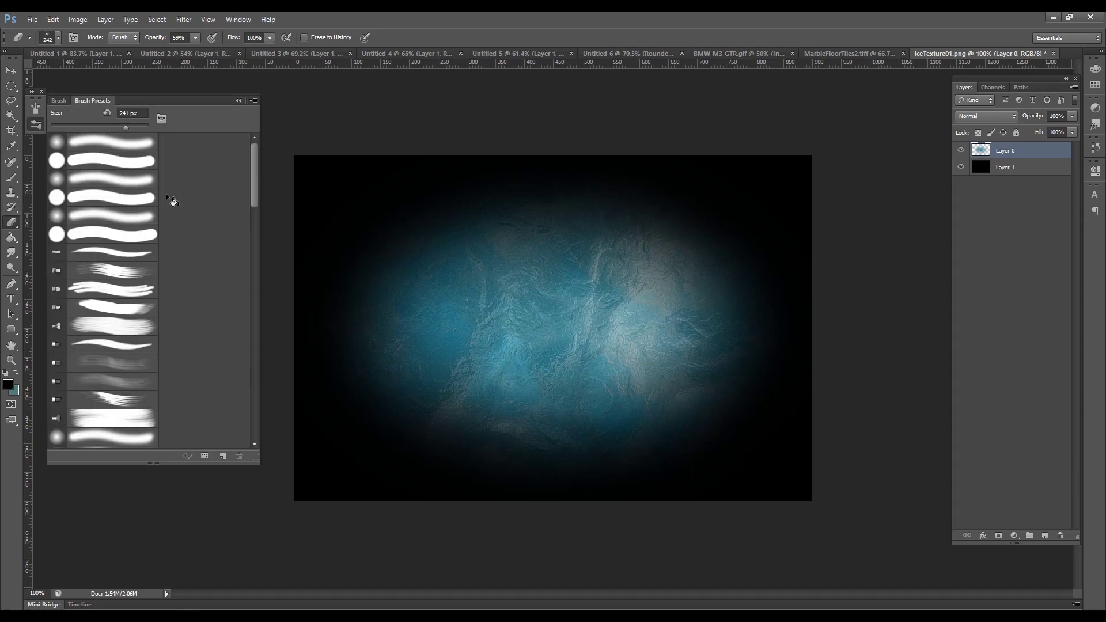
alt+right_drag(424, 197, 435, 198)
mouse_move(436, 198)
mouse_down()
mouse_move(491, 188)
mouse_move(726, 343)
mouse_move(351, 382)
mouse_move(344, 363)
mouse_up()
Choose another eraser brush preset and erase irregular patches across the middle of the ice texture
scroll(144, 314, down, 1)
scroll(145, 314, down, 5)
click(135, 328)
click(401, 408)
click(441, 308)
alt+right_drag(469, 331, 534, 327)
mouse_move(507, 300)
mouse_down()
mouse_move(373, 275)
mouse_move(801, 244)
mouse_move(593, 464)
mouse_move(533, 338)
mouse_move(504, 229)
mouse_up()
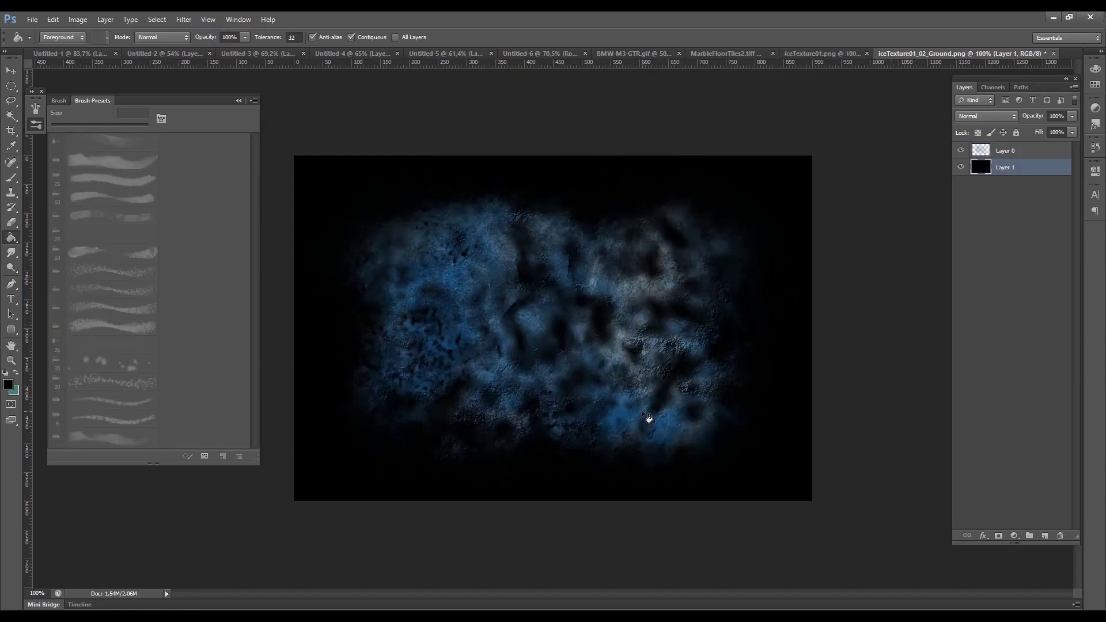
Compare iceTexture01.png with iceTexture01_02_Ground.png, and switch to Unity to view iceTexture01_02_Ground in the IceAttack Textures folder
click(847, 54)
click(957, 54)
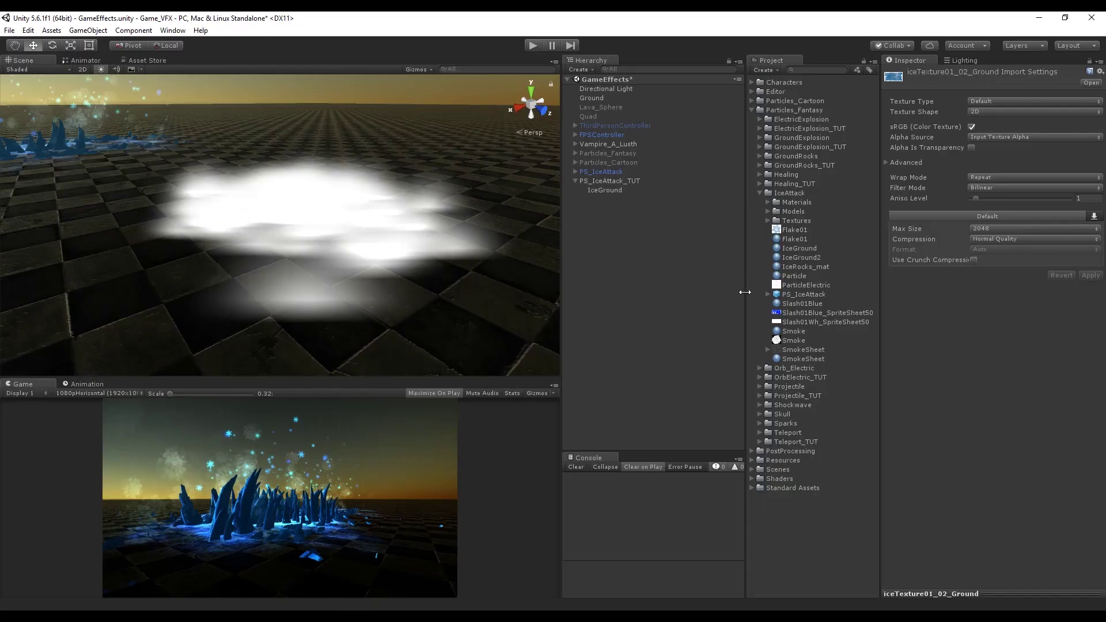
click(769, 220)
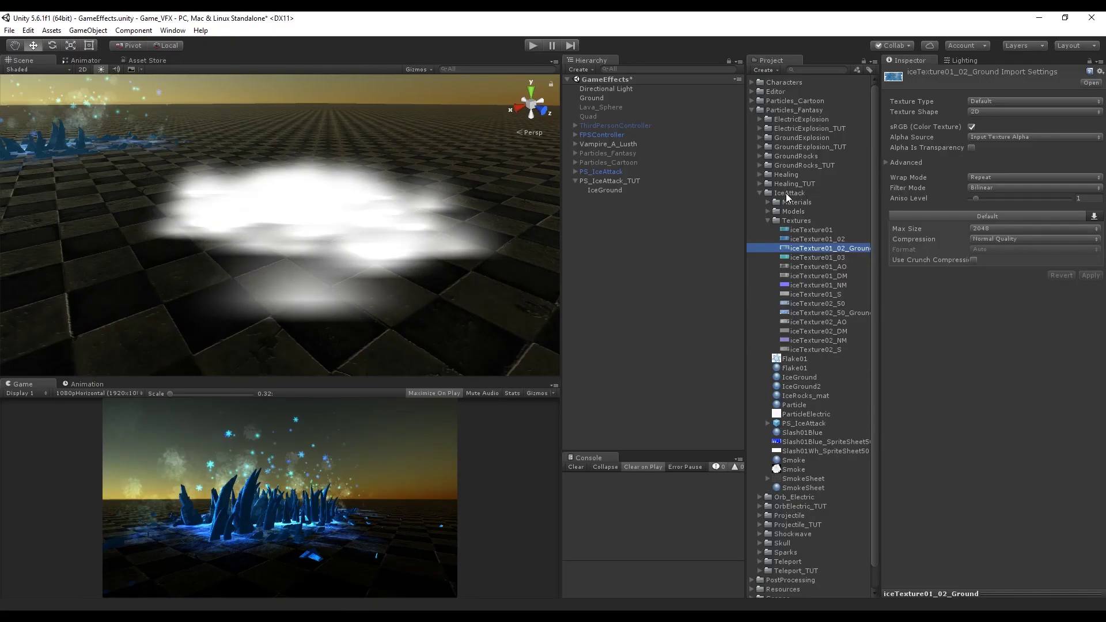
click(768, 220)
Create a material named IceGround3 in the IceAttack folder
right_click(783, 195)
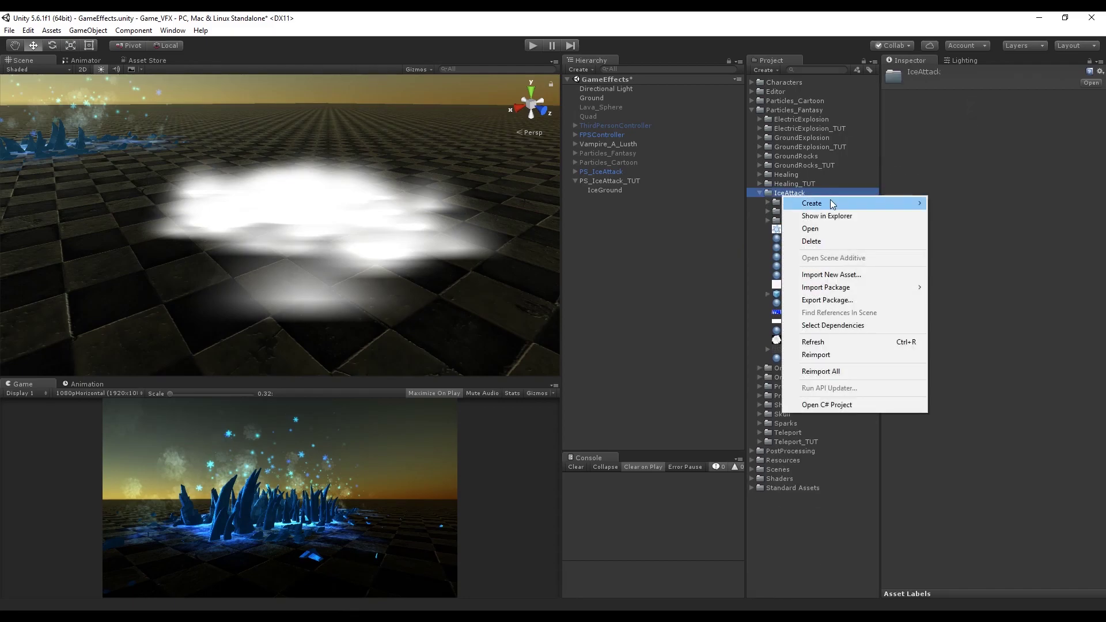
mouse_move(874, 201)
click(957, 333)
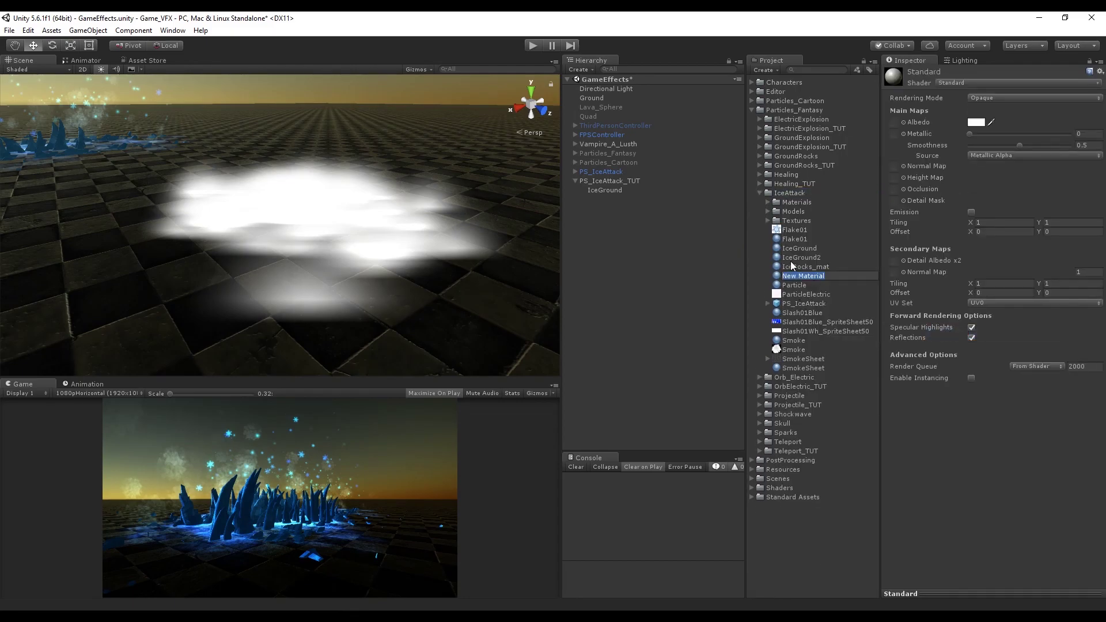
key(Return)
click(807, 277)
text(IceGround3)
key(Return)
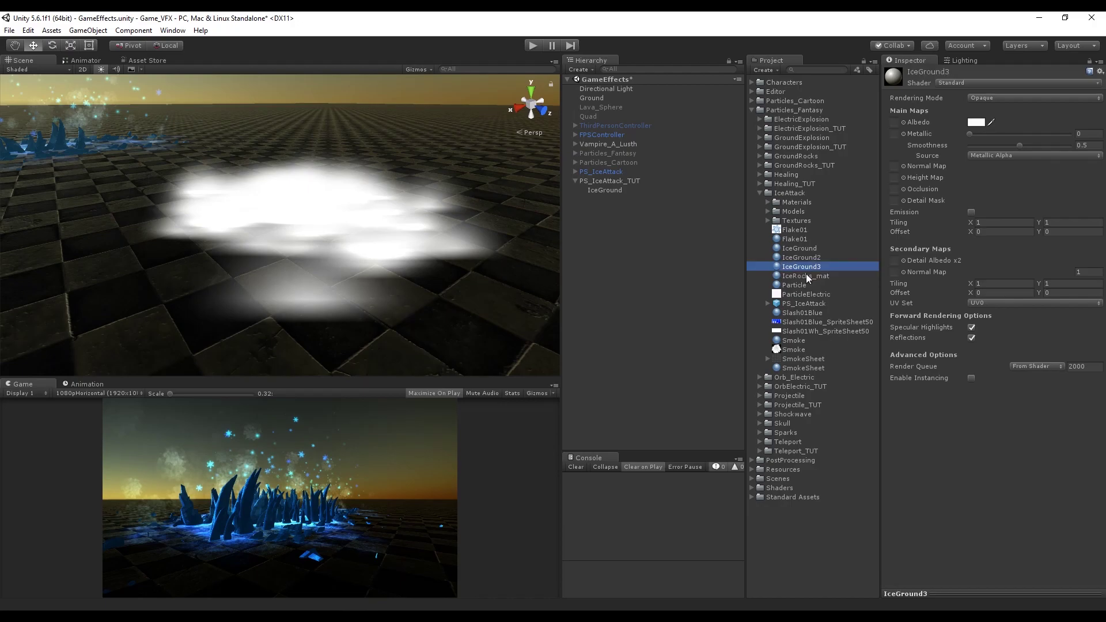
Set IceGround3's shader to Particles/Additive and assign iceTexture01_02_Ground as its particle texture
click(986, 82)
mouse_move(989, 190)
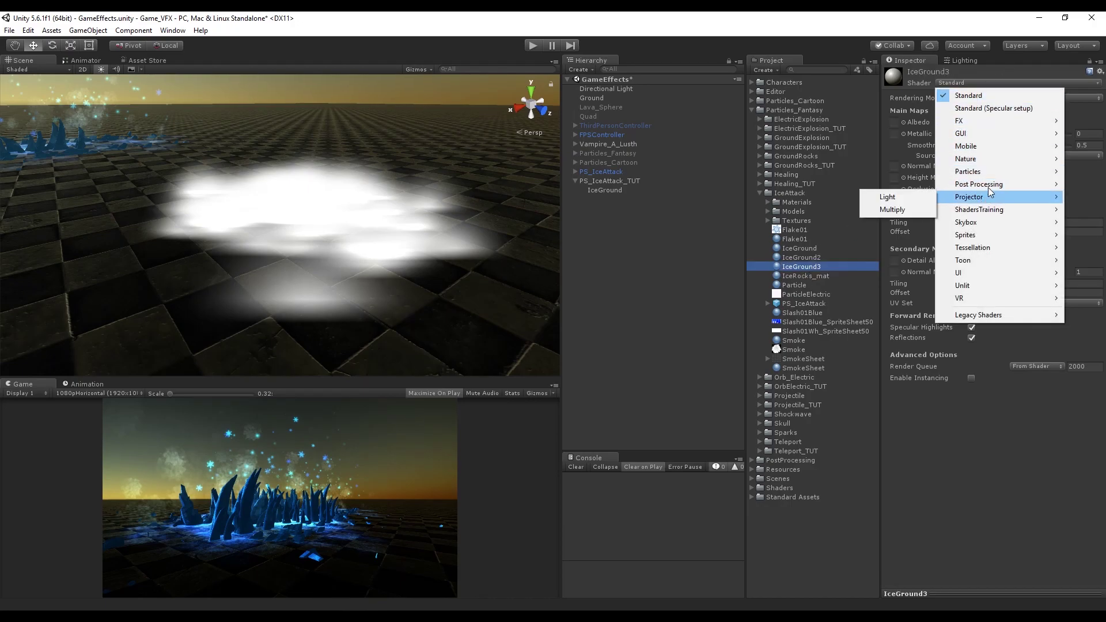
mouse_move(991, 168)
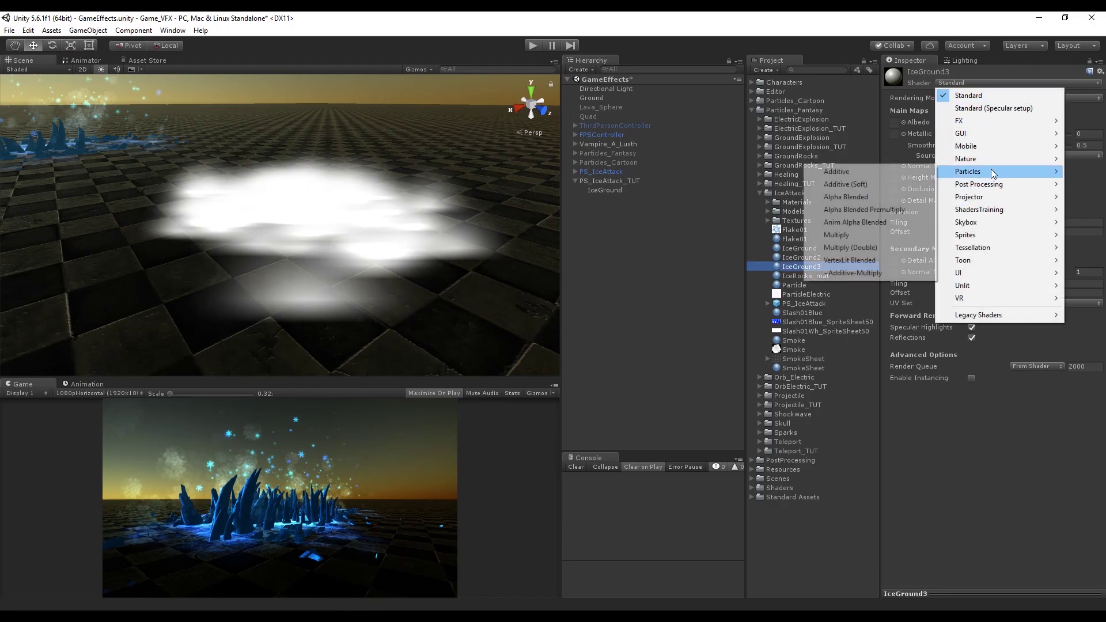
click(863, 171)
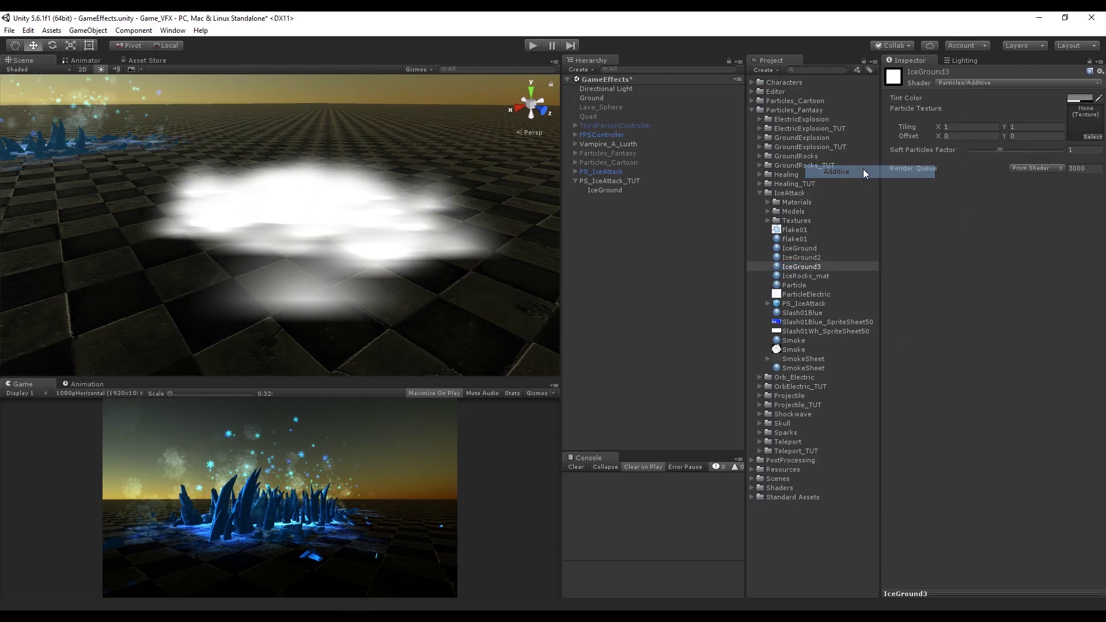
click(769, 220)
drag(895, 242, 1085, 122)
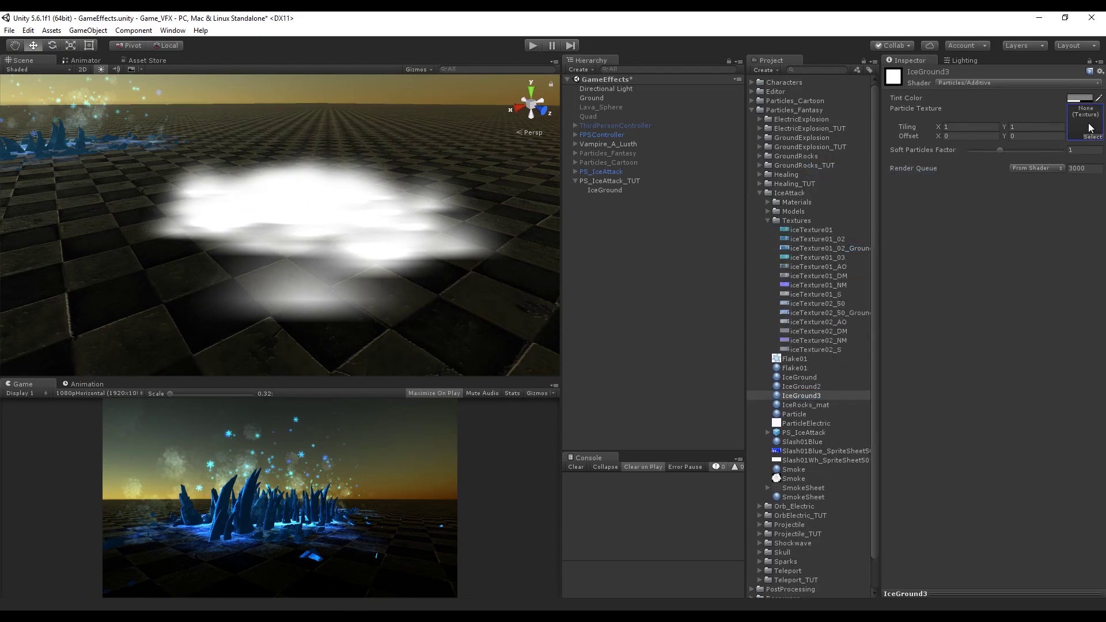
Apply the IceGround material to the IceGround particle system and set its billboard alignment to Local
drag(788, 398, 605, 192)
click(605, 190)
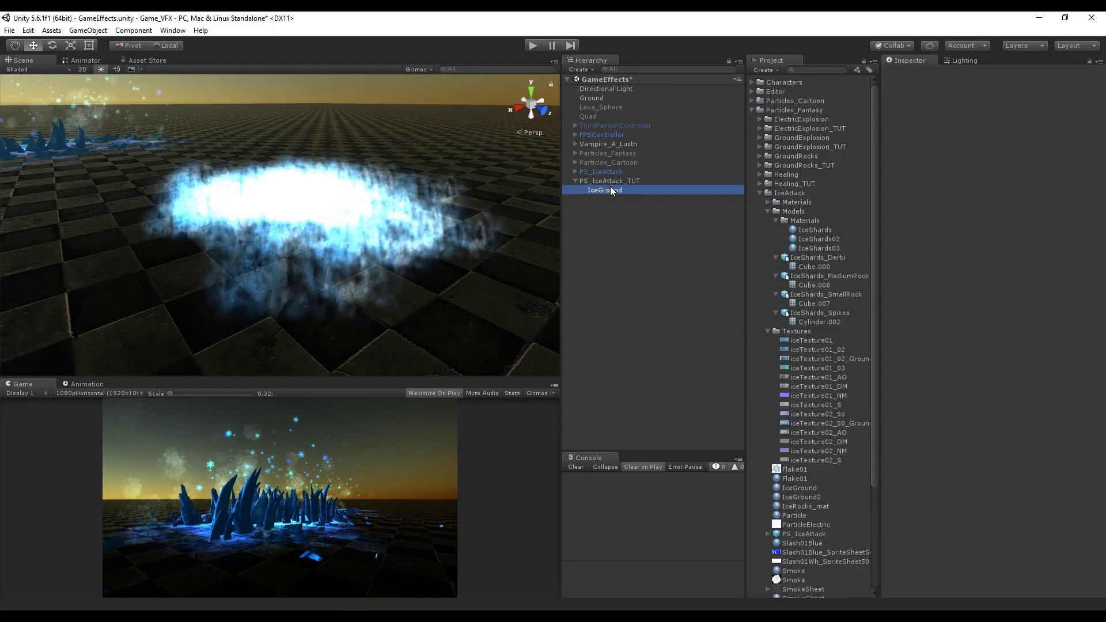
key(e)
scroll(940, 305, down, 1)
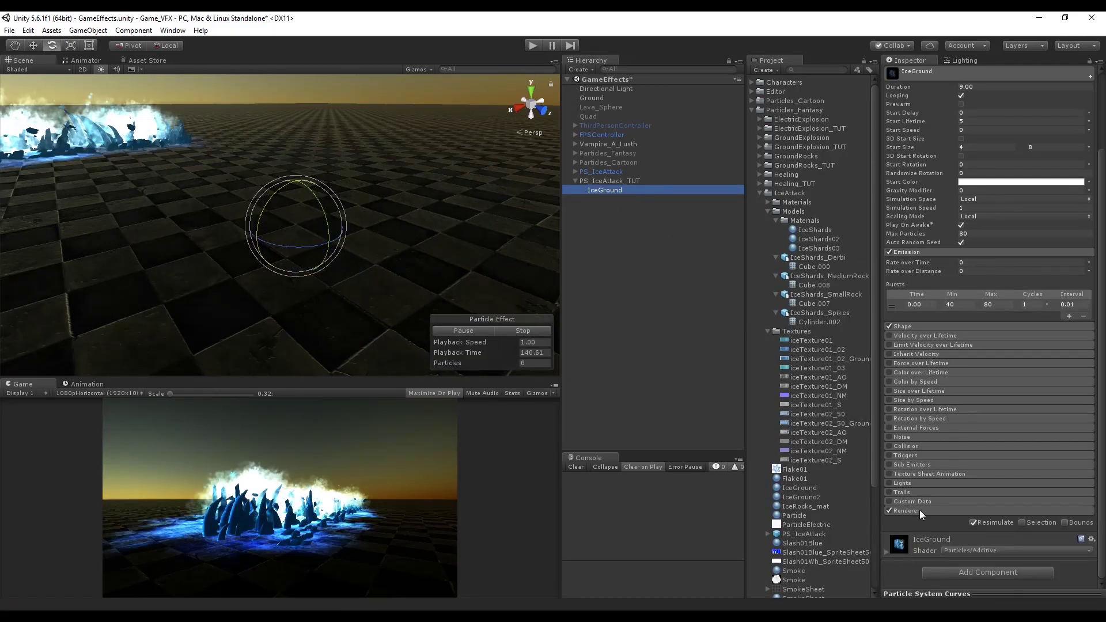
click(919, 510)
scroll(1008, 469, down, 3)
click(987, 419)
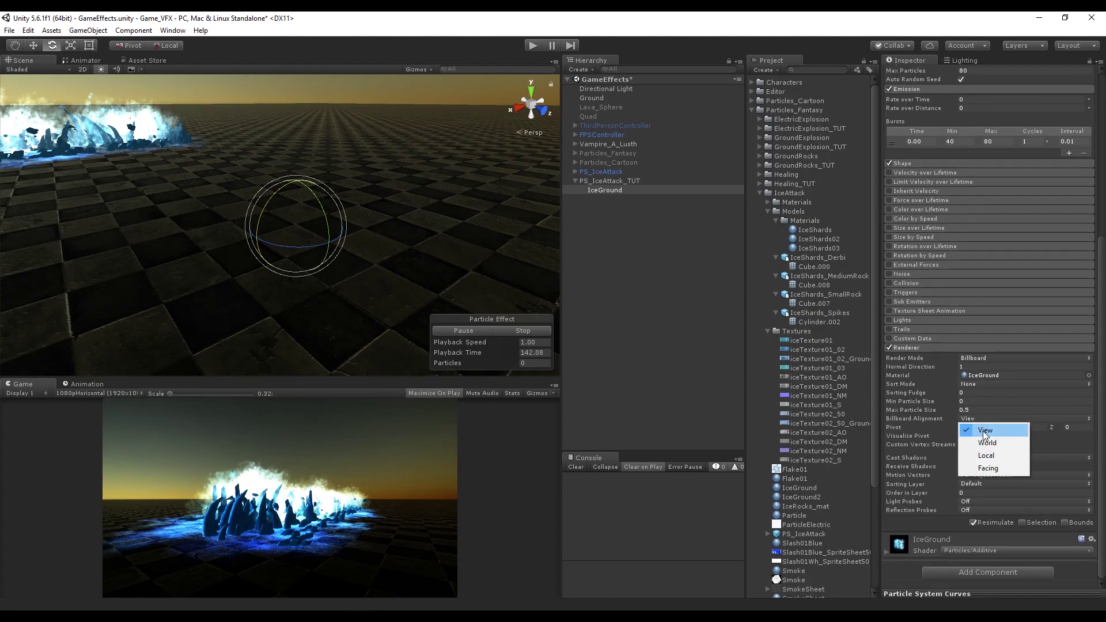
click(987, 454)
Restart the particle simulation and set IceGround's Y position to 1.9
click(525, 331)
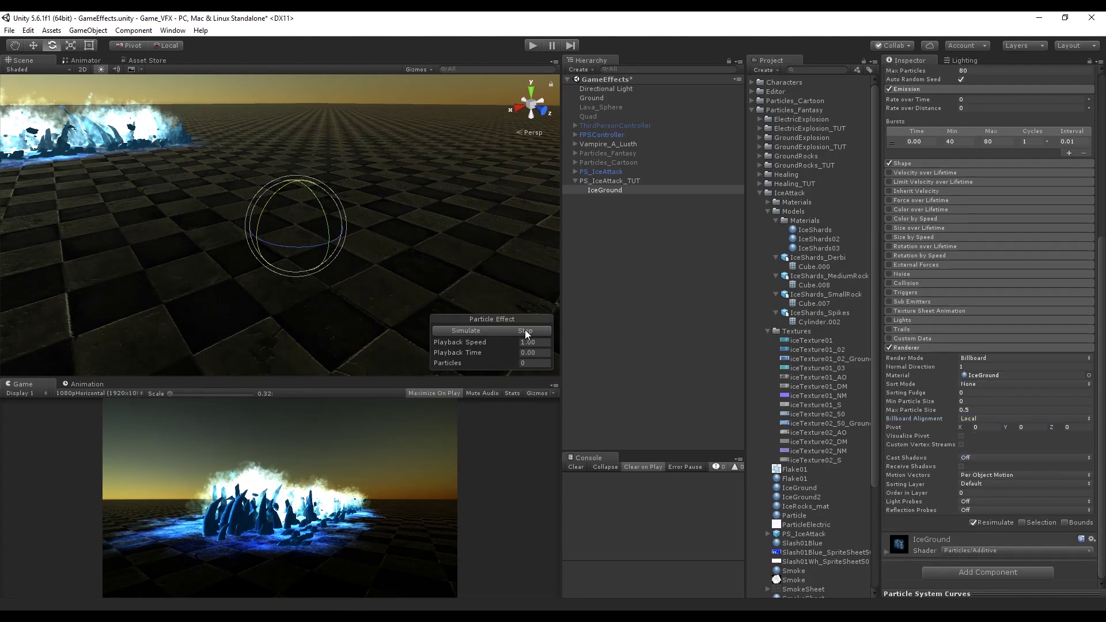
click(465, 331)
mouse_move(421, 247)
middle_down()
mouse_move(385, 190)
mouse_move(413, 217)
mouse_move(415, 247)
middle_up()
scroll(967, 171, up, 8)
click(1025, 108)
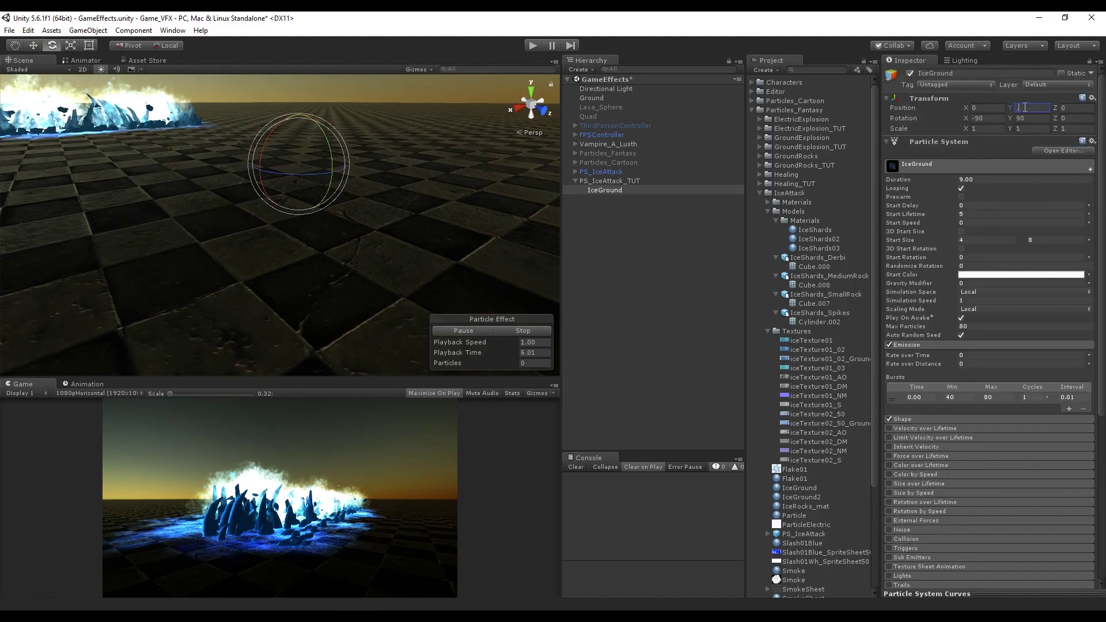
text(1.9)
Restart the particle simulation and lower IceGround towards the floor to a Y position of about 0.17
click(523, 331)
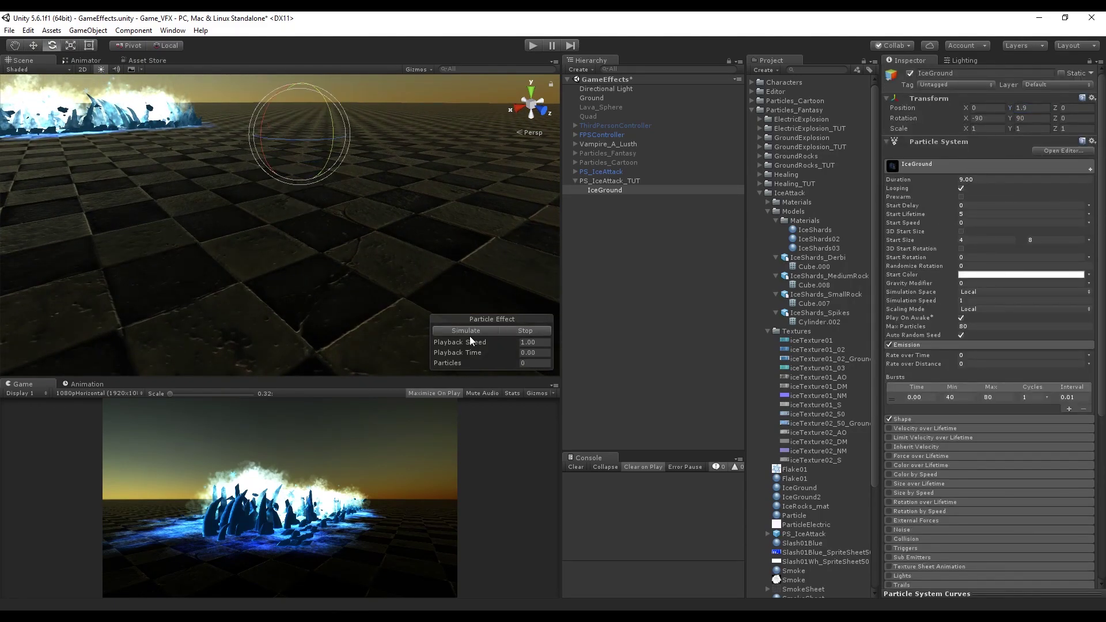
click(466, 330)
middle_drag(403, 240, 463, 187)
key(w)
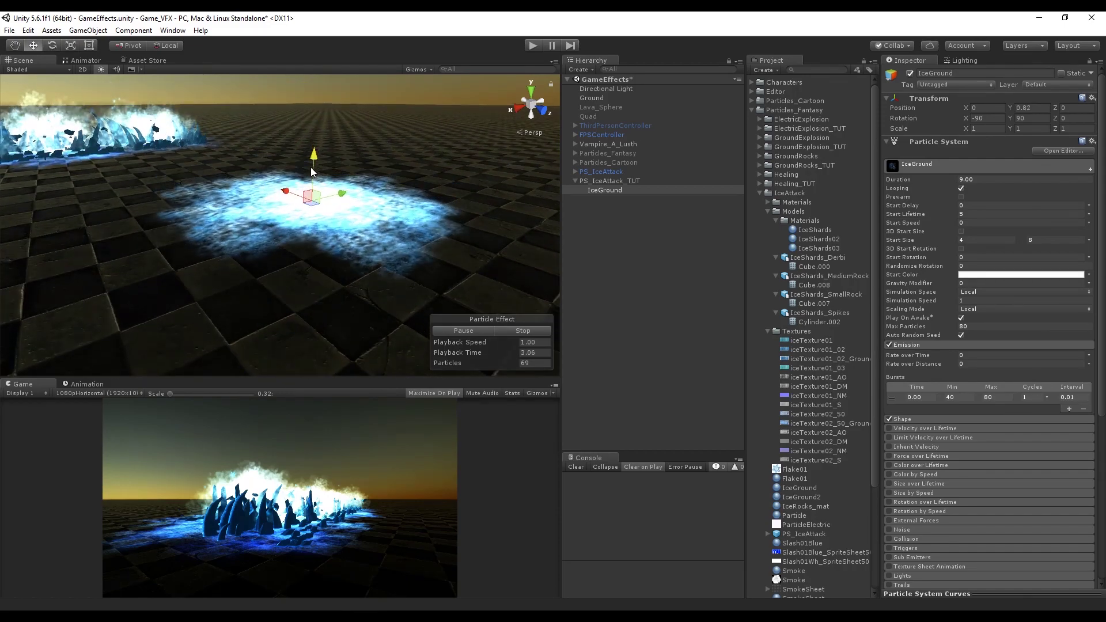
drag(315, 154, 315, 174)
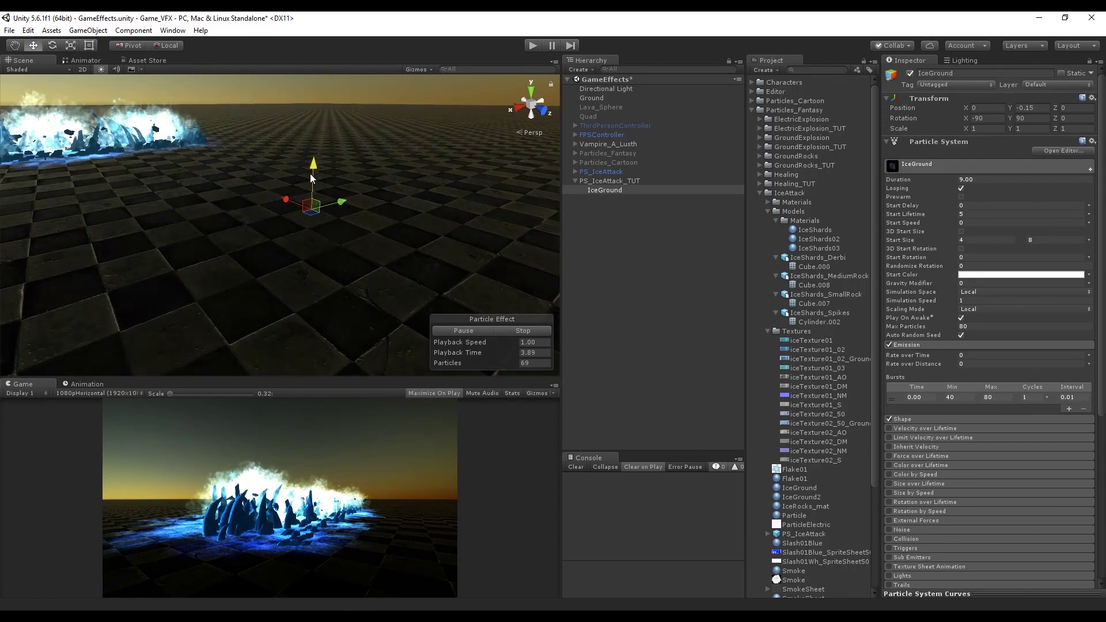
Set IceGround's Y position to 0.2, replay the particle simulation and pause it while the ice patch is showing
click(527, 333)
click(457, 334)
key(w)
right_drag(434, 293, 440, 206)
key(q)
key(e)
click(463, 330)
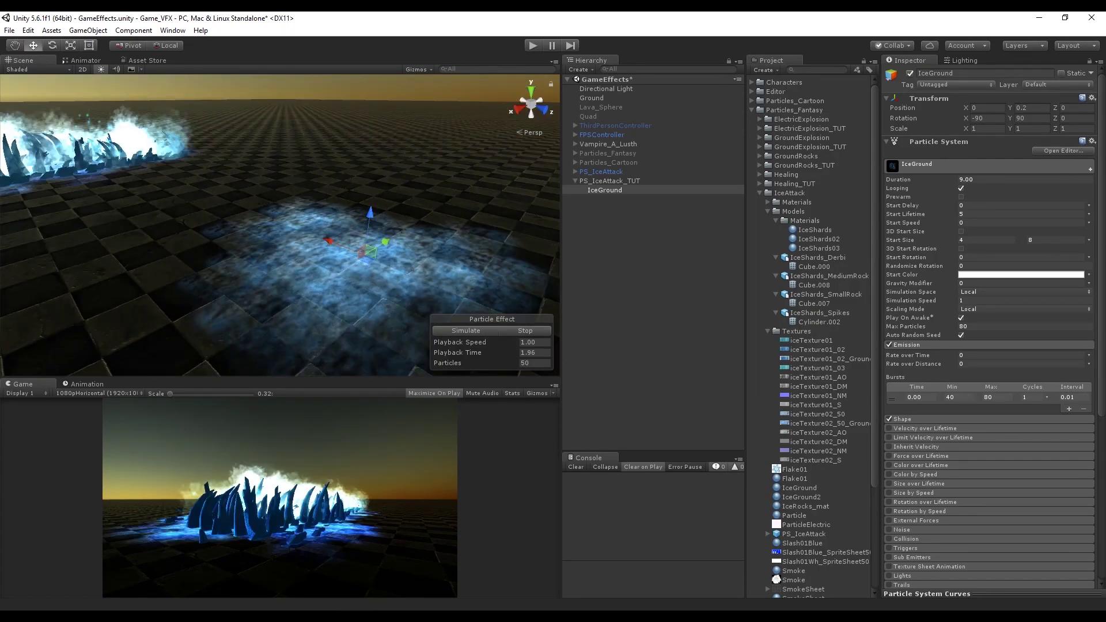
Set Start Rotation to Random Between Two Constants from 0 to 360 and Randomize Rotation to 1
click(1089, 258)
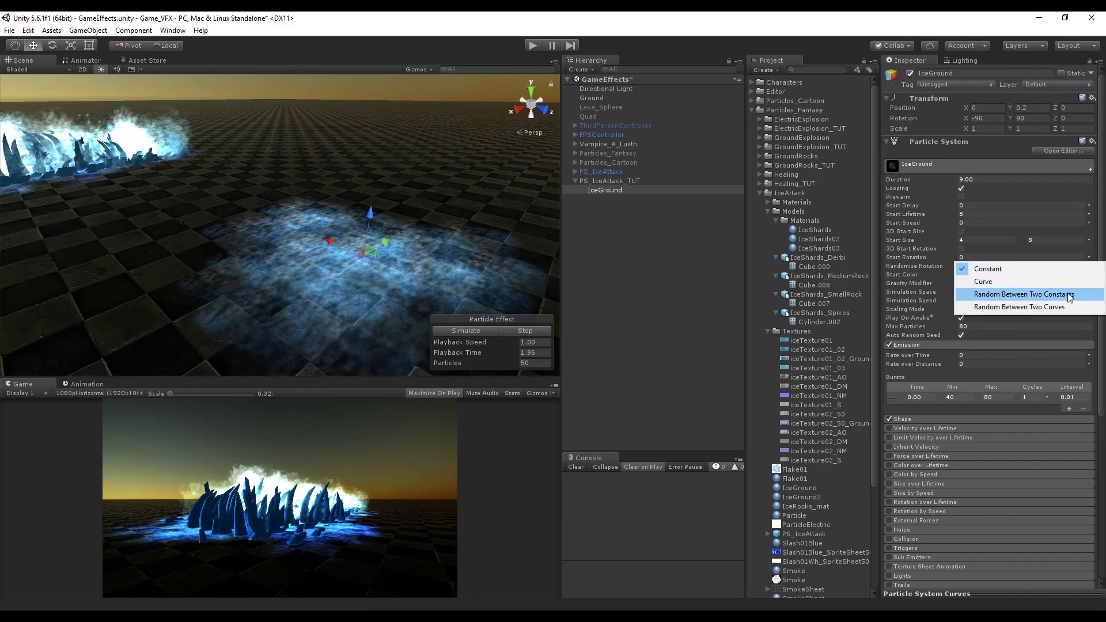
click(1067, 292)
click(1064, 260)
text(360)
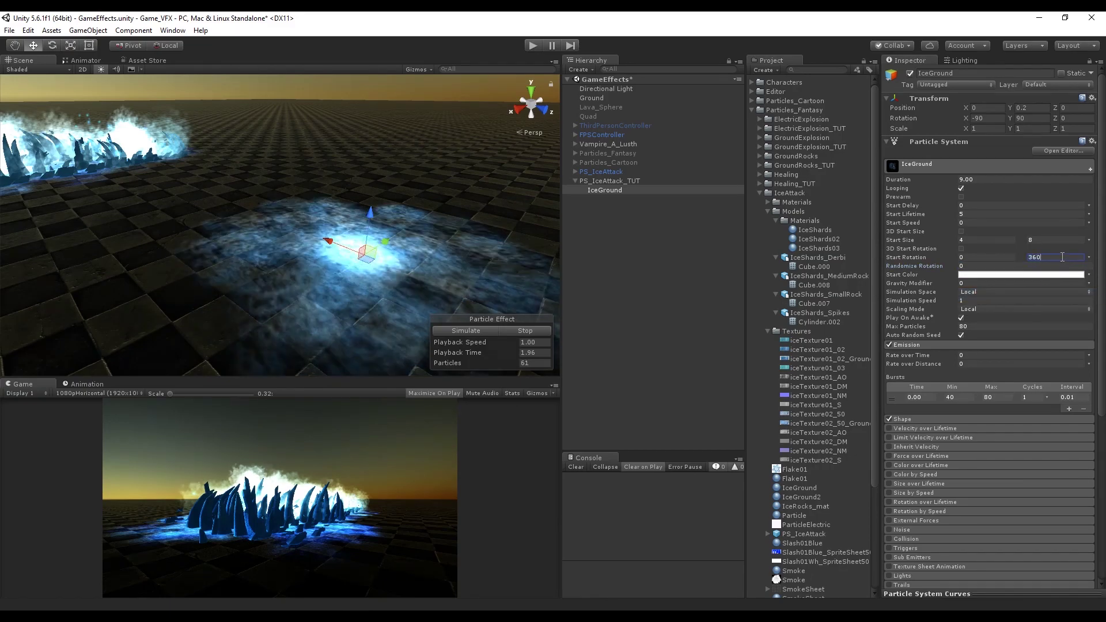
click(963, 265)
text(1)
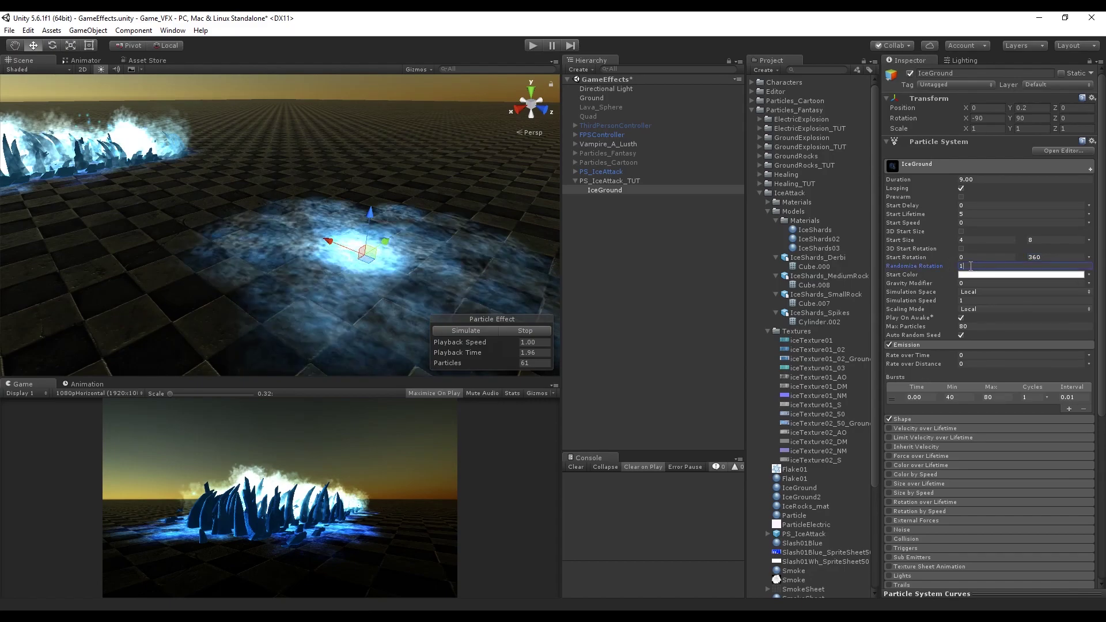
Set Start Color to Random Between Two Colors, using a slightly transparent blue with alpha 234 and a light cyan
click(1084, 275)
click(1015, 304)
click(1042, 278)
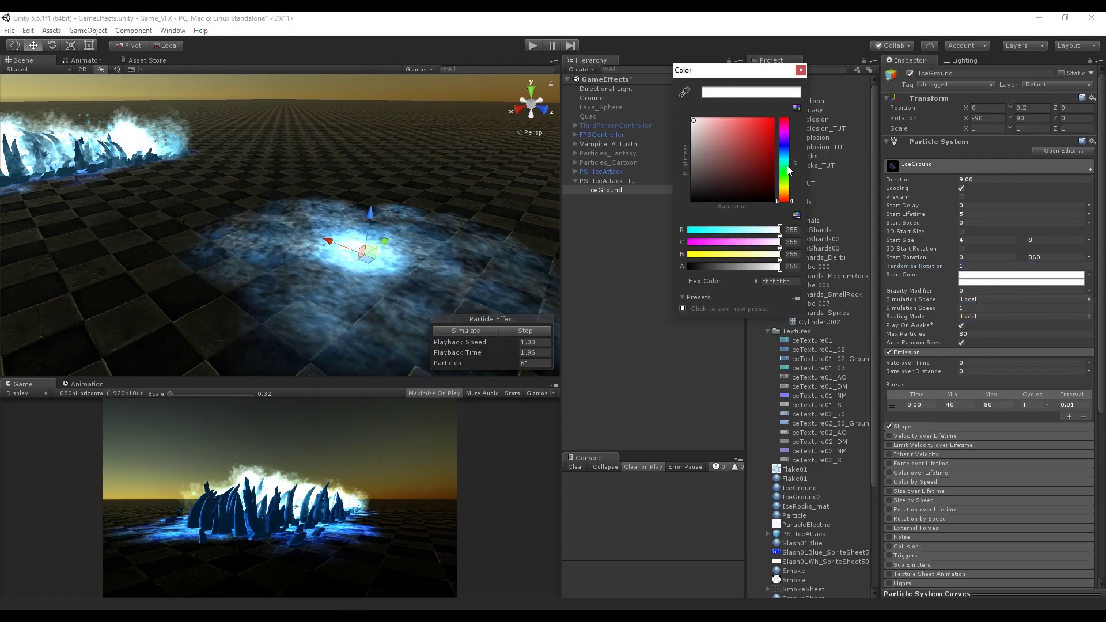
click(752, 122)
click(802, 71)
click(999, 276)
click(773, 267)
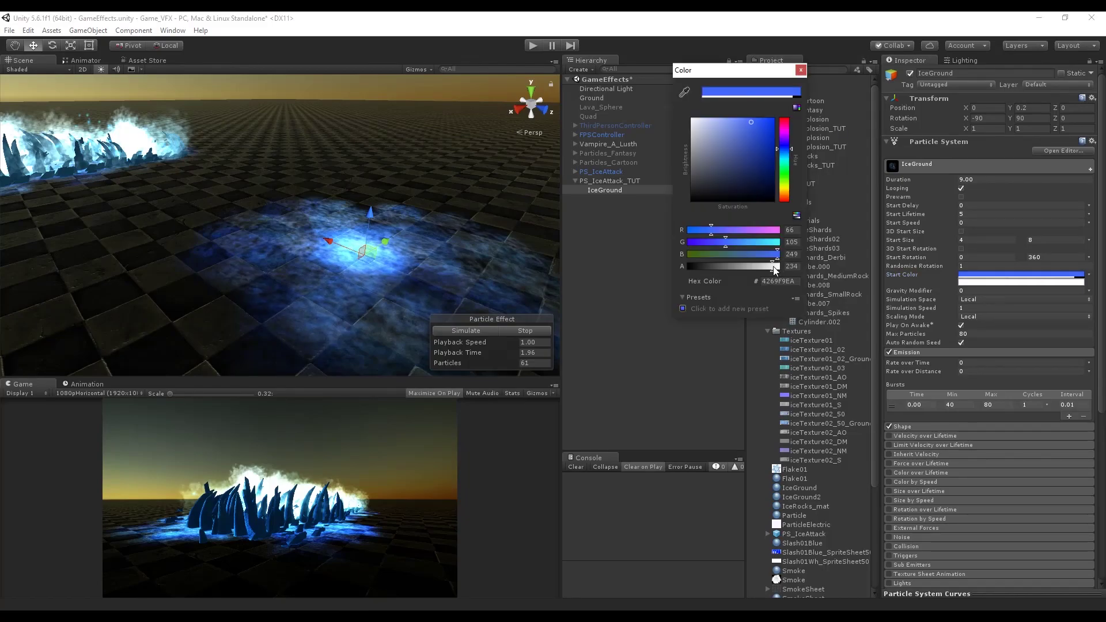
click(802, 70)
click(1025, 283)
drag(787, 165, 727, 121)
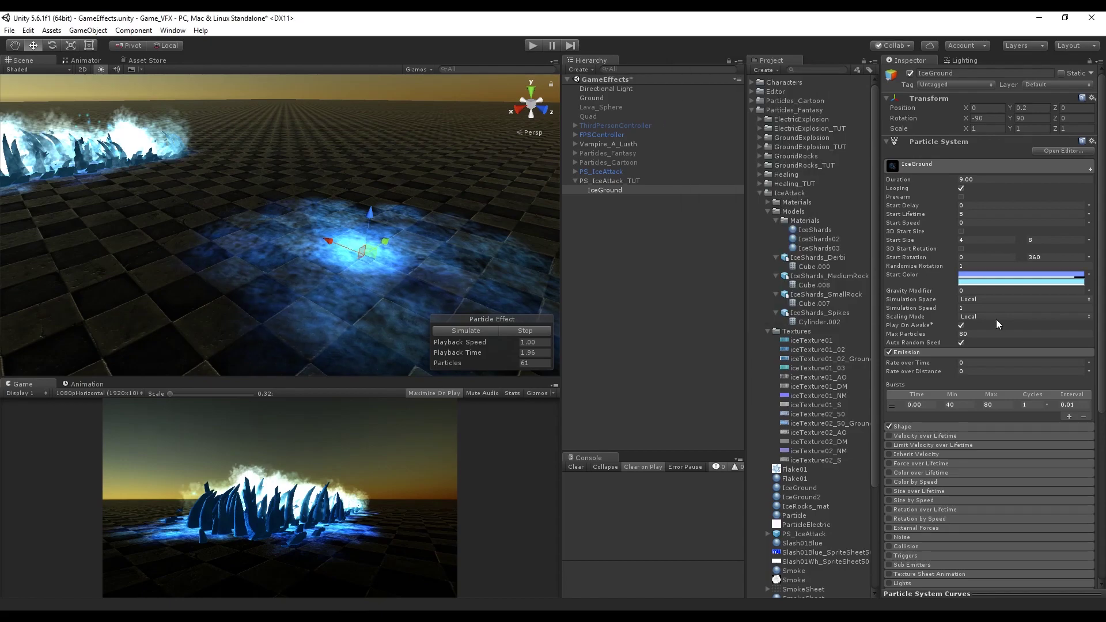
Enable Color over Lifetime with a white preset gradient that fades in and out, moving its first opaque alpha key to 13.5%
scroll(917, 389, down, 3)
click(928, 283)
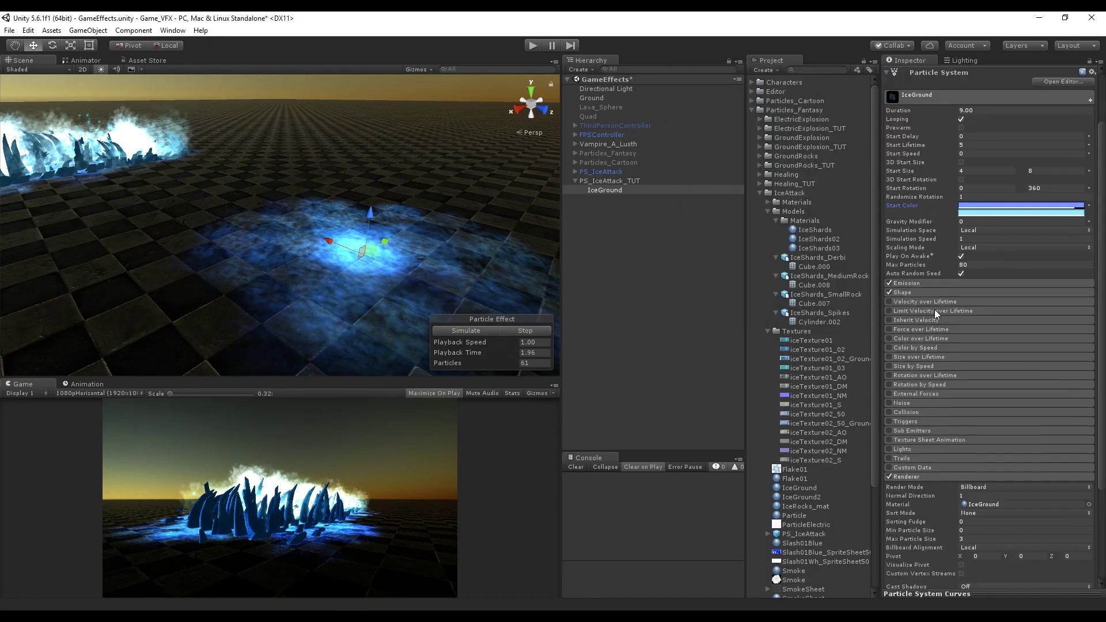
click(889, 338)
click(974, 348)
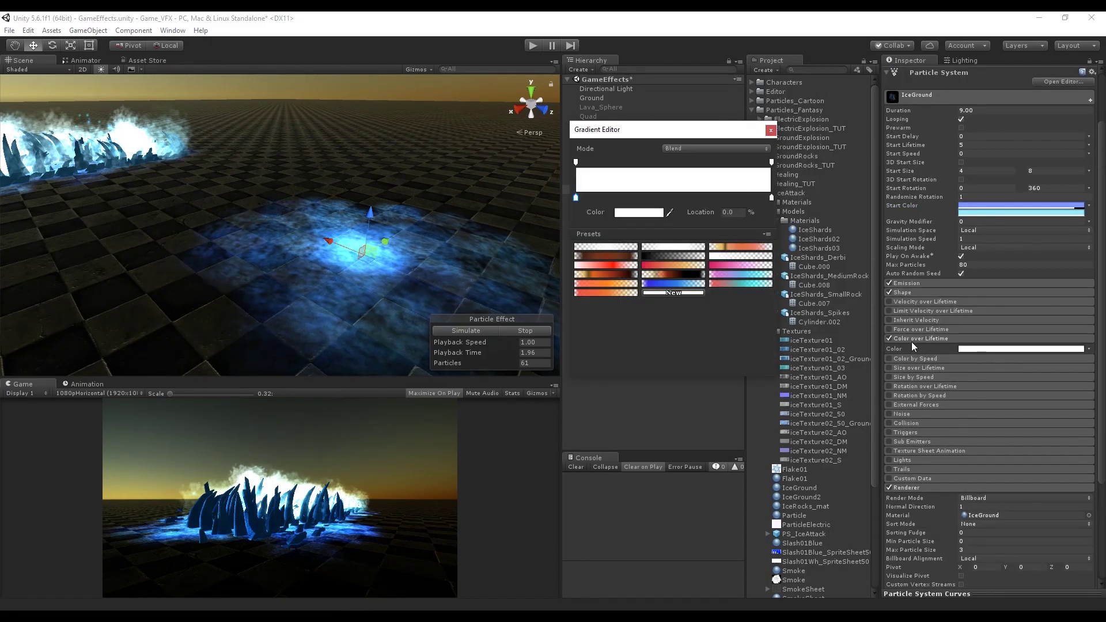
click(684, 250)
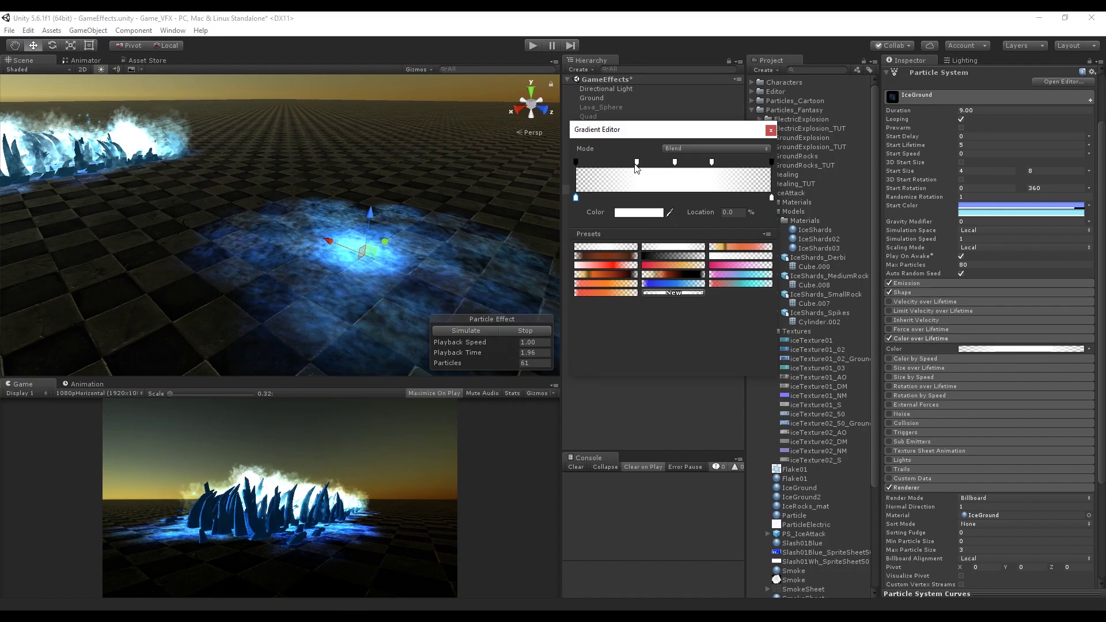
drag(637, 163, 603, 163)
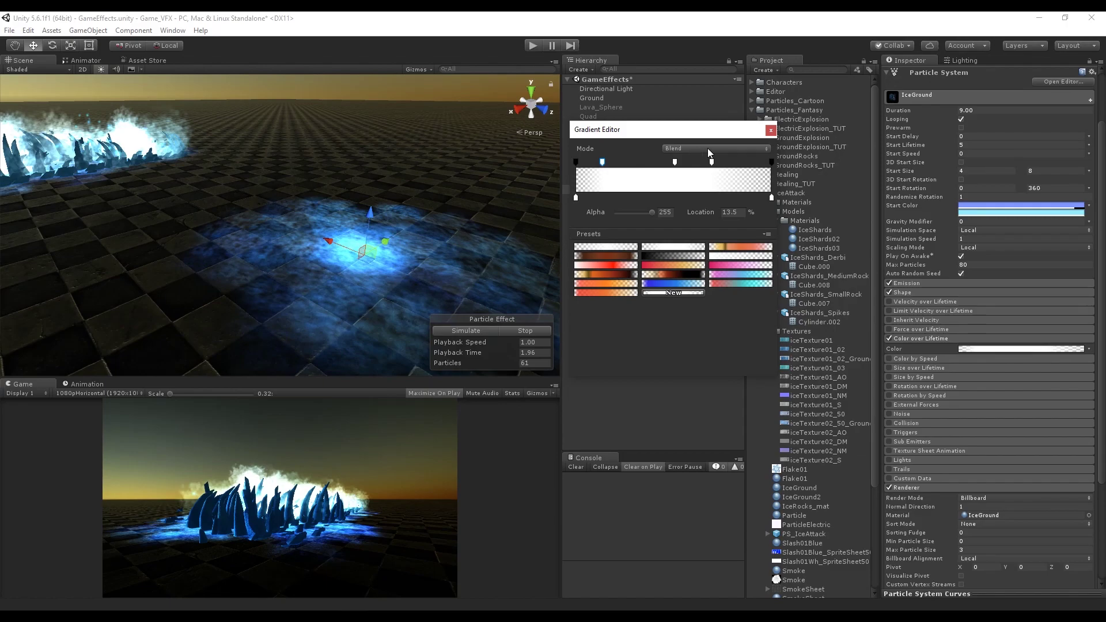
click(771, 131)
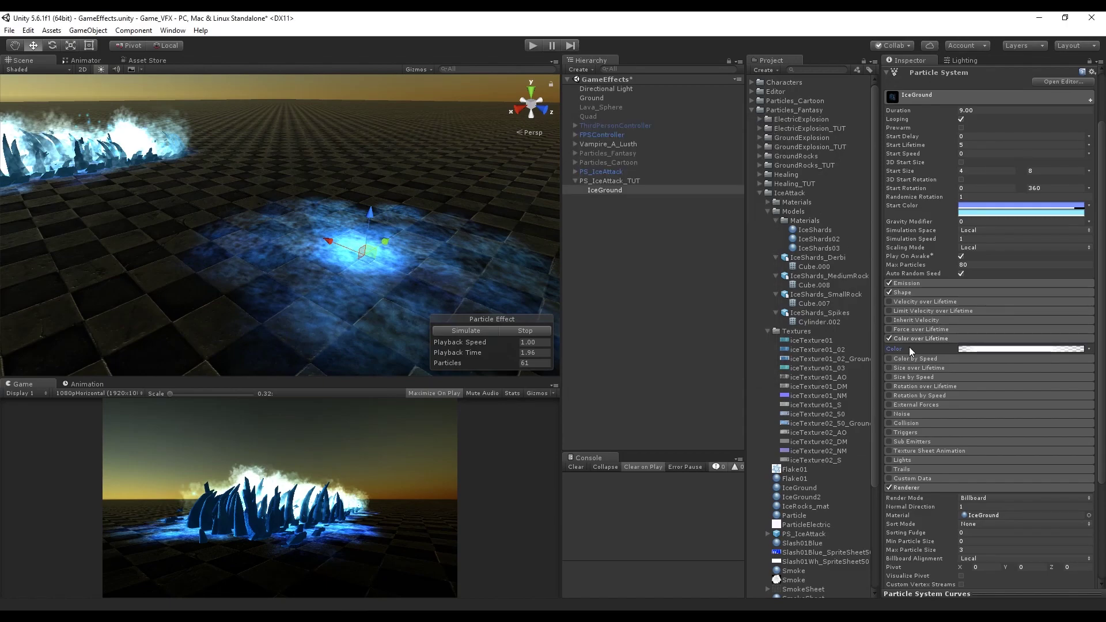
Enable Size over Lifetime and apply a preset curve that rises quickly, stays level and drops sharply at the end
click(925, 337)
click(907, 358)
click(890, 357)
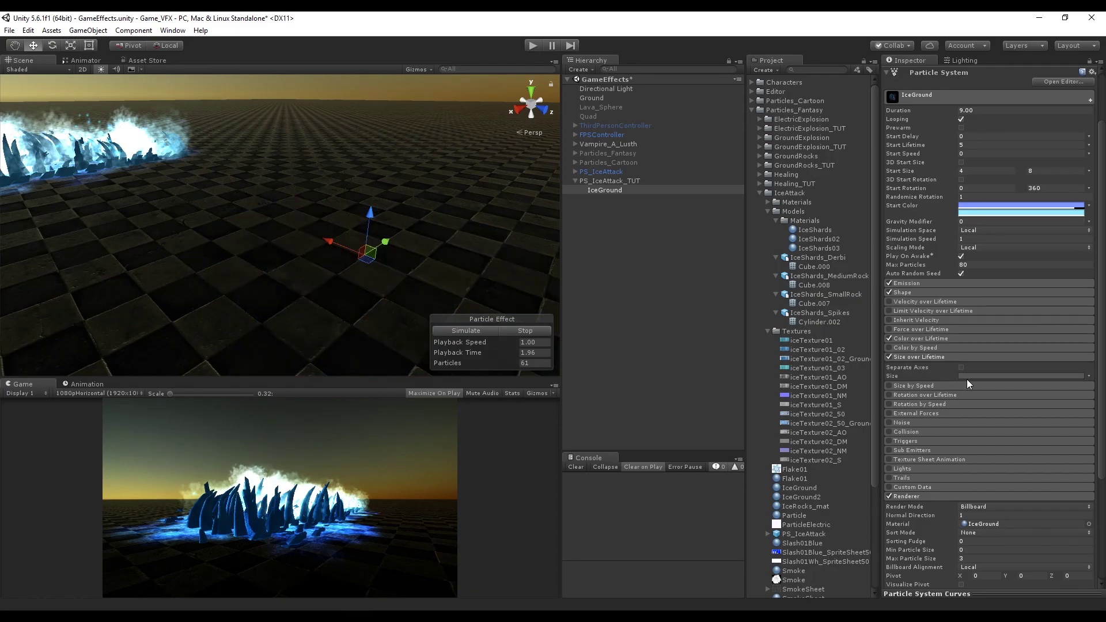
drag(959, 596, 973, 455)
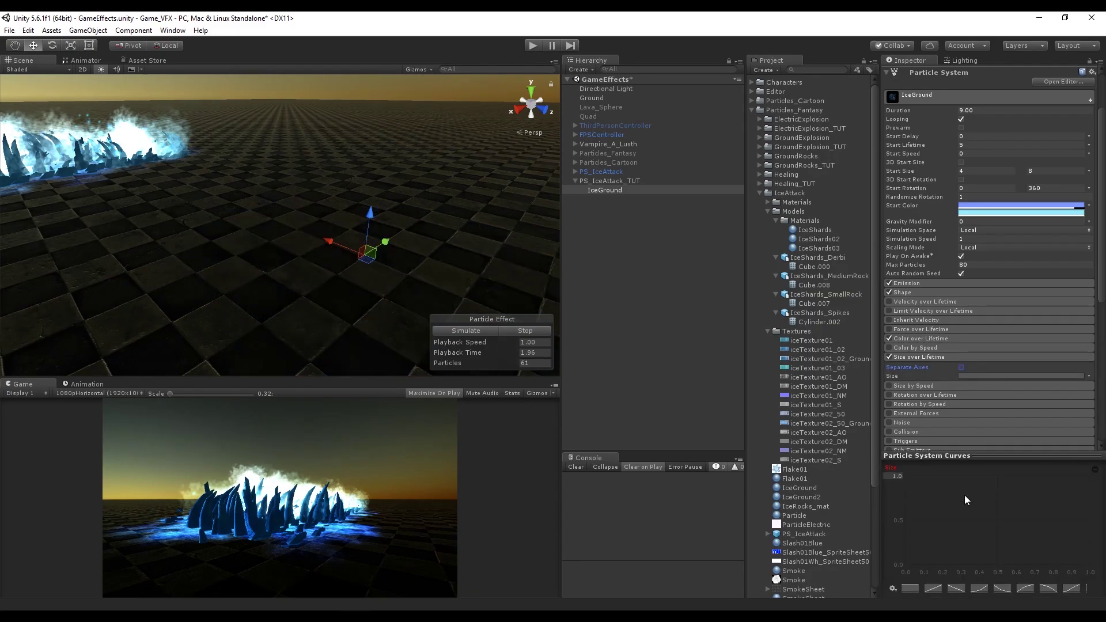
click(893, 589)
click(998, 495)
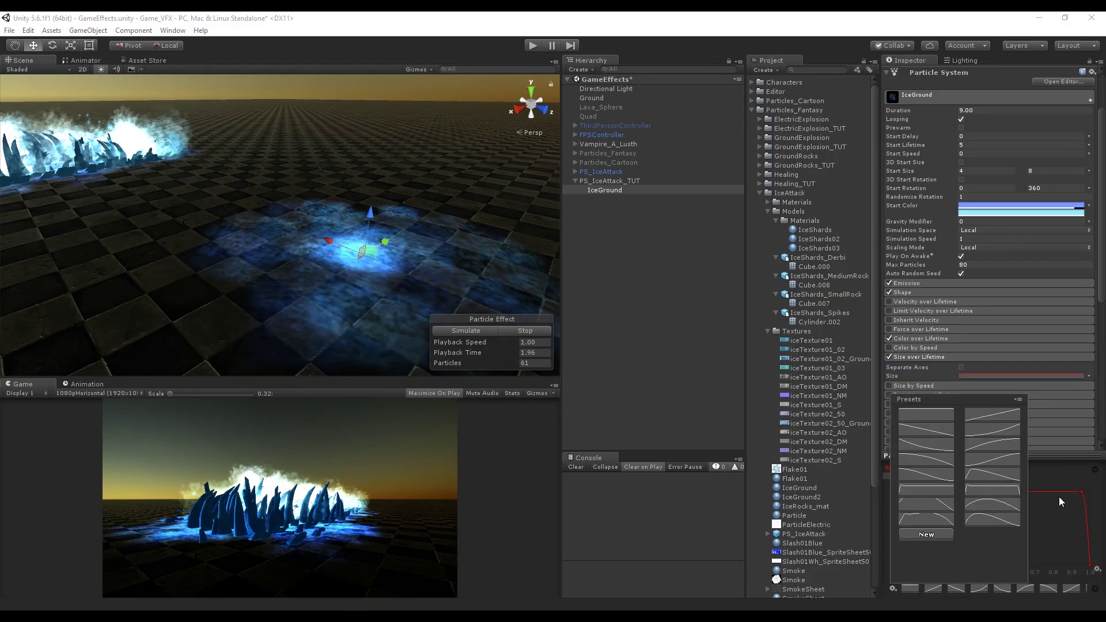
click(1061, 472)
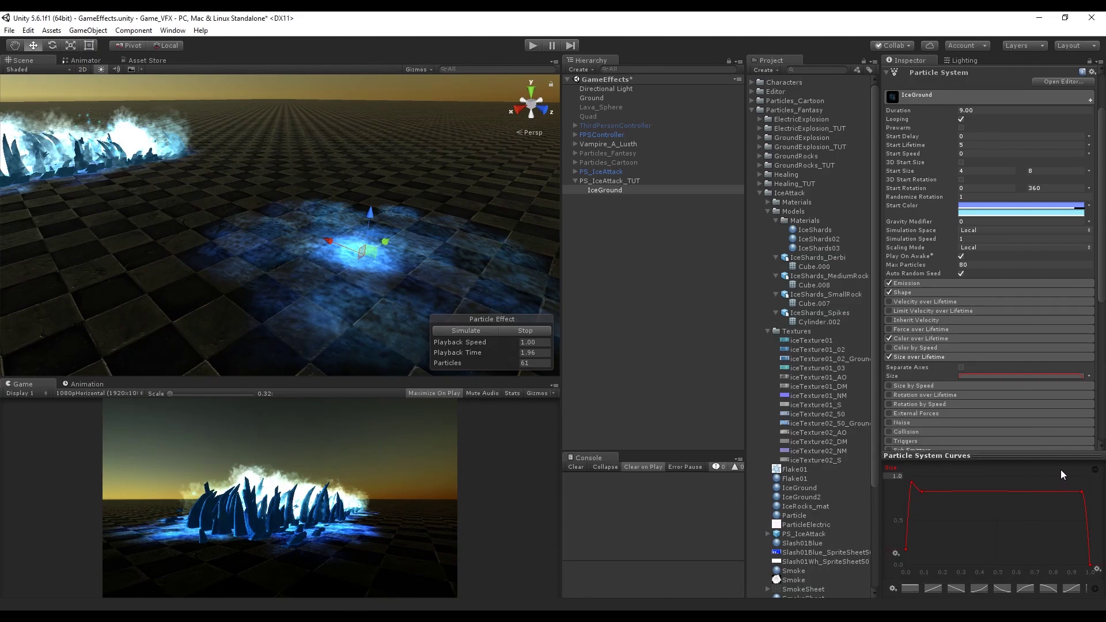
right_click(1029, 493)
click(1030, 496)
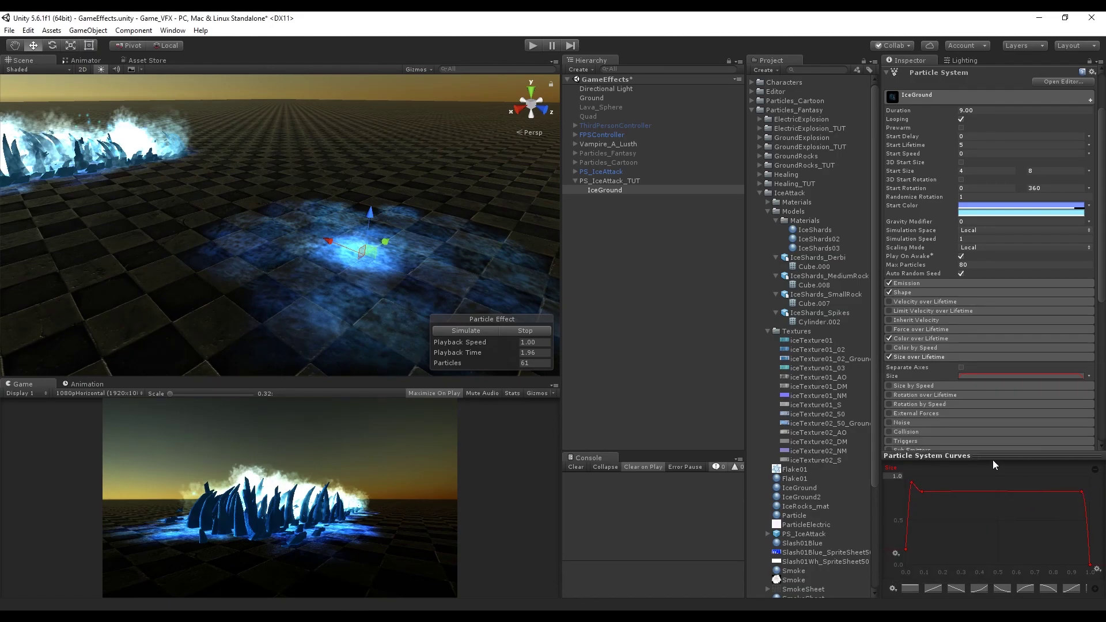
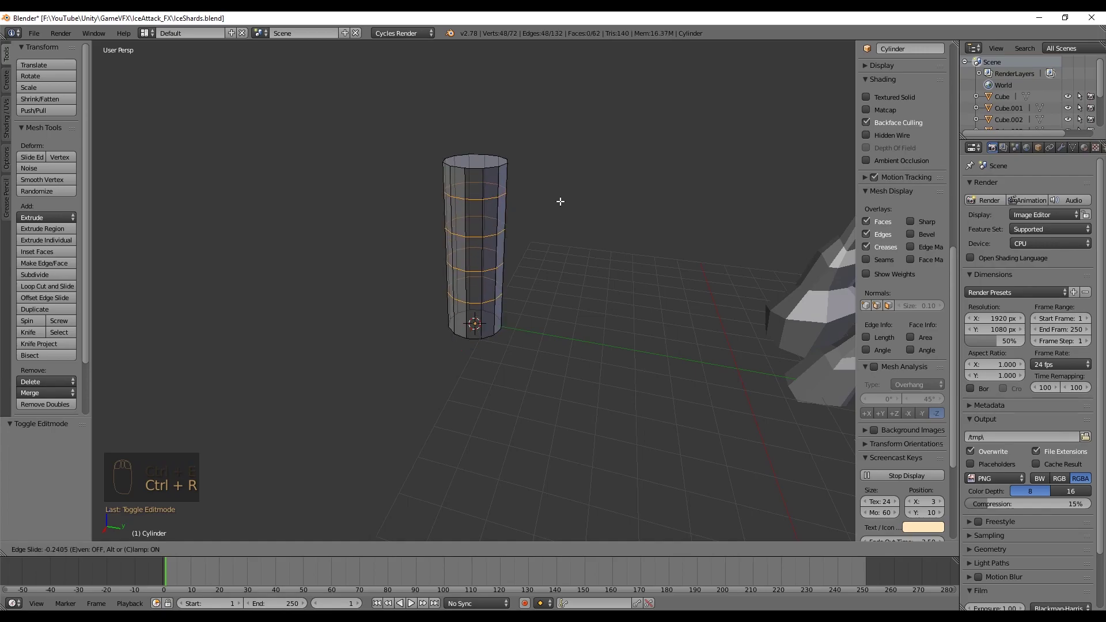
Place four horizontal loop cuts on the cylinder and taper its top to about 0.58 with smooth proportional scaling
shift+middle_drag(552, 197, 579, 194)
key(a)
key(b)
drag(565, 178, 472, 107)
key(s)
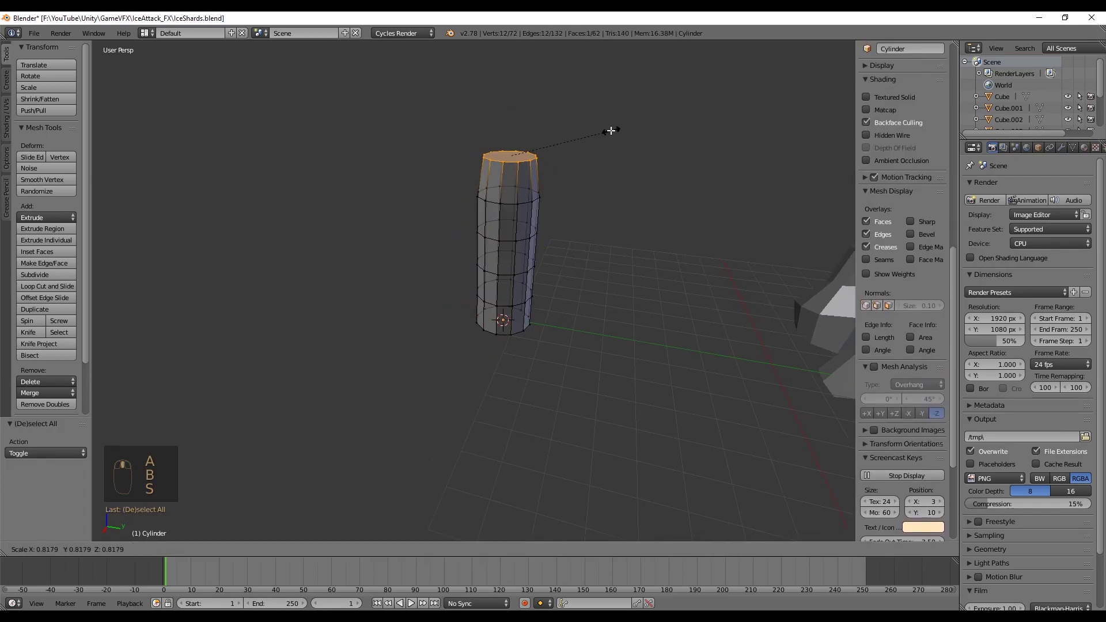
right_click(612, 131)
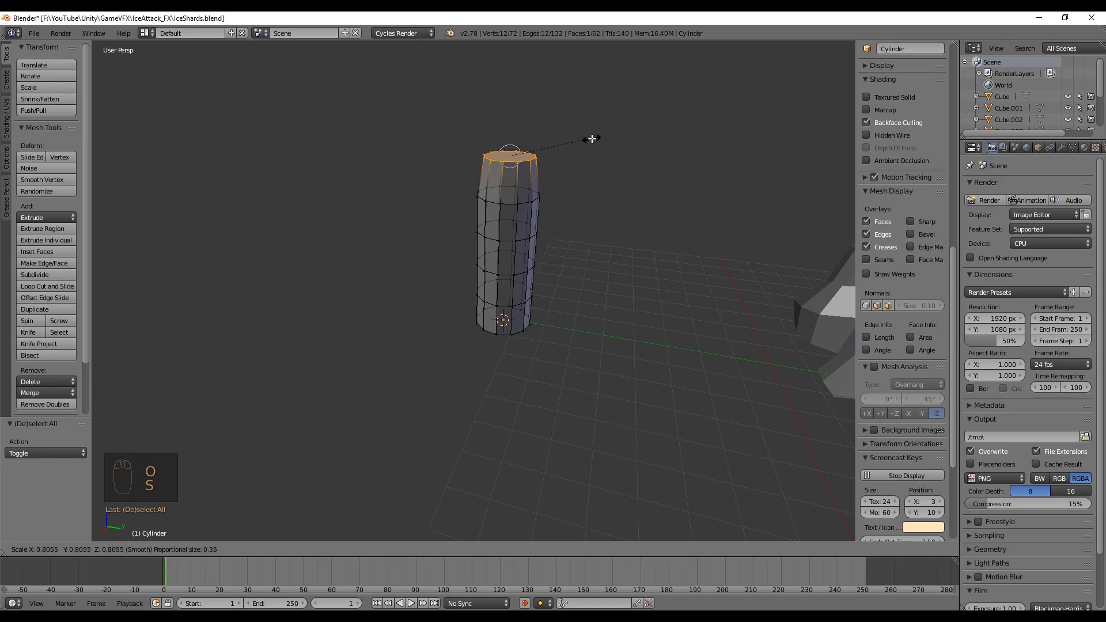
scroll(594, 156, down, 16)
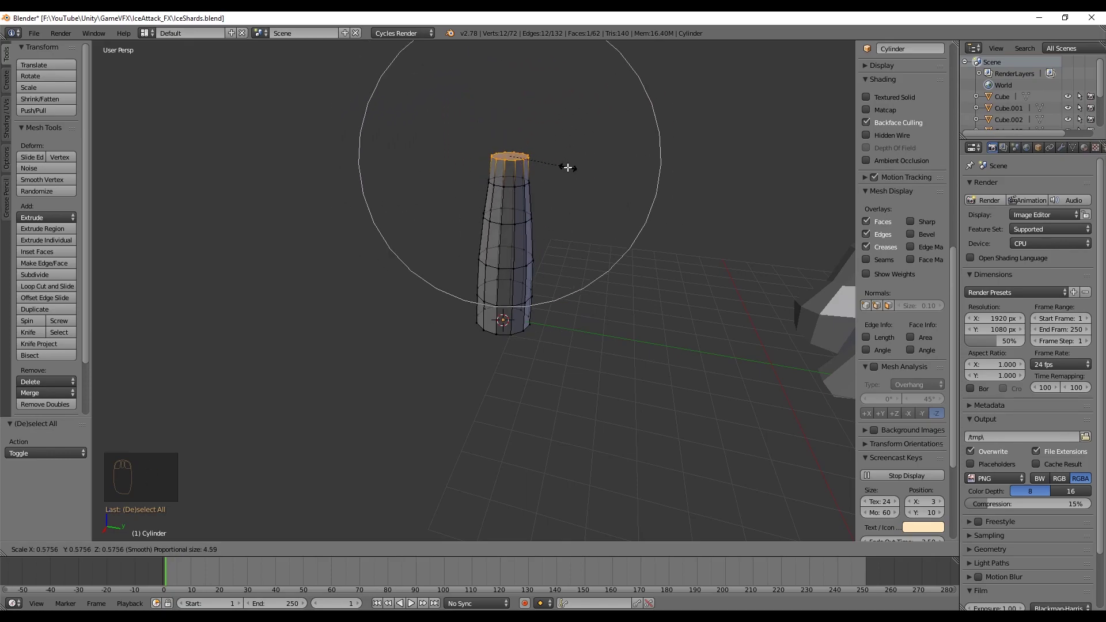
click(574, 167)
Bend the cylinder by moving its top about -0.49 along Y, and flare the base by scaling its bottom ring
drag(553, 164, 509, 147)
scroll(522, 156, up, 11)
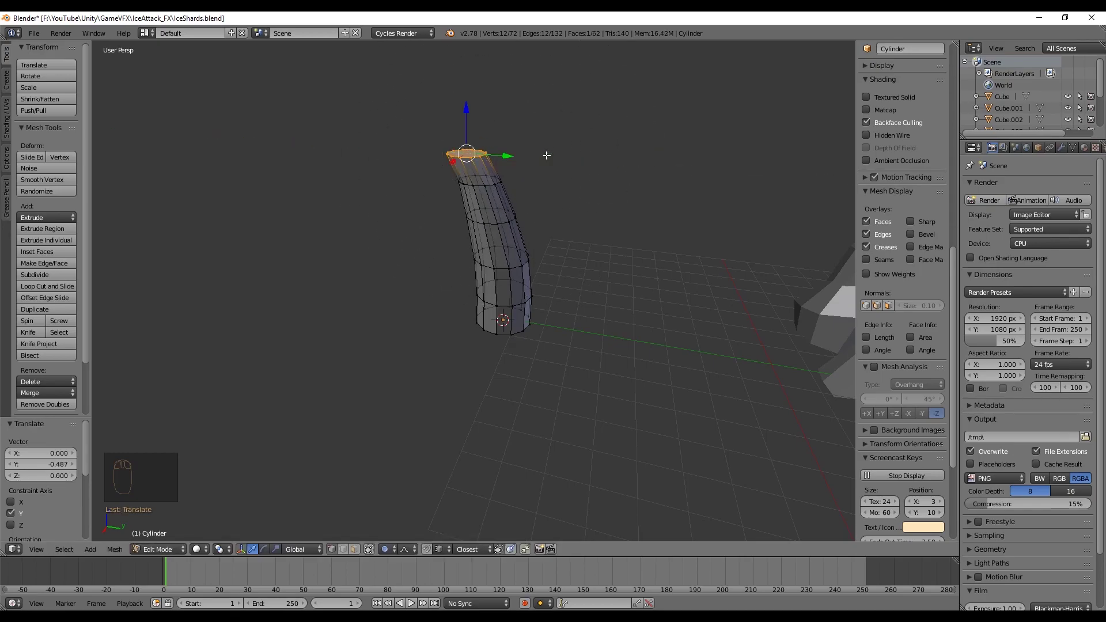
key(a)
key(b)
drag(518, 398, 643, 455)
drag(627, 422, 615, 420)
key(s)
click(680, 412)
middle_drag(693, 411, 588, 447)
key(s)
click(644, 420)
Rotate the top ring and the rings below it about X in the right orthographic view to follow the bend
key(a)
key(b)
drag(363, 196, 461, 259)
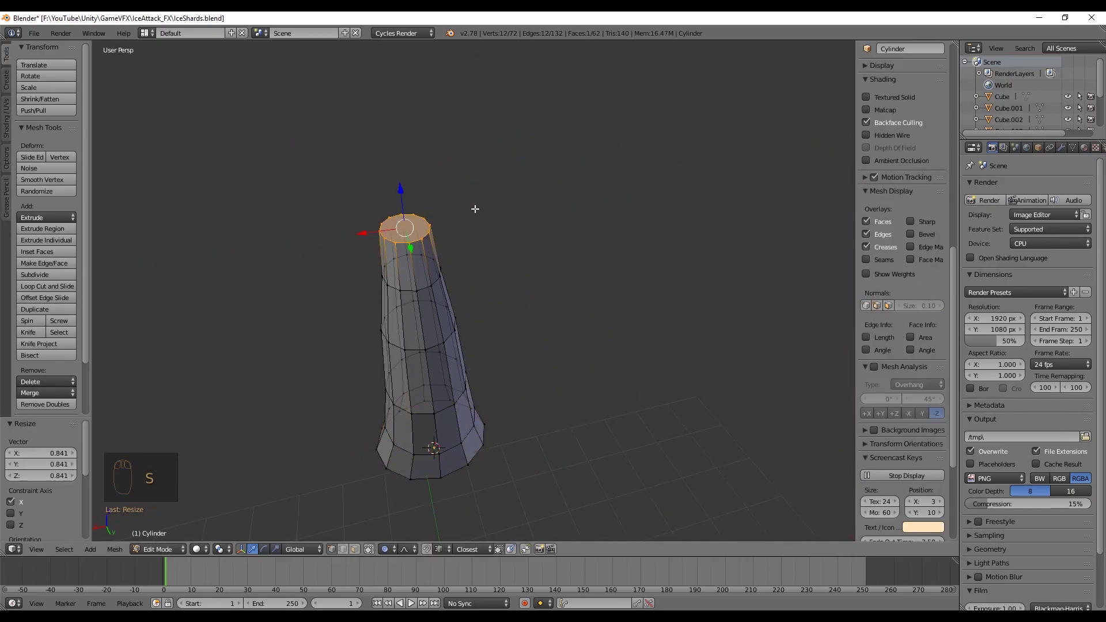
middle_drag(511, 188, 622, 225)
key(r)
key(x)
key(KP_1)
key(KP_3)
key(KP_5)
key(a)
key(b)
key(r)
key(a)
key(b)
key(r)
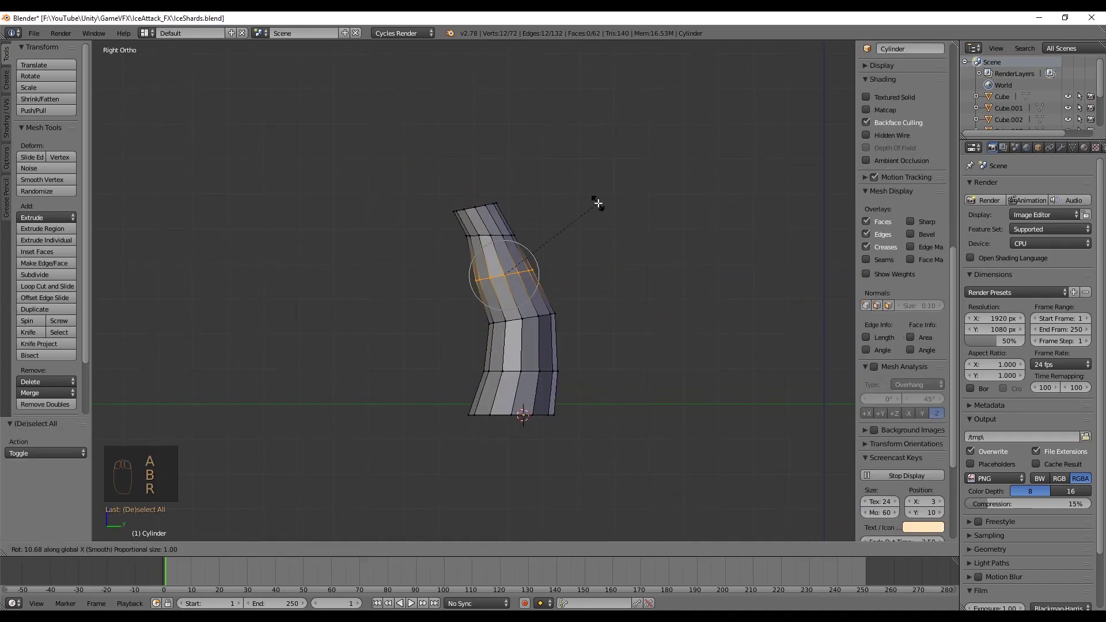
click(600, 206)
Scale the top ring down to give the bent cylinder a narrow, pointed tip
key(a)
key(b)
key(s)
drag(497, 193, 497, 197)
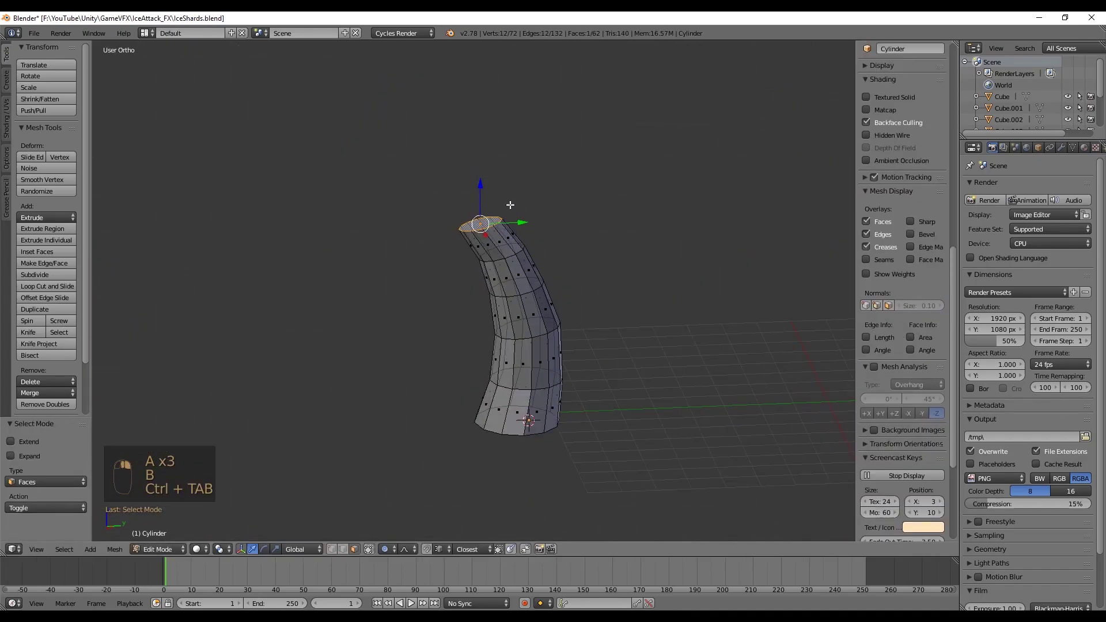
key(s)
click(460, 172)
Return to object mode and scale the whole spike down to about 0.72
key(Tab)
scroll(644, 319, down, 7)
middle_drag(645, 319, 577, 340)
key(s)
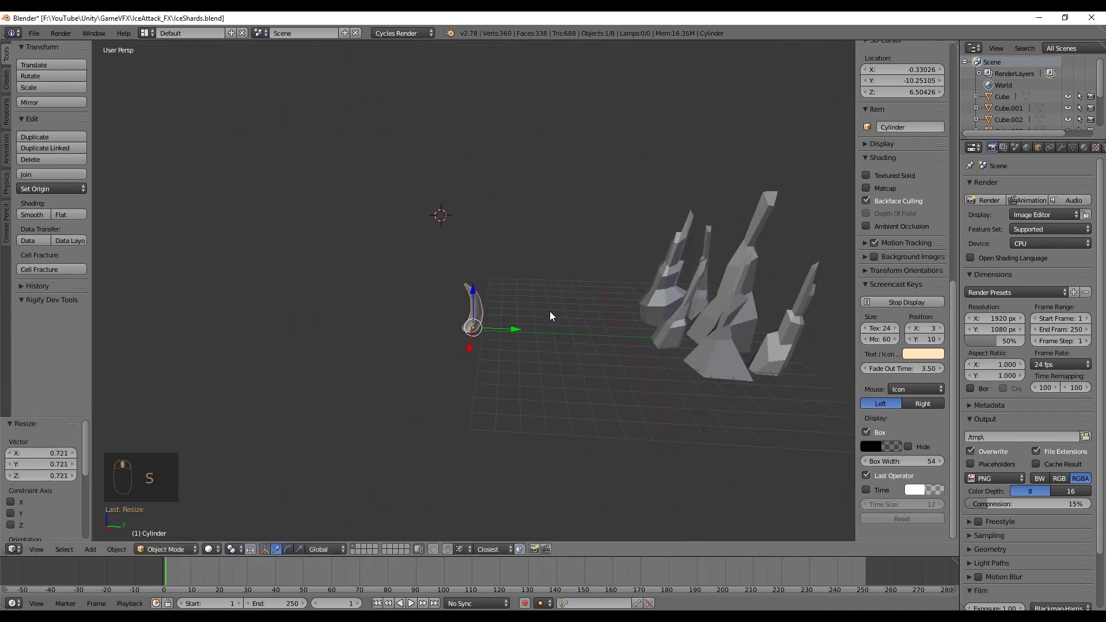
Duplicate the spike in top view and spread the copies into a loose cluster of five spikes
key(KP_7)
key(KP_5)
key(shift+d)
click(671, 297)
key(shift+d)
click(510, 292)
key(shift+d)
key(shift+d)
click(677, 179)
middle_drag(678, 265, 495, 231)
Vary the spikes by scaling individual ones in height along Z and in width across X and Y
right_click(492, 247)
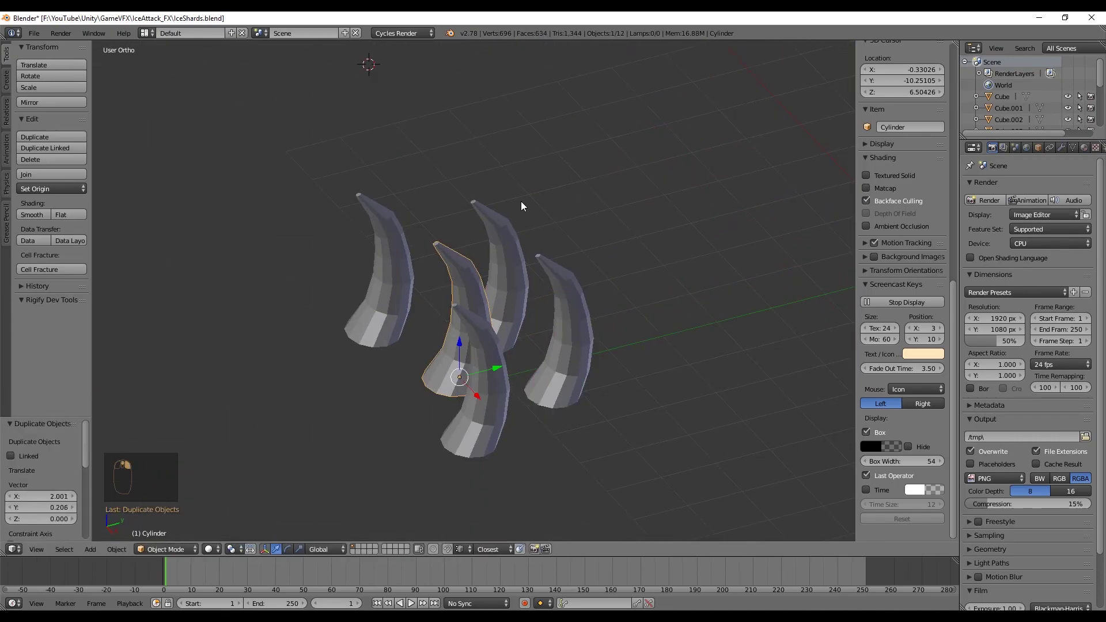
key(s)
key(z)
right_click(492, 337)
key(s)
key(z)
key(s)
click(625, 297)
key(s)
key(shift+z)
click(553, 332)
Edit the mesh of one of the outer spikes and shift part of it to vary its curve
middle_drag(552, 332, 582, 323)
right_click(562, 256)
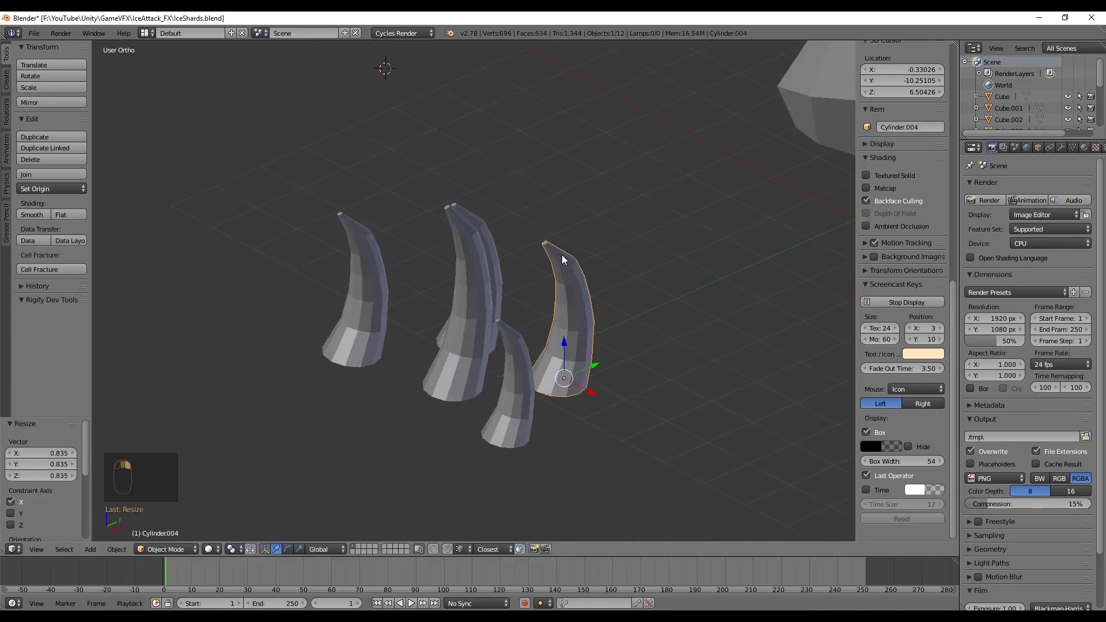
scroll(576, 277, up, 2)
key(Tab)
shift+right_click(645, 360)
drag(663, 339, 653, 344)
middle_drag(652, 344, 519, 346)
Edit the large central spike's mesh and reposition its lower, upper and base sections to change its bend
key(Tab)
right_click(479, 340)
key(Tab)
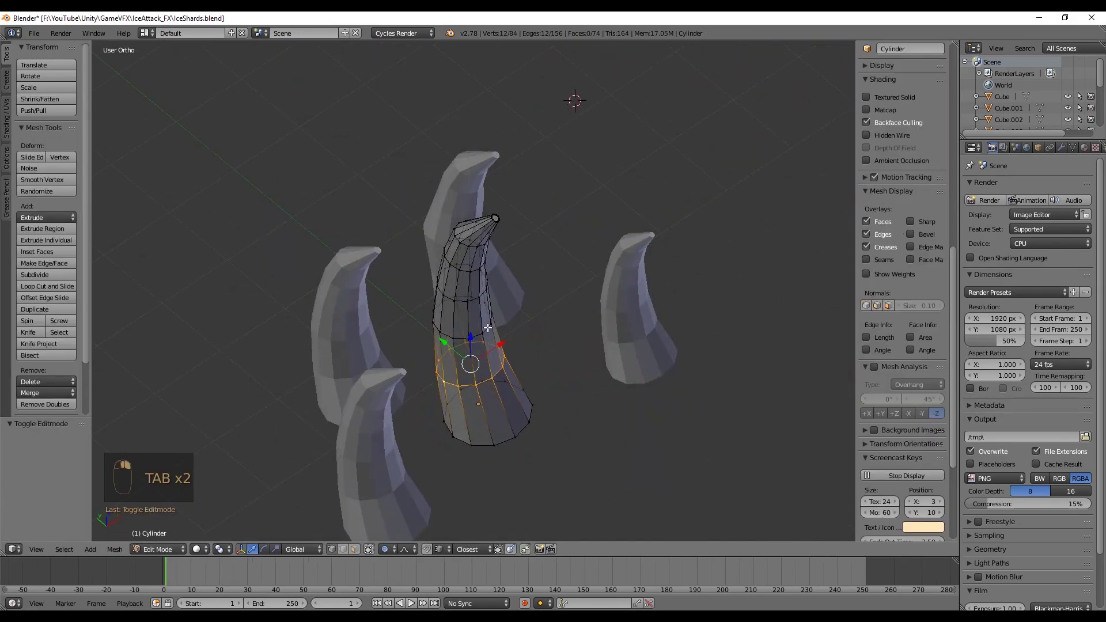
right_click(479, 262)
drag(450, 246, 448, 243)
right_click(454, 438)
middle_drag(463, 439, 351, 333)
Narrow the upper ring of the central spike to about 0.8 with proportional scaling and leave mesh editing
key(a)
key(b)
drag(412, 190, 533, 296)
key(s)
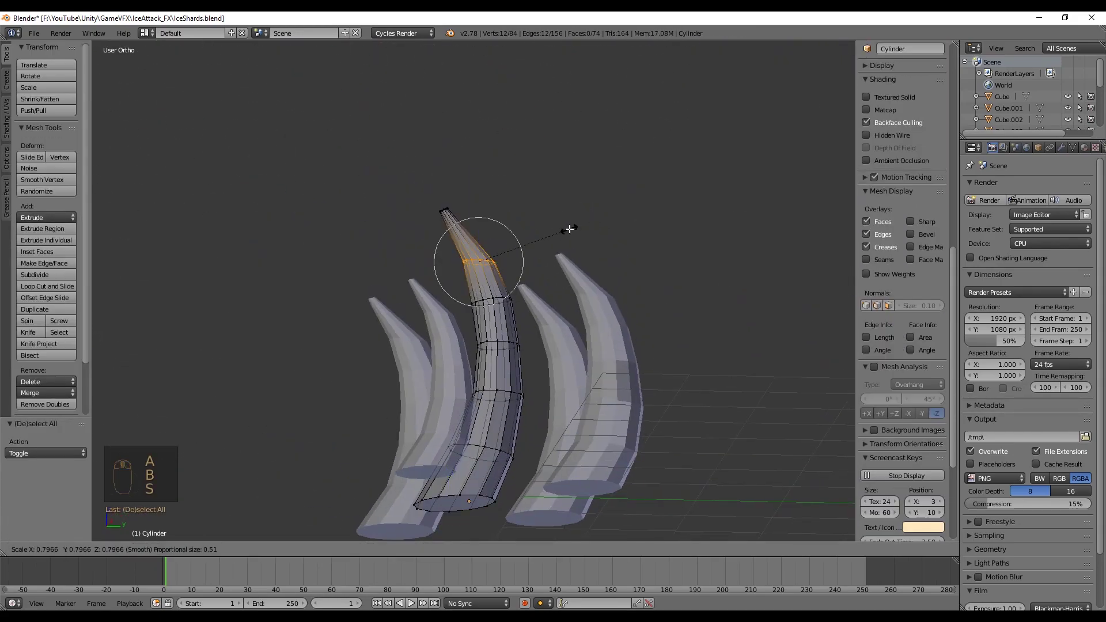
key(Tab)
key(Tab)
drag(509, 488, 522, 490)
Edit another spike's mesh and scale one of its rings to about 0.8
key(Tab)
middle_drag(522, 490, 502, 469)
right_click(544, 340)
key(Tab)
scroll(553, 322, up, 3)
key(a)
key(b)
drag(601, 341, 582, 345)
key(ctrl+z)
key(b)
scroll(635, 267, down, 3)
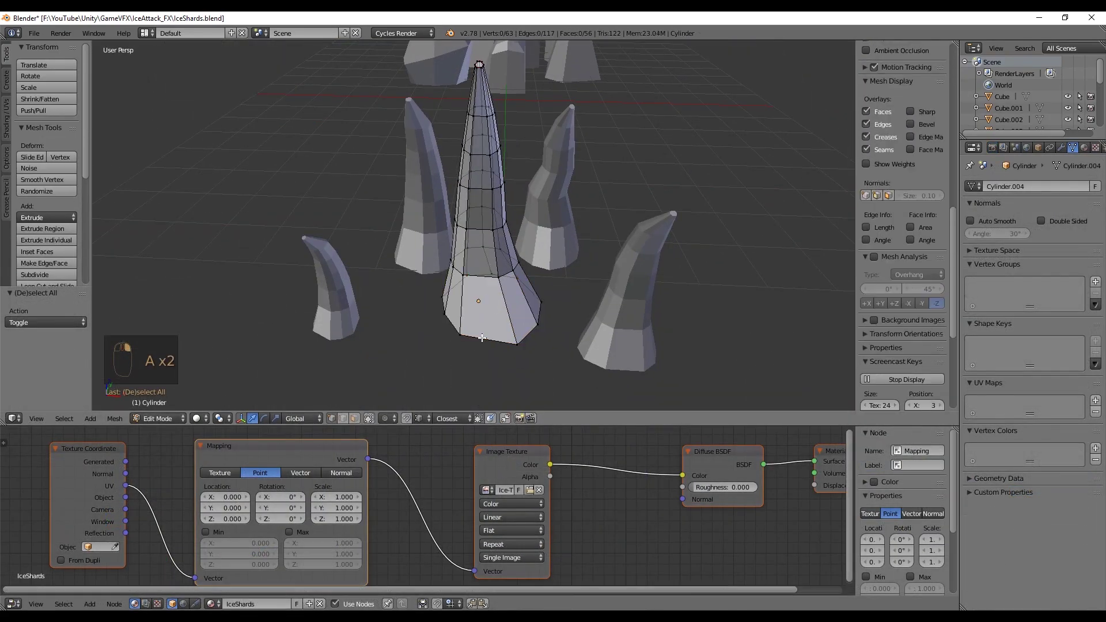
Select the seam edges on the large spike and mark them as a UV seam
key(ctrl+w)
key(a)
mouse_move(521, 288)
middle_down()
mouse_move(536, 340)
mouse_move(421, 253)
mouse_move(515, 267)
middle_up()
key(a)
Unwrap all faces of the spike and open the image list for its UV layout
key(a)
key(a)
key(ctrl+e)
click(420, 257)
key(a)
key(Tab)
key(Tab)
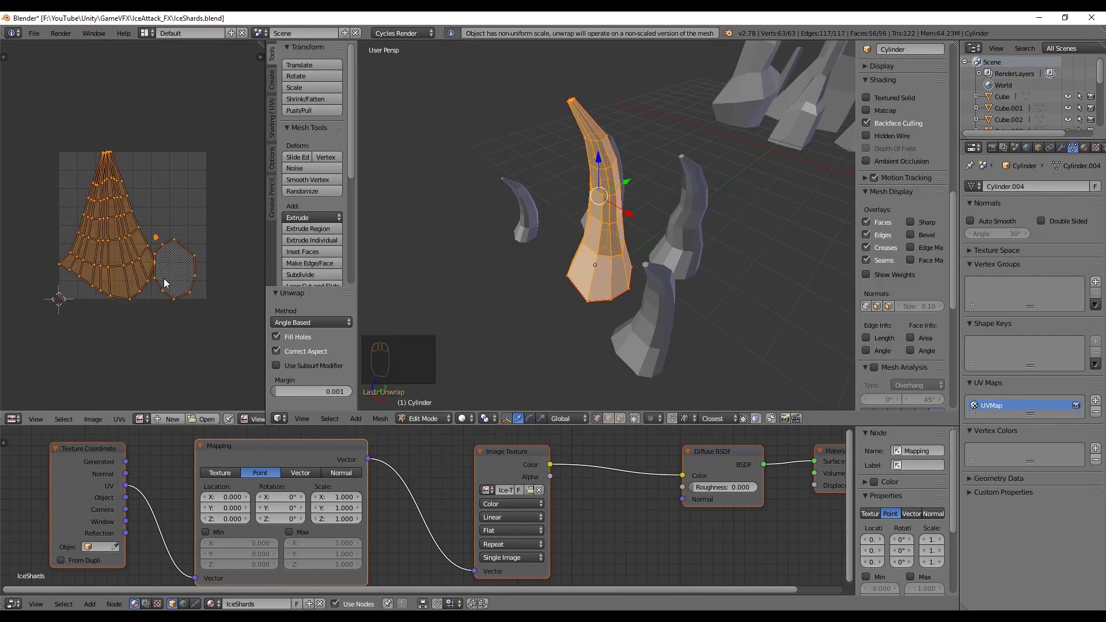
click(140, 419)
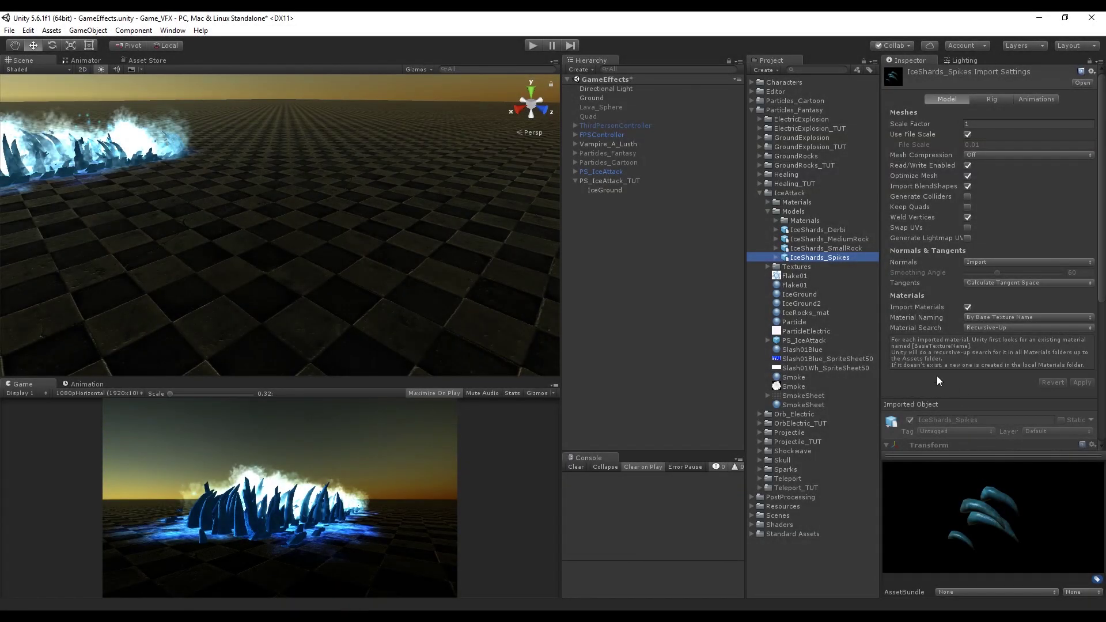
Switch to Unity and preview the imported IceShards debris, medium rock, small rock and spikes models
click(811, 228)
click(814, 239)
click(811, 249)
key(Down)
Add a particle system named IceSpikes as a child of IceGround and set its Duration to 9
click(614, 191)
right_click(621, 180)
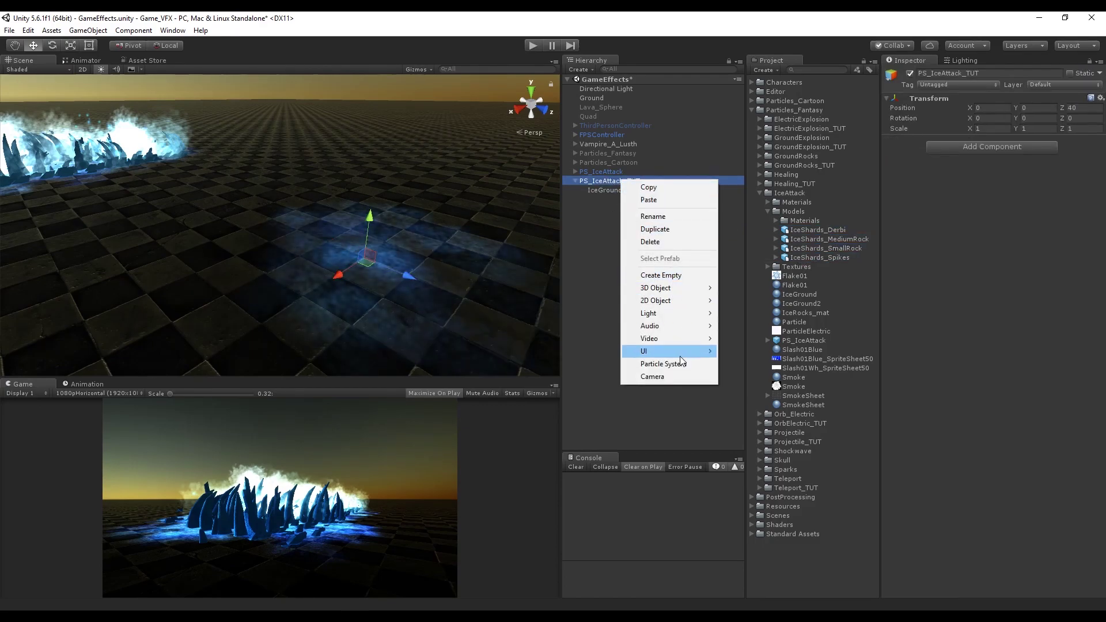
click(664, 363)
click(934, 72)
text(IceS)
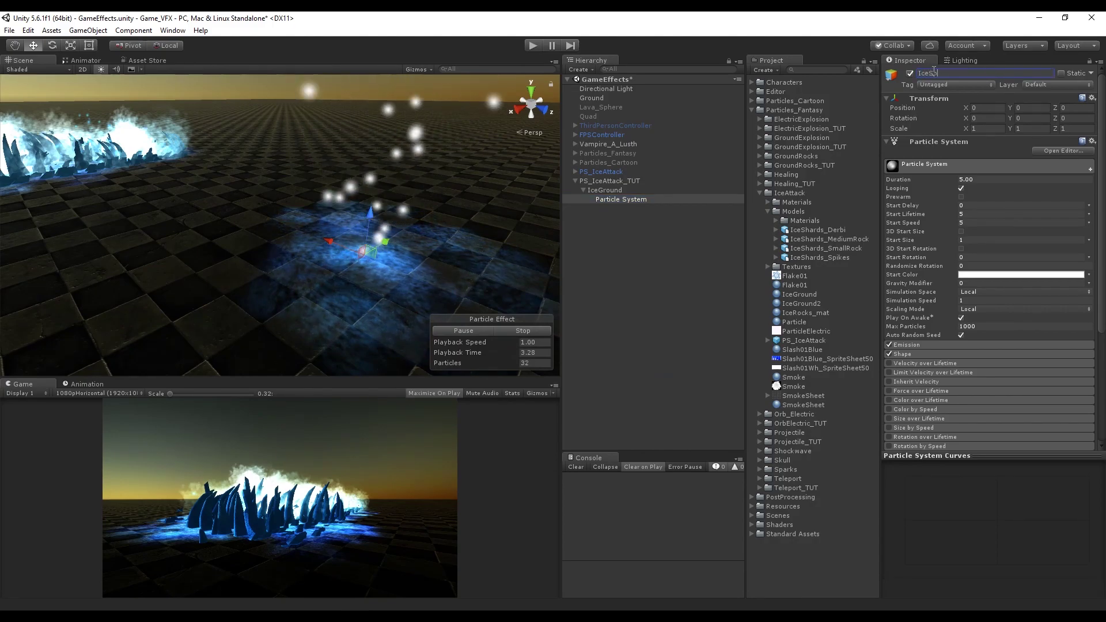
text(pikes)
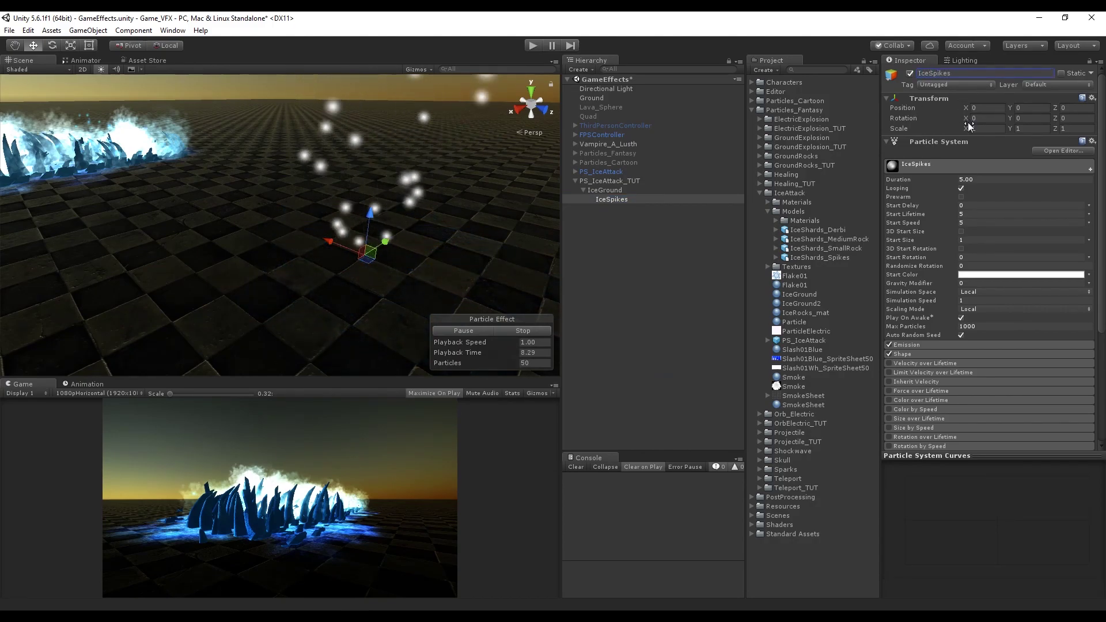
click(969, 178)
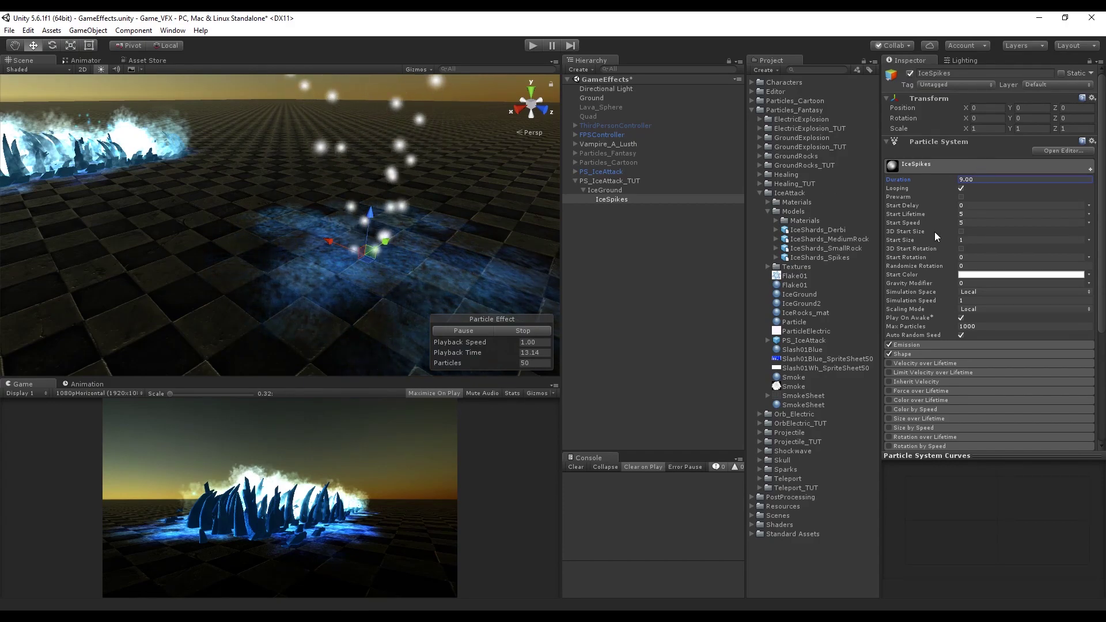
Set the renderer's Render Mode to Mesh and assign the Cylinder.002 mesh from the IceShards_Spikes model
scroll(953, 403, down, 6)
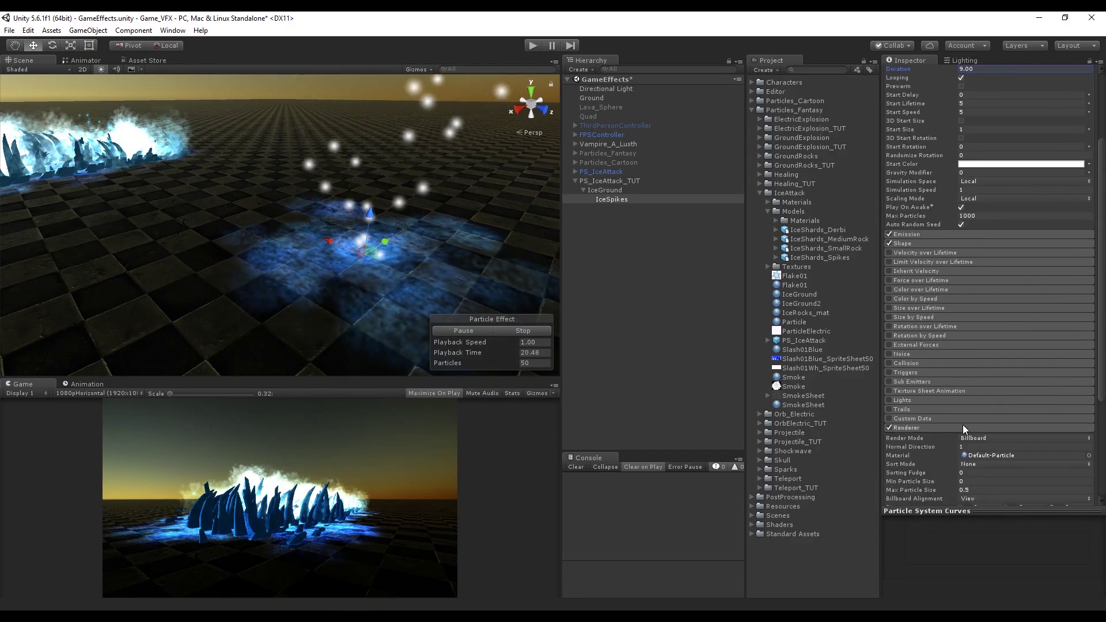
scroll(966, 429, down, 4)
click(1022, 370)
click(1003, 431)
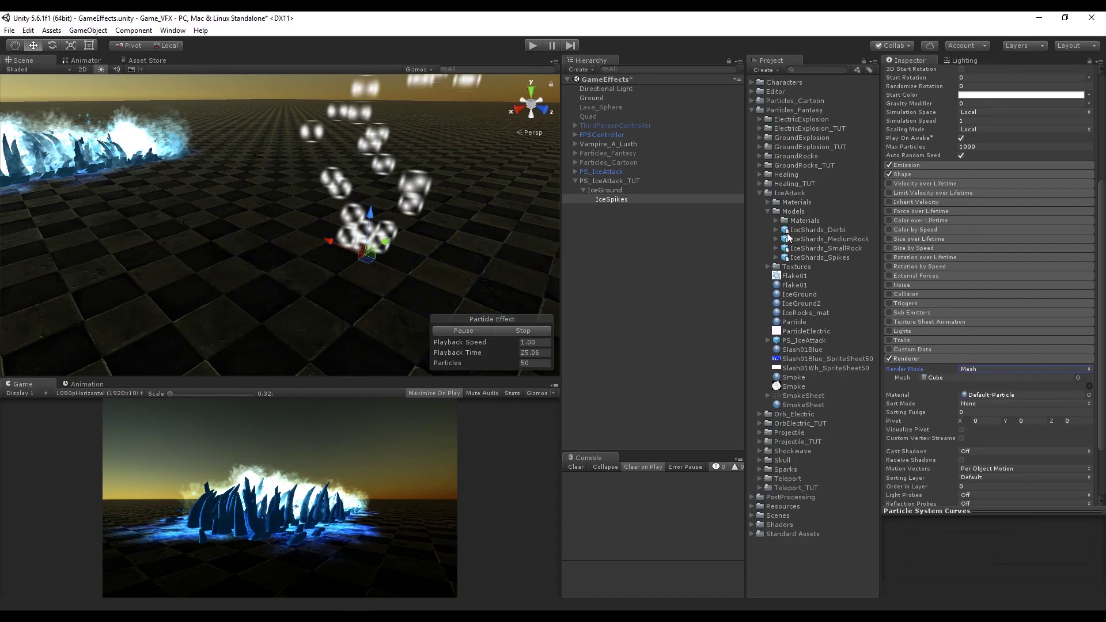
click(776, 257)
drag(823, 267, 975, 376)
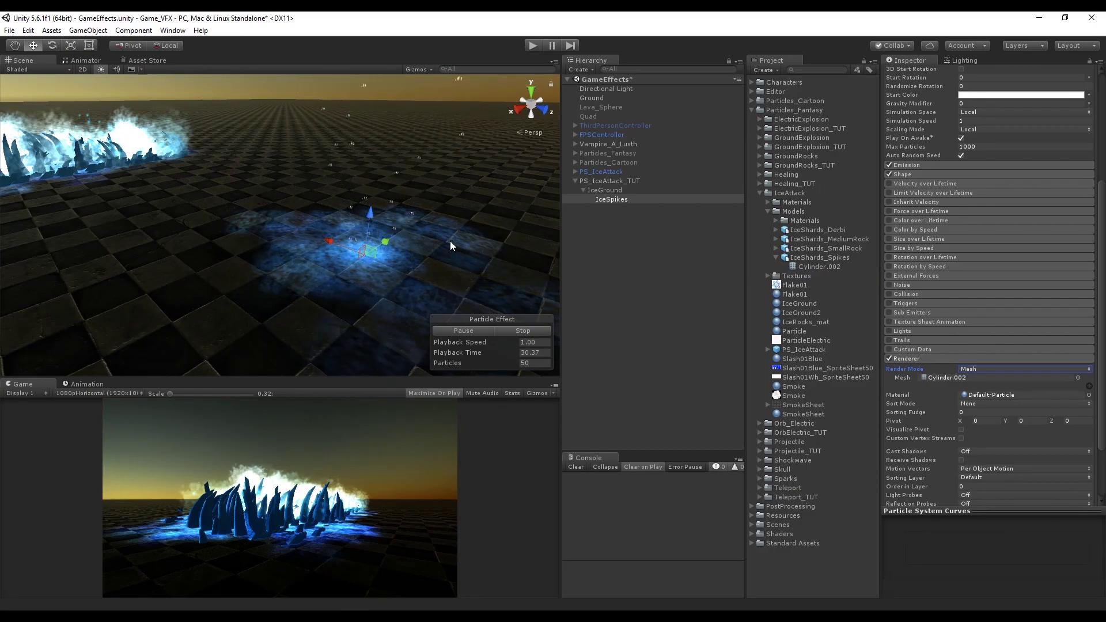
Restart the particle preview and set the Start Speed of IceSpikes to 0
click(503, 331)
click(475, 331)
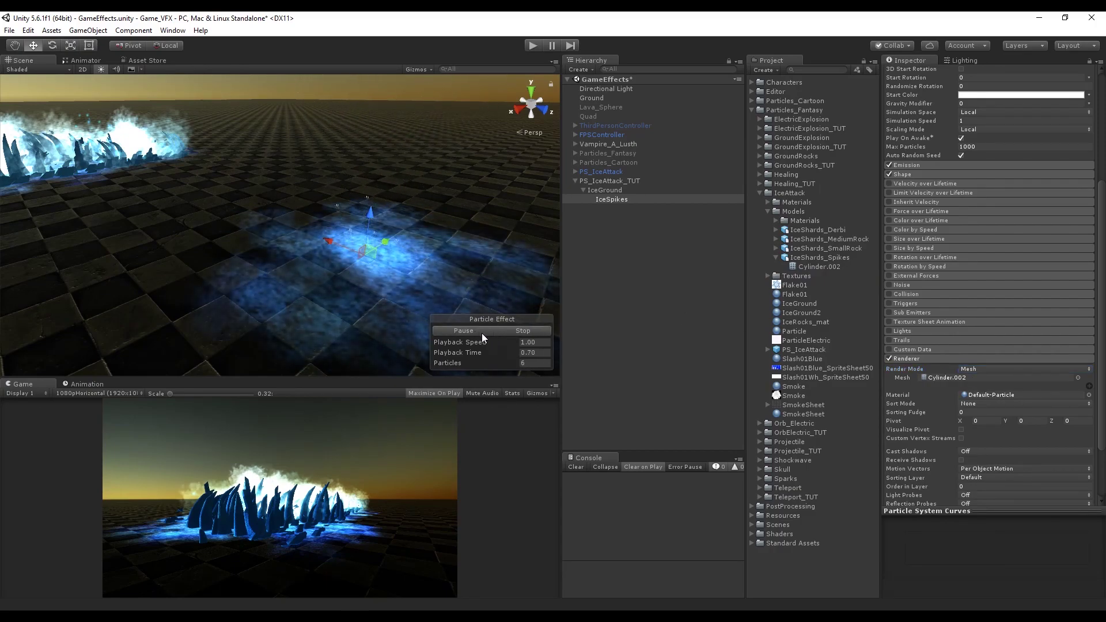
click(612, 200)
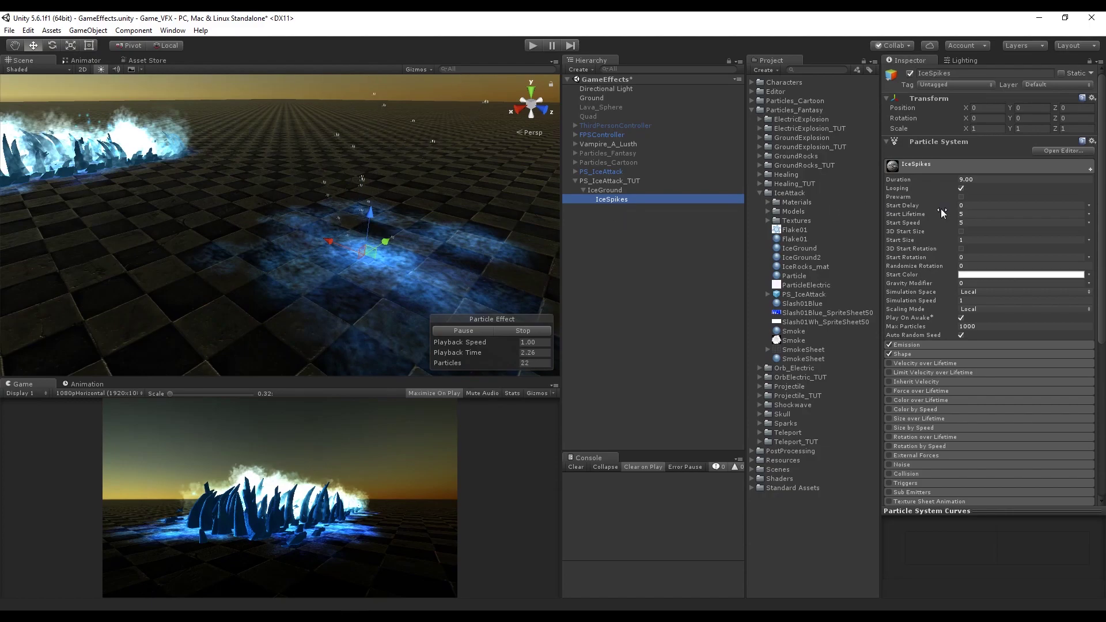
click(980, 223)
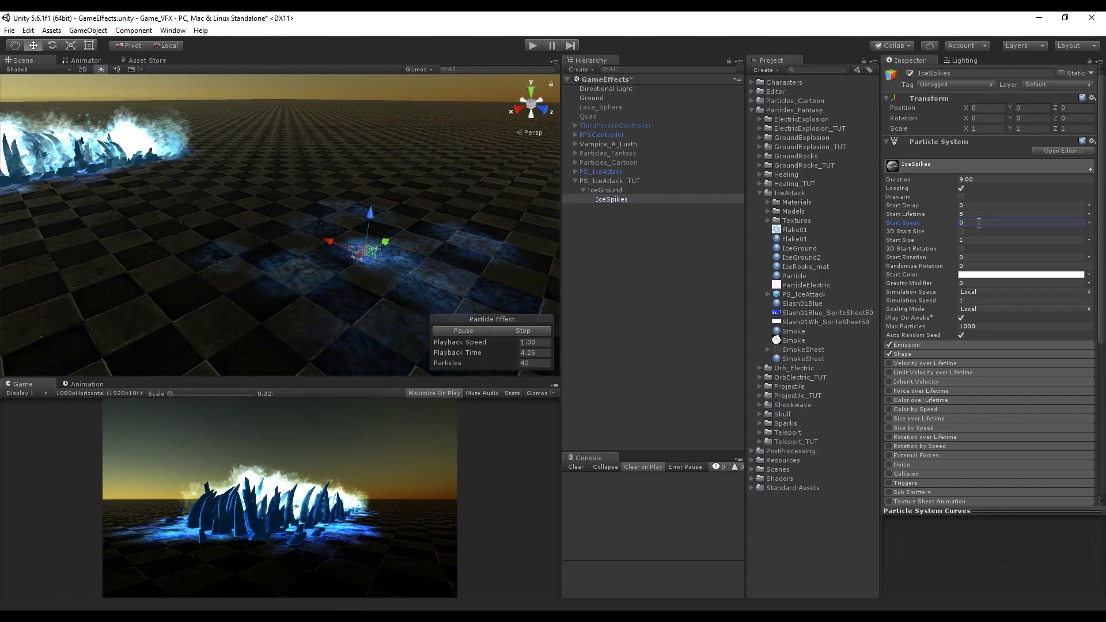
Enable 3D Start Size with random values between two constants: X 20 and 10, Y 20 and 15, Z 30 and 10
scroll(406, 269, up, 3)
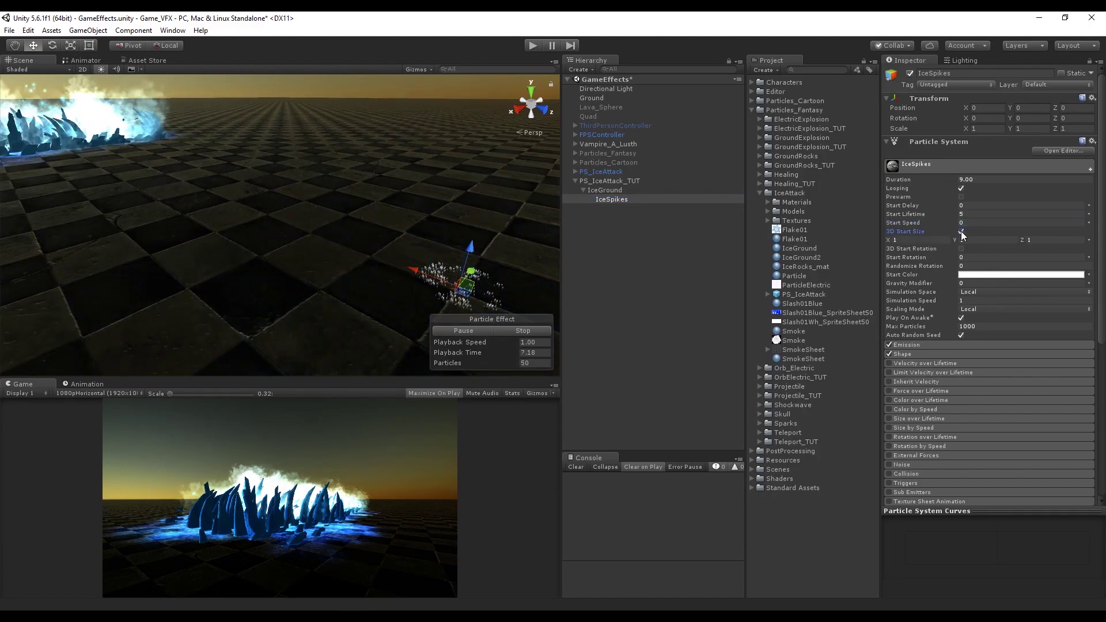
click(1090, 240)
click(991, 275)
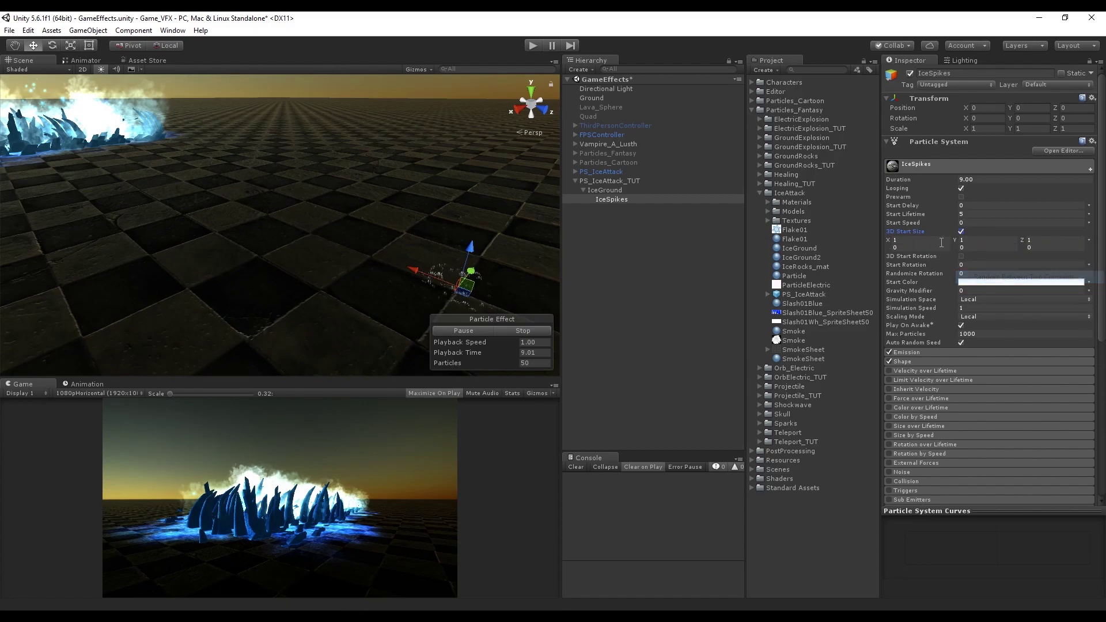
text(20)
key(Tab)
text(10)
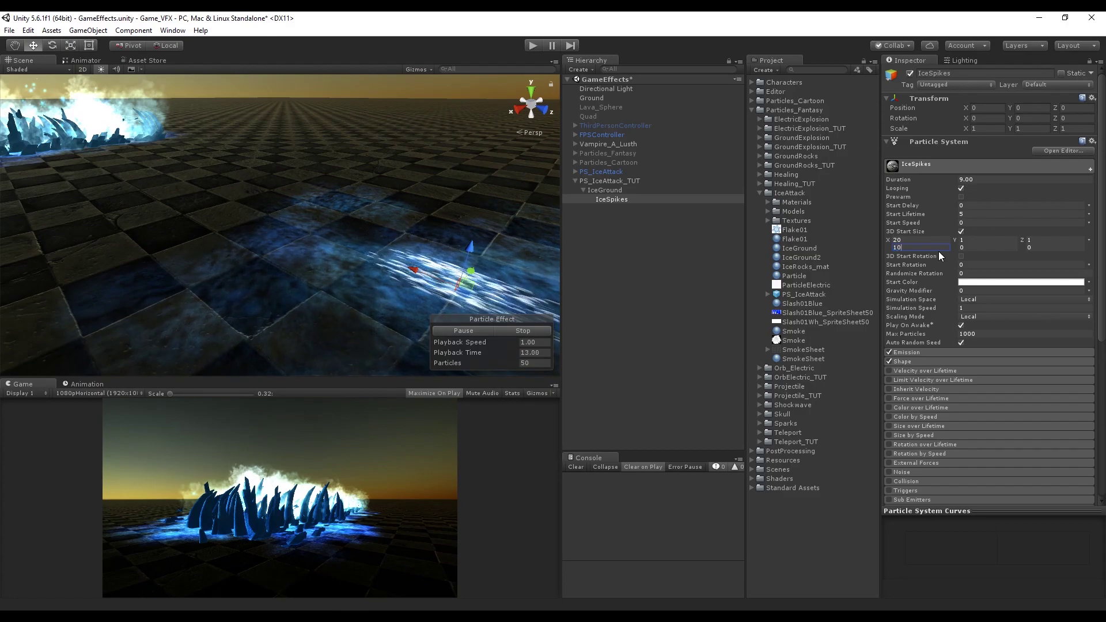
key(Tab)
text(20)
key(Tab)
text(15)
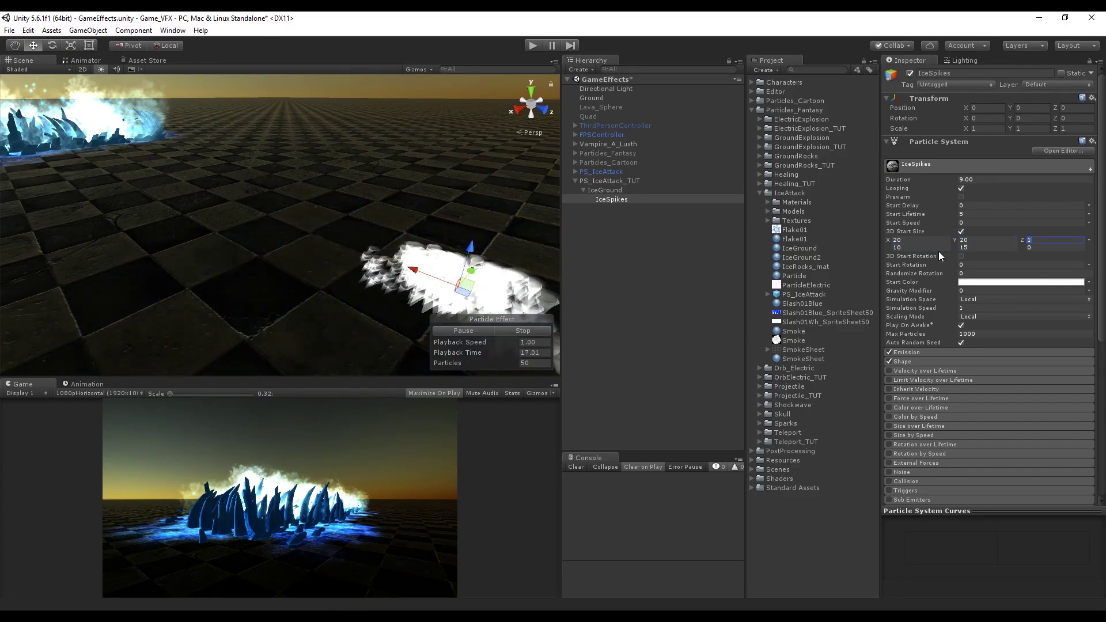
text(30)
key(Tab)
text(10)
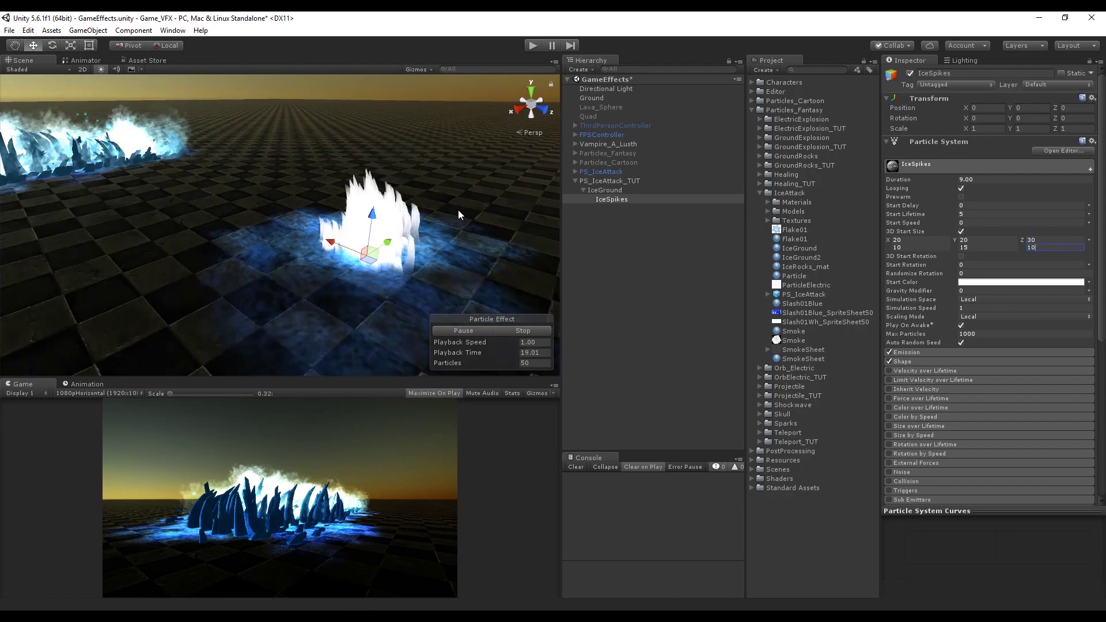
Set Max Particles to 20 and the emission's Rate over Time to 0
scroll(460, 214, up, 2)
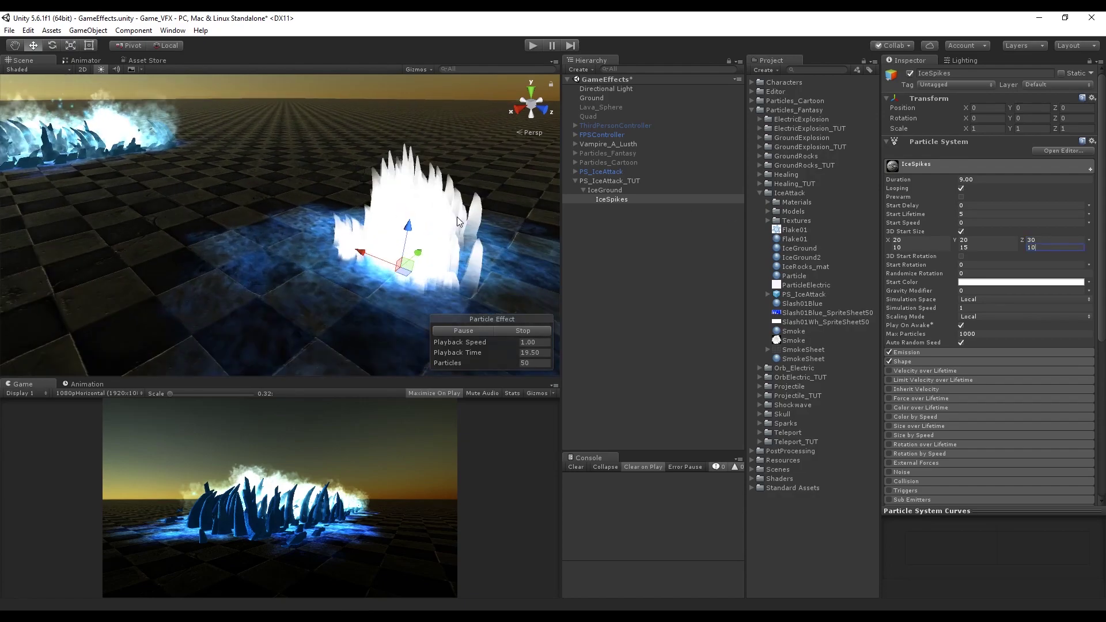
click(974, 335)
text(0)
click(961, 350)
click(969, 363)
text(0)
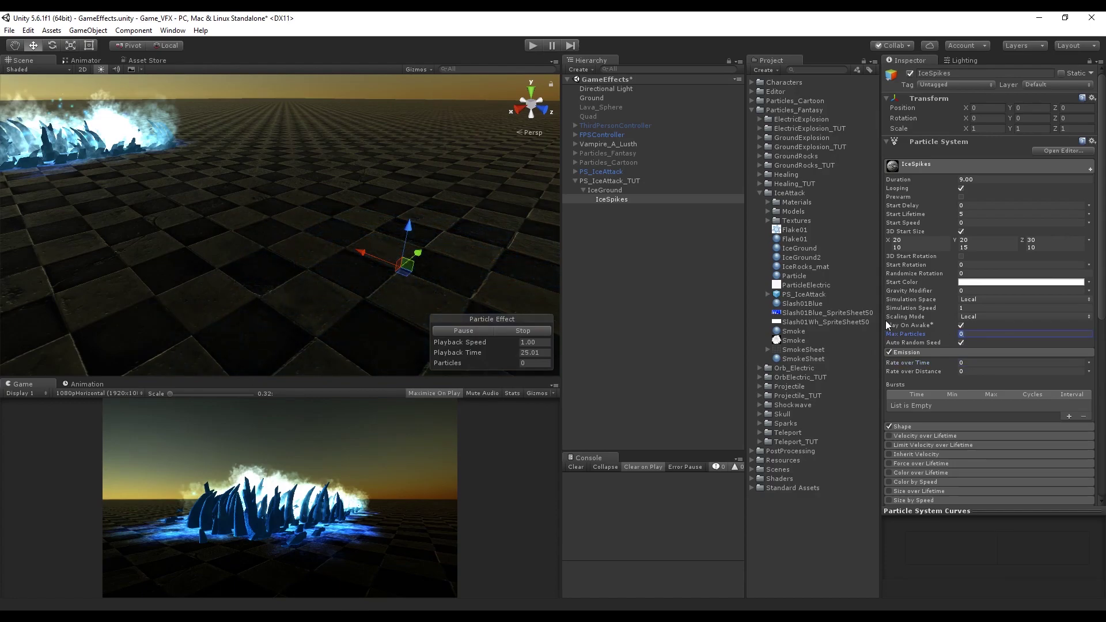
text(20)
Add an emission burst at time 0.00 with a minimum of 15 and a maximum of 20 particles
click(1069, 416)
click(974, 405)
text(15)
click(1002, 405)
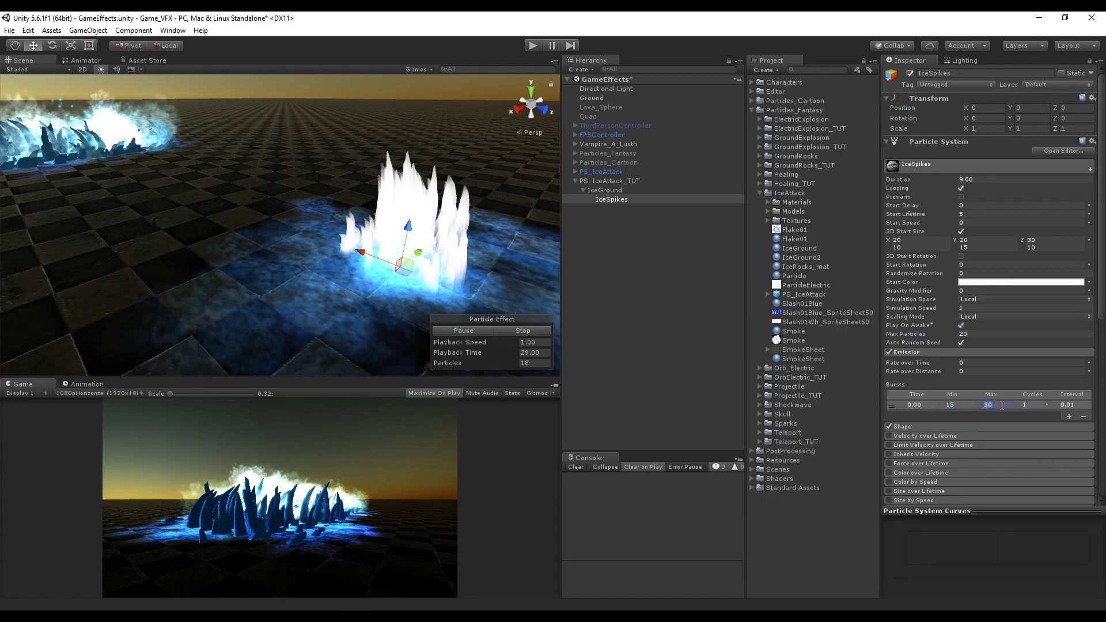
text(20)
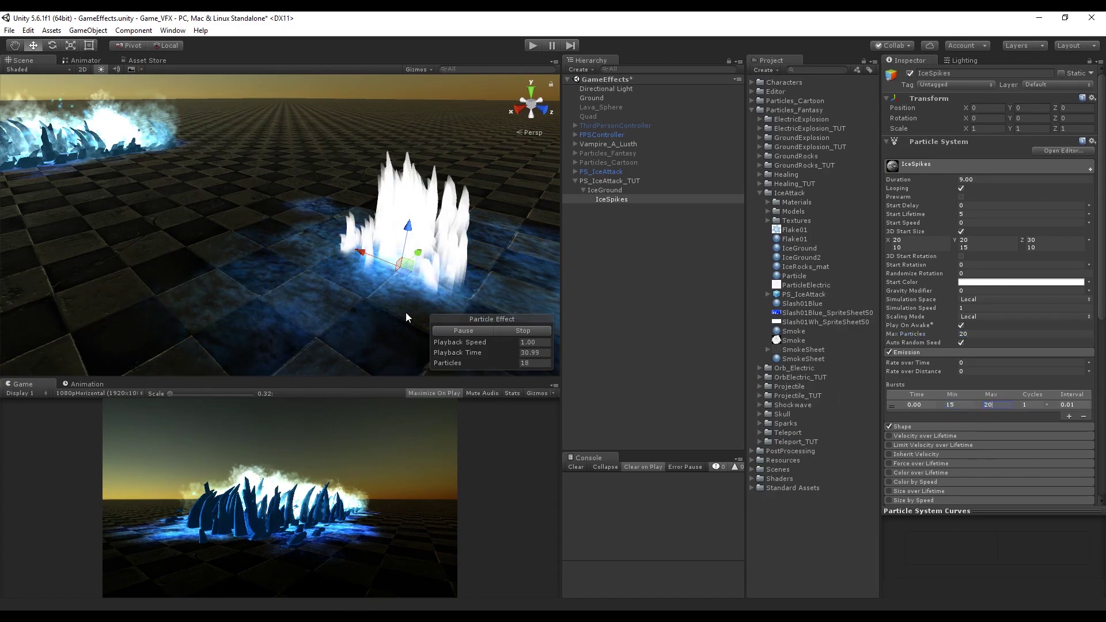
click(911, 351)
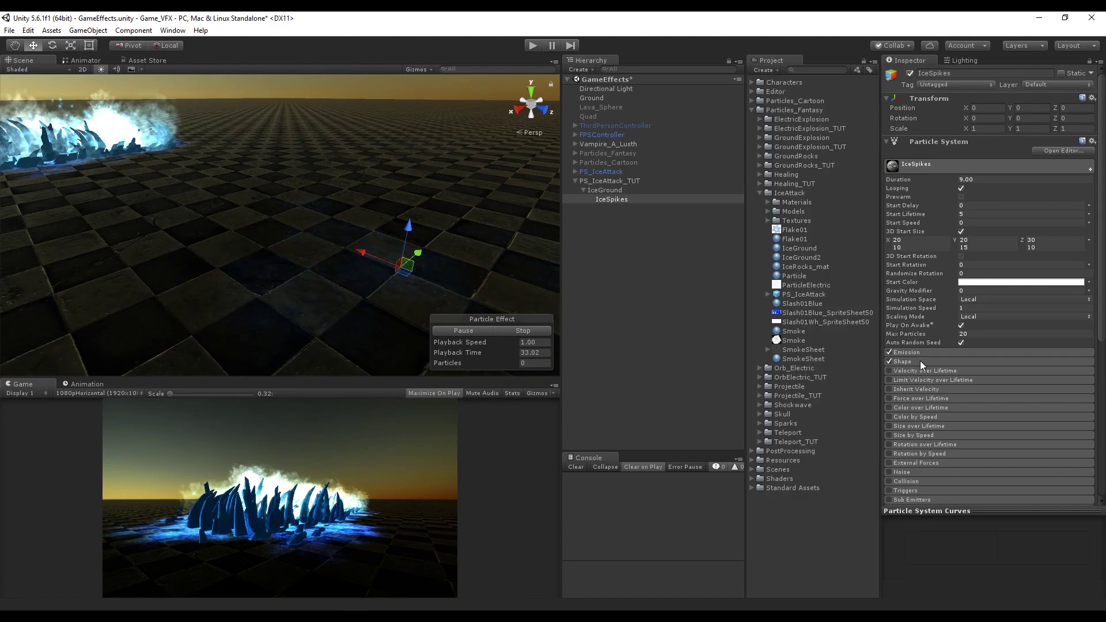
Change the IceSpikes emitter shape to Box and set Box Z to 0
click(921, 361)
click(1003, 372)
click(1006, 420)
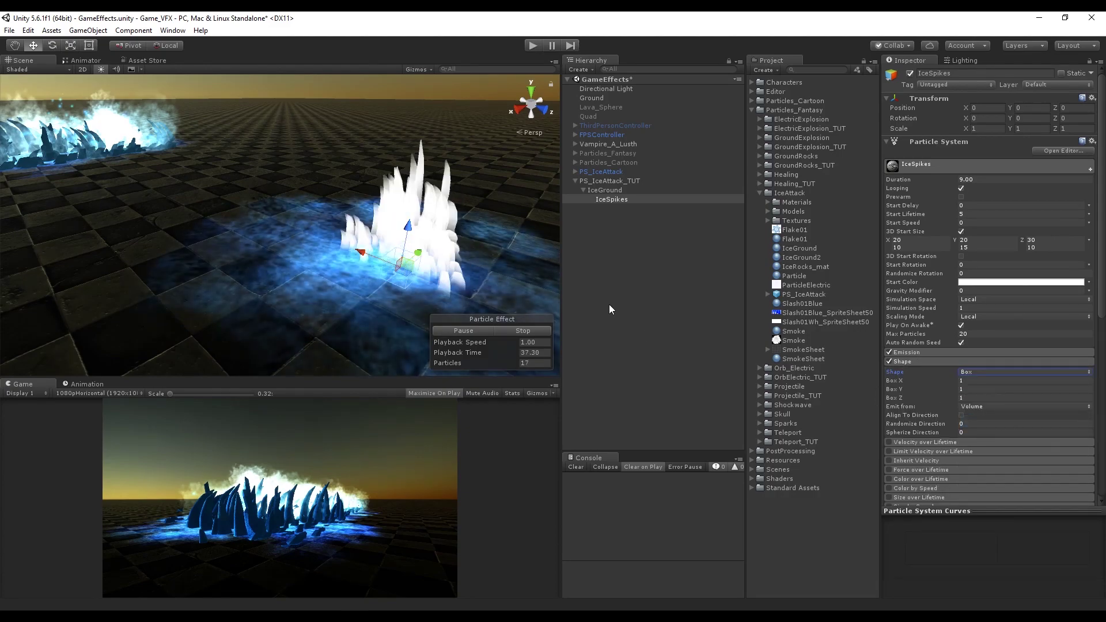
click(973, 398)
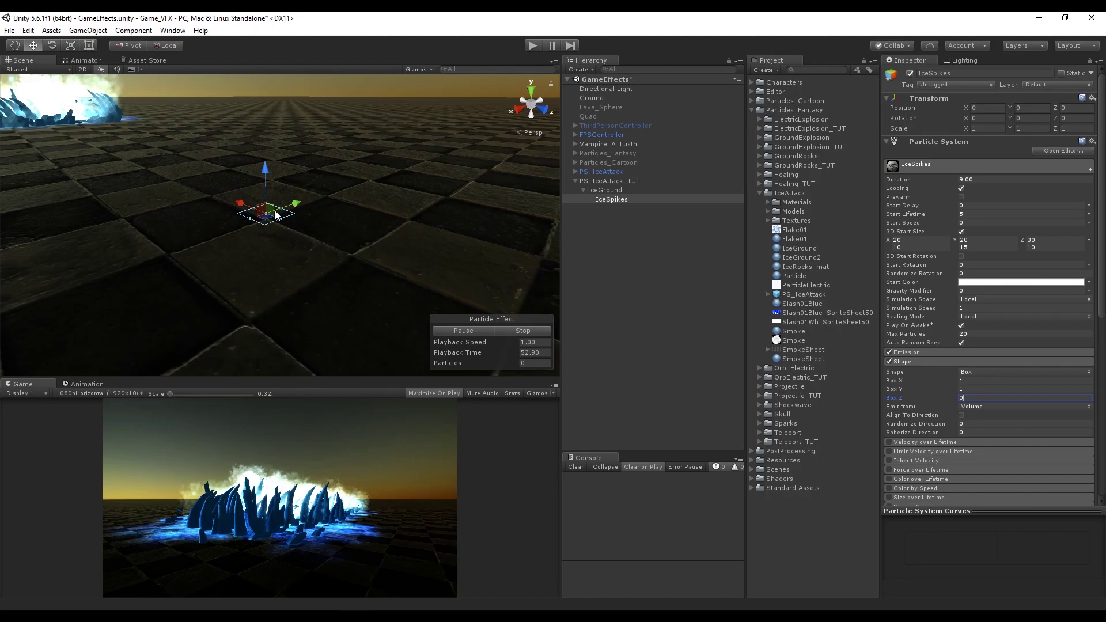
Set the emitter's Box X to 7 and Box Y to 10
click(961, 380)
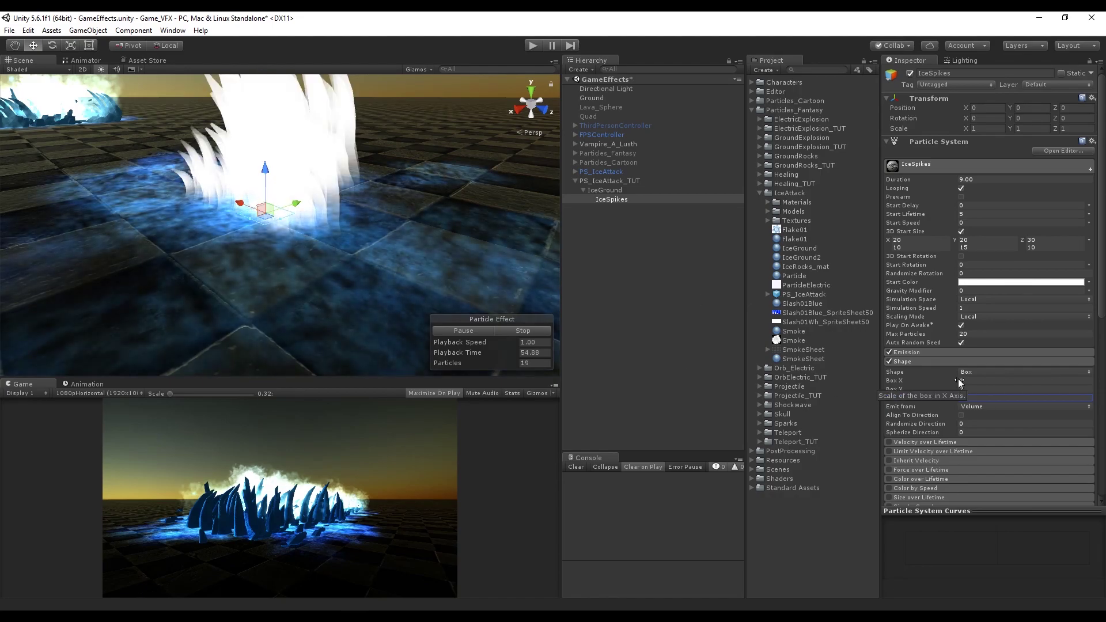
text(7)
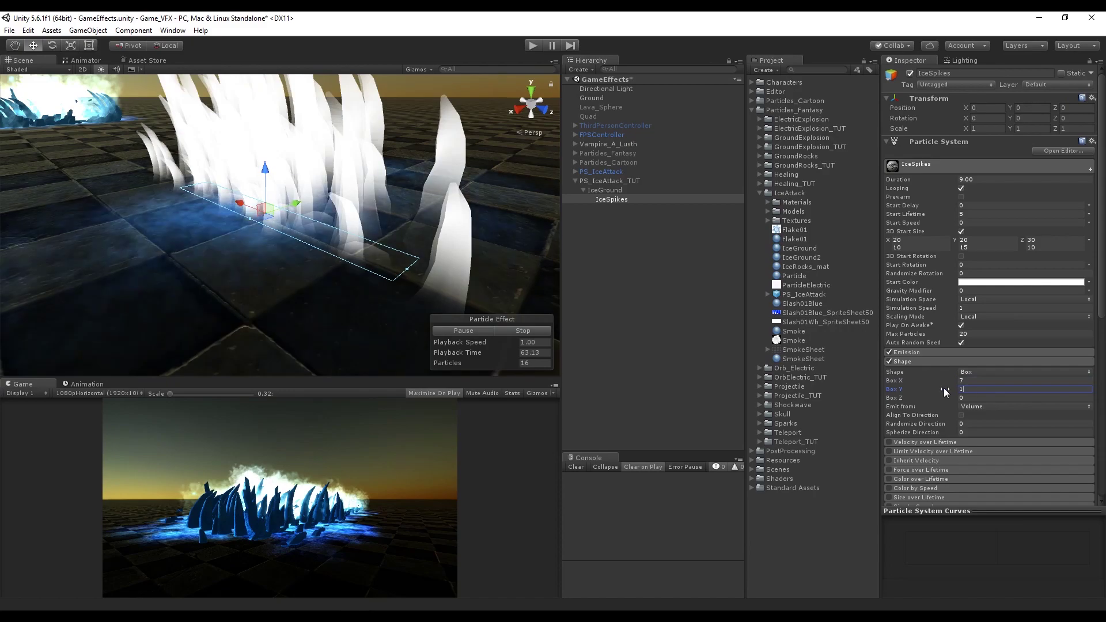
click(962, 389)
text(10)
scroll(355, 224, down, 15)
middle_drag(297, 226, 371, 222)
scroll(365, 230, up, 6)
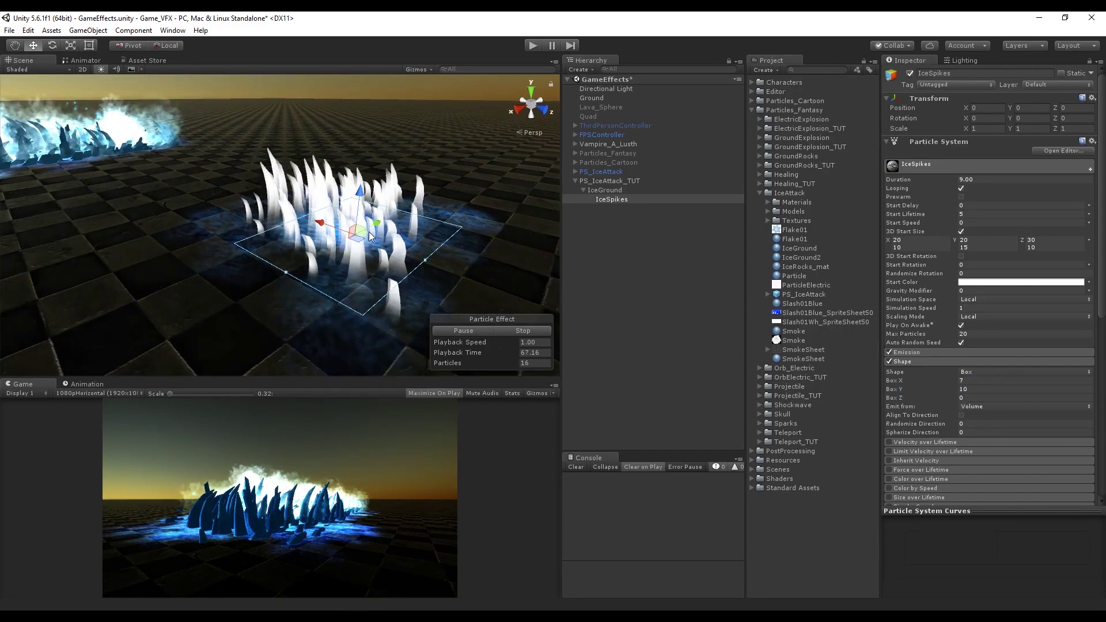
Open the Materials folder inside the IceAttack Models folder and select the IceShards material
click(769, 212)
click(776, 222)
click(810, 230)
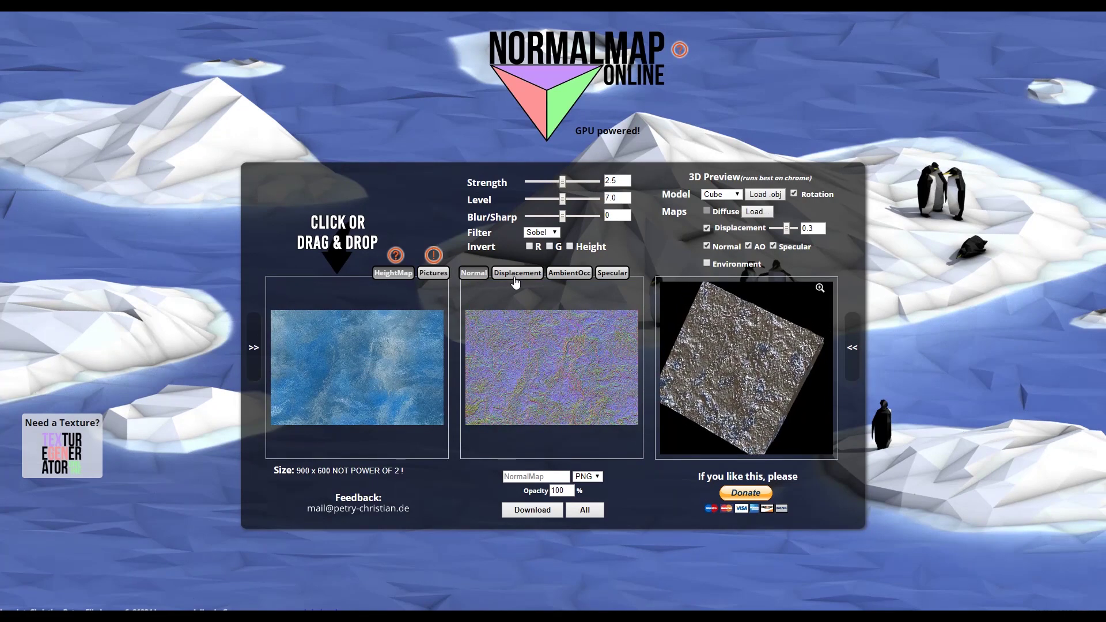
Switch to NormalMap Online and, for the blue ice texture, set displacement contrast to -0.15 and ambient occlusion strength to 0.53
click(517, 274)
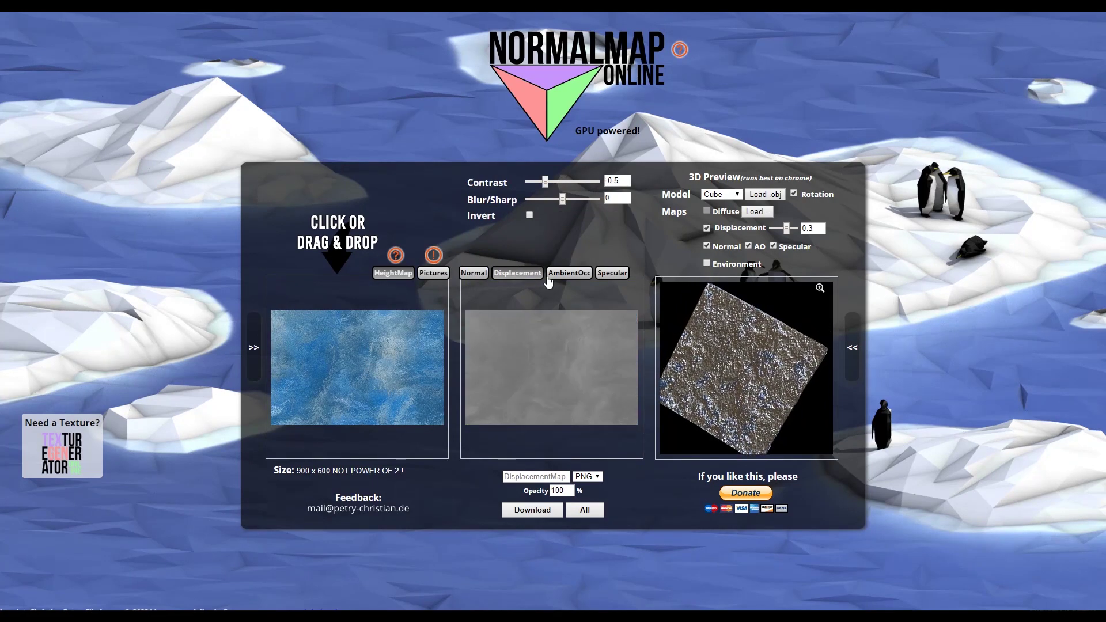
click(476, 274)
mouse_move(564, 182)
mouse_down()
mouse_move(553, 182)
mouse_move(582, 187)
mouse_move(556, 189)
mouse_move(565, 187)
mouse_up()
click(517, 273)
click(568, 273)
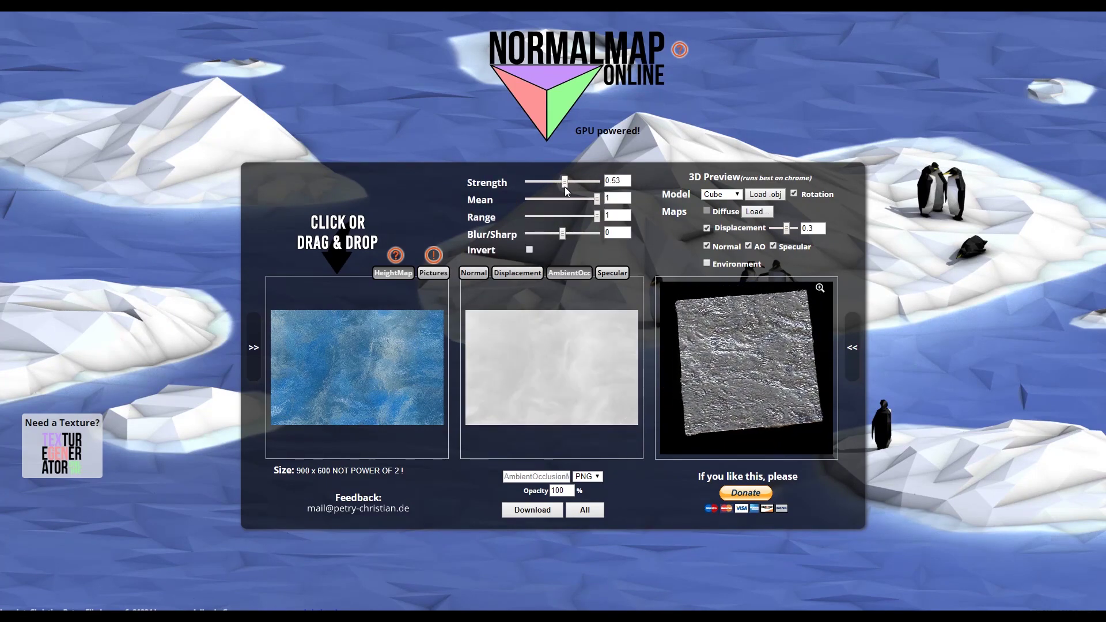
Preview the maps on a non-rotating plane and look through the normal, displacement and specular maps
click(724, 195)
click(730, 215)
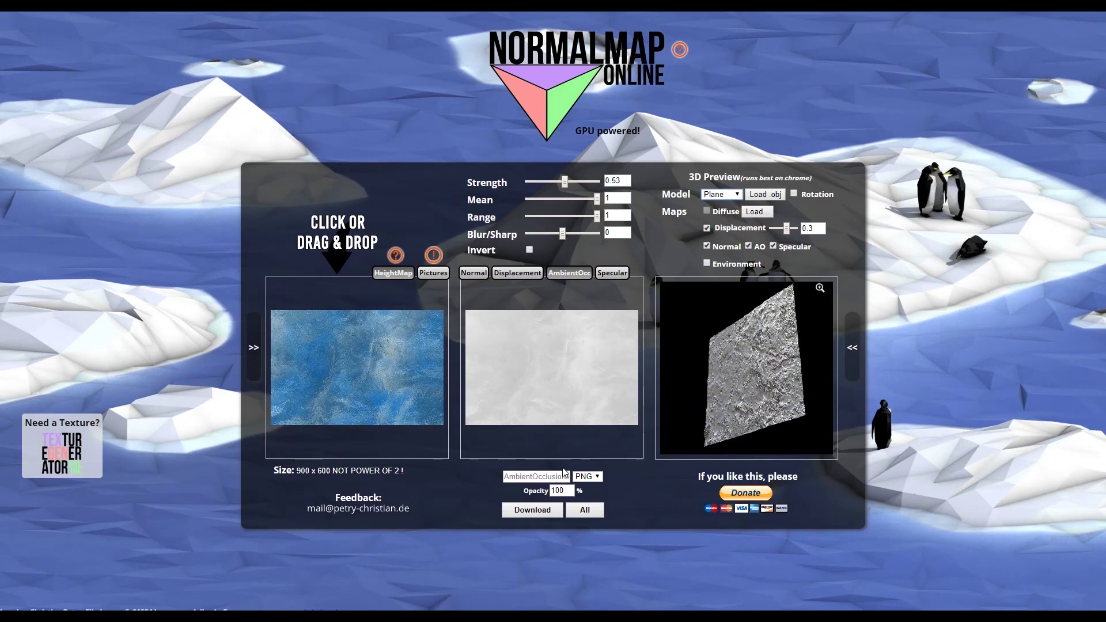
click(471, 274)
click(517, 273)
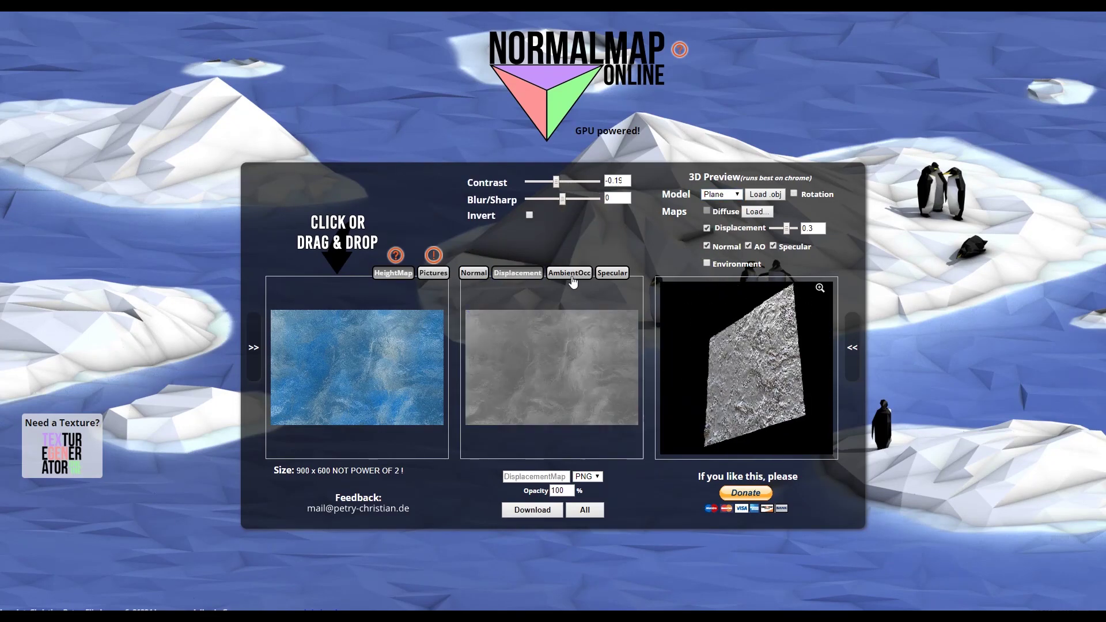
click(612, 273)
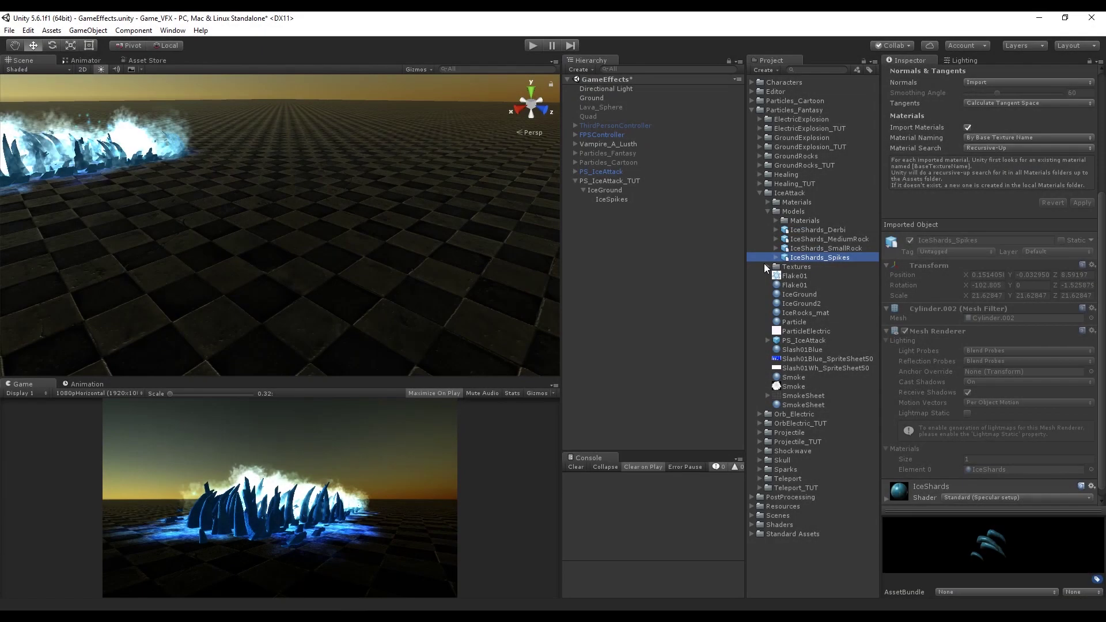
Switch back to Unity and look over the ice textures in the IceAttack Textures folder
click(765, 266)
click(764, 268)
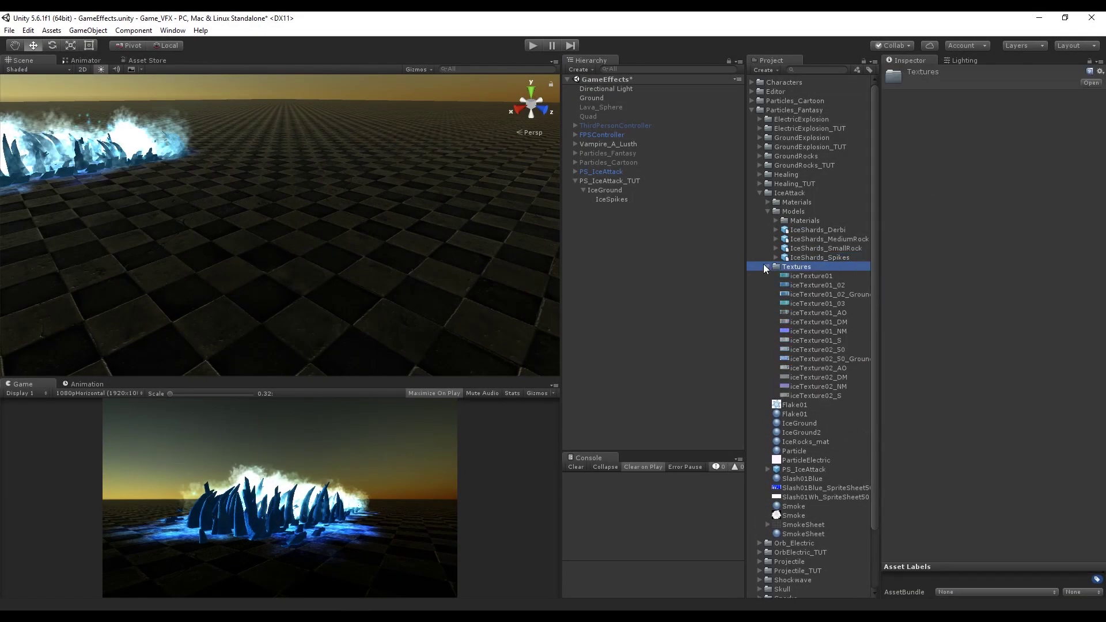
click(765, 267)
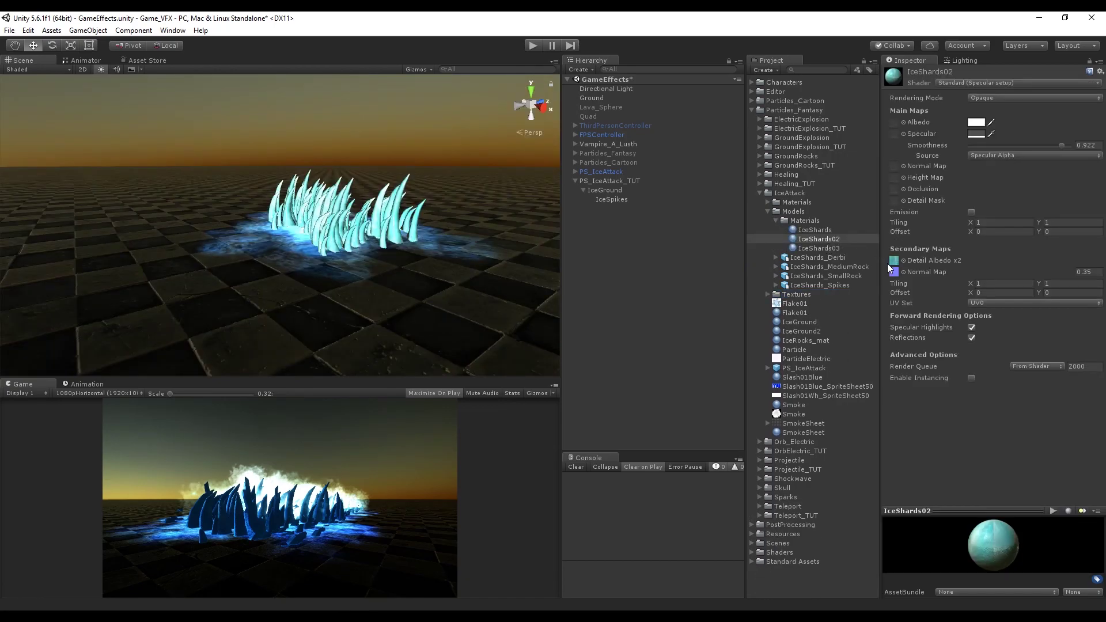
In the IceShards02 material, assign iceTexture01_03 as Albedo, iceTexture01_AO as Occlusion and iceTexture01_NM as Normal Map
click(894, 260)
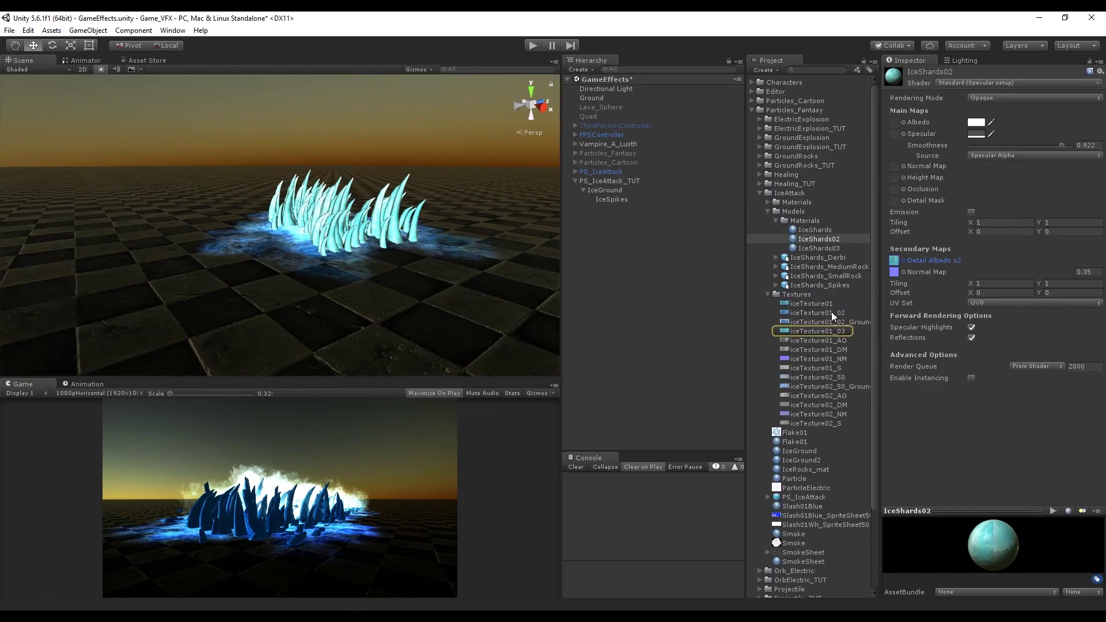
drag(895, 122, 895, 123)
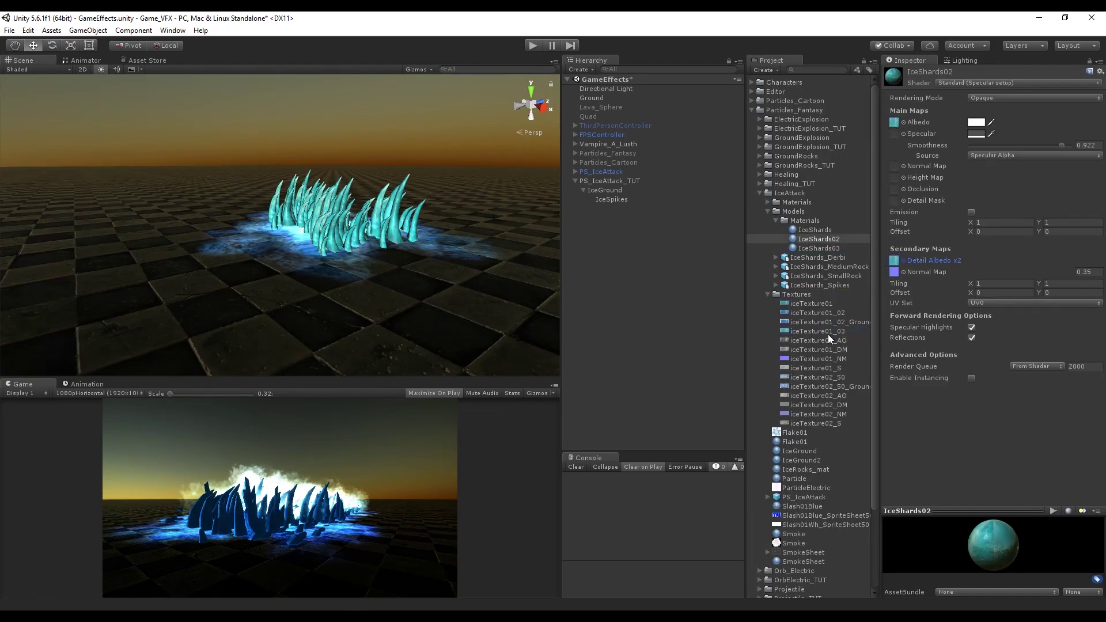
drag(838, 342, 891, 192)
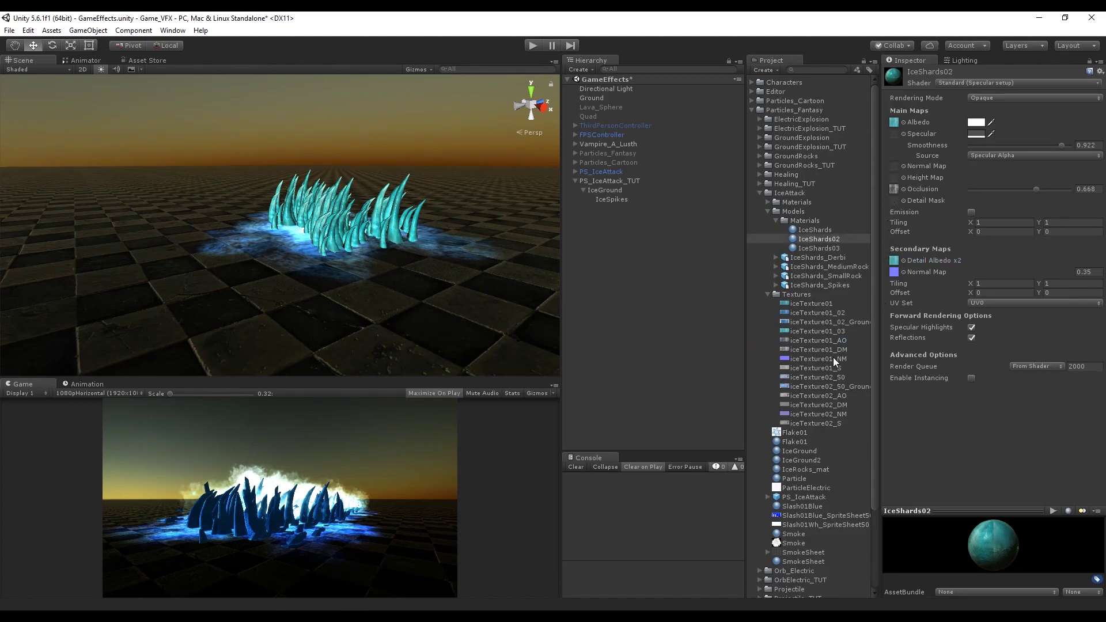
drag(834, 361, 905, 164)
Stop the IceSpikes preview and add a second mesh slot to its Renderer
click(602, 201)
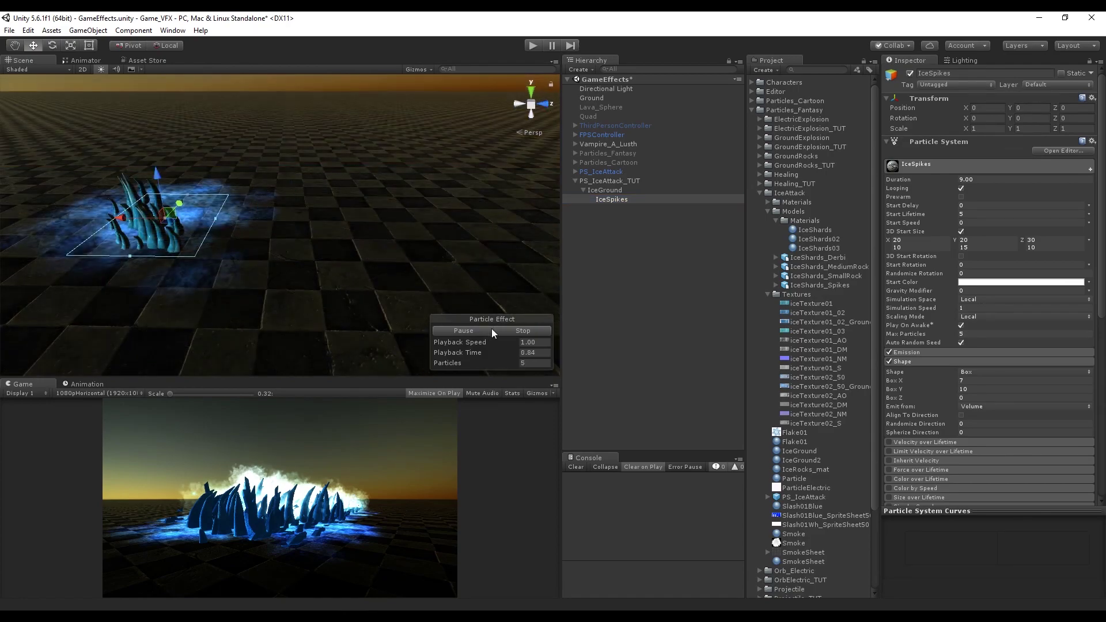
click(522, 331)
scroll(947, 337, down, 3)
scroll(946, 336, down, 6)
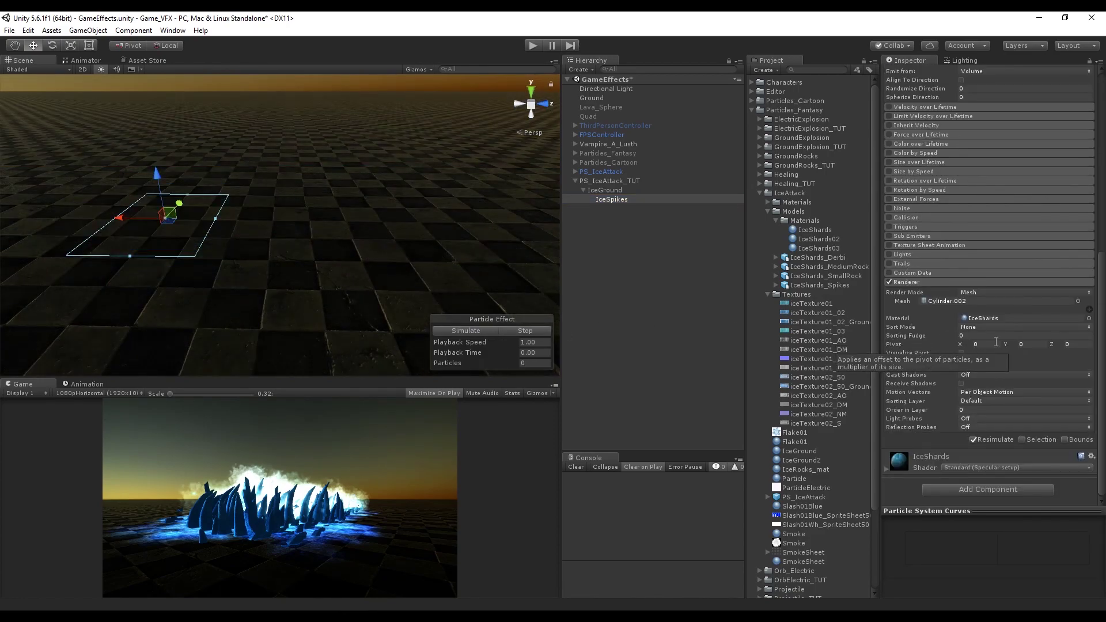
click(1089, 310)
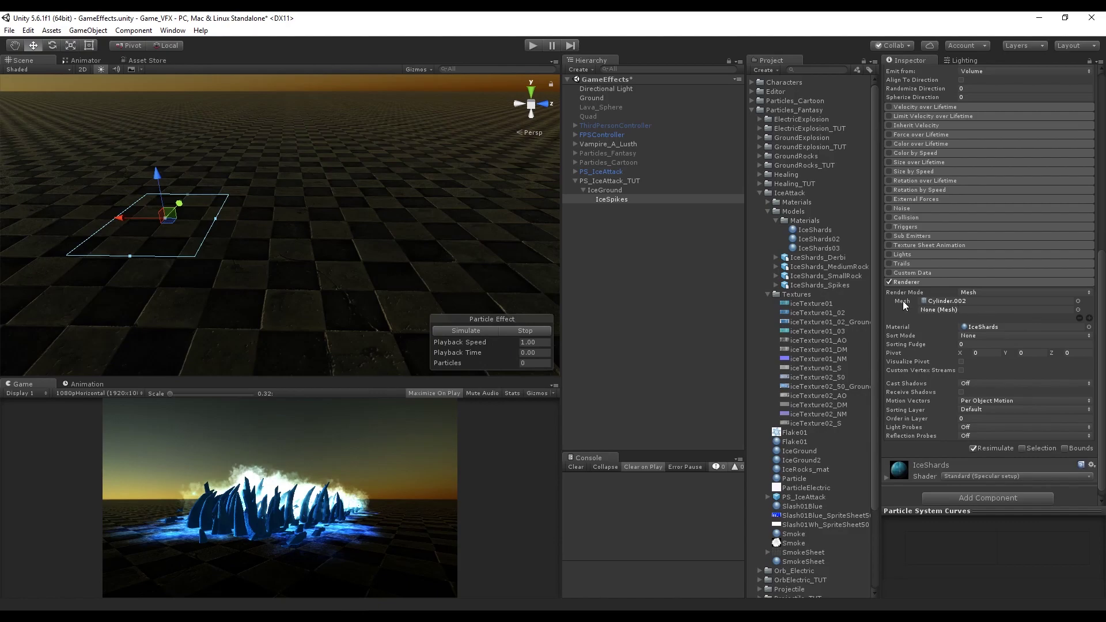
Add a third Renderer mesh slot and fill the extra slots with Cube.007 and Cube.000 from the ice shard models
click(777, 259)
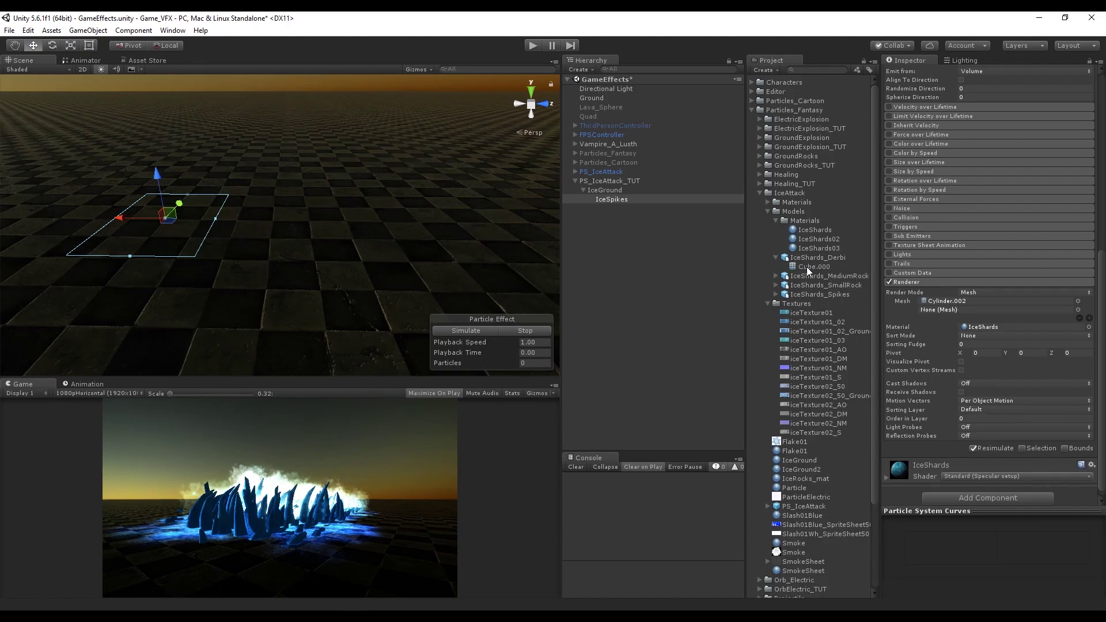
click(777, 277)
click(777, 295)
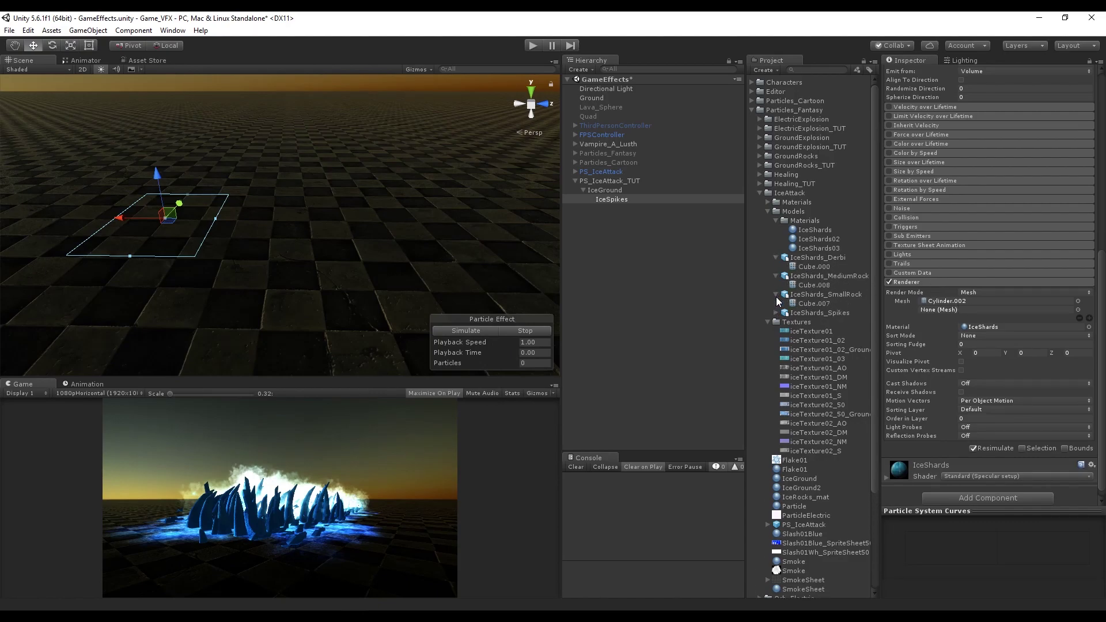
click(1089, 318)
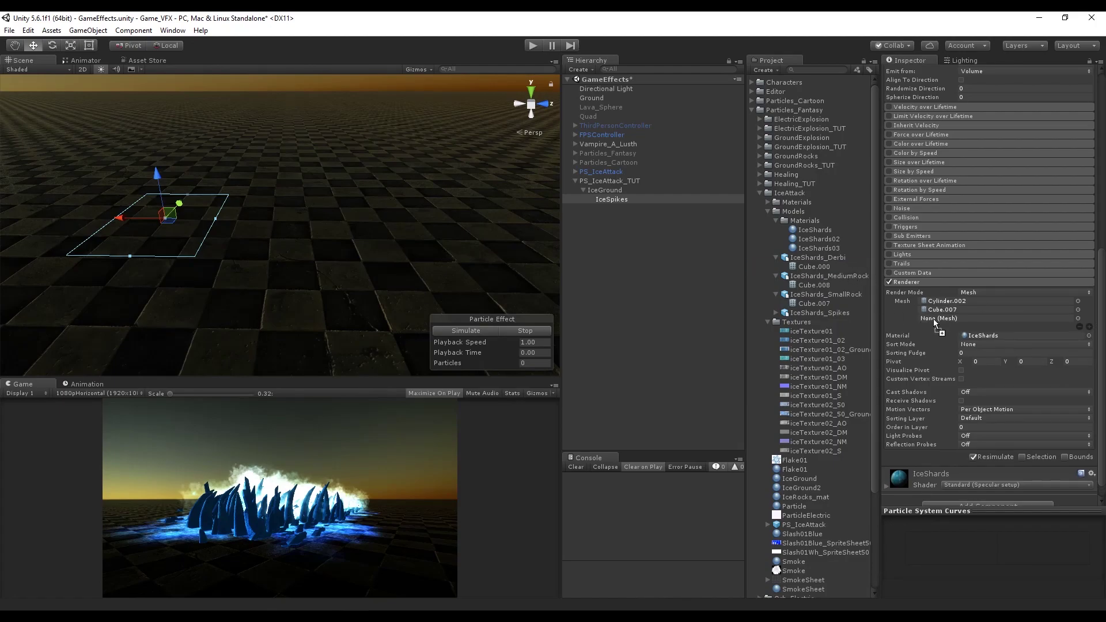
Restart the IceSpikes preview to check the mix of spike and debris meshes
click(618, 197)
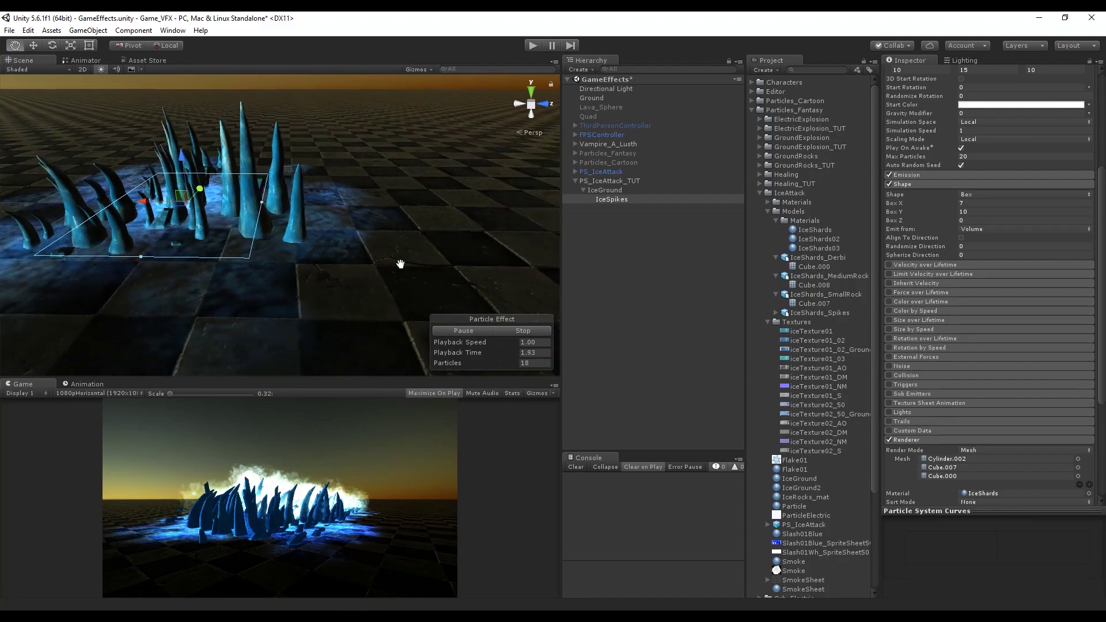
click(502, 333)
click(472, 330)
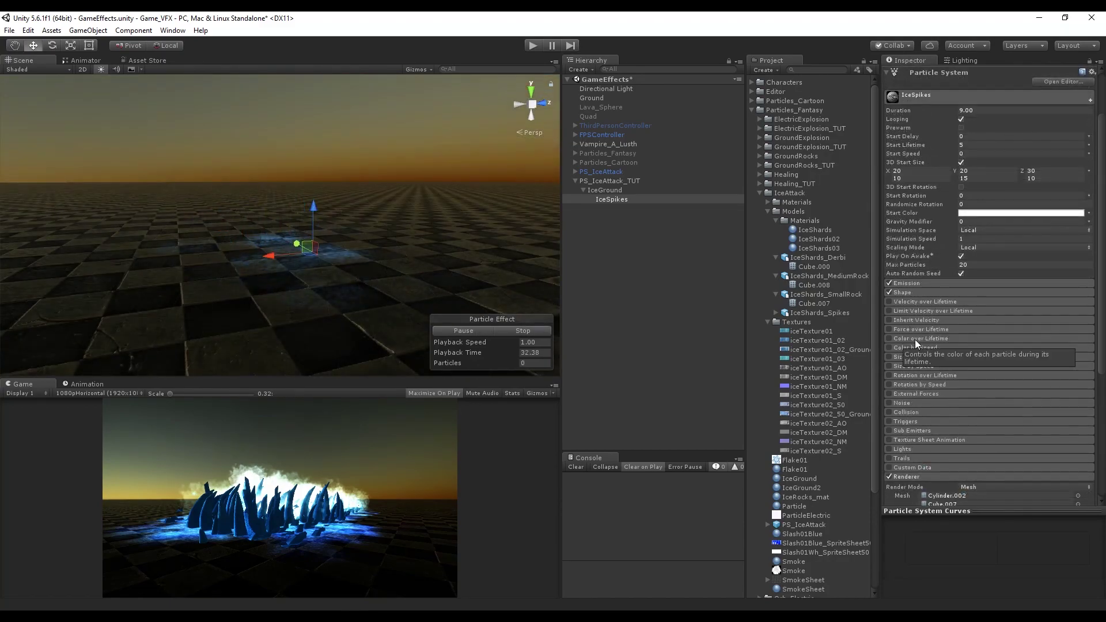
Enable Size over Lifetime and apply the curve preset that rises quickly, holds, and drops at the end
click(903, 358)
click(889, 357)
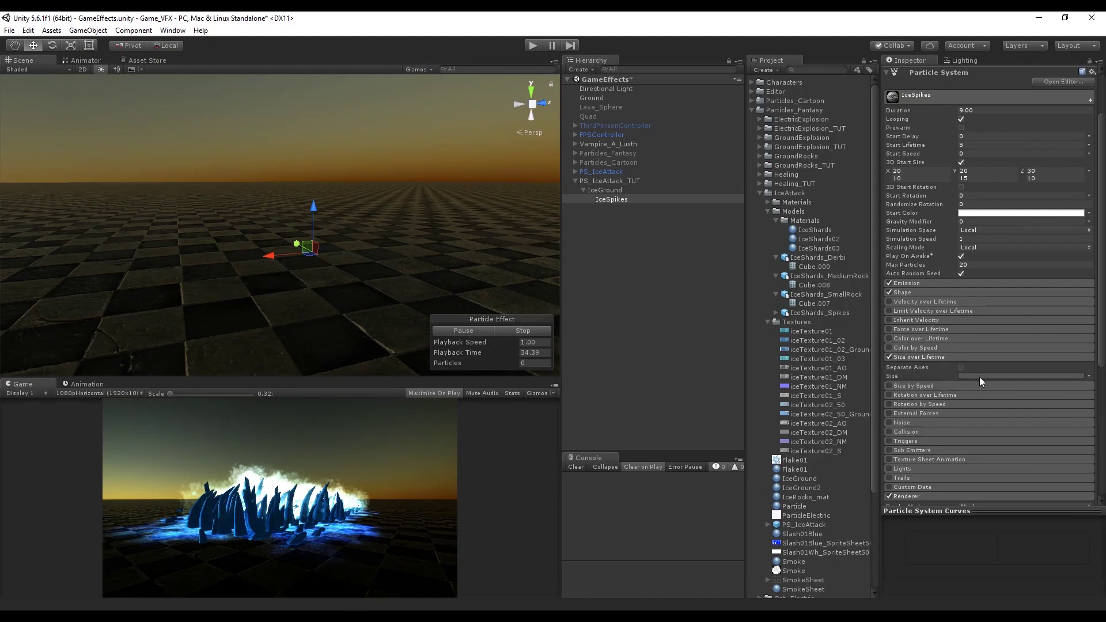
click(892, 588)
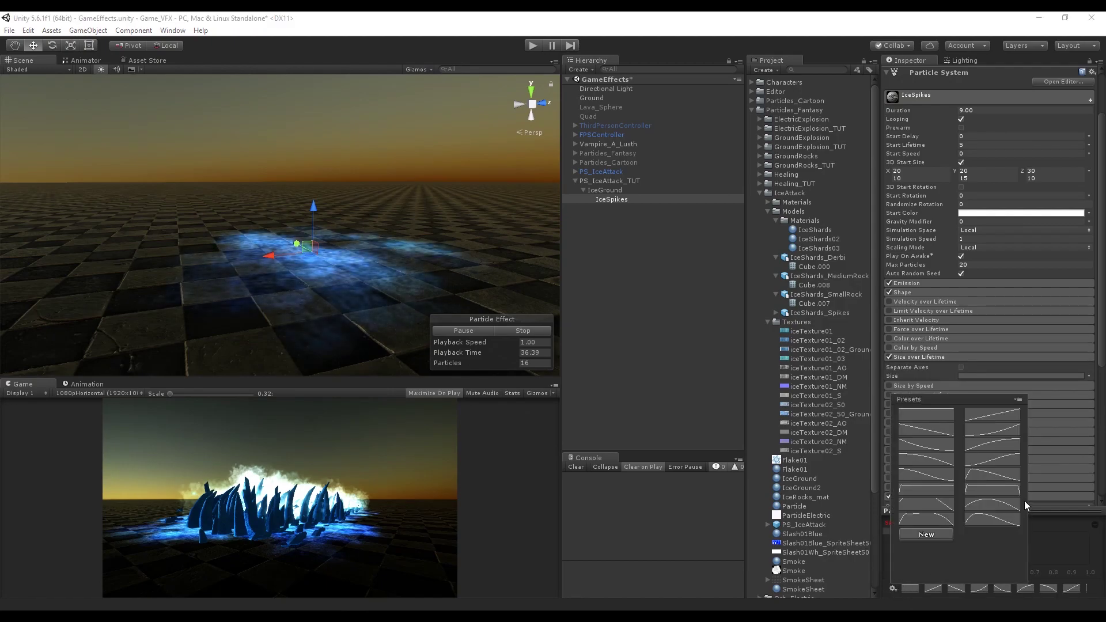
click(1010, 489)
Restart the particle preview several times to check how the spikes grow out of the ground
click(535, 330)
click(461, 330)
click(536, 326)
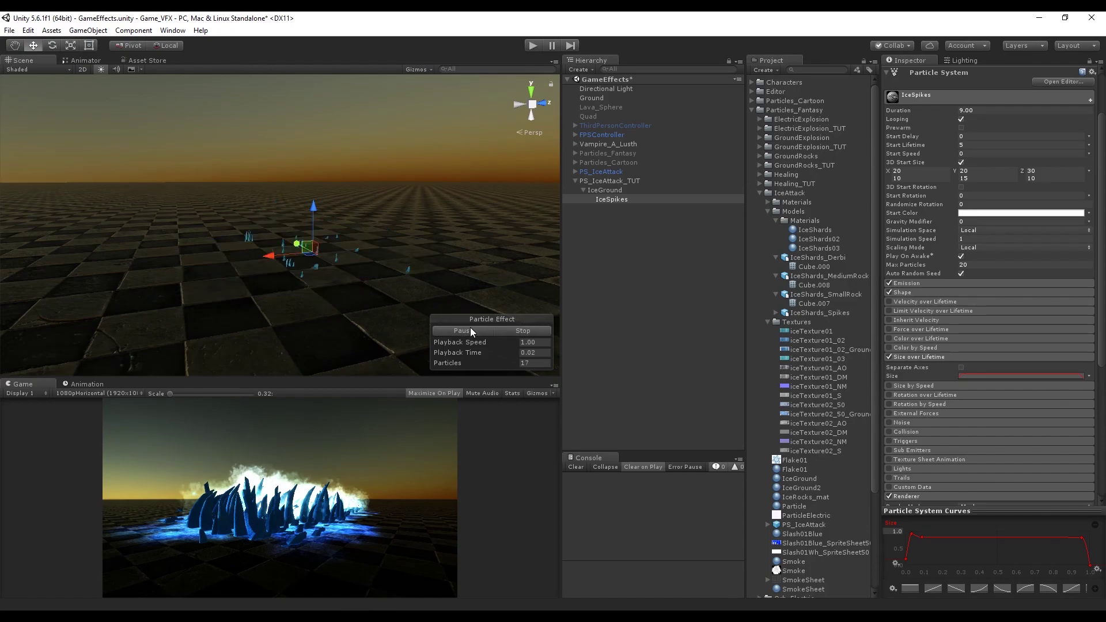
click(470, 327)
click(475, 332)
click(531, 333)
Create a particle system under IceGround and name it Particles
click(633, 190)
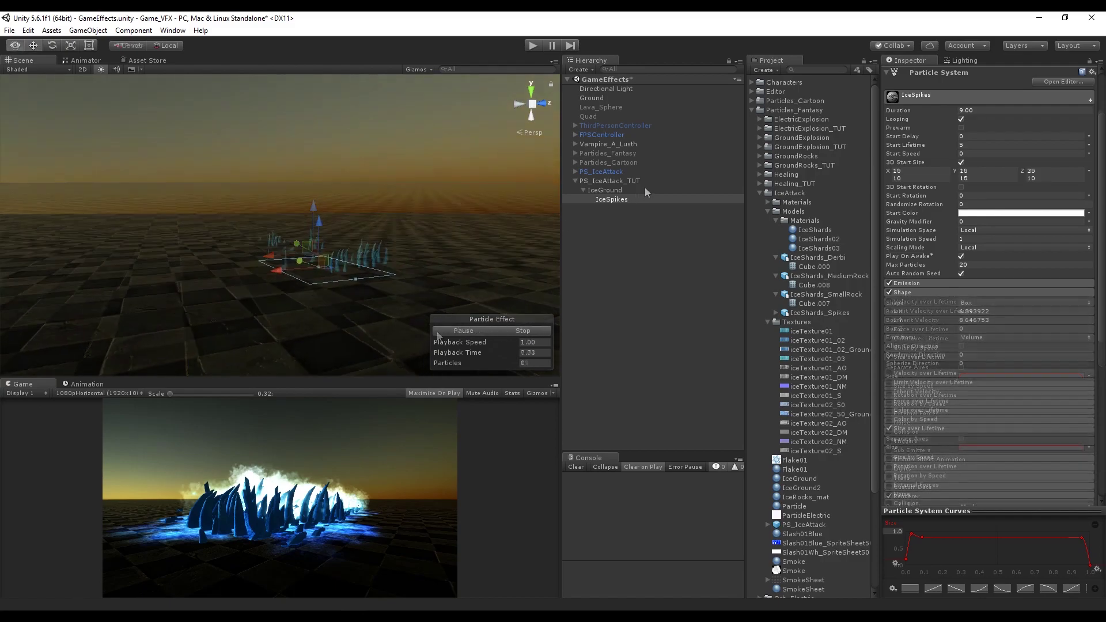
right_click(607, 189)
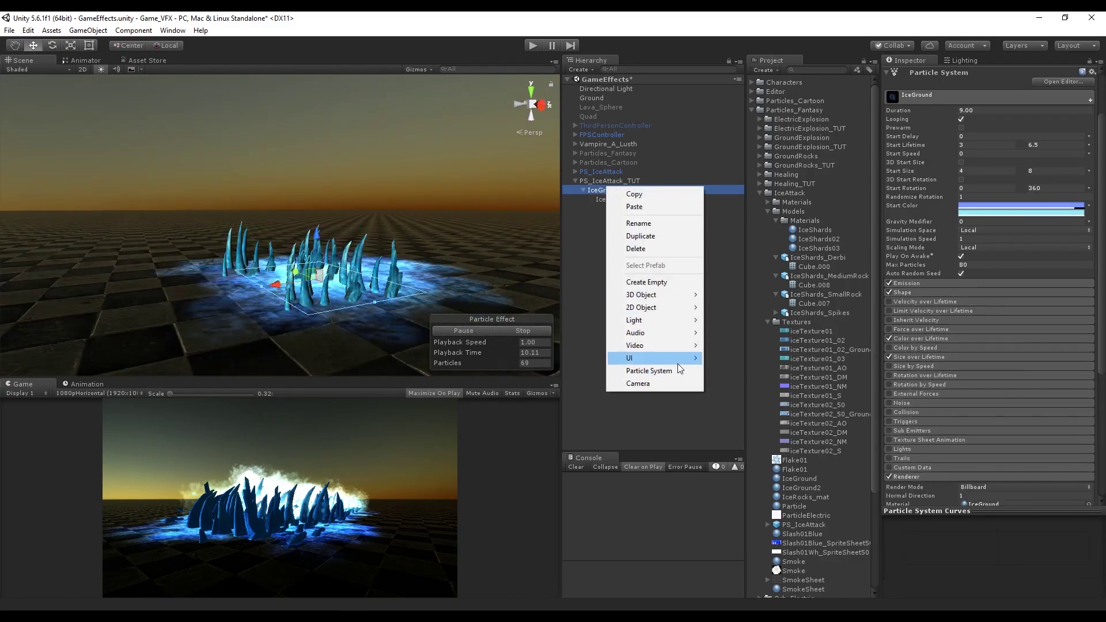
click(668, 372)
click(963, 73)
text(Particles)
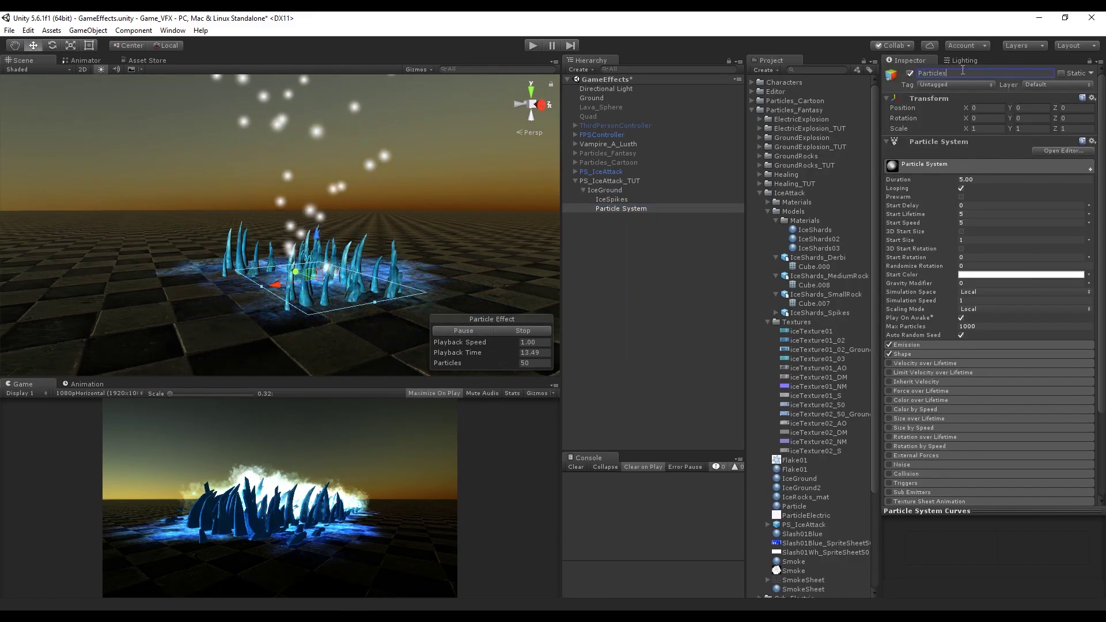
Set the Duration of Particles to 9 and its Max Particles to 100
click(978, 180)
text(9)
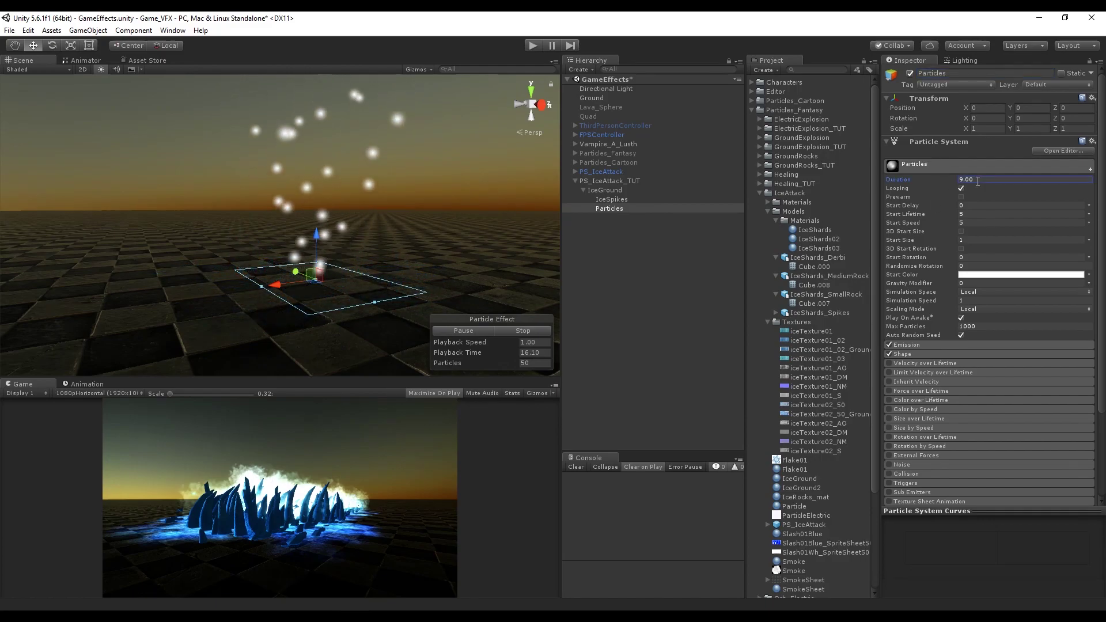
key(Return)
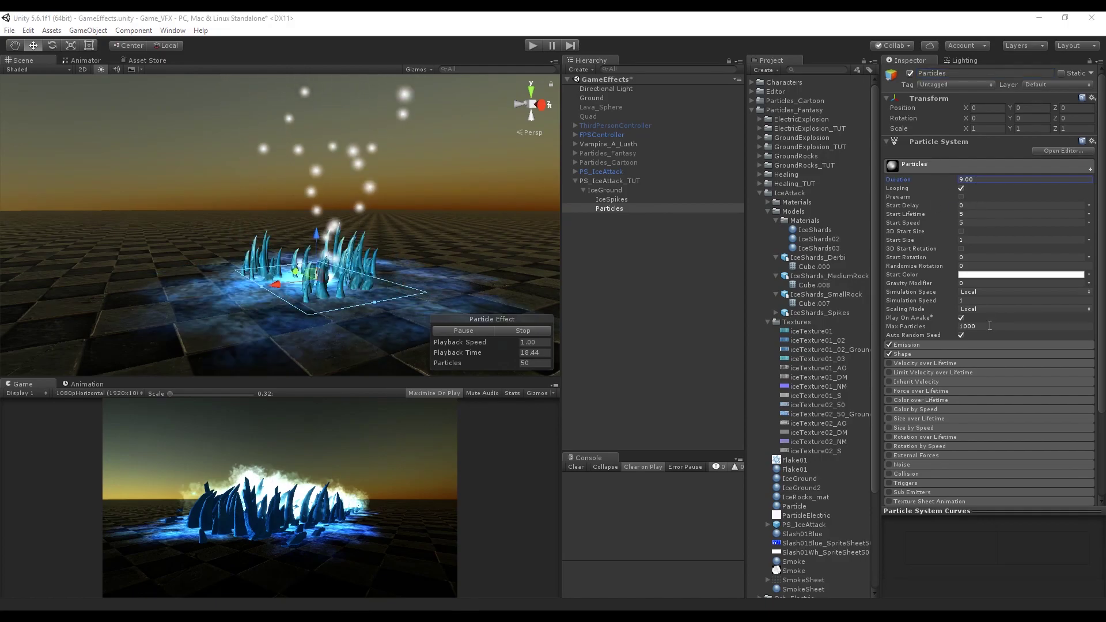
click(956, 346)
click(973, 326)
key(BackSpace)
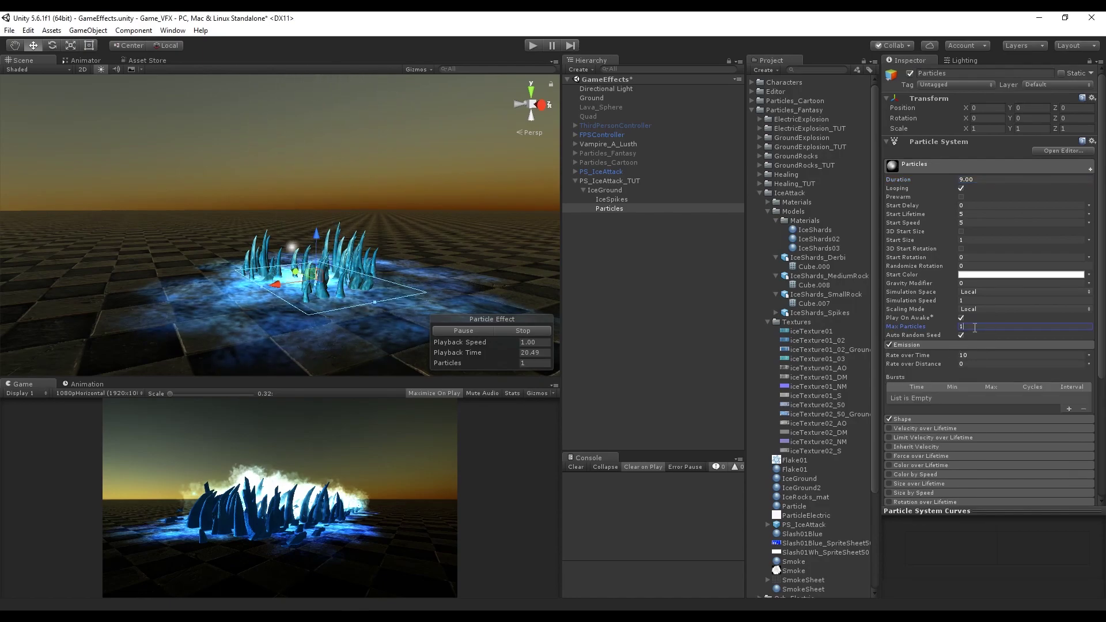
Set Rate over Time to 0 and add a burst at time 0.00 with a minimum of 50 and maximum of 150
click(983, 355)
text(0)
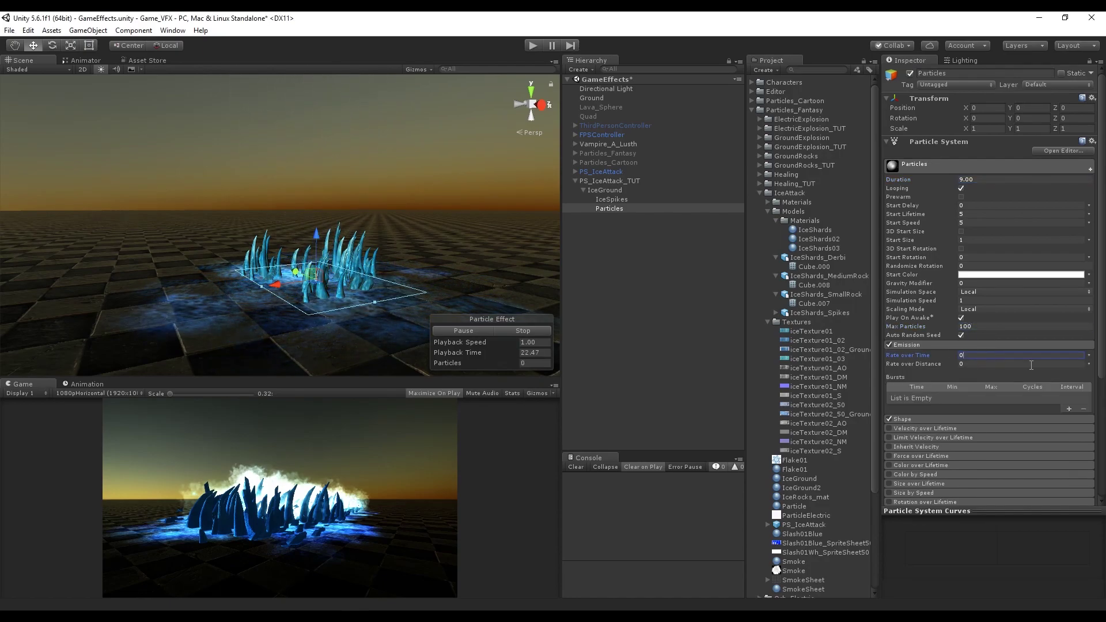
click(1067, 409)
click(961, 398)
text(5)
text(150)
Replay the effect preview to check the new particle burst, and stop it
click(527, 332)
click(473, 337)
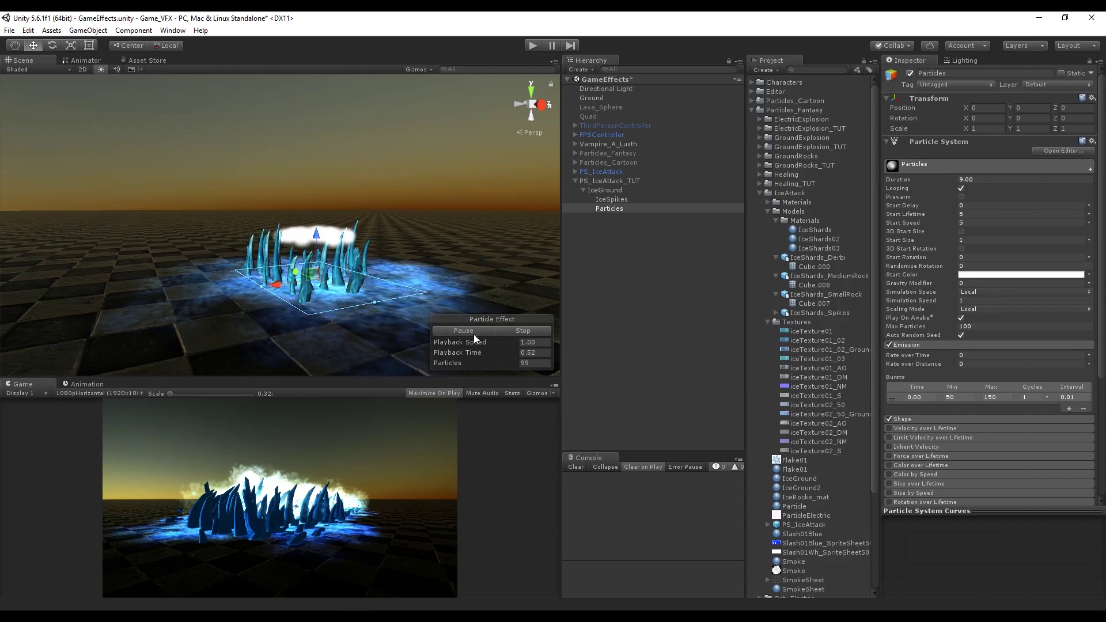
click(505, 331)
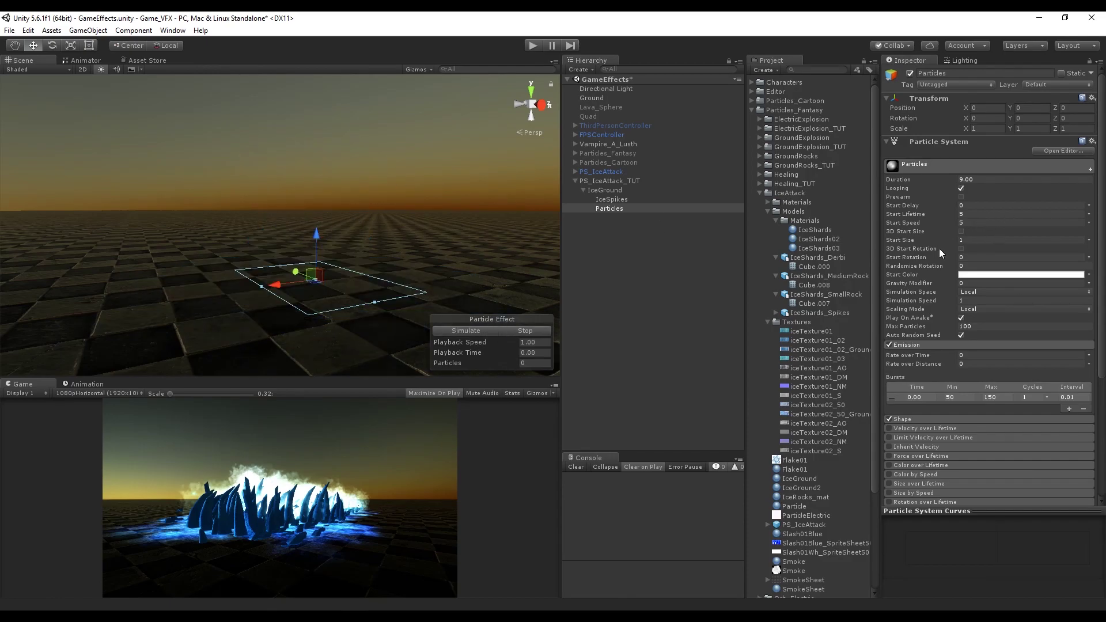
Randomize the Start Lifetime of Particles between the two constants 2 and 6.8
click(1090, 214)
click(991, 251)
click(982, 214)
text(2)
click(1051, 215)
text(6.8)
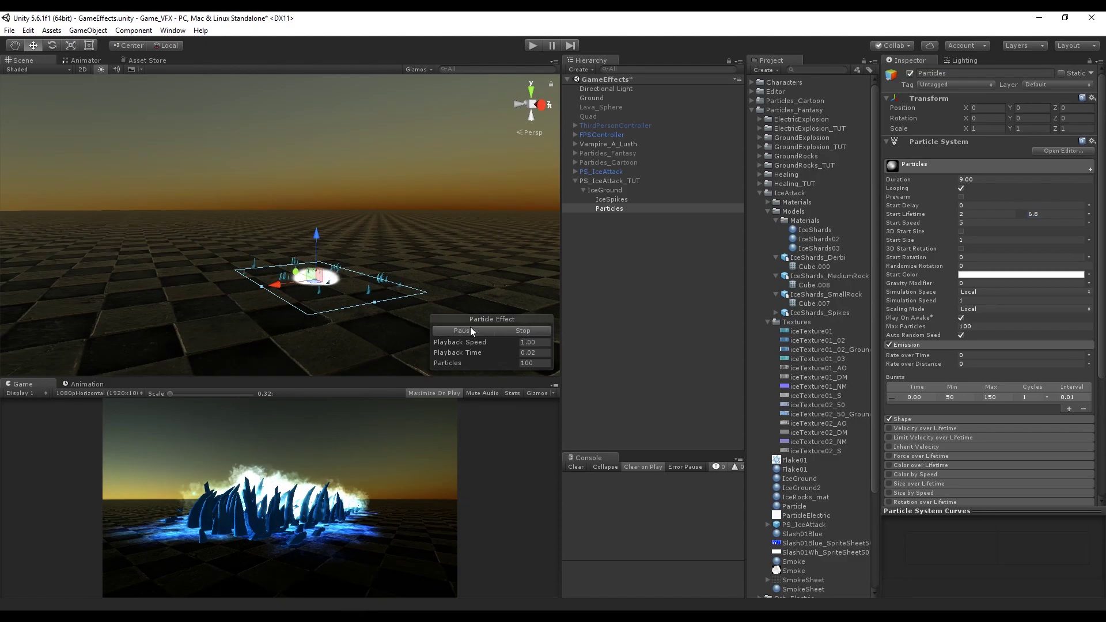
click(507, 329)
Randomize the Start Speed of Particles between the constants 1.5 and 7, and preview the effect
click(1090, 223)
click(1014, 261)
click(1005, 223)
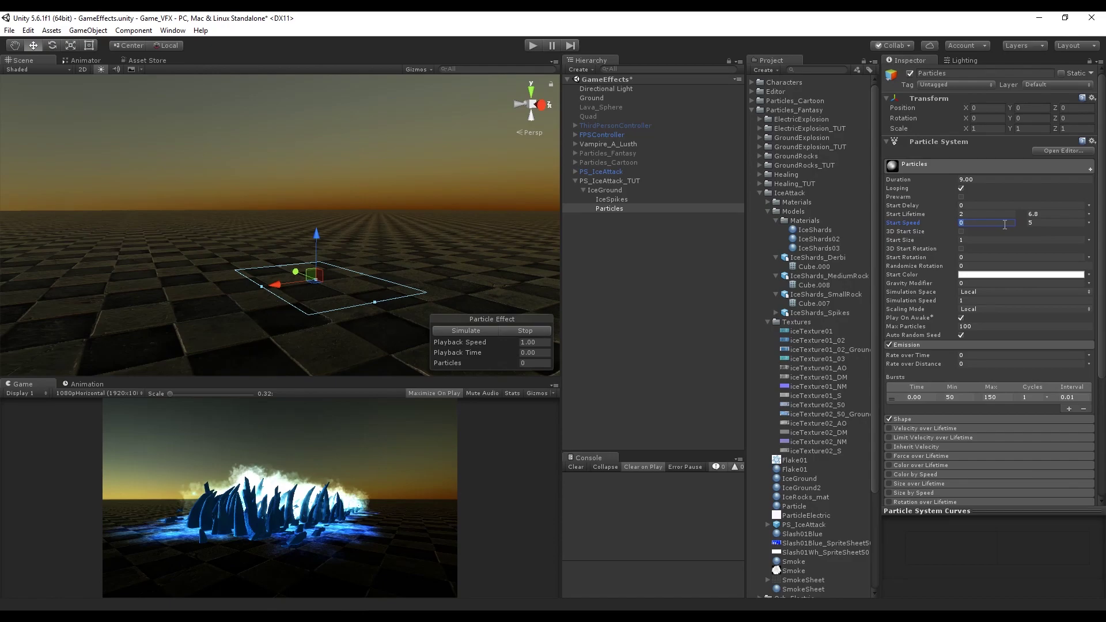
click(1059, 223)
text(7)
click(478, 333)
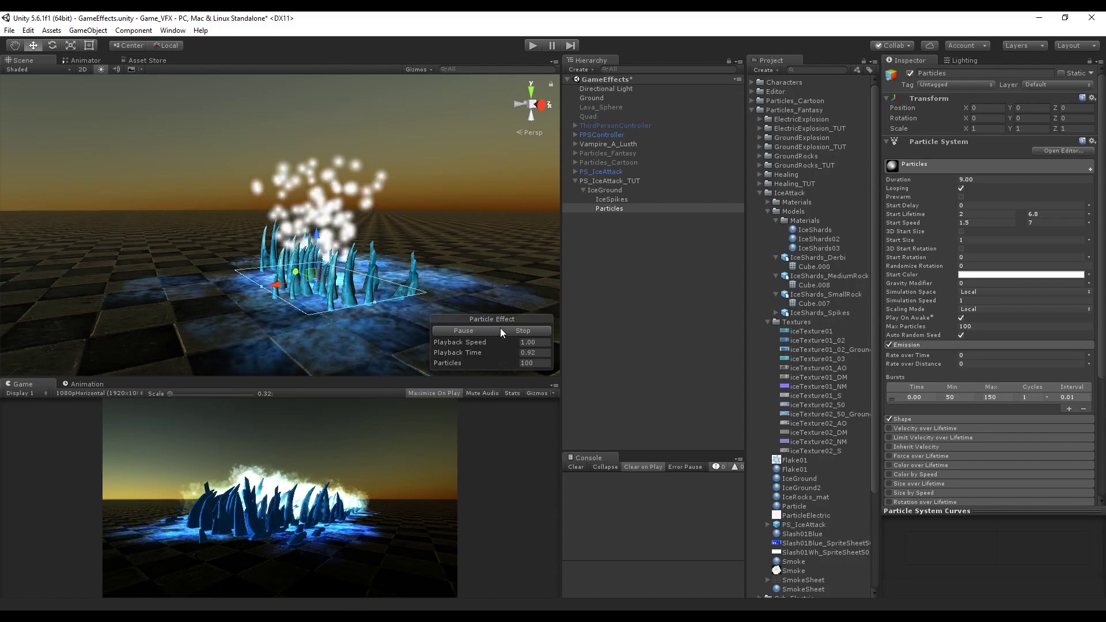
click(522, 330)
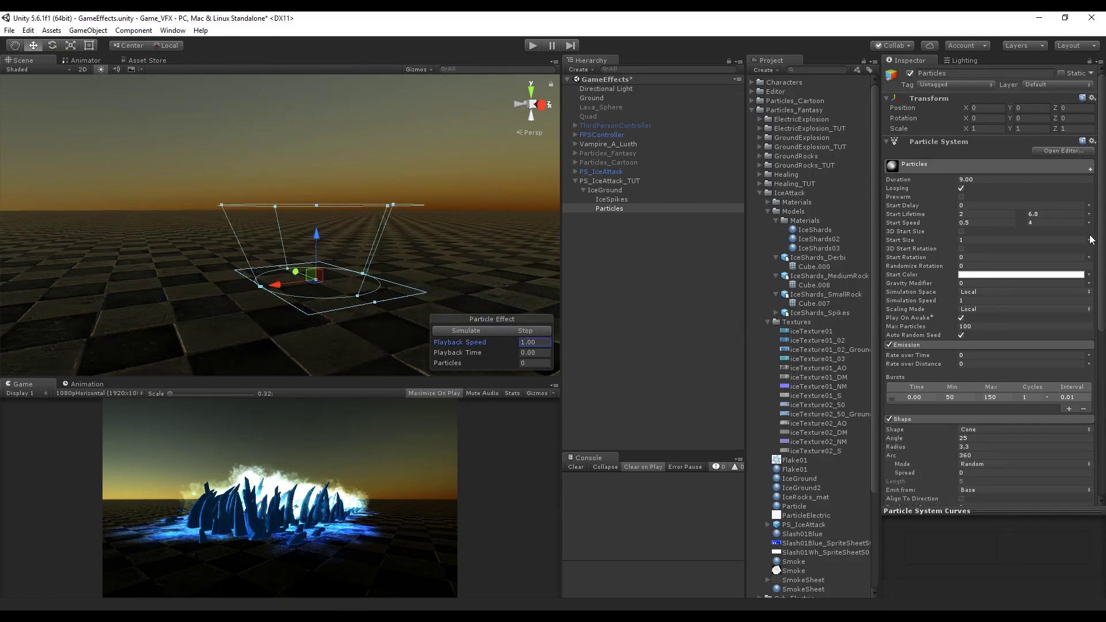
Randomize the Start Size of Particles between the constants 0.1 and 1, and preview the effect
click(1089, 240)
click(1013, 277)
click(1011, 240)
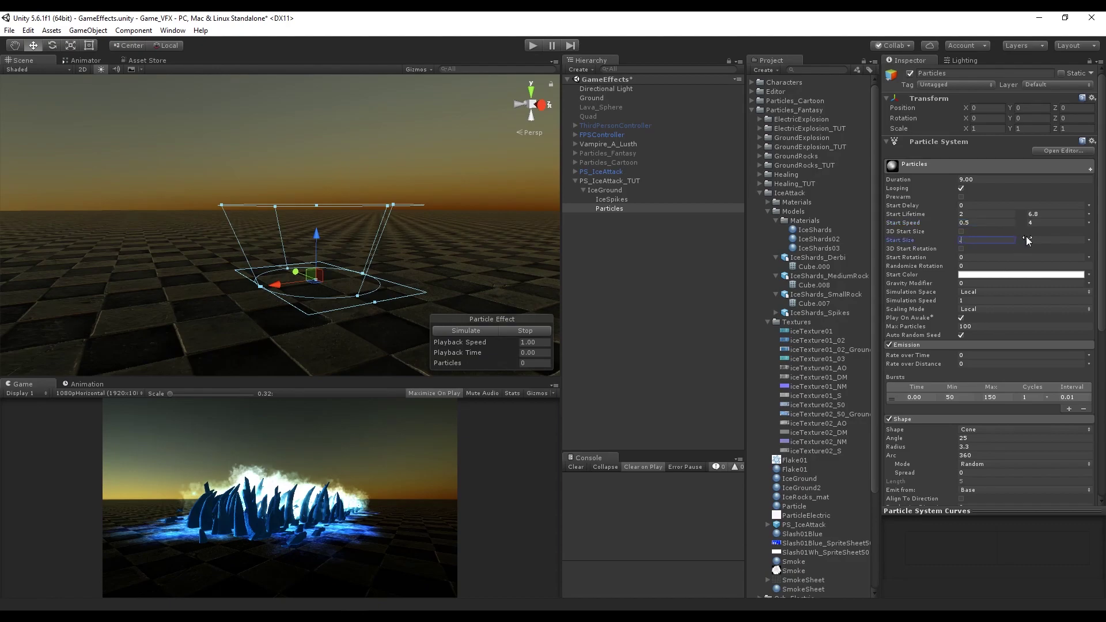
text(.2)
click(1062, 240)
text(1.5)
click(508, 328)
click(487, 333)
Set Start Color to random between two slightly transparent colors, a blue and a cyan, and preview the particles
click(1090, 274)
click(1047, 312)
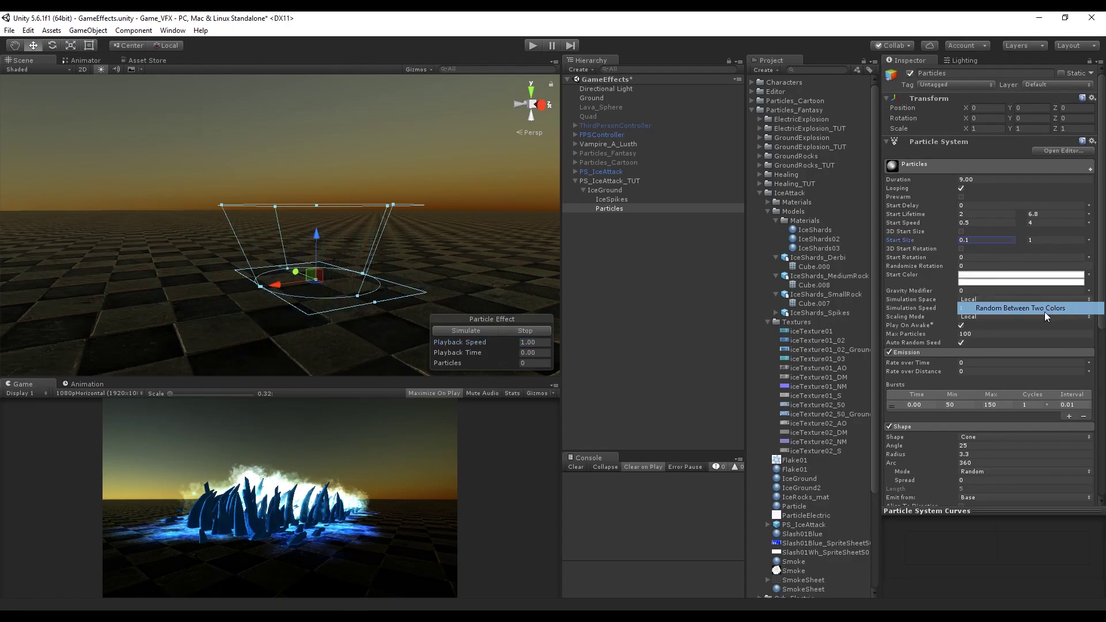
click(1025, 274)
drag(784, 167, 785, 153)
click(764, 119)
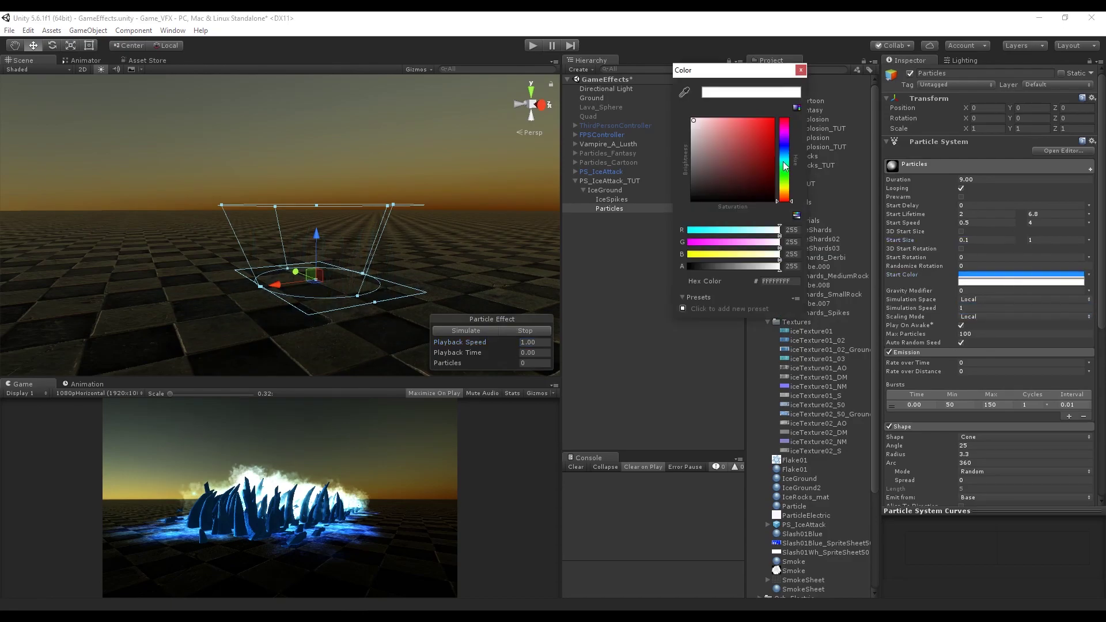
drag(785, 160, 786, 151)
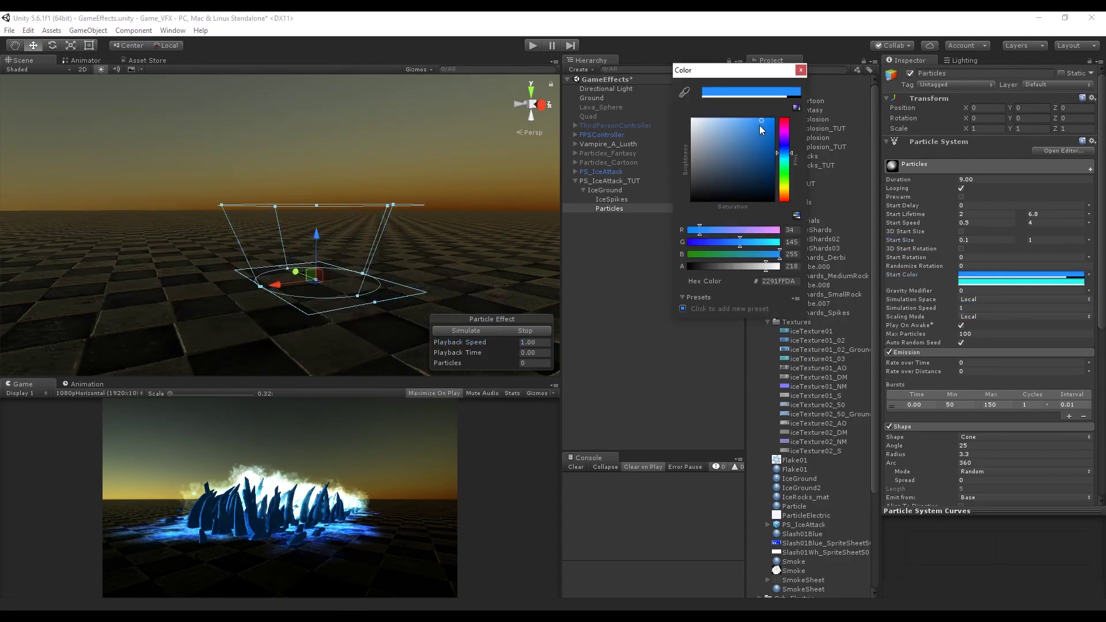
click(467, 330)
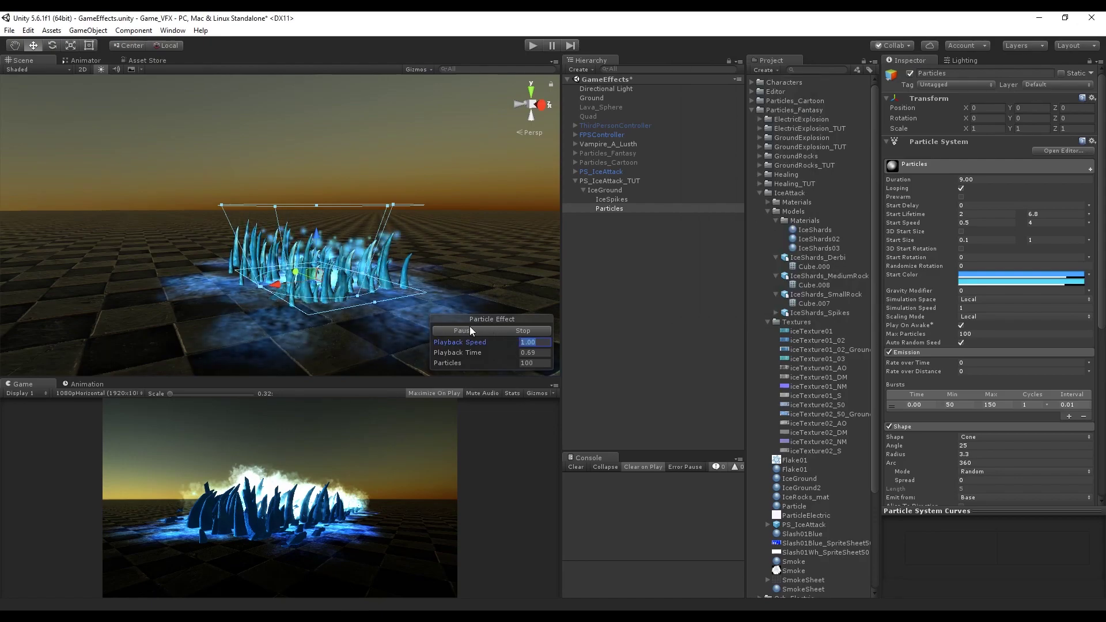
click(519, 330)
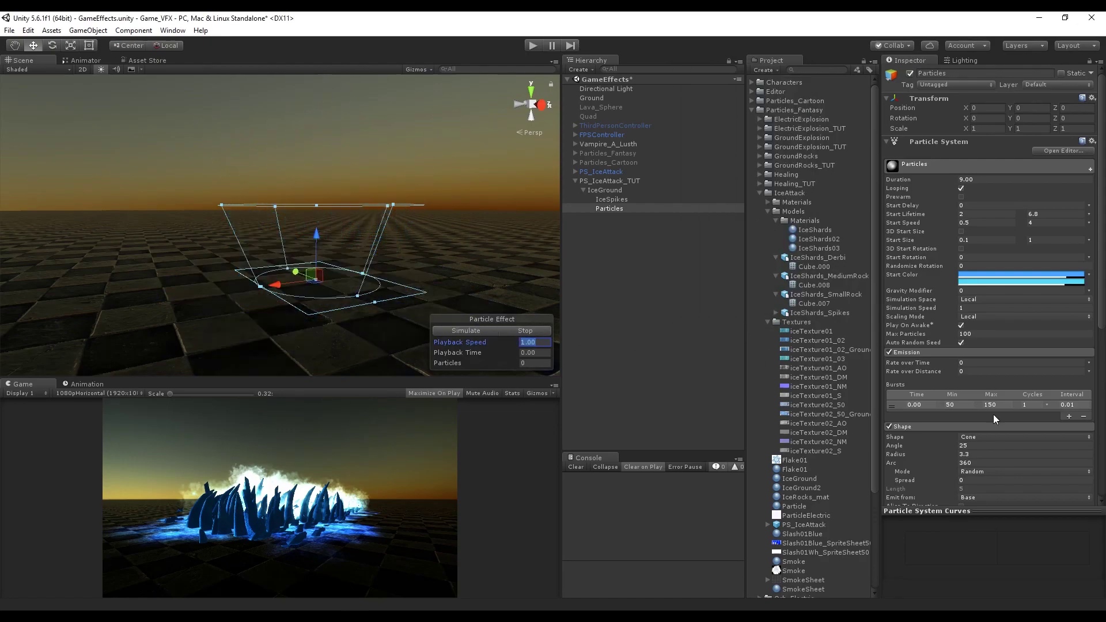
Enable Color over Lifetime with a white preset gradient that fades in early and out to transparent, and preview it
scroll(976, 407, down, 5)
click(911, 364)
click(888, 364)
click(986, 375)
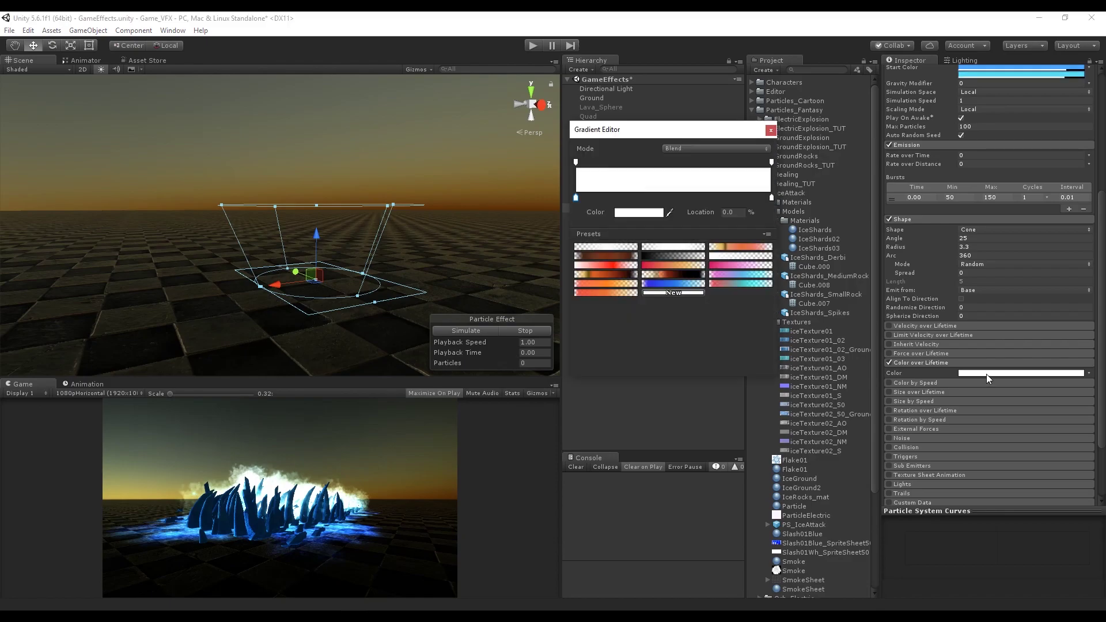
click(613, 248)
drag(674, 162, 605, 167)
click(520, 331)
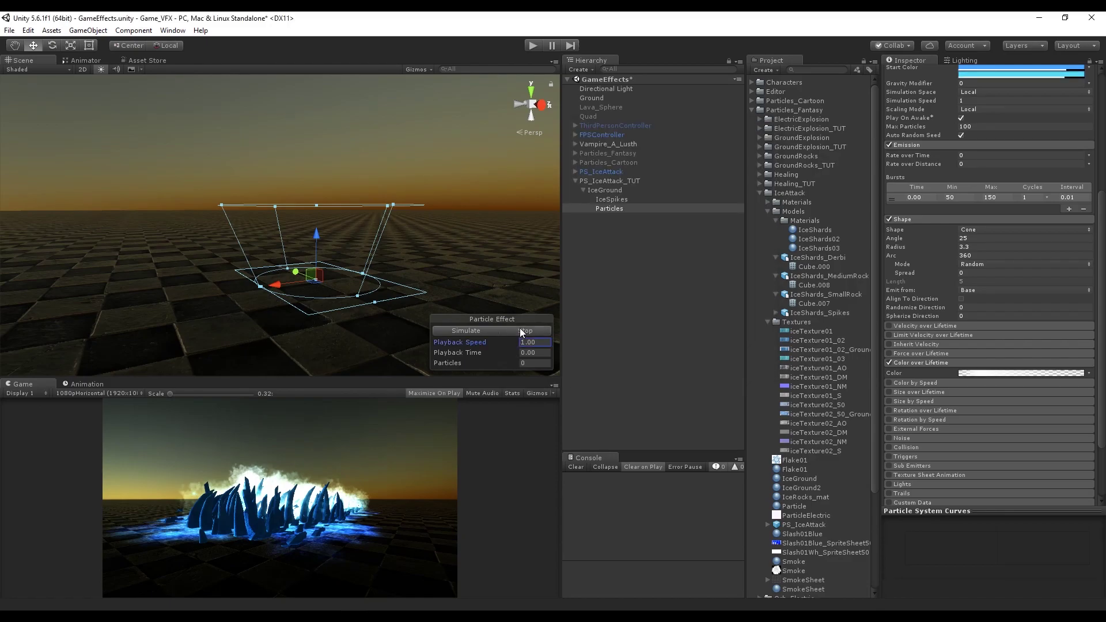
click(489, 330)
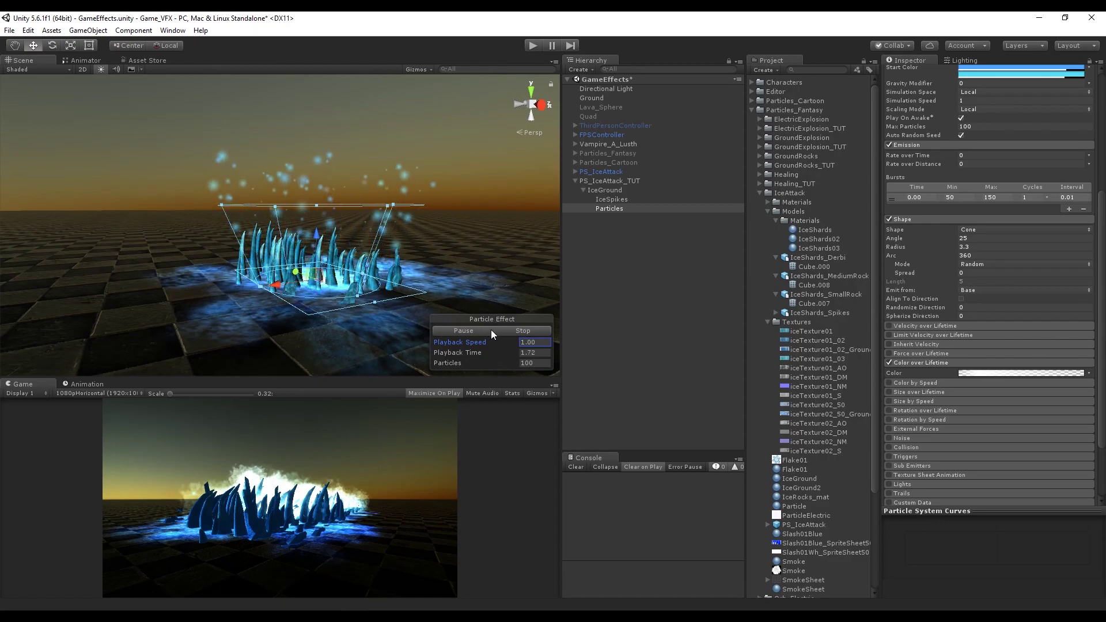
click(510, 331)
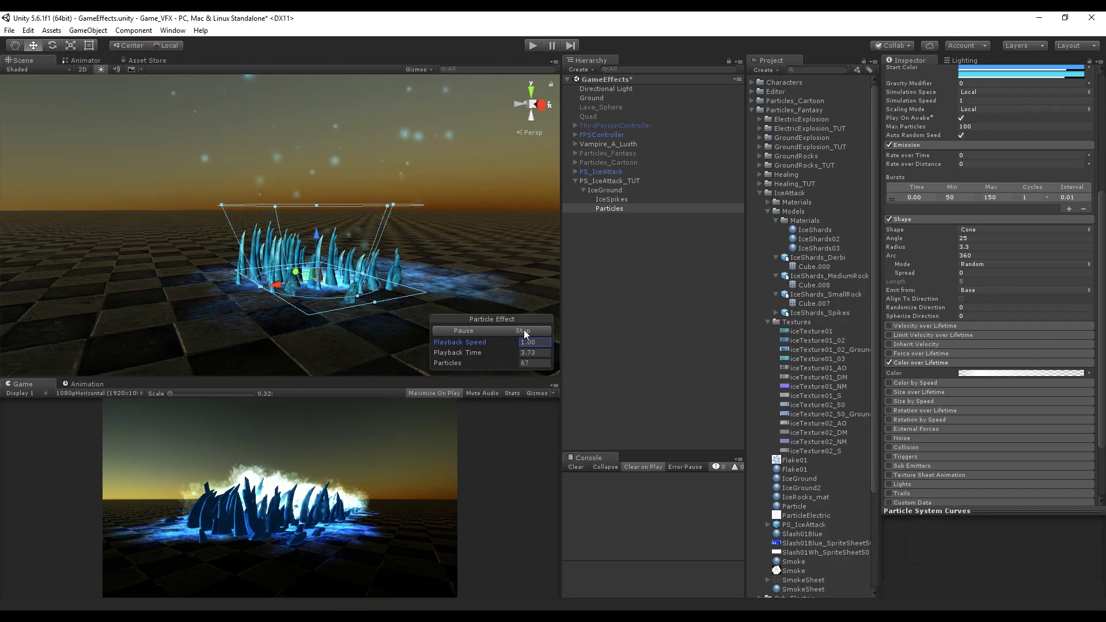
Enable Velocity over Lifetime for Particles in Random Between Two Constants mode
scroll(930, 400, up, 5)
click(889, 401)
click(1089, 412)
click(1024, 449)
Set the X and Y velocity ranges to -5 to 5 and preview how the particles spread
click(934, 412)
text(-5)
key(Tab)
text(5)
key(Tab)
text(-5)
key(Tab)
text(5)
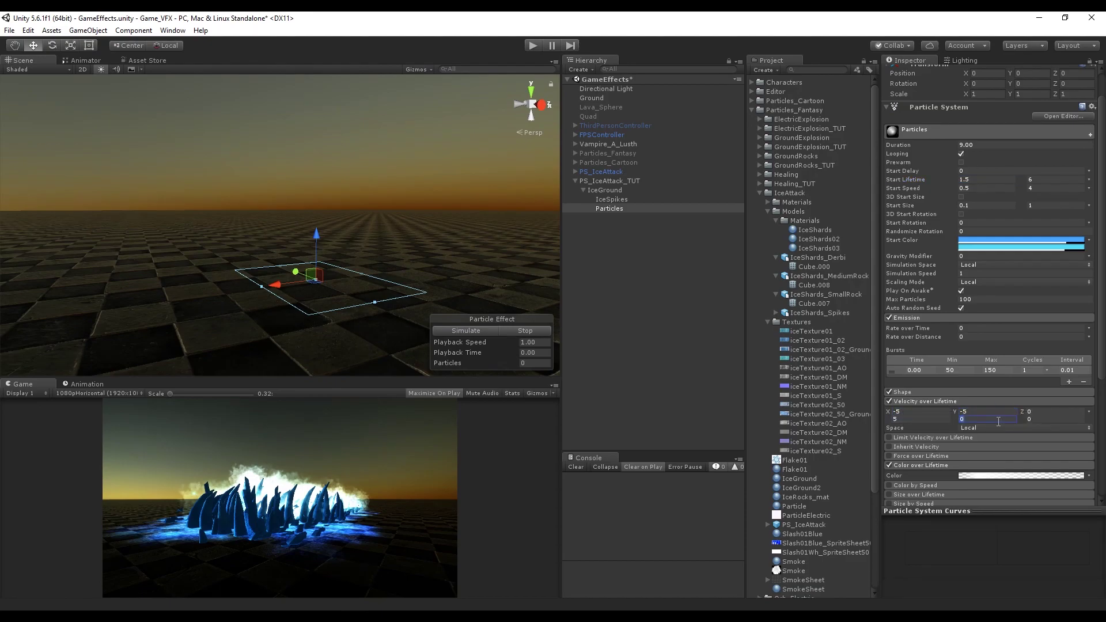
click(480, 331)
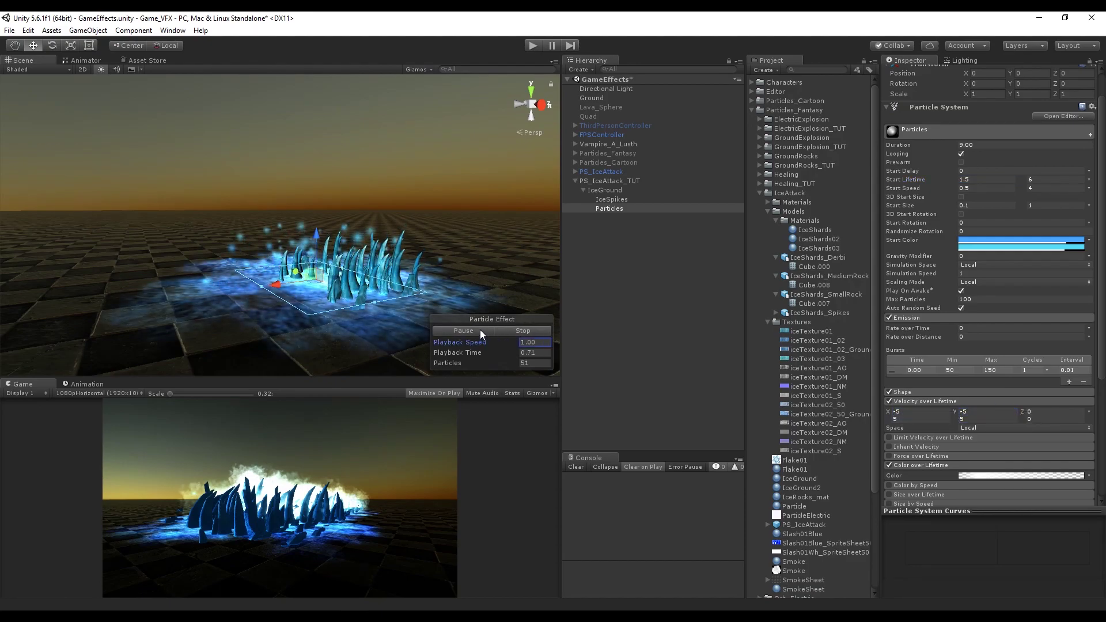
click(513, 330)
Reduce the X and Y velocity ranges to -2 to 2 and replay the preview
click(917, 412)
text(-2)
click(927, 428)
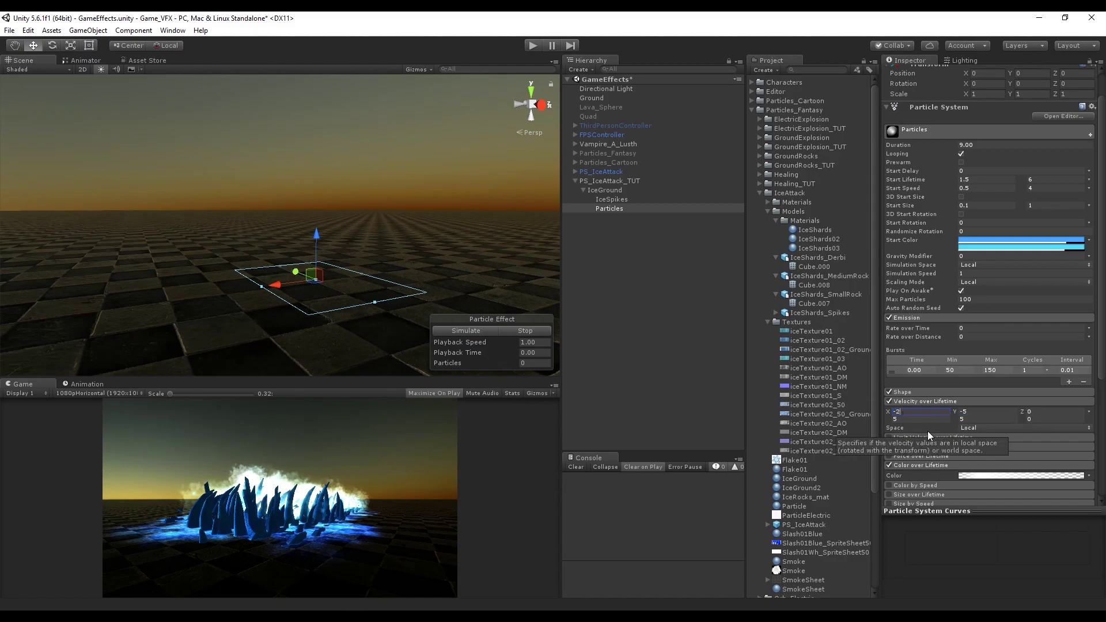
click(928, 421)
text(2)
click(971, 412)
text(-2)
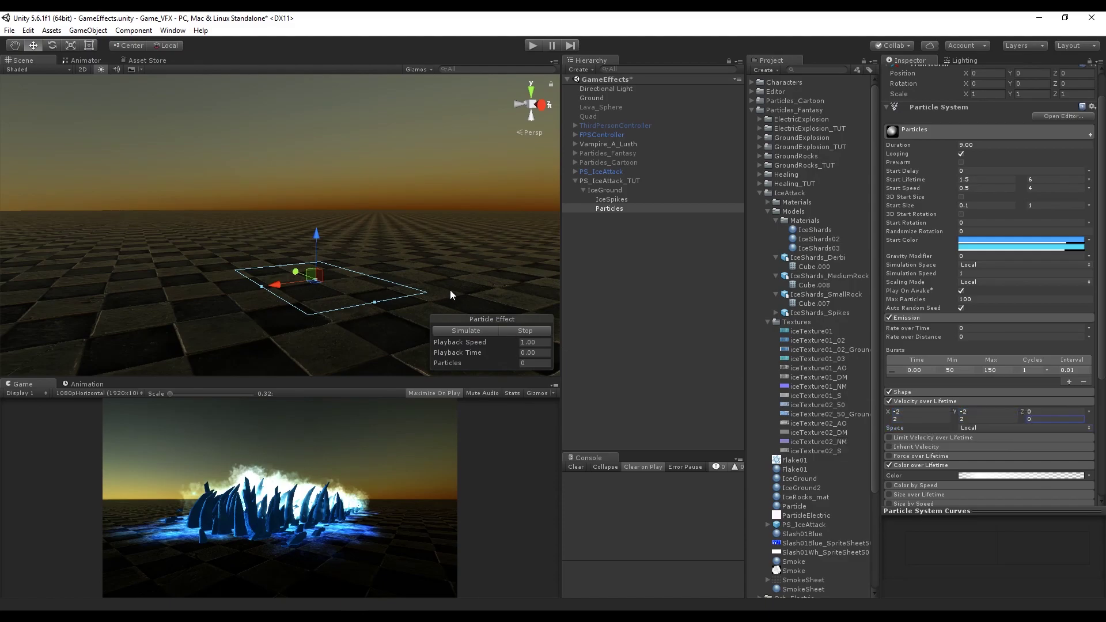
click(525, 341)
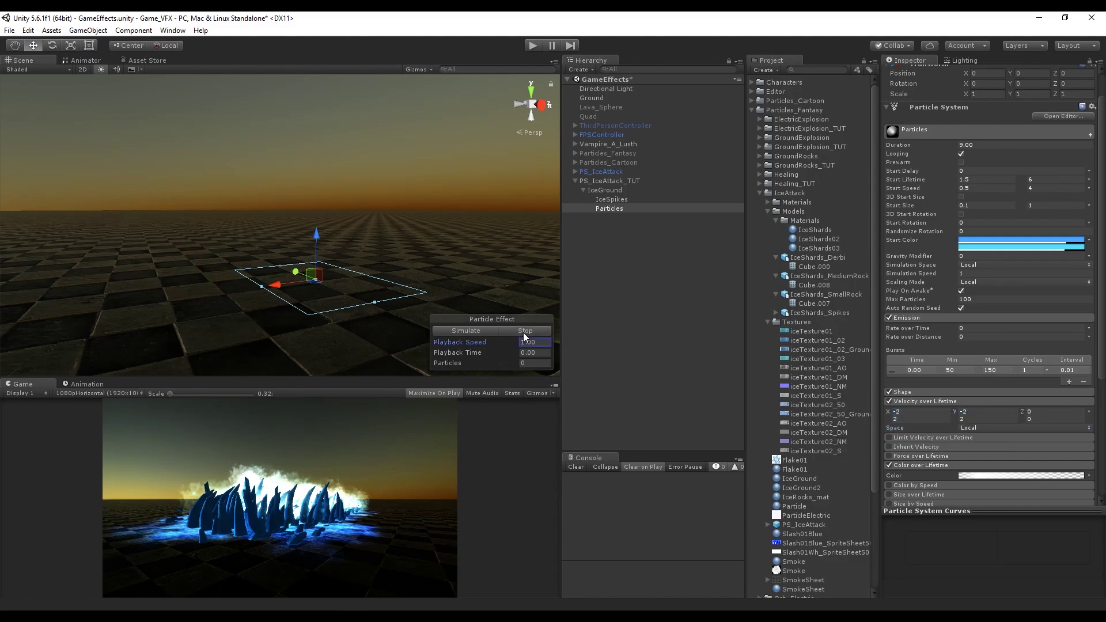
click(473, 329)
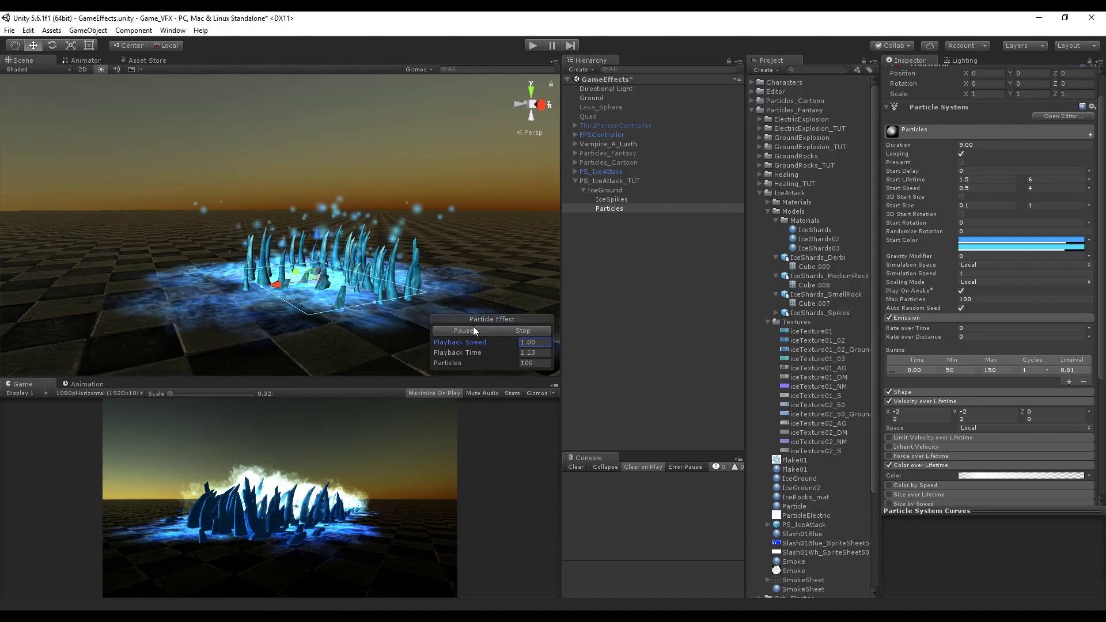
click(516, 330)
Add a second burst at time 0.20 and set both bursts to a minimum of 30 and maximum of 80
click(1067, 381)
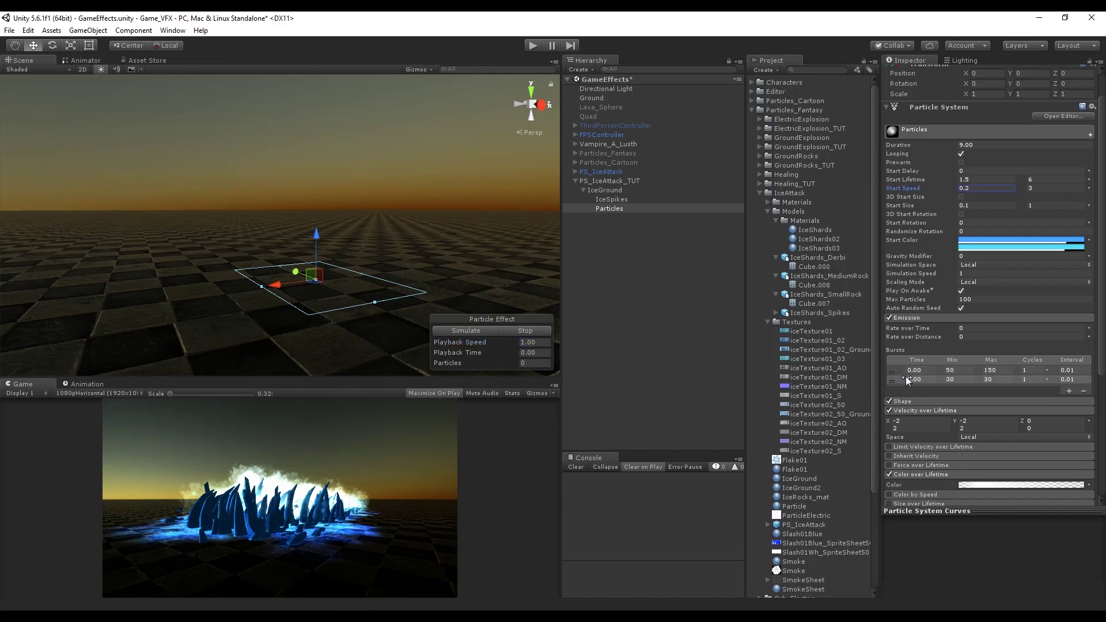
click(963, 371)
text(30)
click(1002, 372)
text(8030)
click(1003, 381)
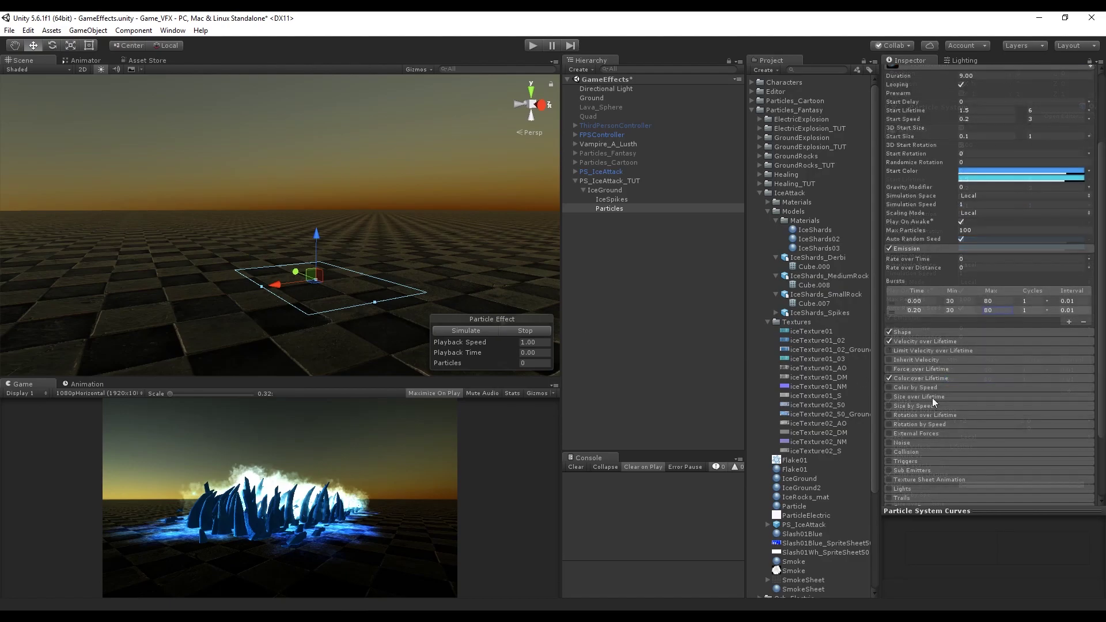
Enable Size over Lifetime with a curve that rises to the middle and falls to zero, and preview the effect
click(929, 397)
click(888, 397)
click(974, 414)
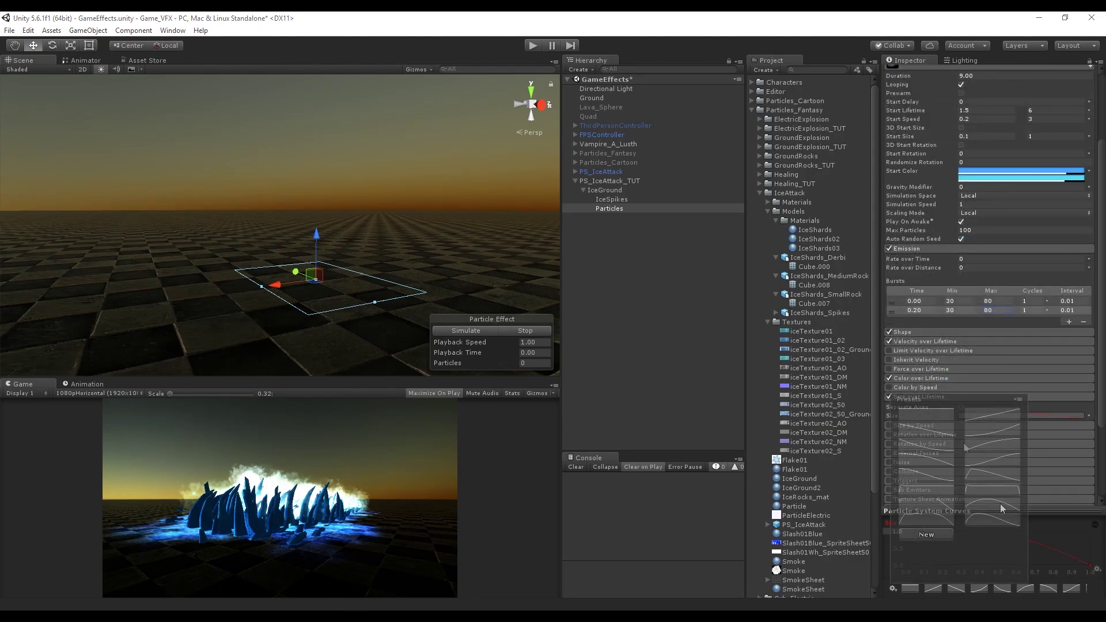
click(523, 328)
click(470, 333)
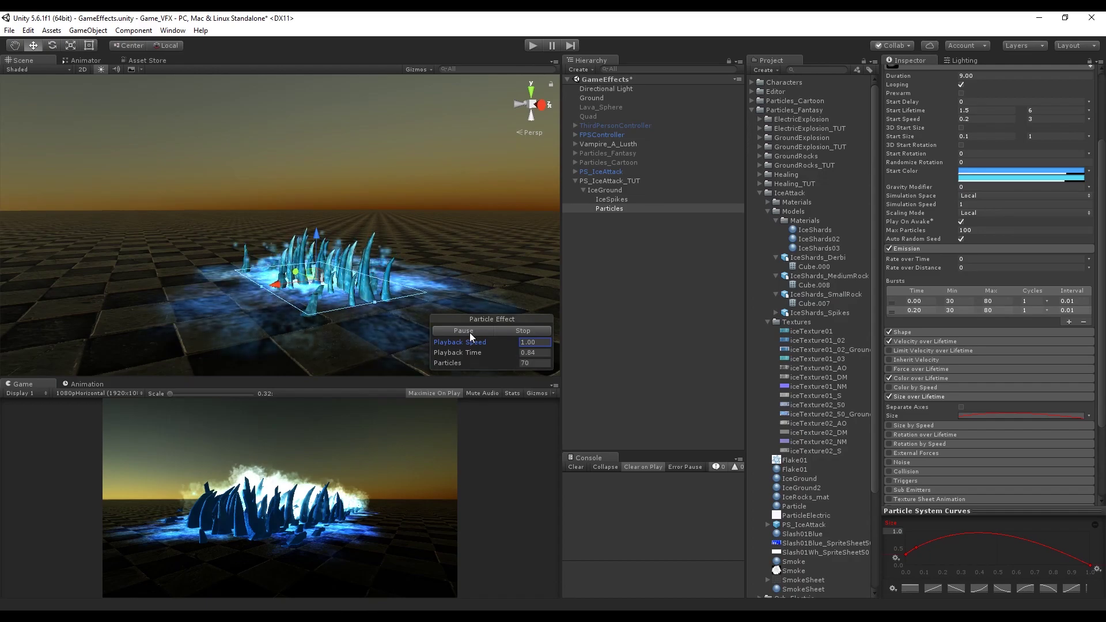
Create another particle system in PS_IceAttack_TUT, name it Smoke and nest it under IceGround
click(620, 181)
right_click(620, 181)
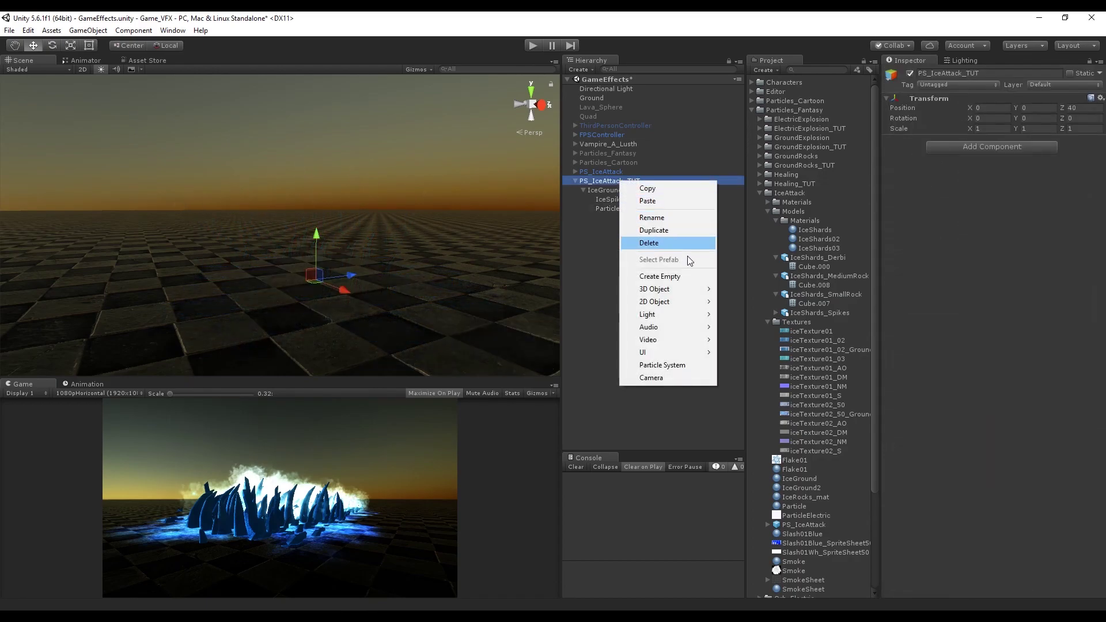
click(663, 364)
text(Smoke)
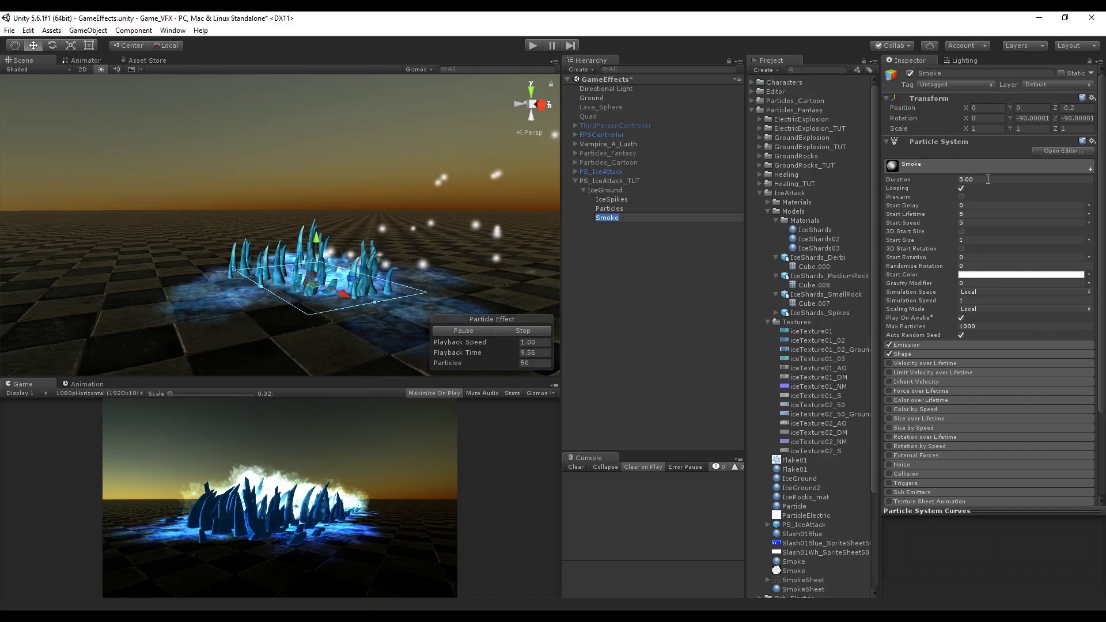
Set the Duration of Smoke to 9 and its Max Particles to 120
click(988, 178)
text(9)
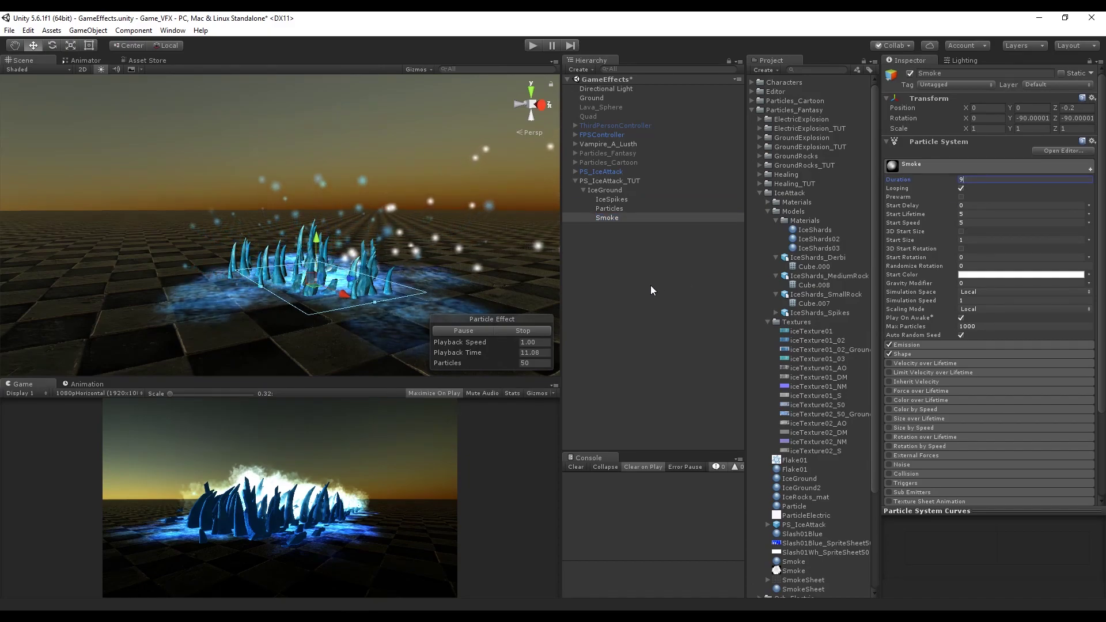
key(Return)
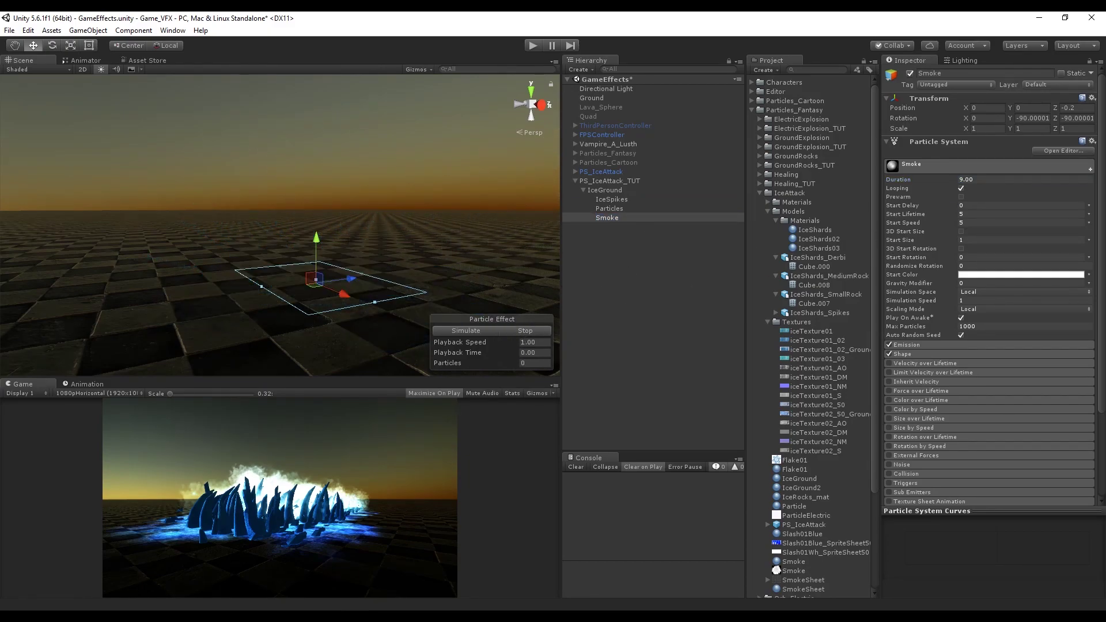
click(982, 327)
text(120)
Collapse the Models and Textures folders of IceAttack and inspect the Smoke texture in the image viewer
click(776, 220)
click(768, 211)
click(768, 220)
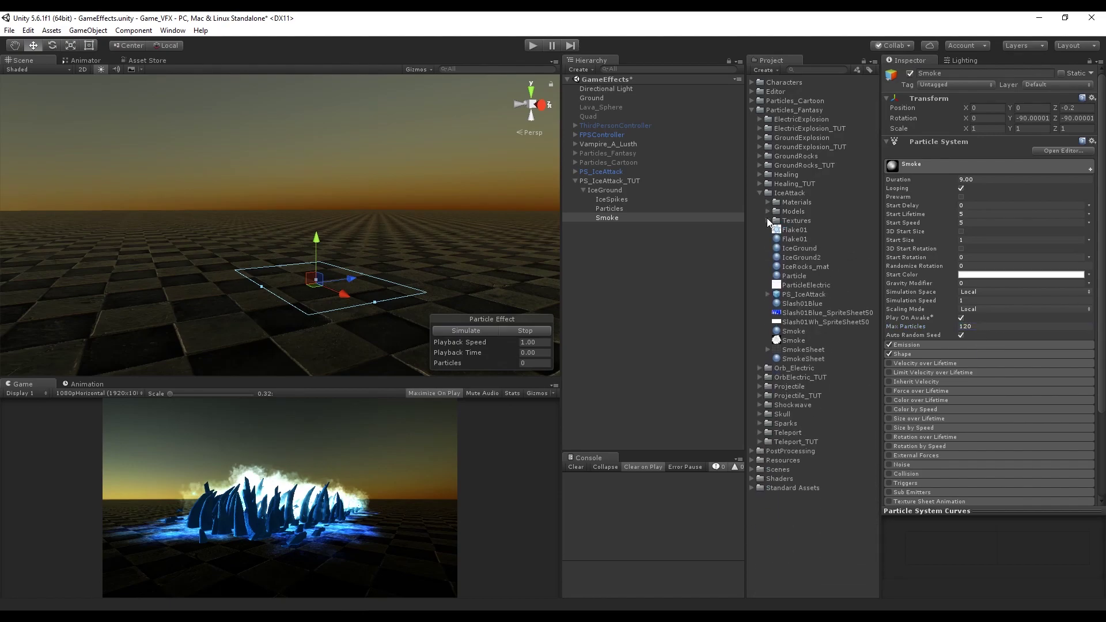
double_click(794, 339)
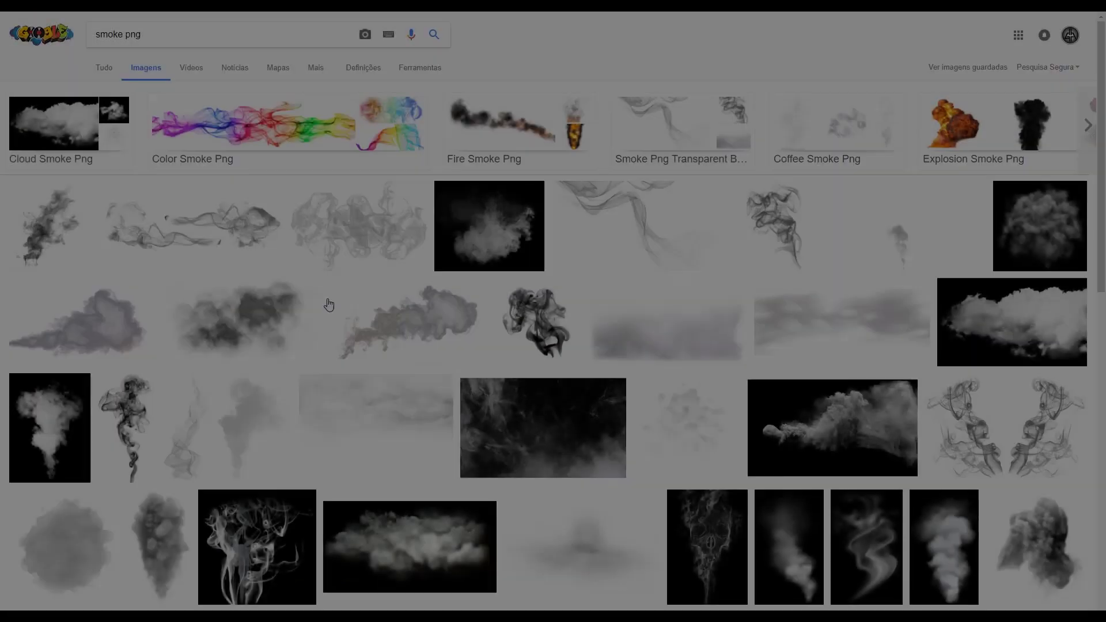
scroll(329, 306, down, 4)
scroll(329, 306, up, 2)
scroll(541, 289, down, 6)
scroll(541, 289, down, 5)
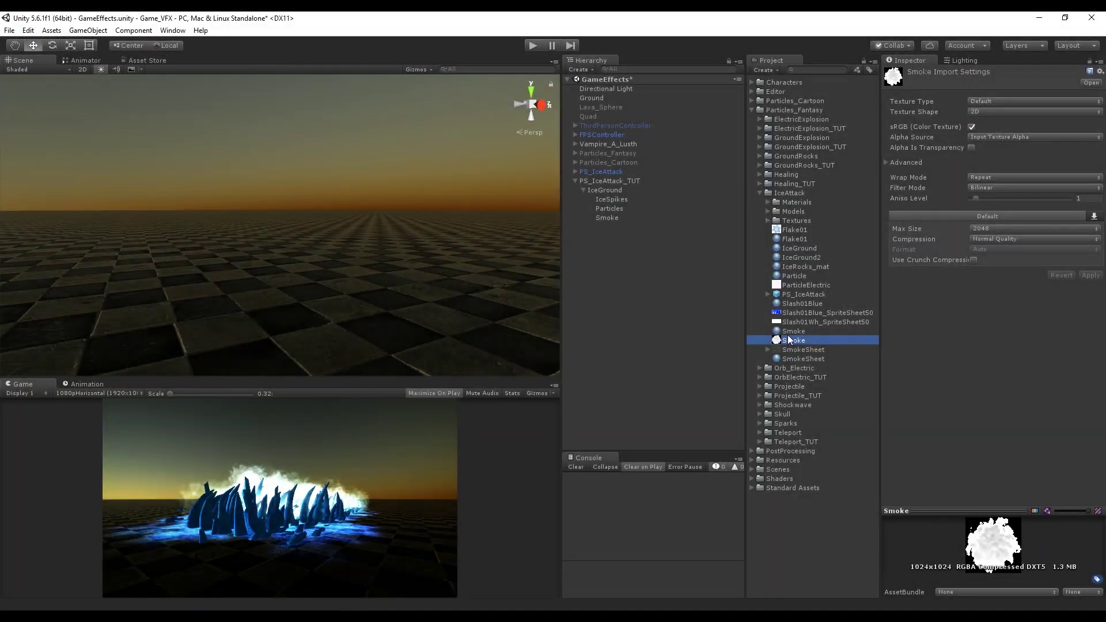
Apply the additive Smoke material to the Smoke particle system and set the system's rotation to 0 on all axes
click(790, 332)
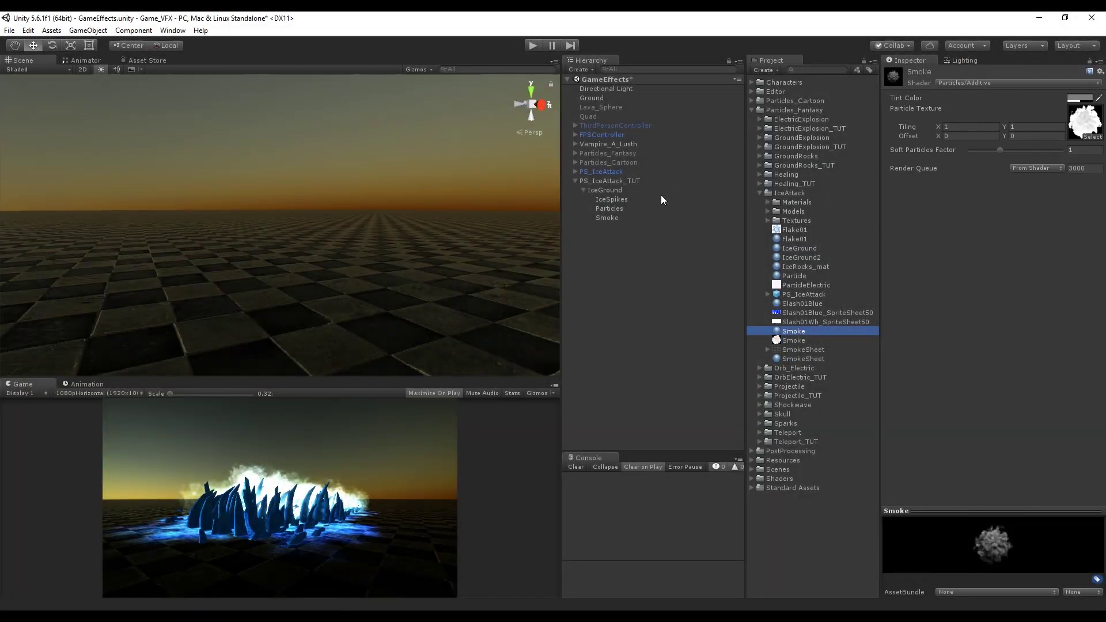
click(616, 218)
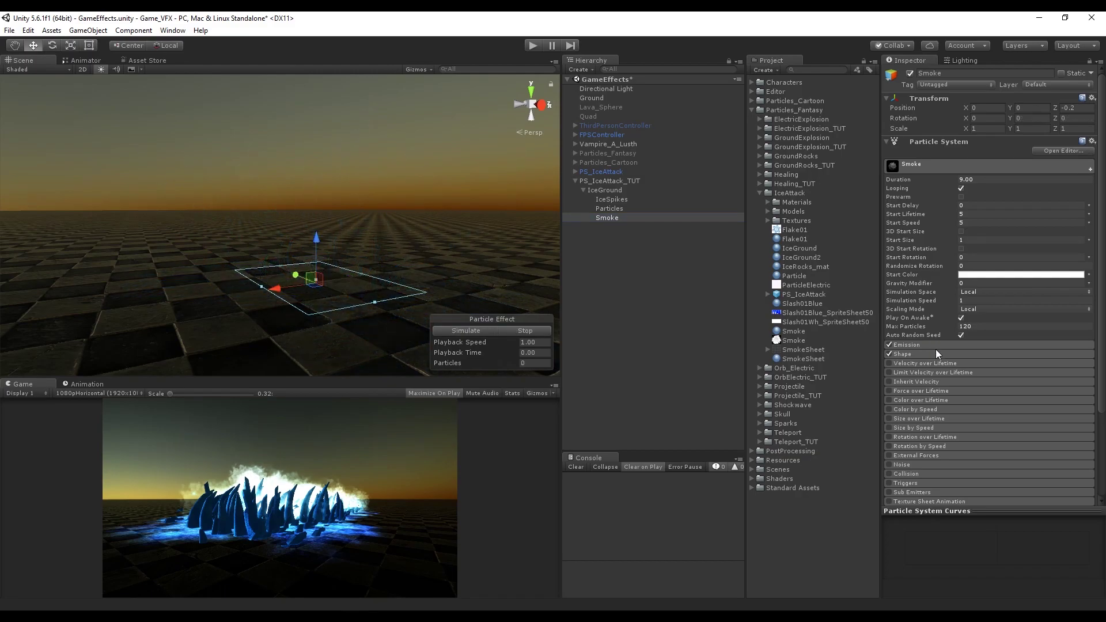
Set Smoke's Rate over Time to 0 and add two bursts at time 0.00, each with minimum 30 and maximum 60
click(907, 345)
click(975, 356)
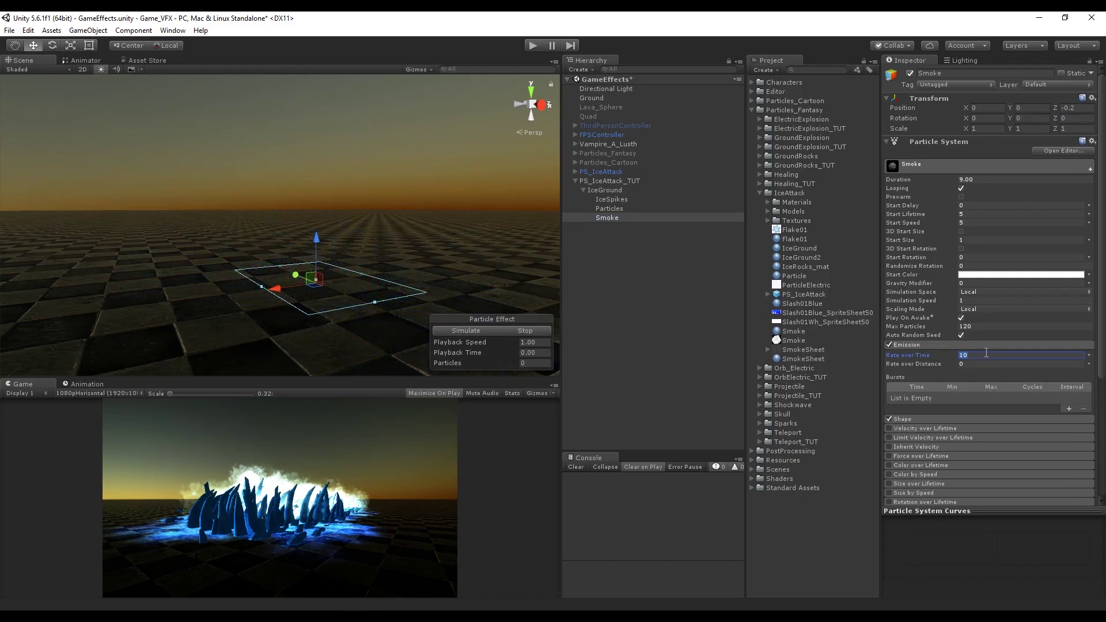
click(1069, 409)
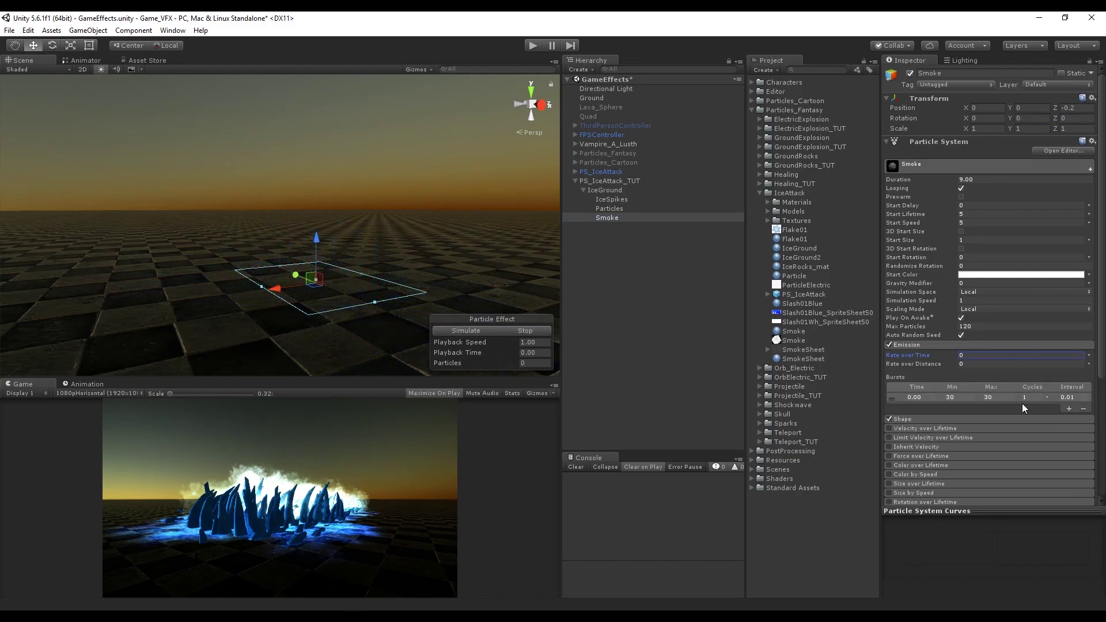
click(1070, 409)
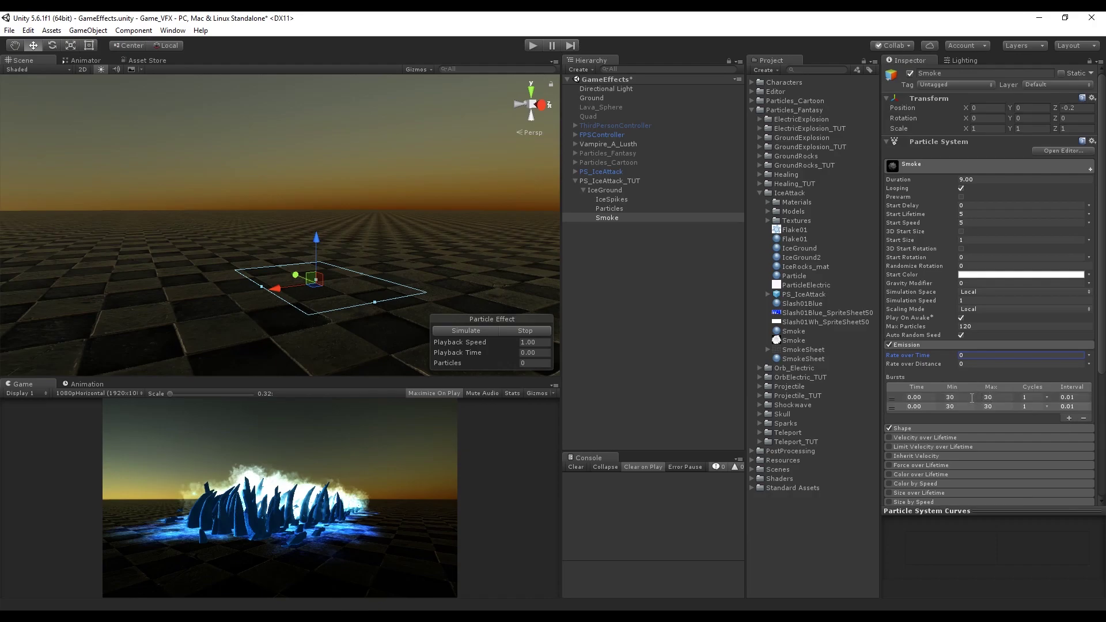
click(1001, 396)
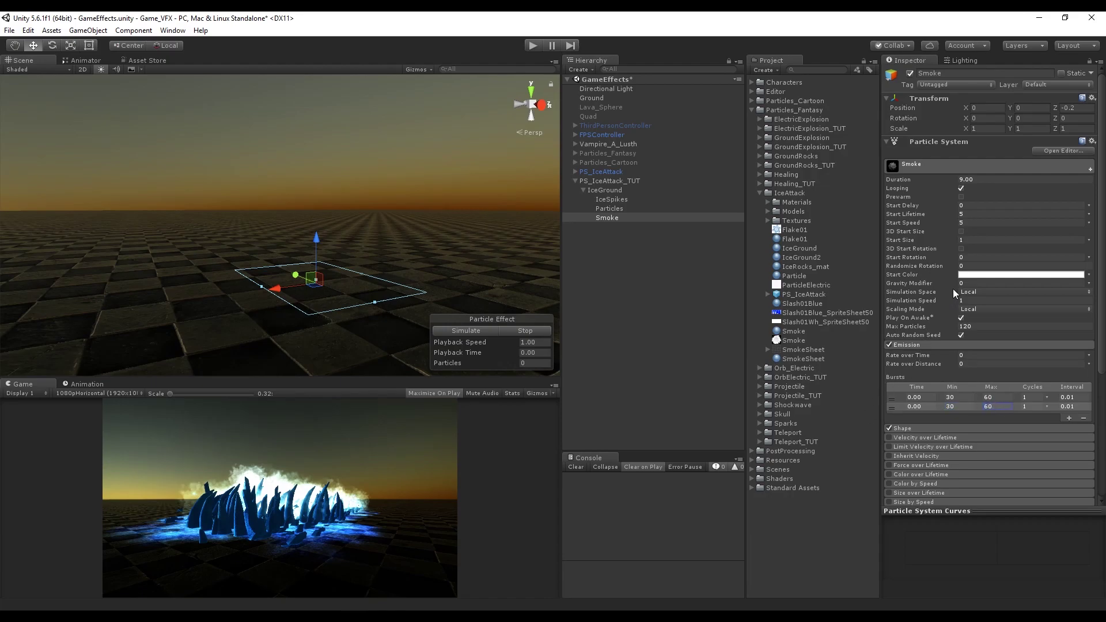
Randomize Smoke's Start Size between 2 and 5 and its Start Rotation between 0 and 360, with Randomize Rotation at 1
click(1089, 241)
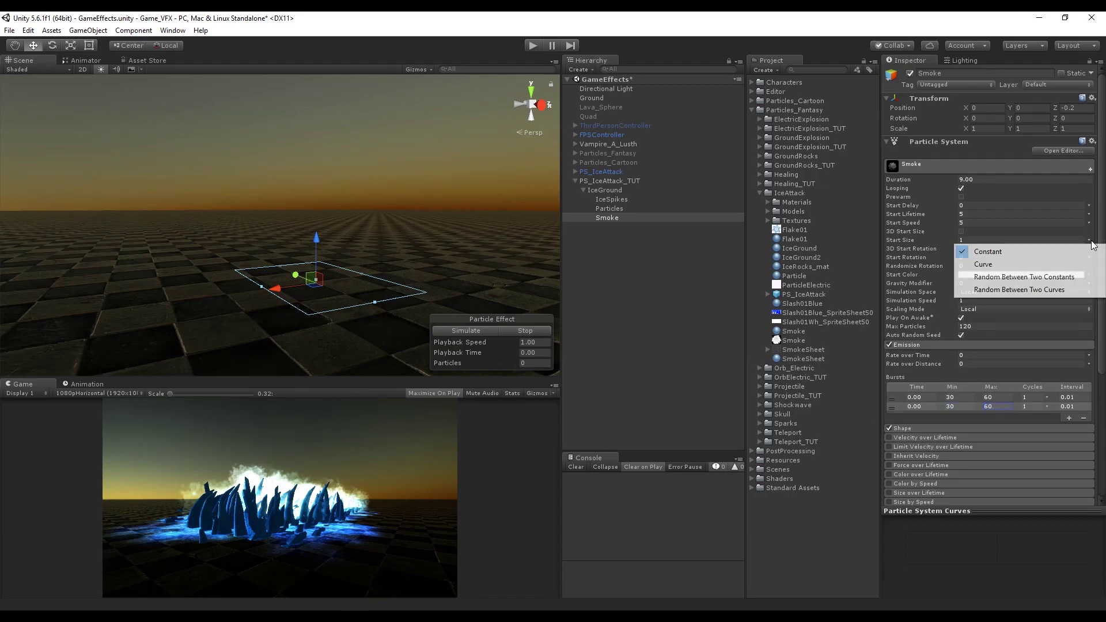
click(1068, 280)
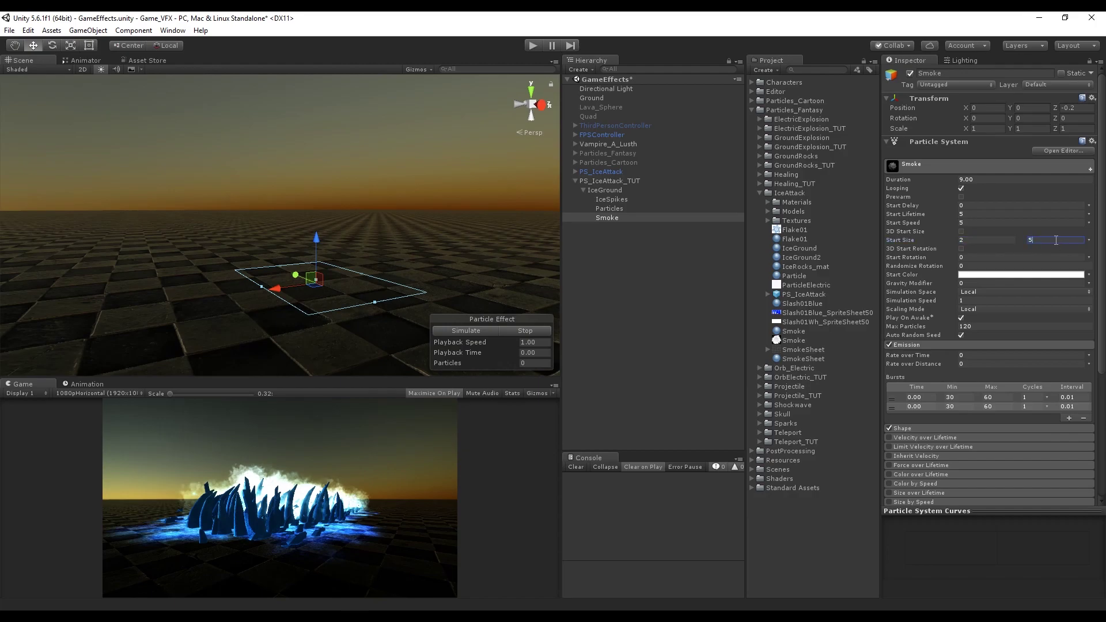
click(1089, 258)
click(1075, 294)
click(1065, 257)
click(1040, 270)
Set Smoke's Start Color to Random Between Two Colors and make the first one light blue 7EEFFF with alpha 154
click(1089, 275)
click(1002, 305)
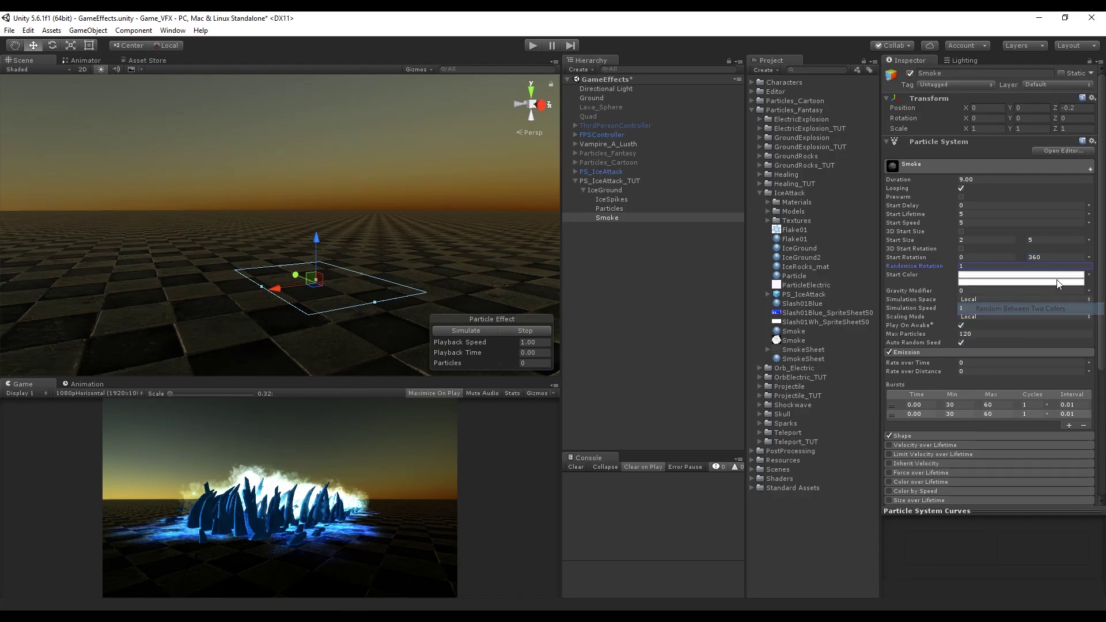
click(1020, 275)
click(785, 158)
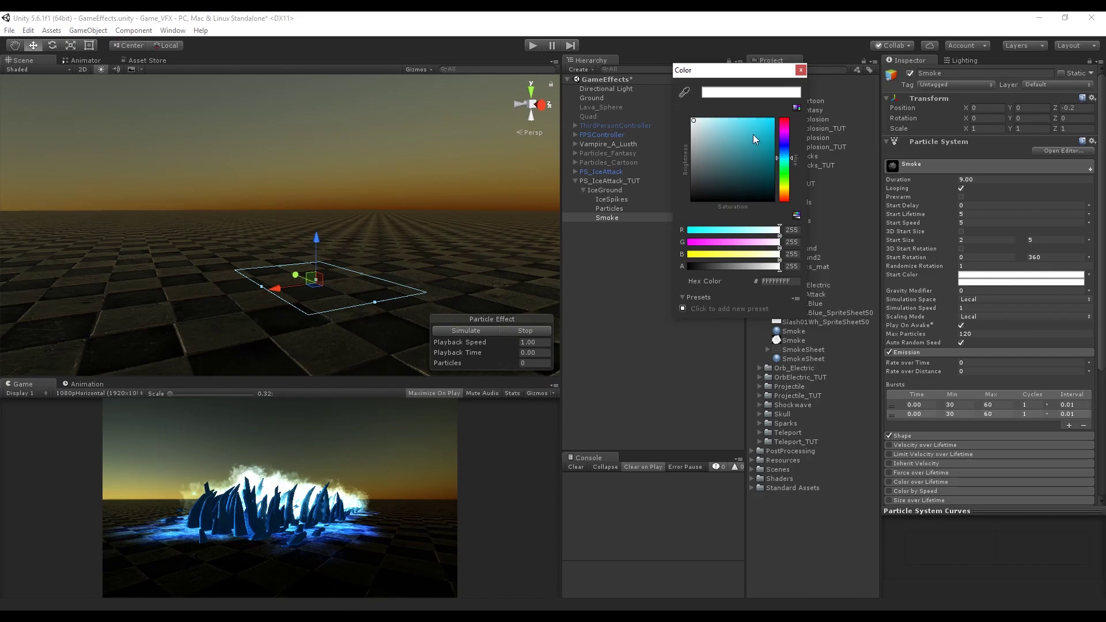
click(735, 120)
drag(778, 267, 745, 266)
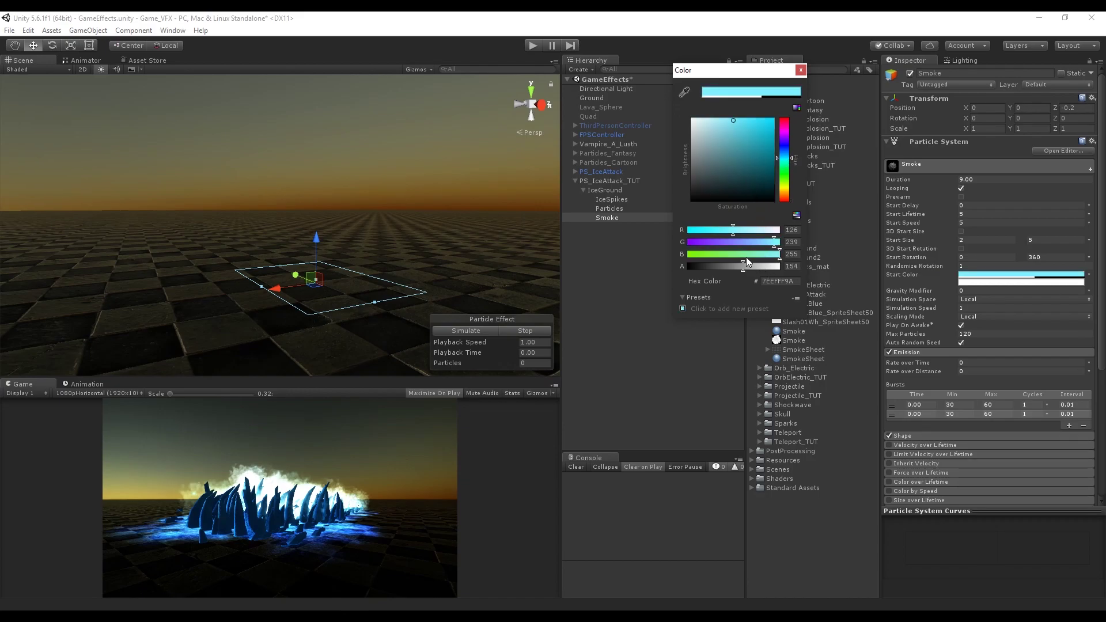
click(801, 70)
Lower the alpha of Smoke's second start color, keeping it white, and preview the effect
click(1023, 283)
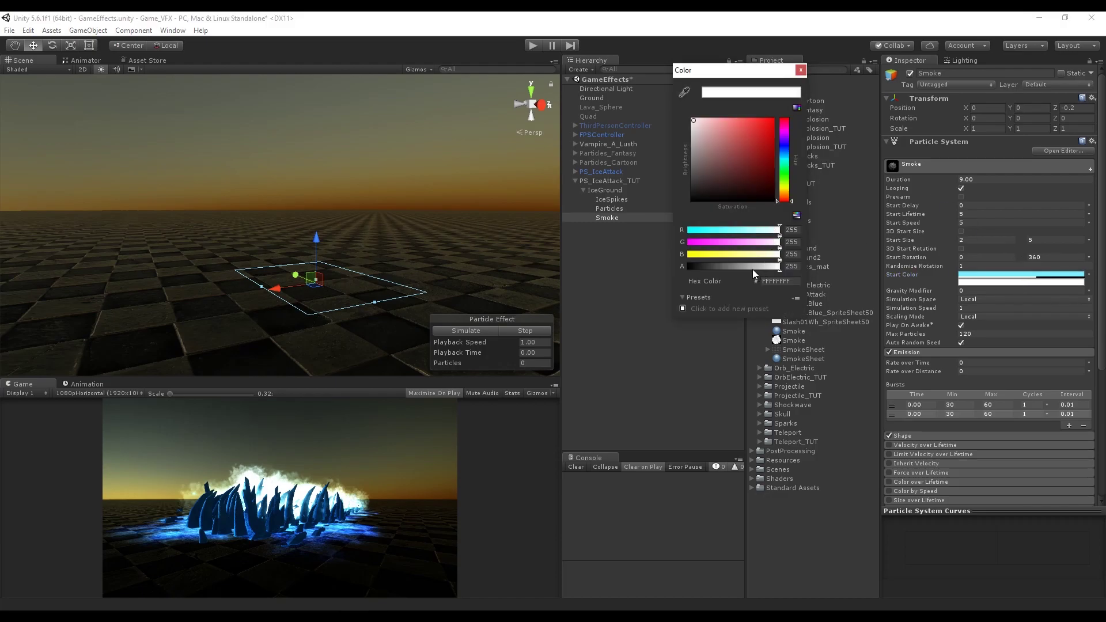
drag(747, 268, 735, 267)
click(801, 69)
click(479, 335)
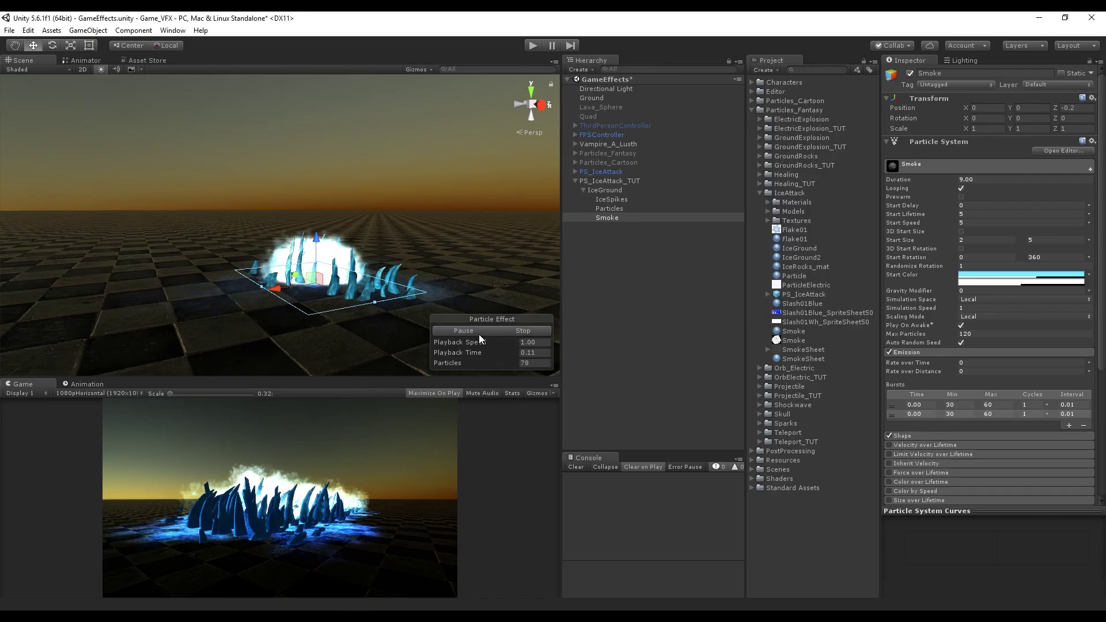
click(516, 334)
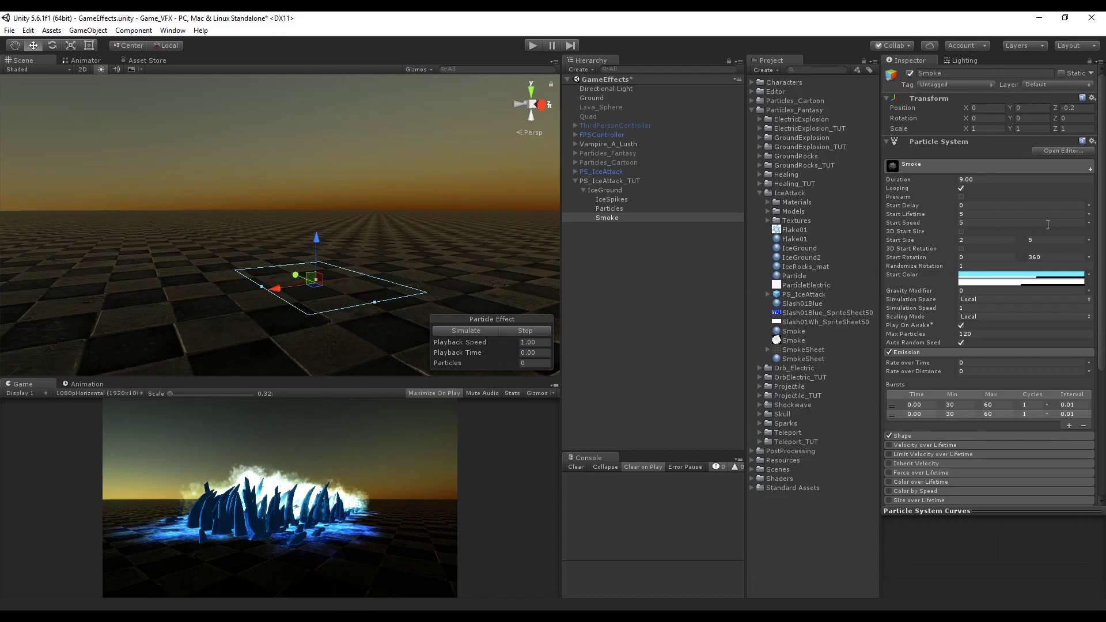
Set Smoke's Start Speed to Random Between Two Constants, 0.1 and 1.8, and preview the effect
click(1089, 223)
click(1015, 257)
click(1002, 222)
key(Return)
click(1050, 227)
text(1.8)
click(487, 332)
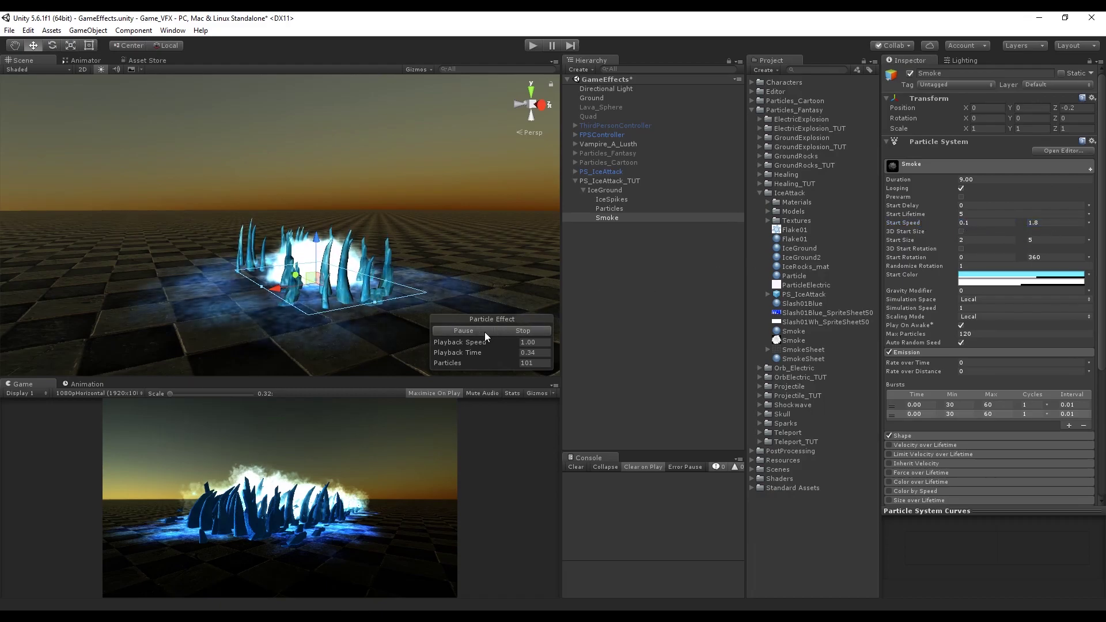
click(514, 331)
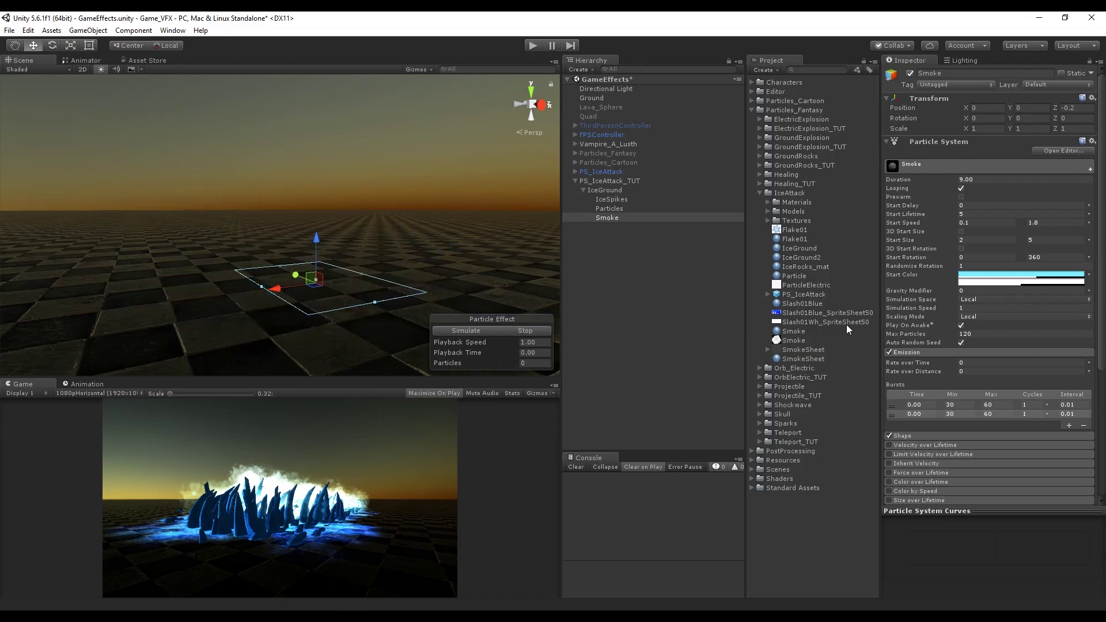
Change Smoke's emitter shape to Sphere, raise the system to about 1.11 on Z, and preview it
click(929, 436)
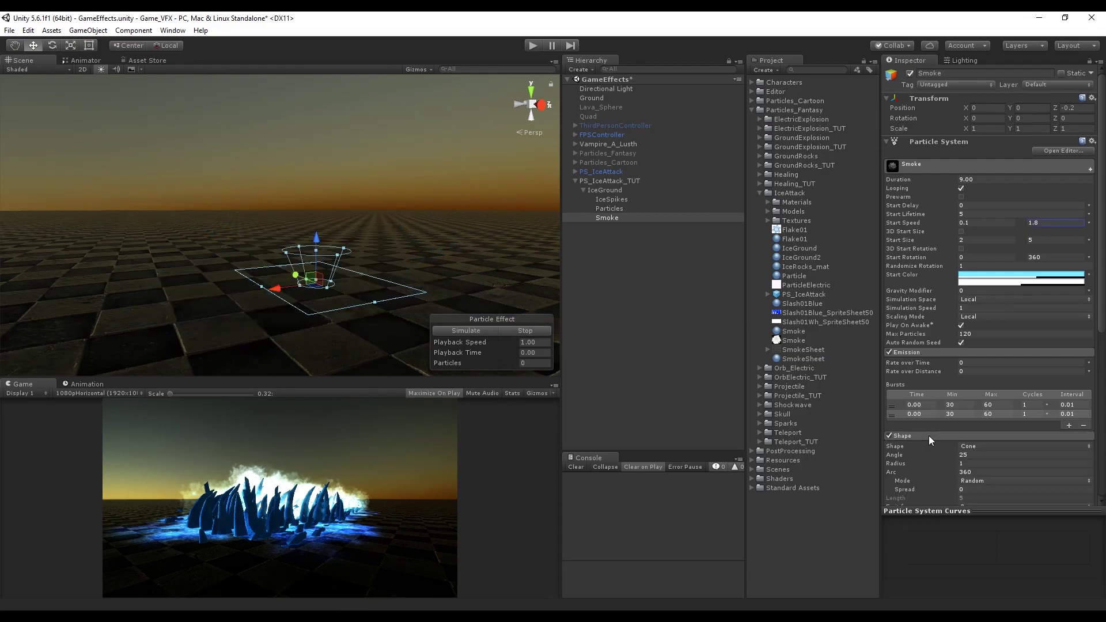
click(974, 450)
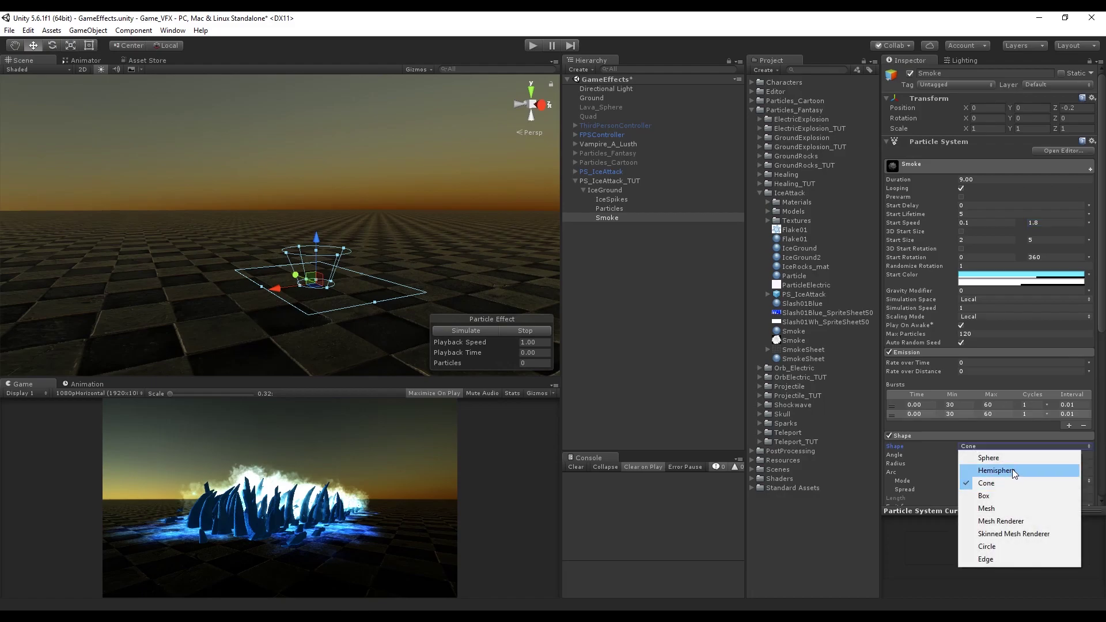
click(983, 456)
drag(316, 241, 316, 218)
click(469, 328)
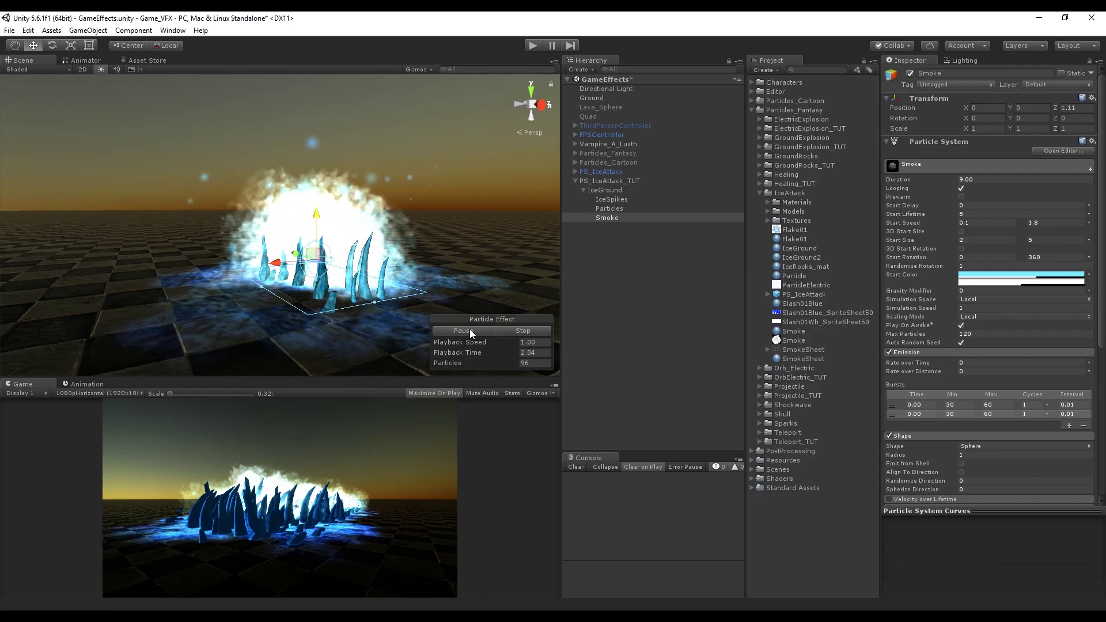
click(524, 333)
Set Smoke's Start Size range to 1 and 3 and its sphere Radius to 2.07, simulating the result
click(1008, 240)
text(1)
key(Tab)
text(3)
key(Tab)
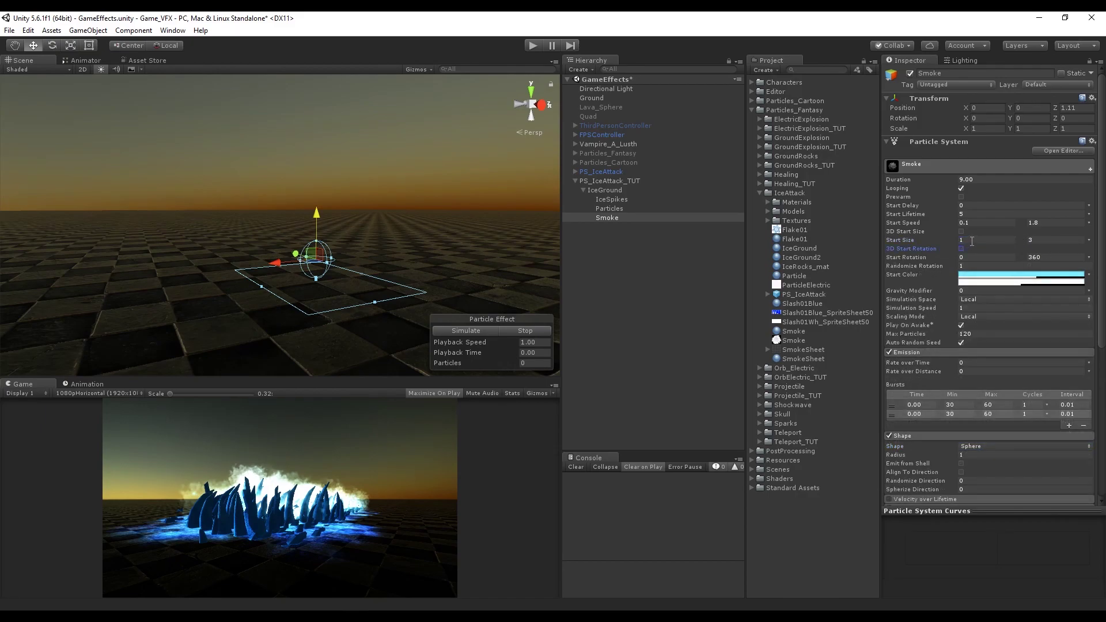
click(968, 455)
text(2.07)
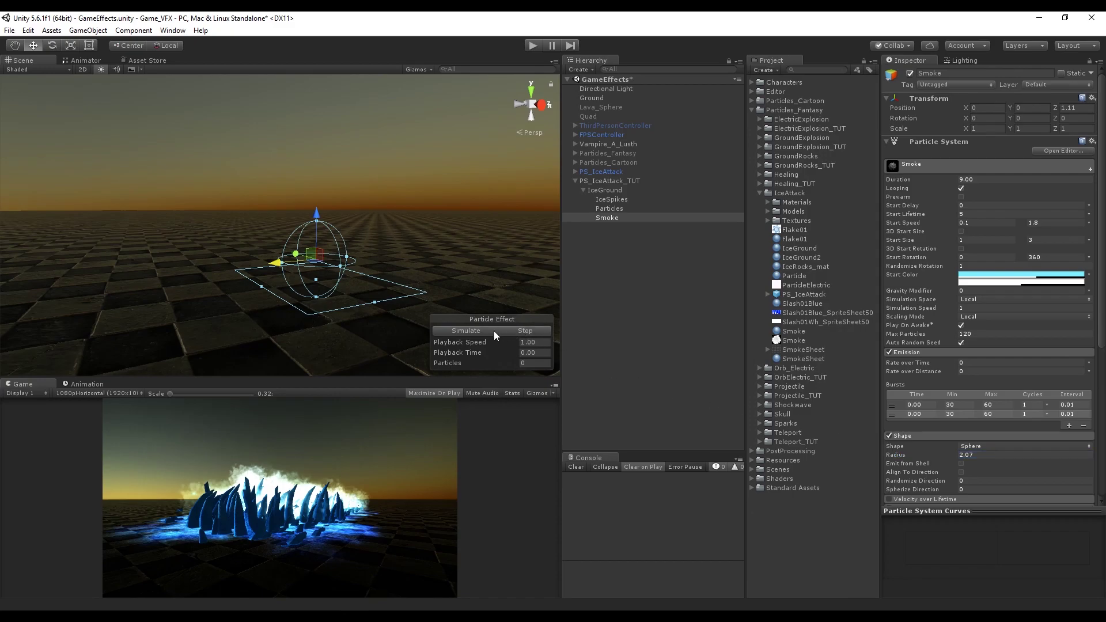
click(461, 332)
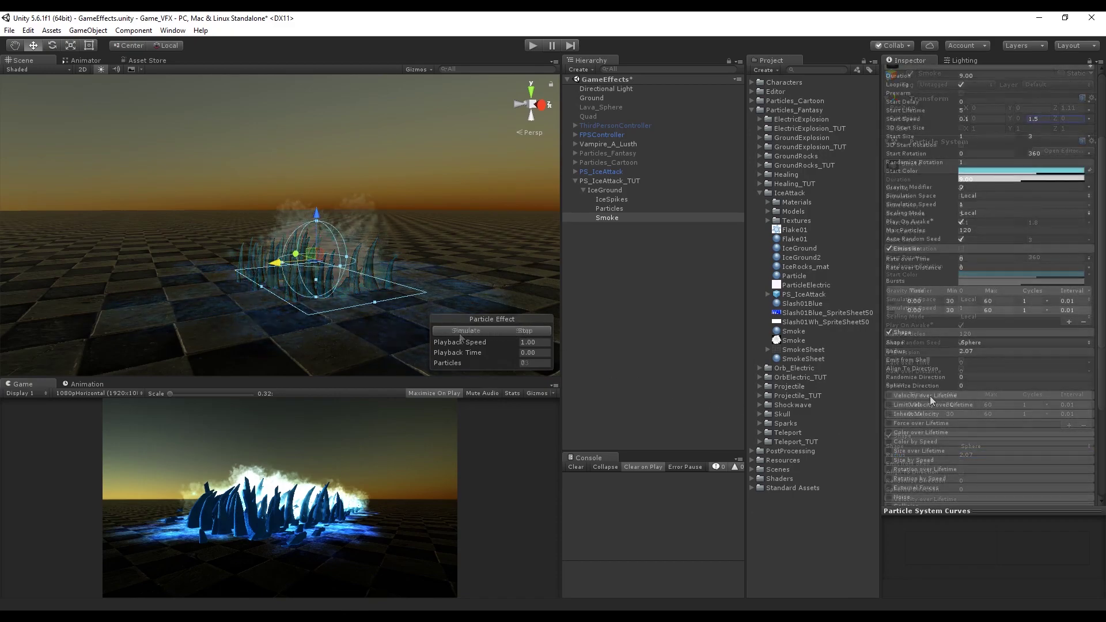
Enable Velocity over Lifetime on Smoke with random values between -1 and 1 on X and Y, and preview it
click(889, 396)
text(-1)
click(1090, 407)
click(1065, 443)
click(928, 413)
text(1)
click(975, 423)
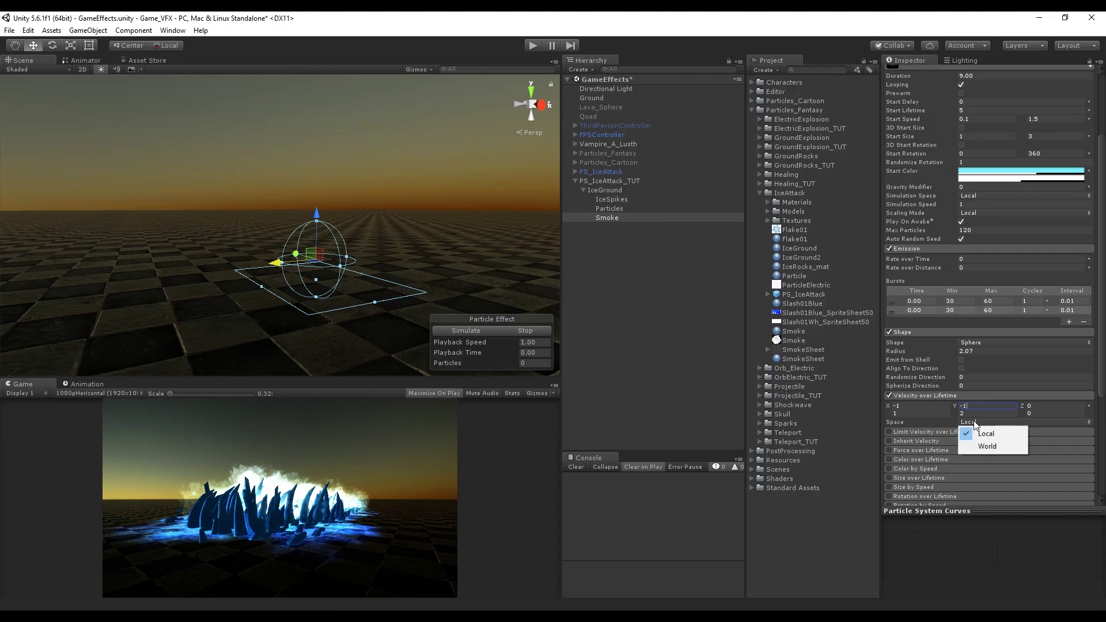
click(986, 433)
click(980, 413)
text(1)
click(471, 333)
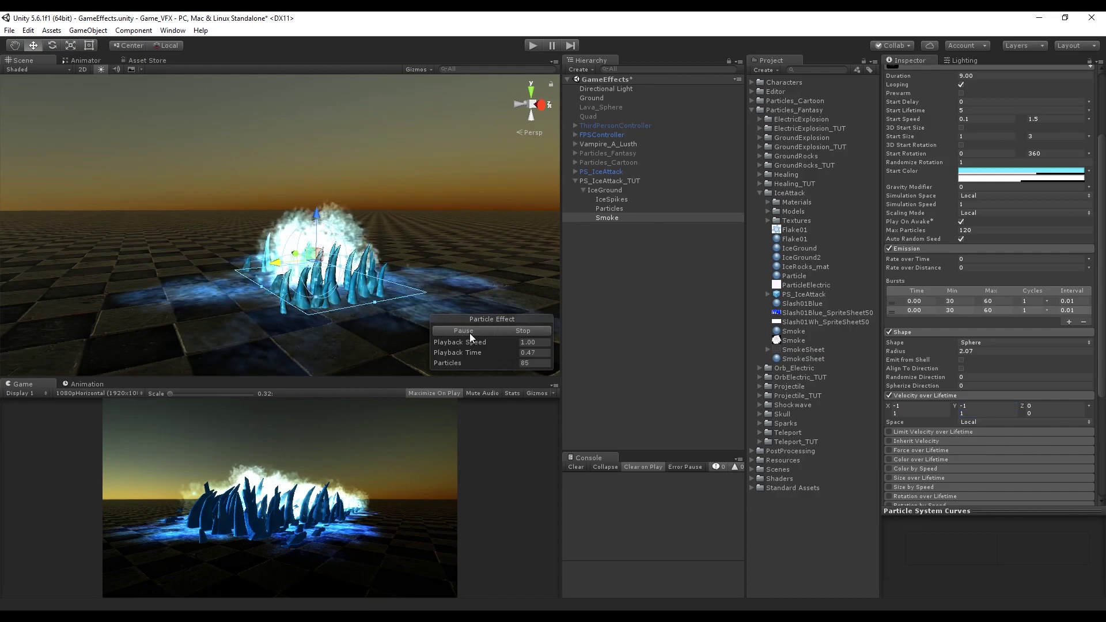
click(517, 329)
Enable Color over Lifetime on Smoke with the white fade-in and fade-out gradient, moving the opaque alpha key closer to the start
click(922, 332)
click(941, 342)
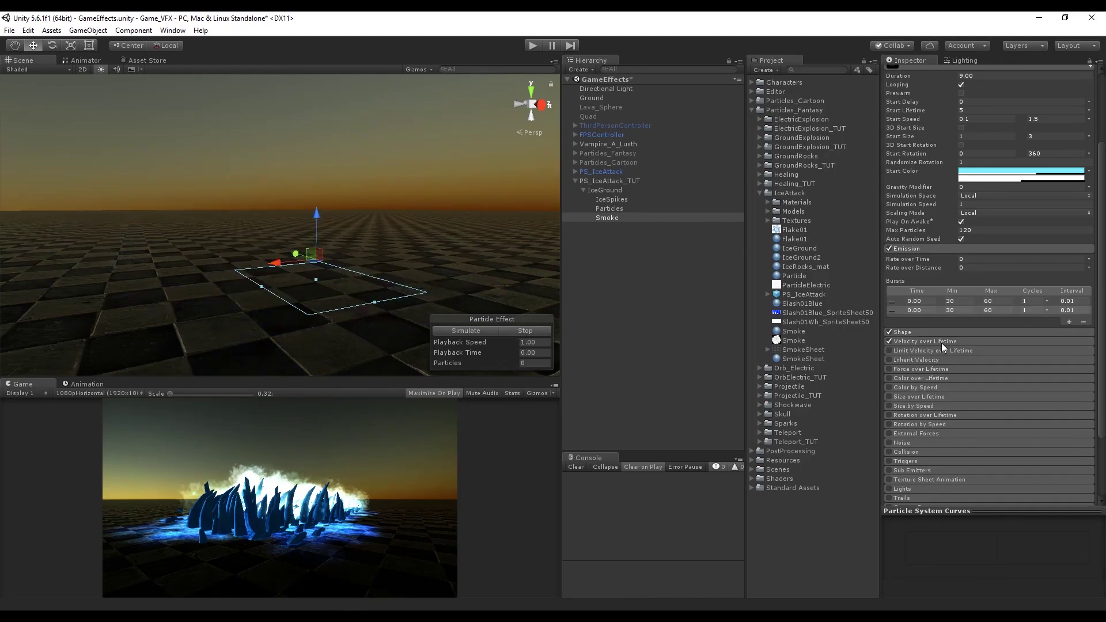
click(907, 378)
click(889, 378)
click(972, 388)
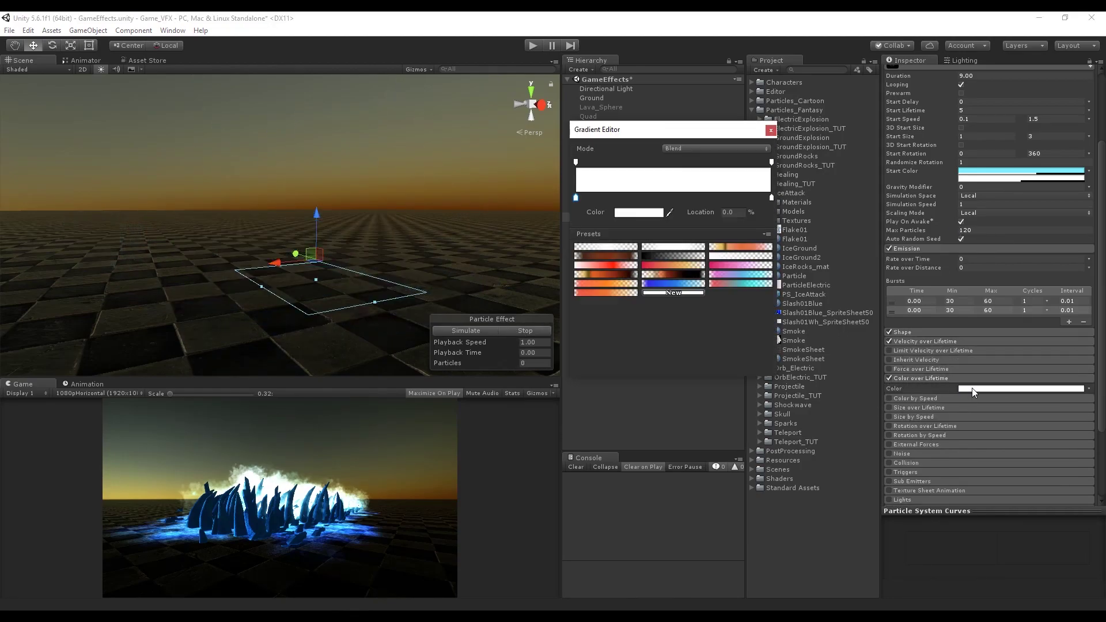
click(633, 248)
drag(638, 162, 608, 163)
click(771, 130)
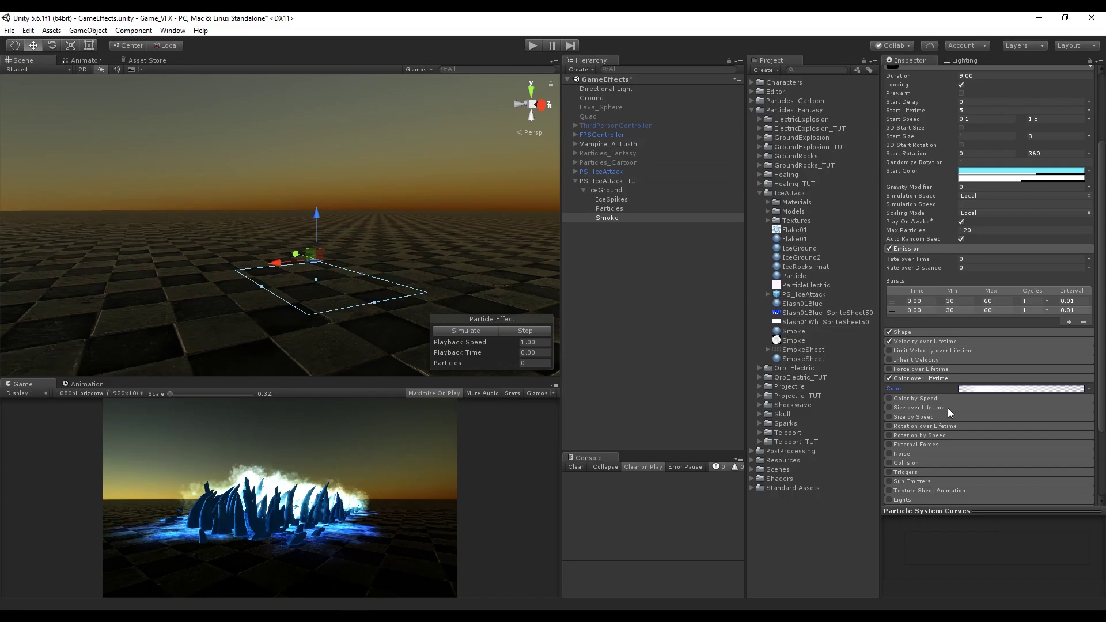
Enable Size over Lifetime on Smoke with a curve rising quickly to 1.0 and falling gradually to zero
click(909, 378)
click(956, 395)
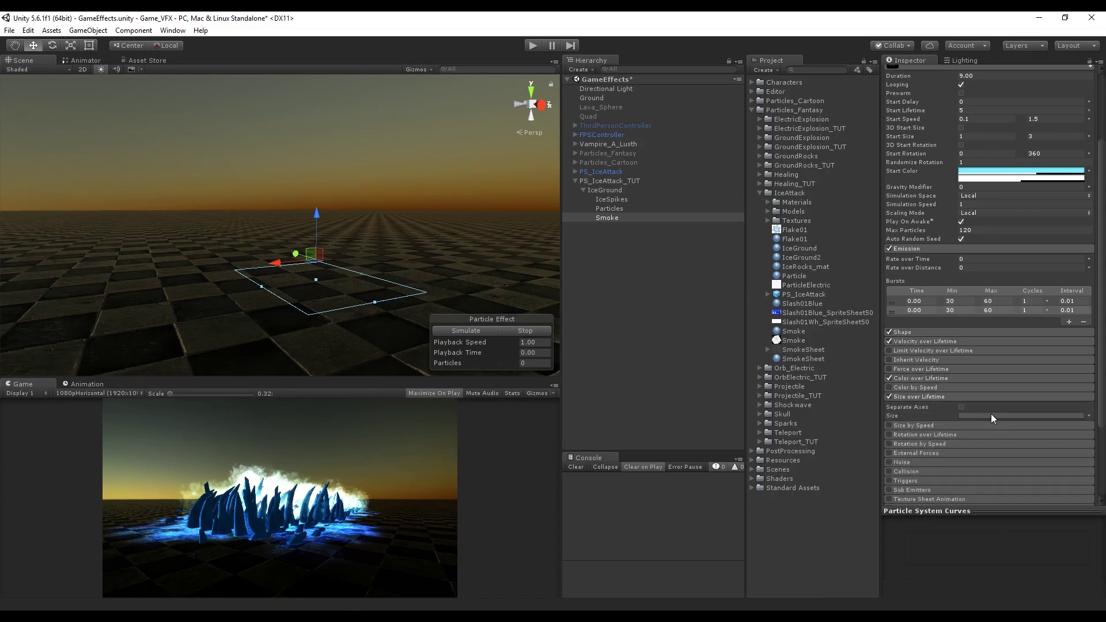
click(992, 415)
click(894, 588)
click(988, 517)
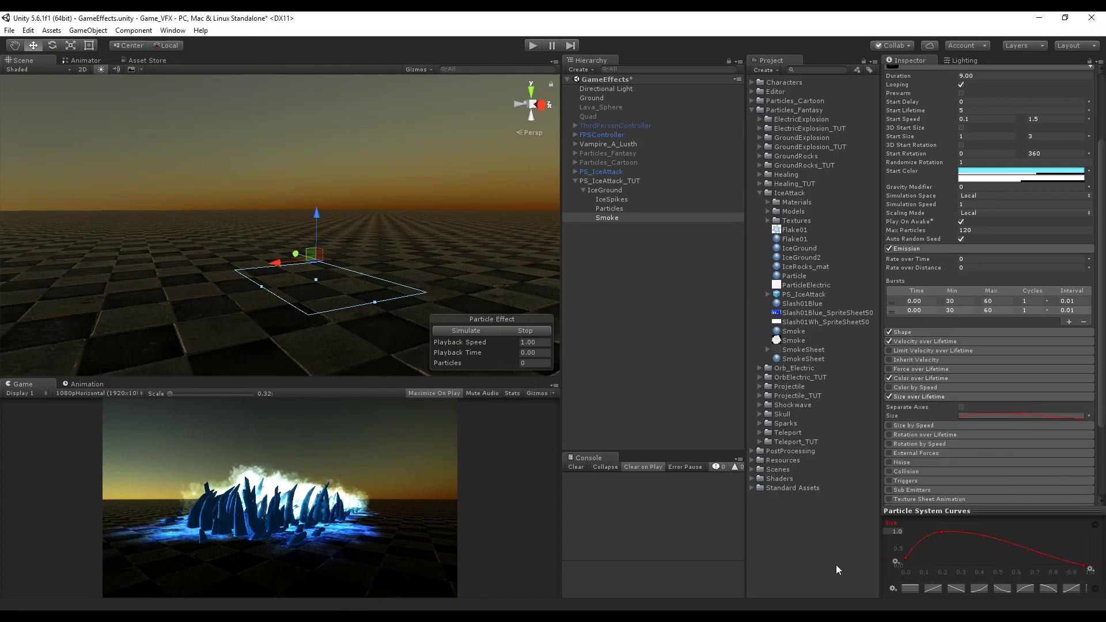
click(957, 397)
Enable Rotation over Lifetime on Smoke with a random Angular Velocity between 15 and 30, and preview the effect
click(916, 415)
click(890, 415)
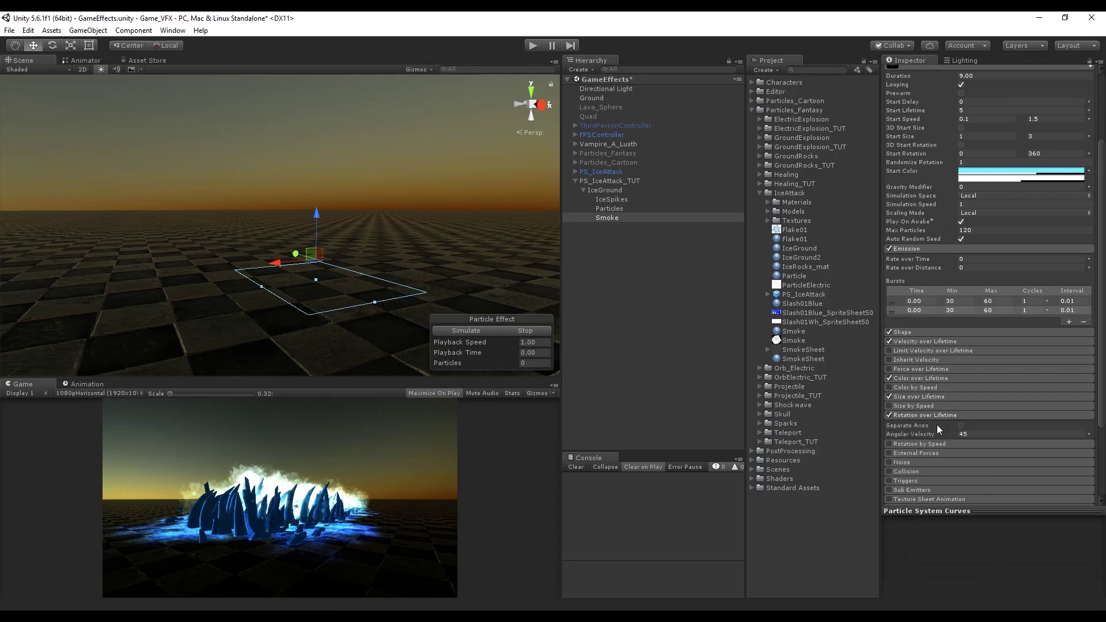
click(1088, 434)
click(997, 466)
click(1006, 434)
text(15)
click(1036, 434)
text(30)
click(466, 330)
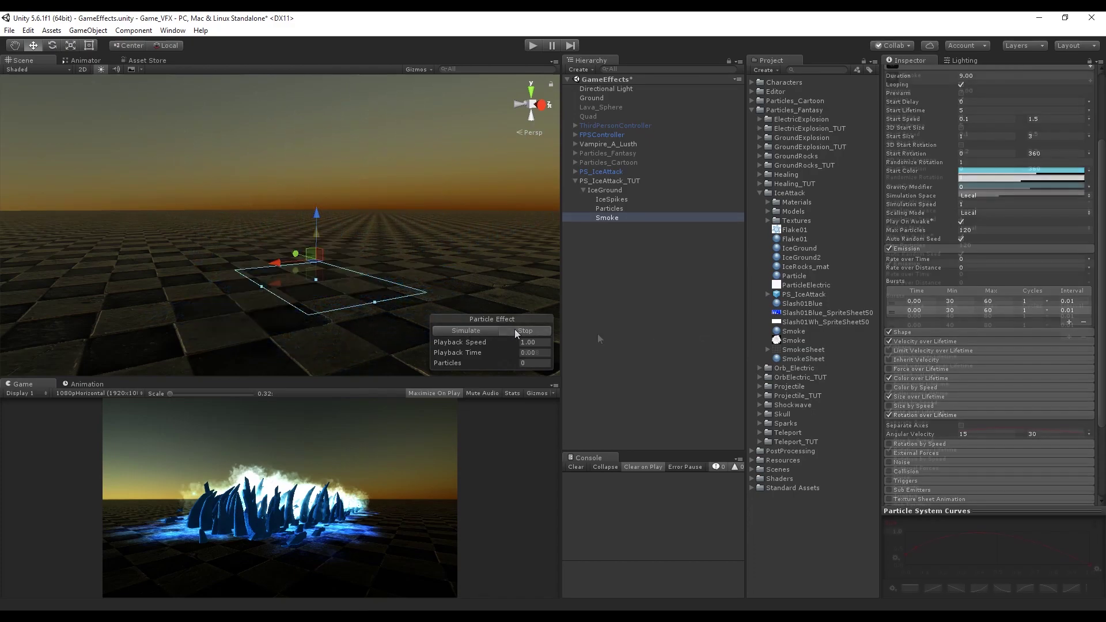
Add a new particle system named Derbis under IceGround and set its Duration to 9
click(613, 188)
right_click(610, 189)
click(645, 373)
click(985, 73)
text(Derbis)
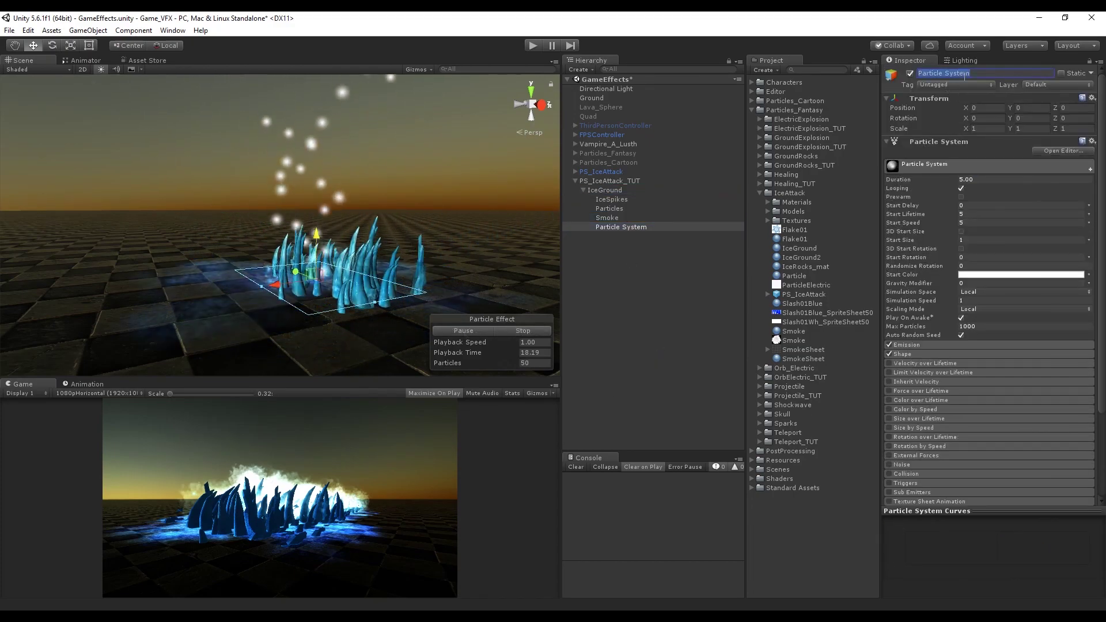
click(971, 180)
text(9)
key(Return)
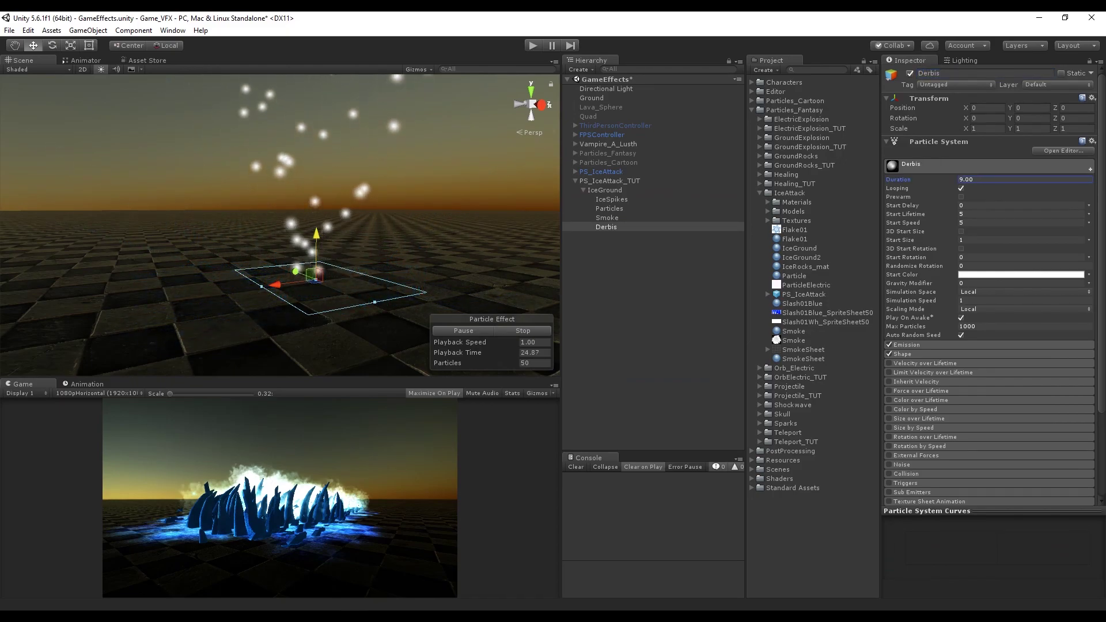
Set Derbis's Render Mode to Mesh and assign the Cube.000 mesh from the IceShards_Derbi model
scroll(980, 335, down, 10)
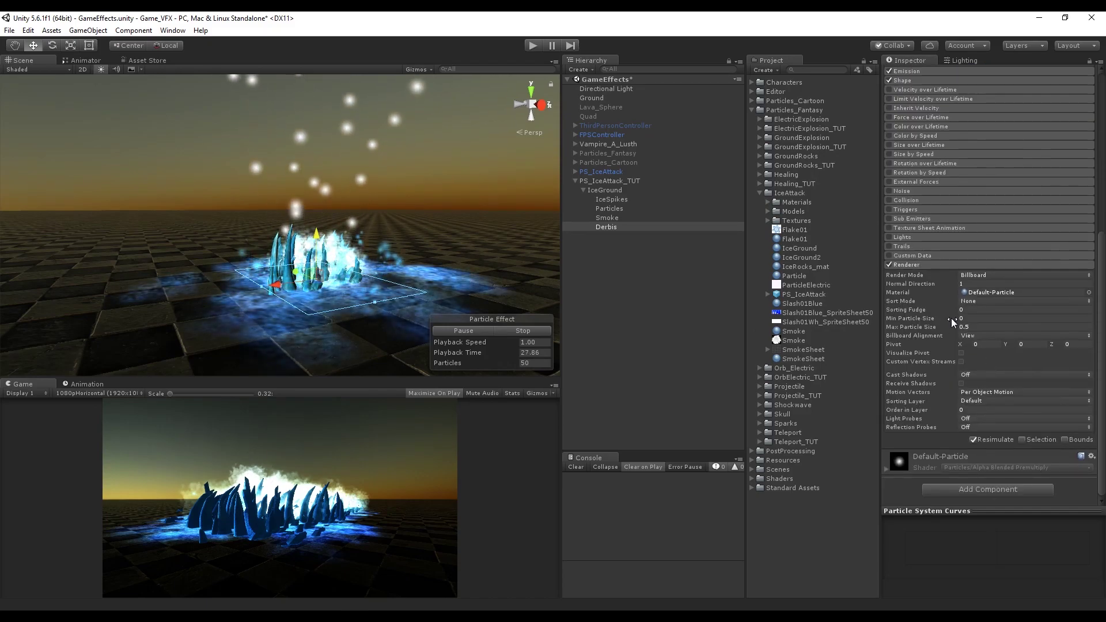
click(987, 276)
click(991, 337)
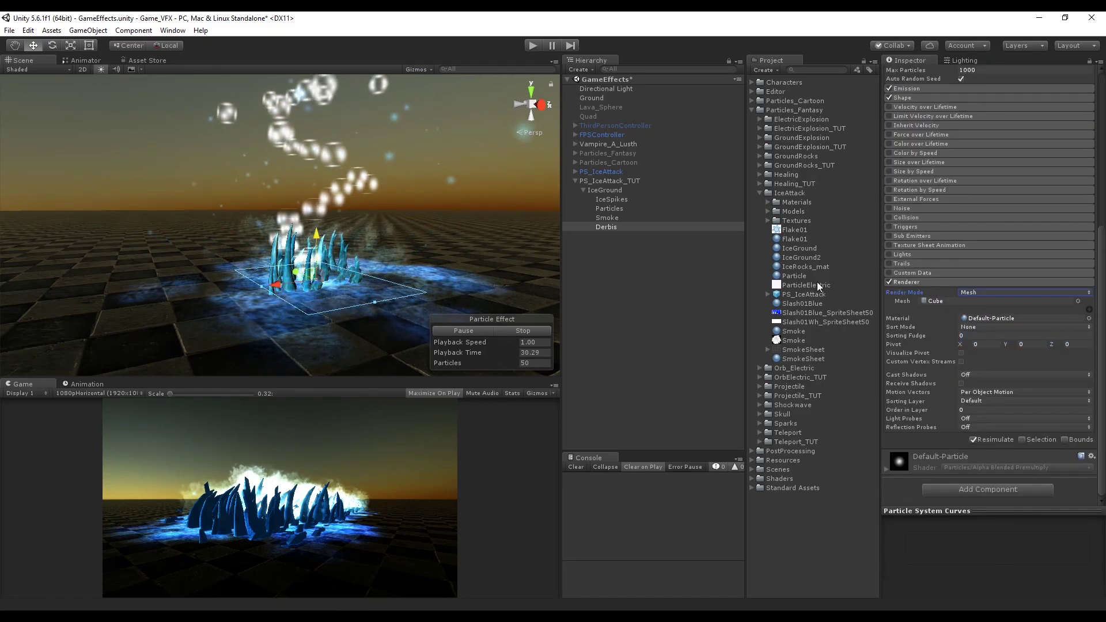
click(771, 211)
click(806, 258)
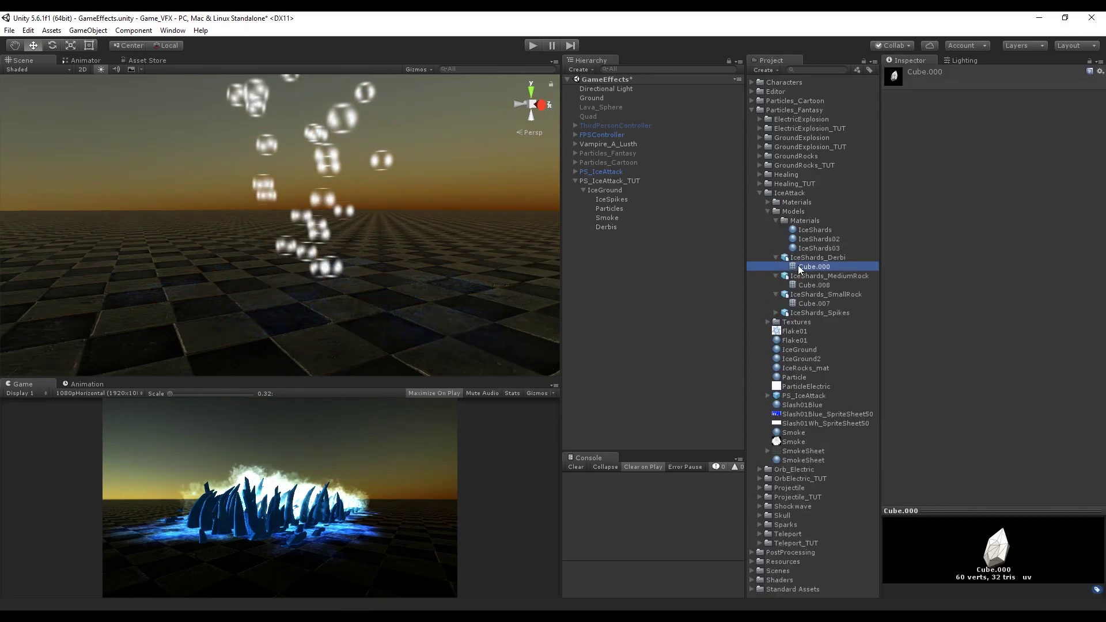
click(604, 226)
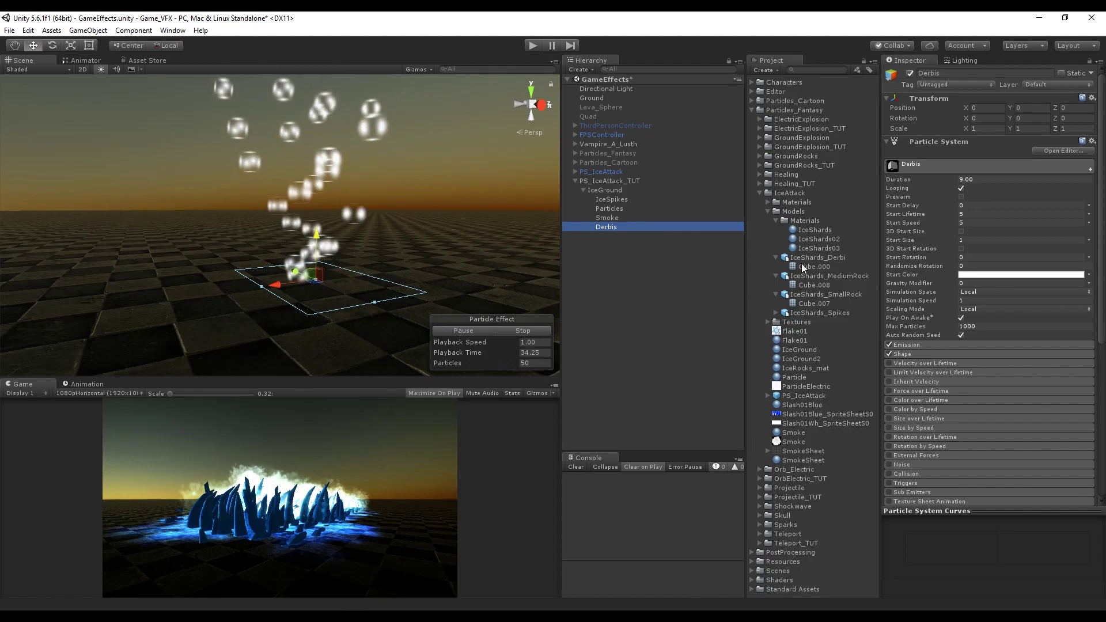
scroll(994, 403, down, 5)
drag(807, 268, 936, 300)
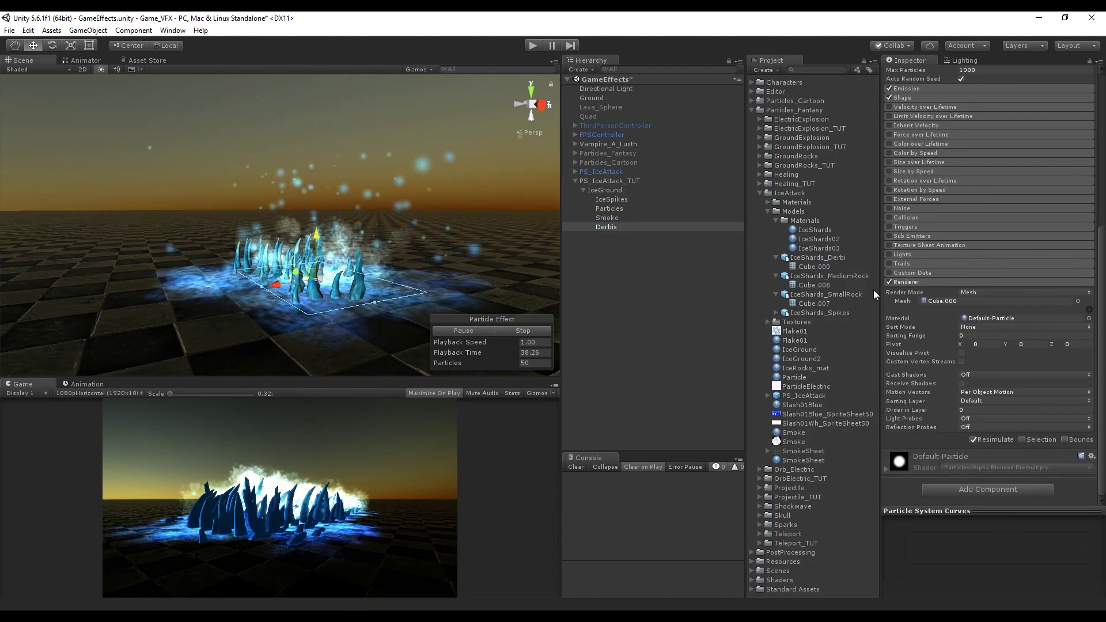
Move Derbis out of IceGround to sit directly under PS_IceAttack_TUT, and replay the effect
click(529, 331)
click(605, 227)
drag(607, 218, 604, 181)
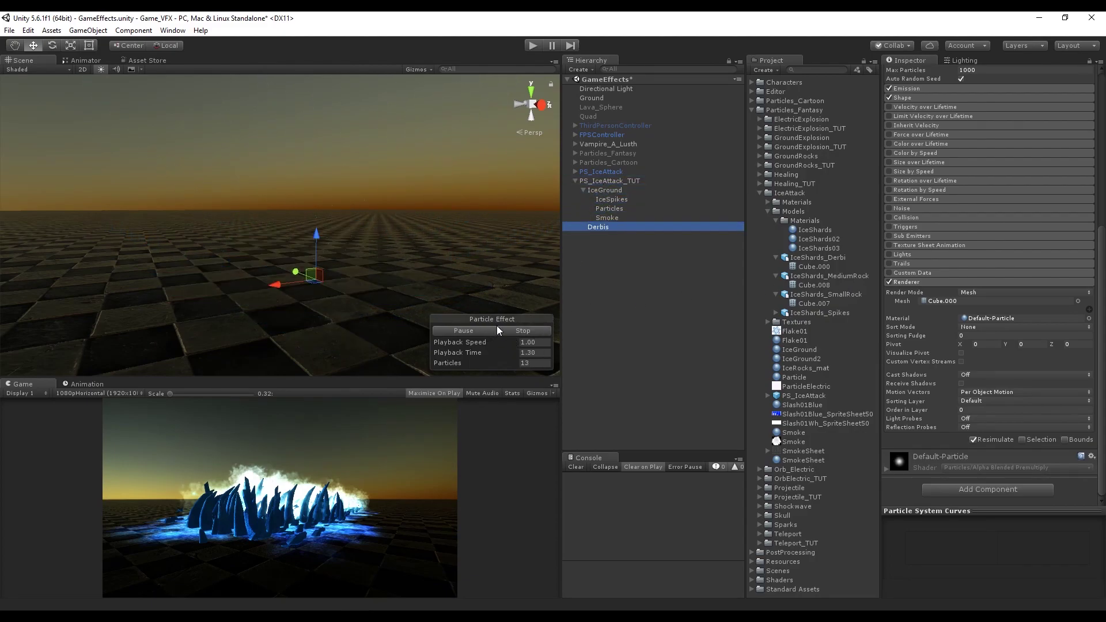
click(534, 331)
click(472, 331)
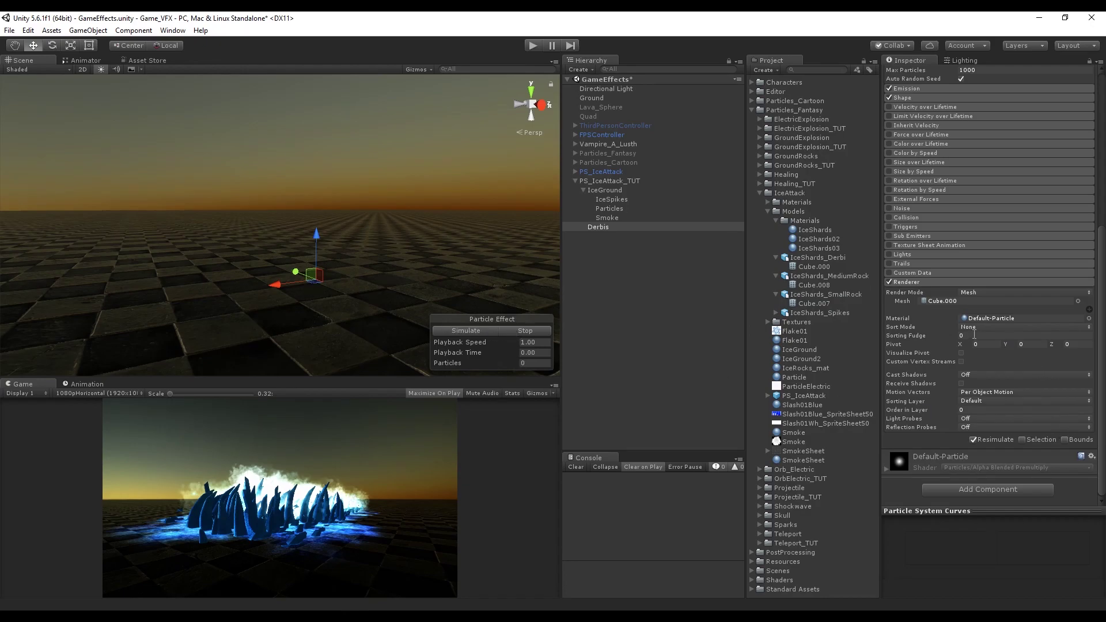
Set Derbis's Start Size to random between two constants, 2 and 15, and stop the preview
scroll(975, 352, up, 7)
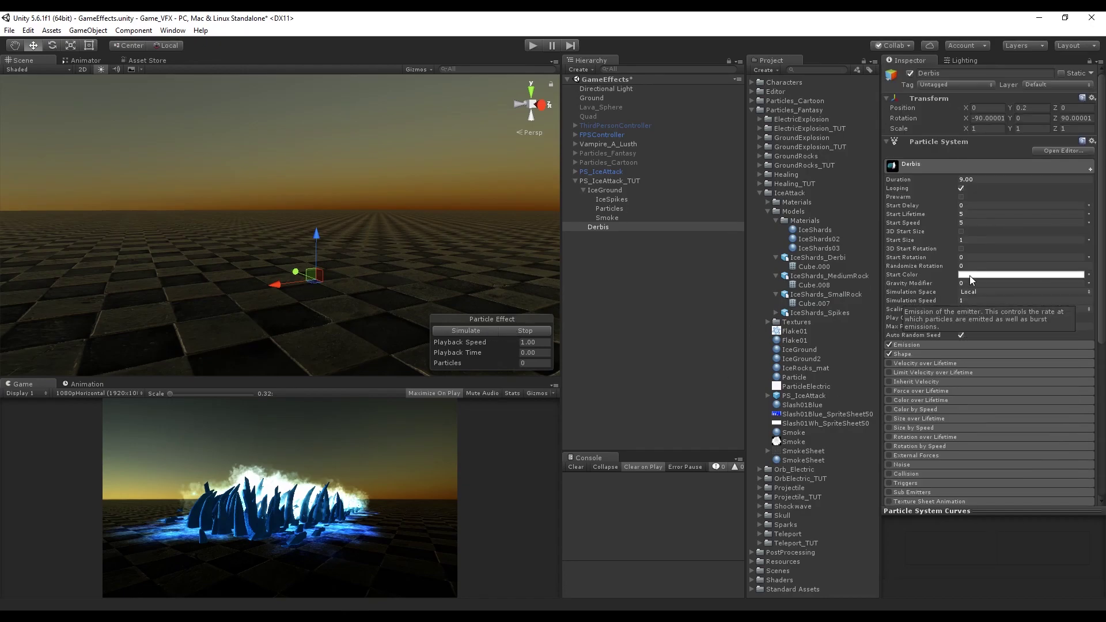
click(1089, 240)
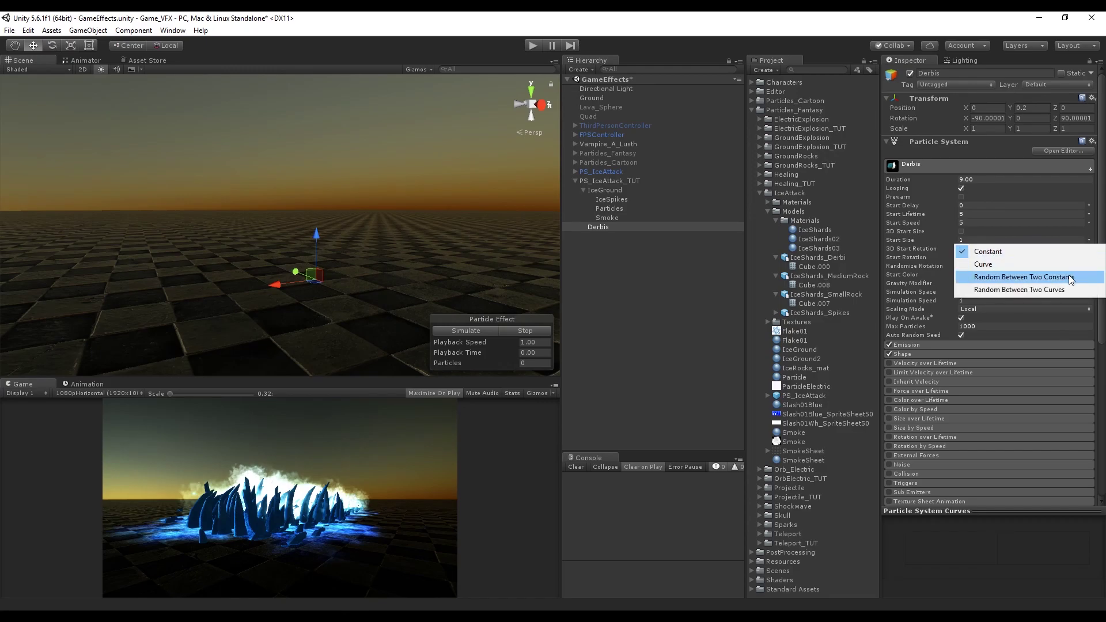
click(1069, 278)
click(983, 241)
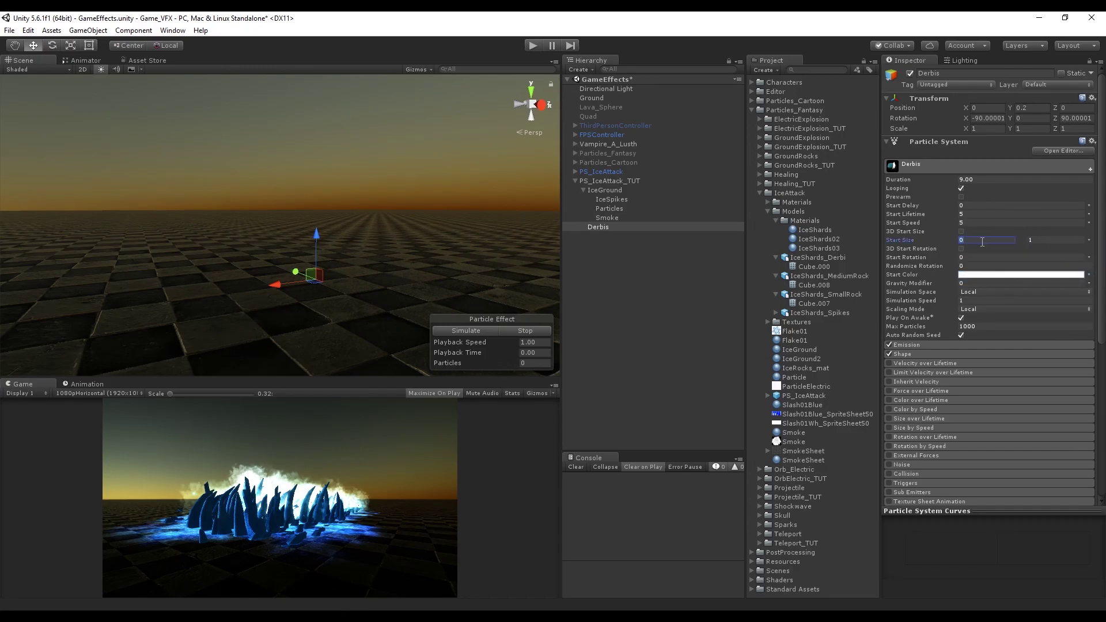
text(2)
key(Tab)
click(522, 330)
Set Derbis's Start Speed to random between two constants, 0.3 and 2
click(1089, 223)
click(988, 258)
click(996, 225)
text(.3)
key(Tab)
text(2)
Set Derbis's Start Lifetime to random between two constants, 3 and 6.5
click(1088, 215)
click(988, 250)
click(1014, 217)
text(3)
key(Tab)
Give Derbis a random Start Rotation between 0 and 360, with Randomize Rotation 1 and Max Particles 50
click(1091, 258)
click(1066, 293)
click(1070, 259)
text(360)
click(1069, 266)
text(1)
click(1019, 327)
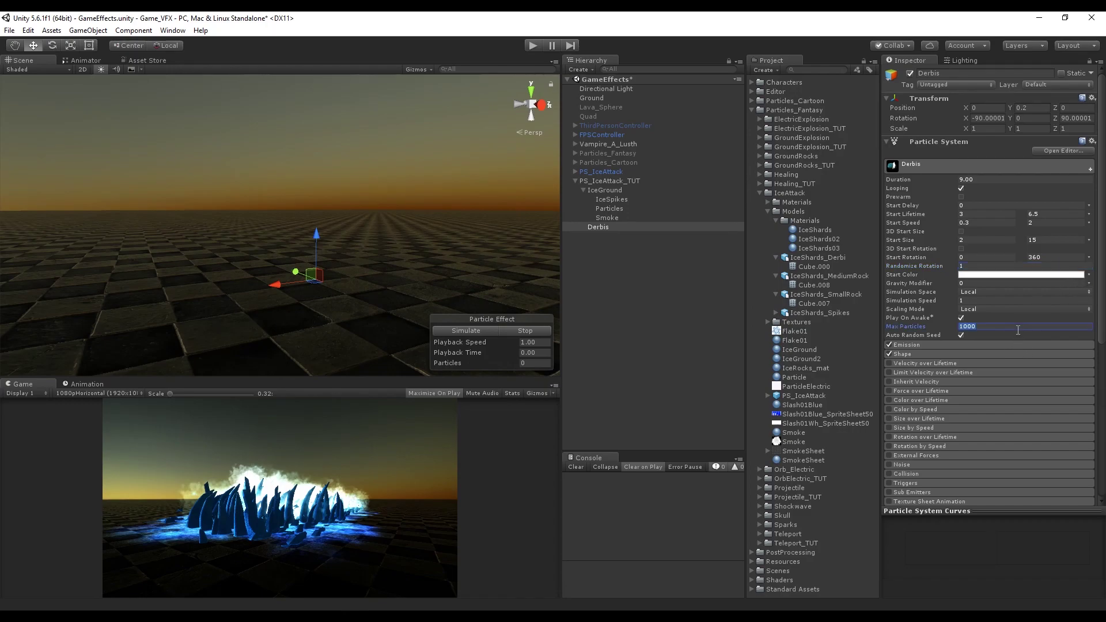
Set Derbis's emission Rate over Time to 0 and add two bursts, the second at time 0.20
click(972, 344)
click(975, 357)
text(0)
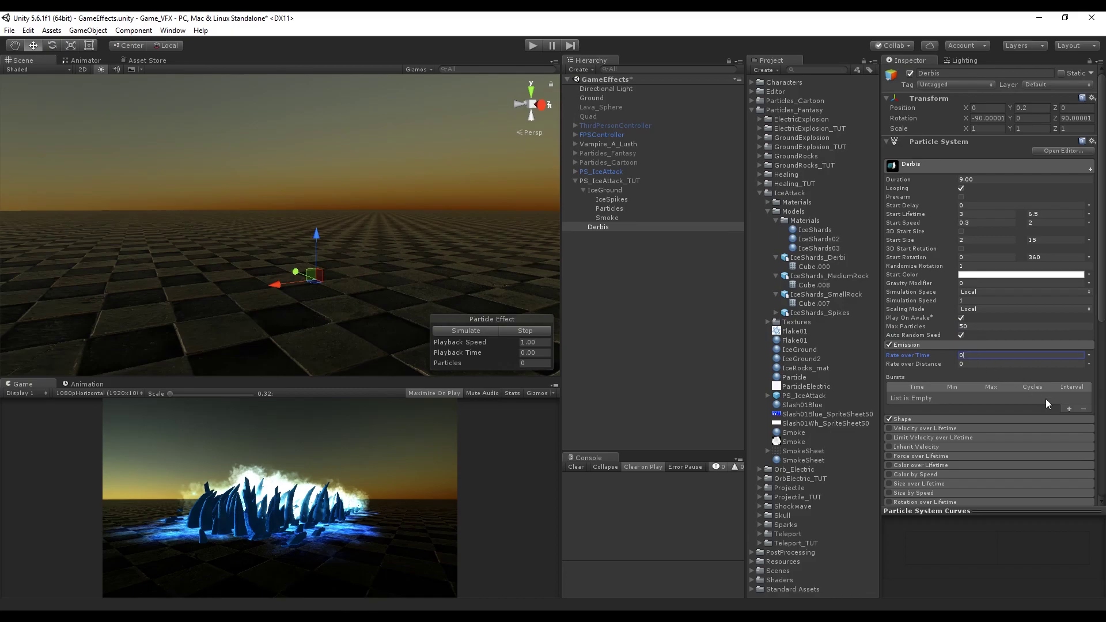
click(1070, 408)
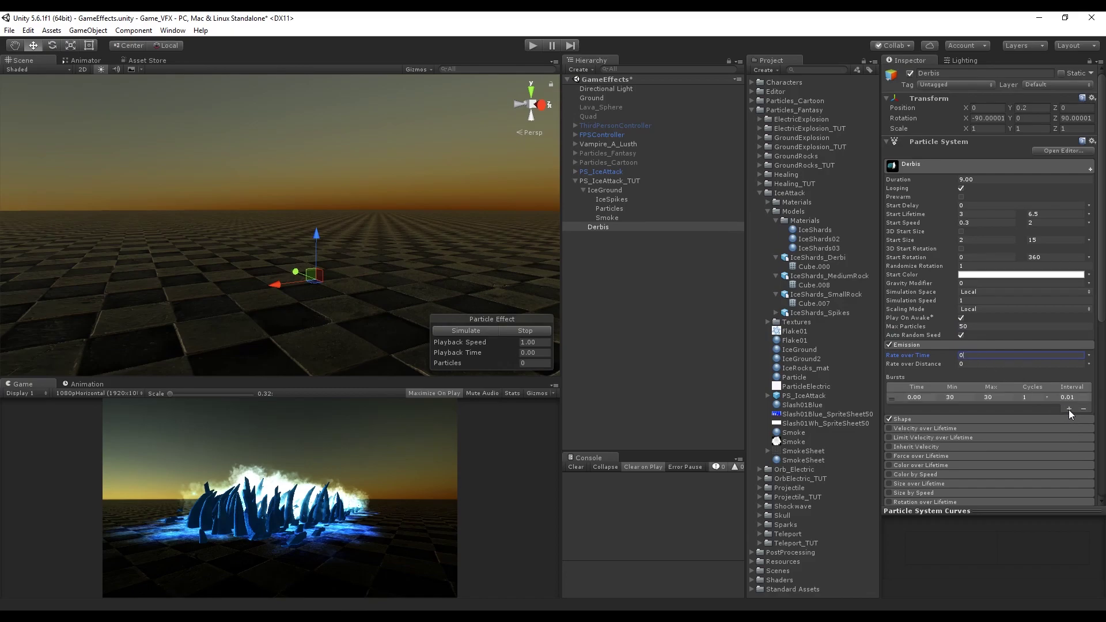
click(1070, 409)
drag(922, 406, 937, 407)
Set the first burst's Max to 60, enter a burst count range of 20 to 50, and preview the effect
click(997, 398)
text(60)
click(968, 409)
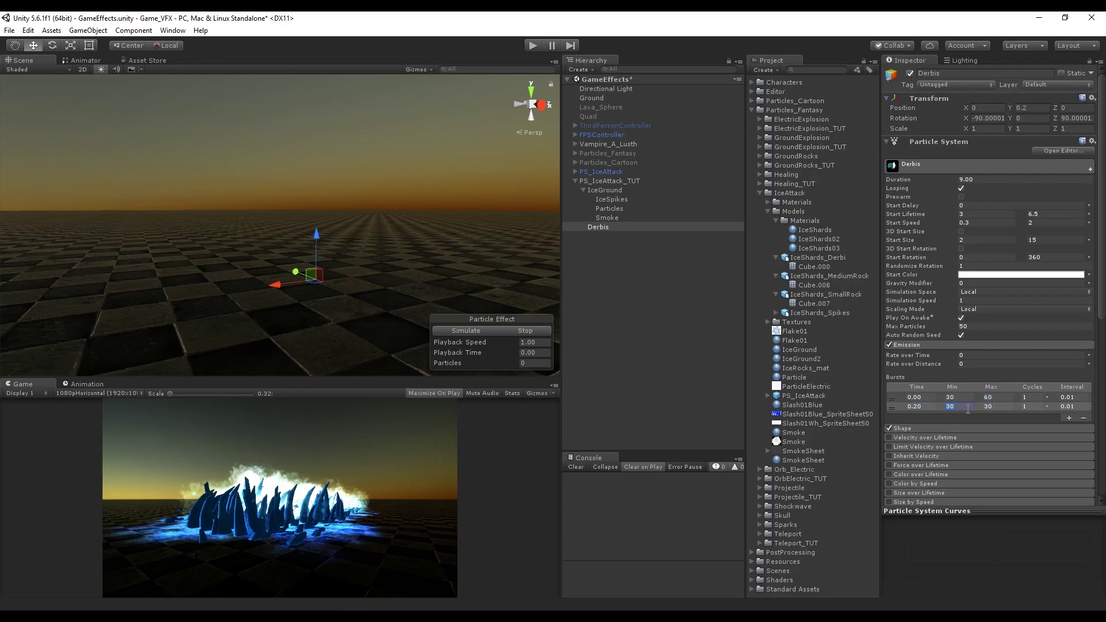
click(961, 399)
text(20)
click(1000, 400)
text(50)
click(966, 404)
click(465, 329)
click(521, 331)
Change Derbis's emitter Shape to Box with Box X 6 and Box Y 8, checking it against IceGround and IceSpikes
click(967, 345)
click(967, 354)
click(972, 391)
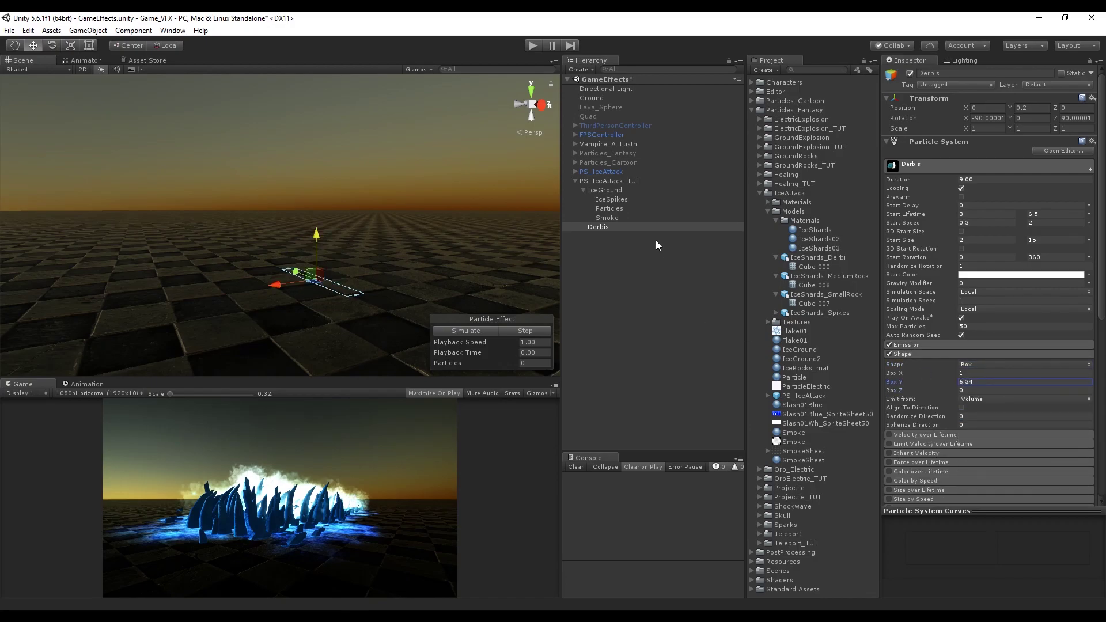
click(603, 191)
click(911, 364)
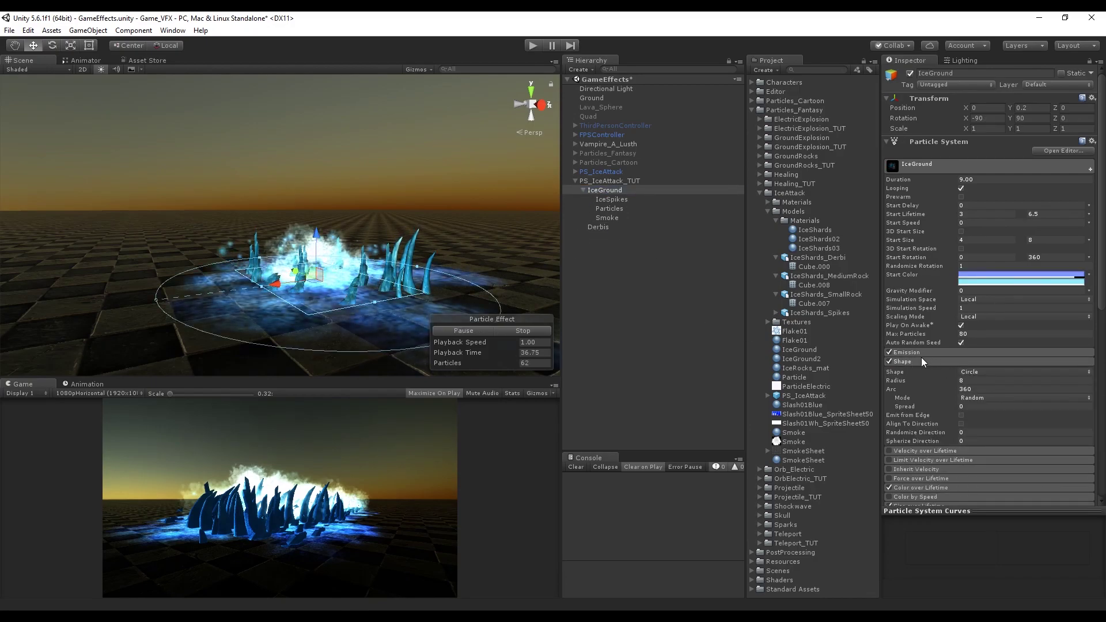
click(616, 199)
click(606, 227)
click(967, 374)
text(6)
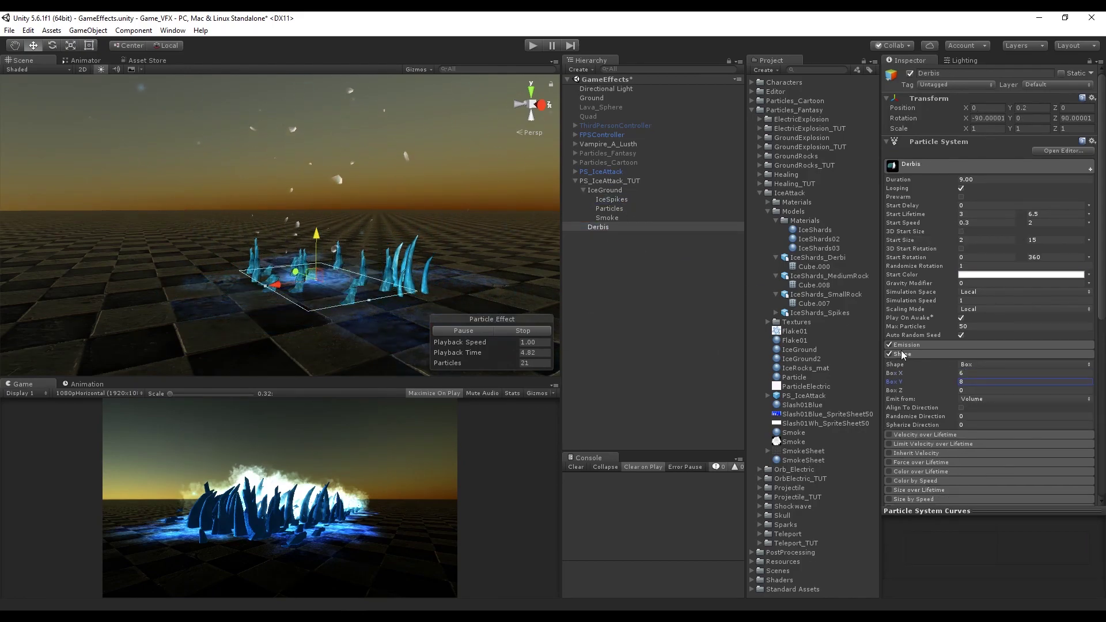
Enable Velocity over Lifetime on Derbis, set a random Gravity Modifier between 0.4 and 0.6, and preview the effect
click(896, 354)
click(1088, 283)
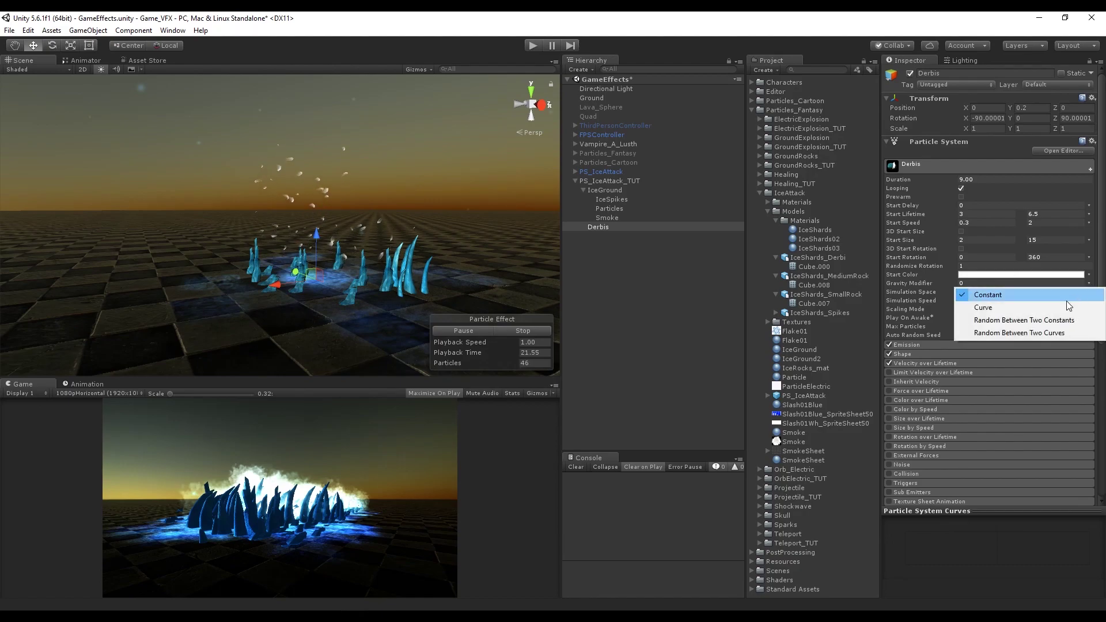
click(1046, 320)
click(1003, 282)
text(.4)
click(1037, 283)
text(.6)
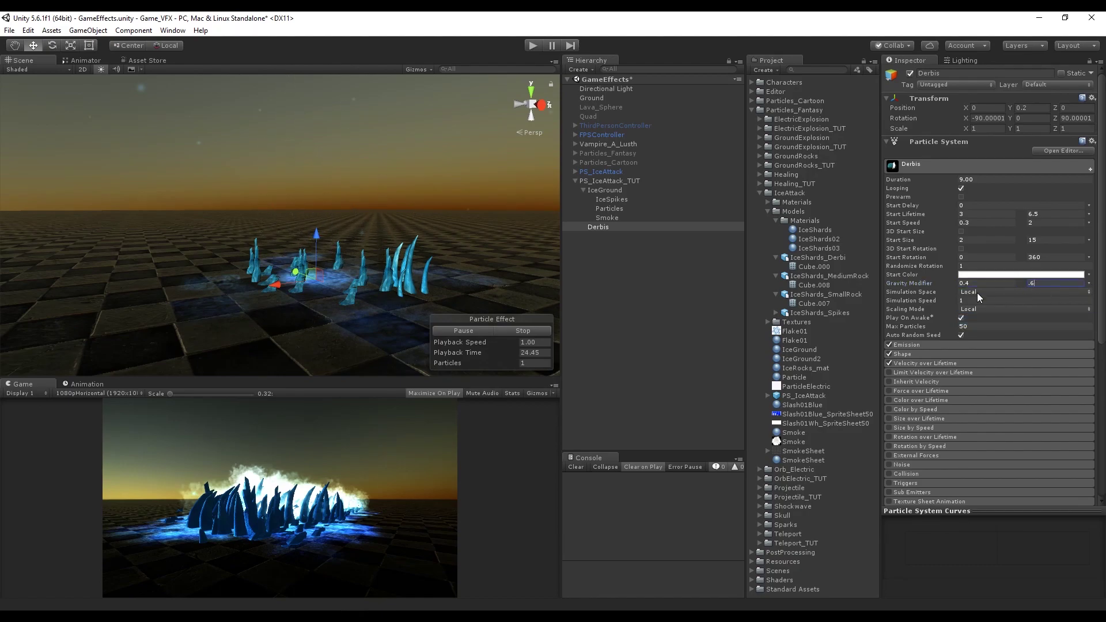
click(454, 330)
click(514, 332)
click(444, 327)
click(511, 331)
Assign the IceShards material to Derbis and replay the effect
scroll(982, 350, down, 6)
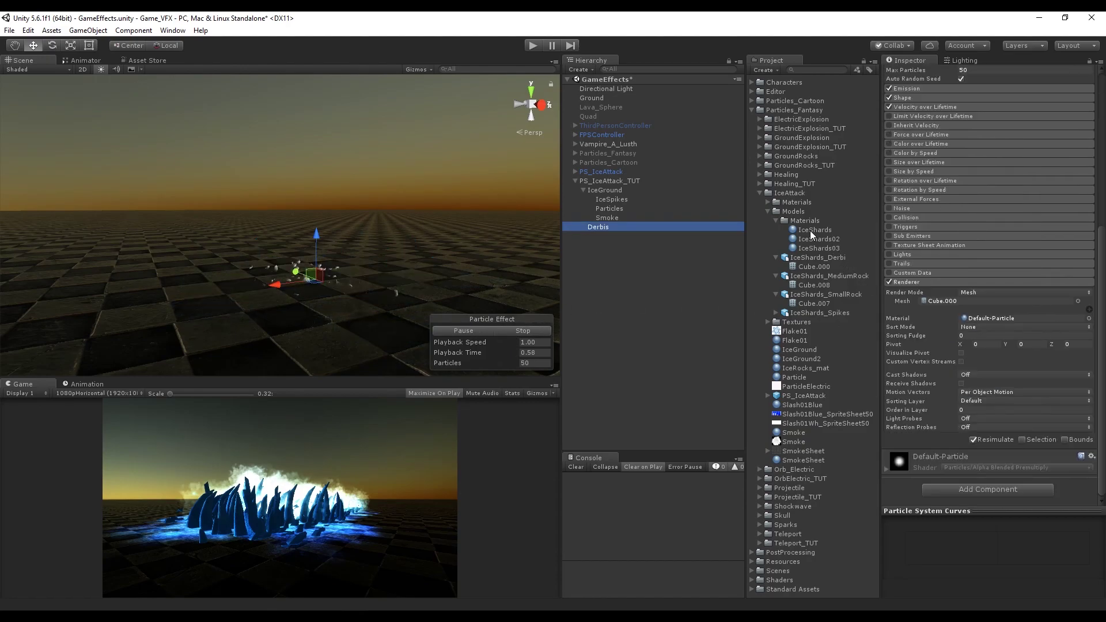
drag(811, 230, 597, 227)
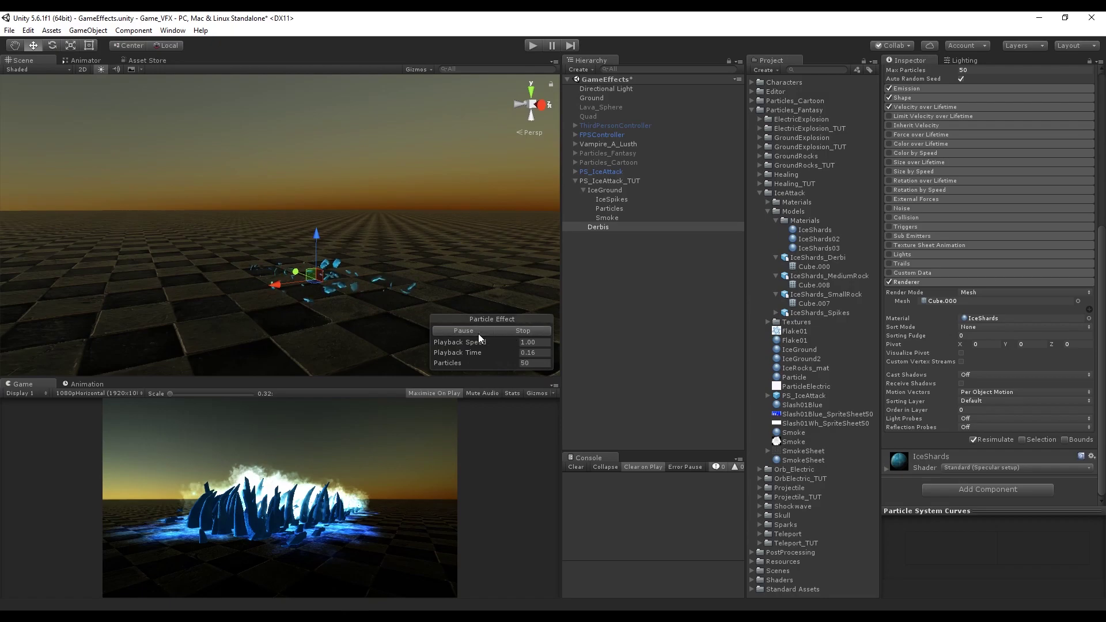
click(502, 329)
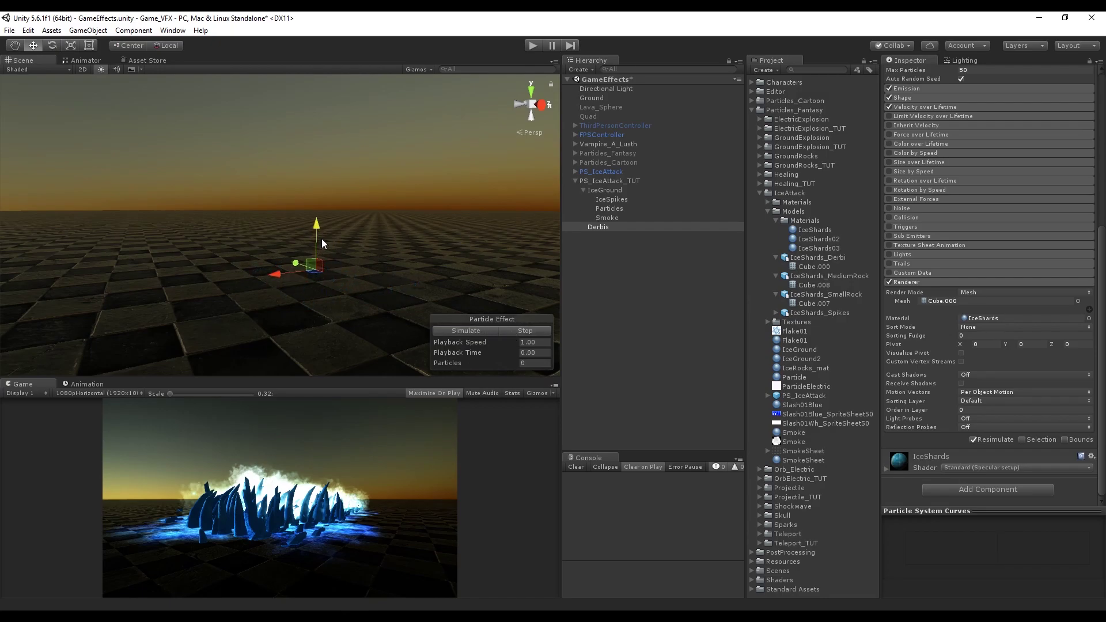
click(478, 331)
click(518, 332)
Set Derbis's Velocity over Lifetime to random between two constants, entering -6 for X and 5 for the second Z value, and preview it
click(911, 252)
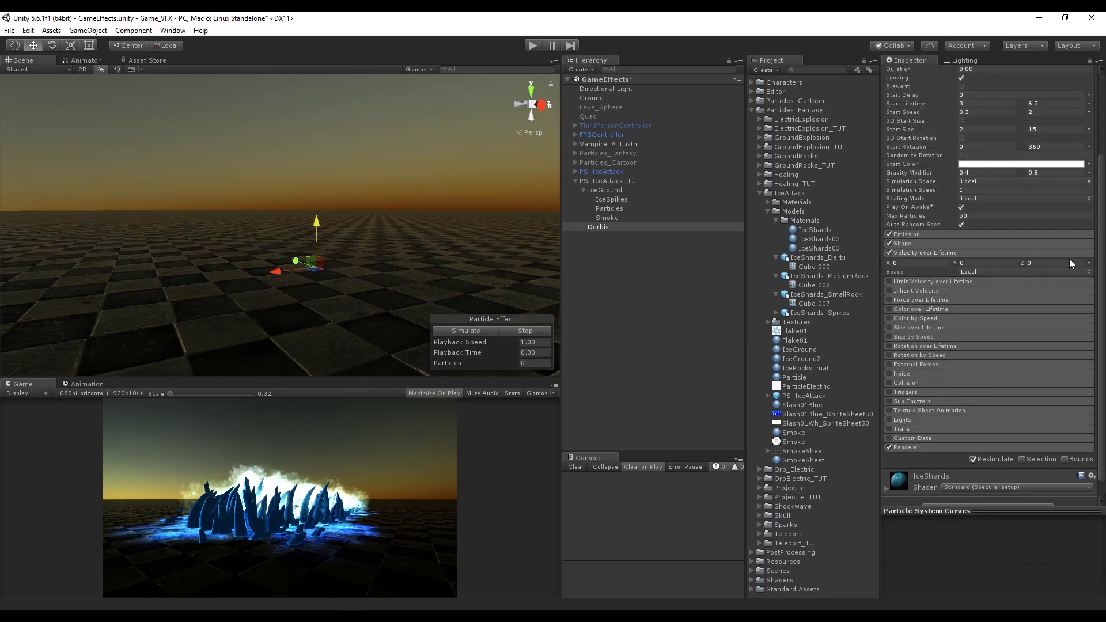
click(1089, 263)
click(1037, 300)
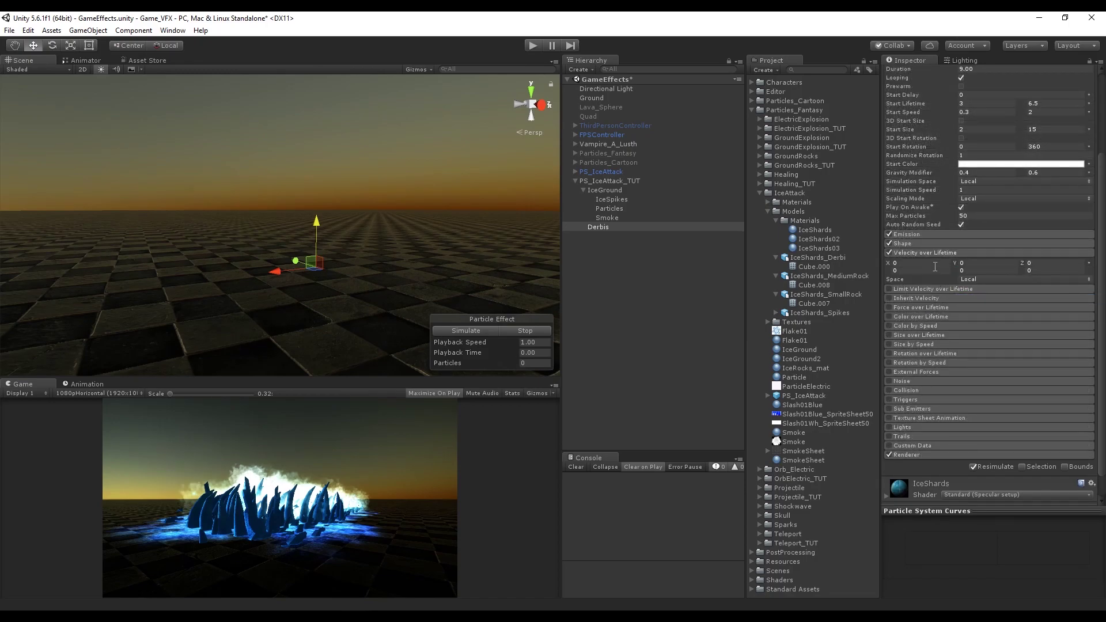
text(-6)
key(BackSpace)
text(6)
click(978, 264)
click(1041, 271)
text(5)
click(482, 334)
click(518, 329)
click(490, 333)
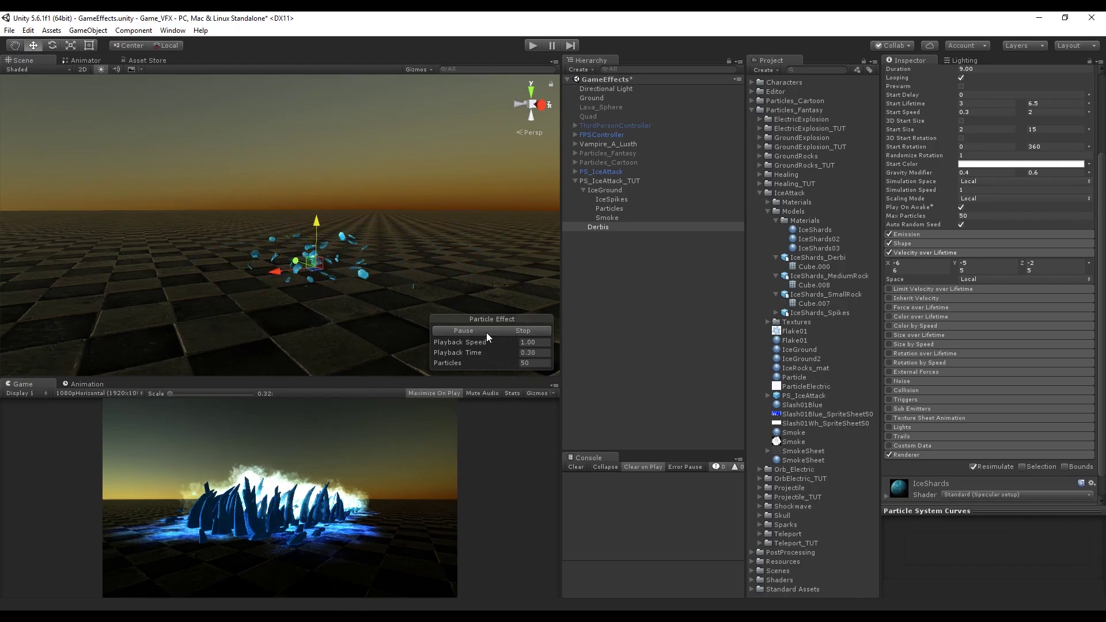
click(516, 335)
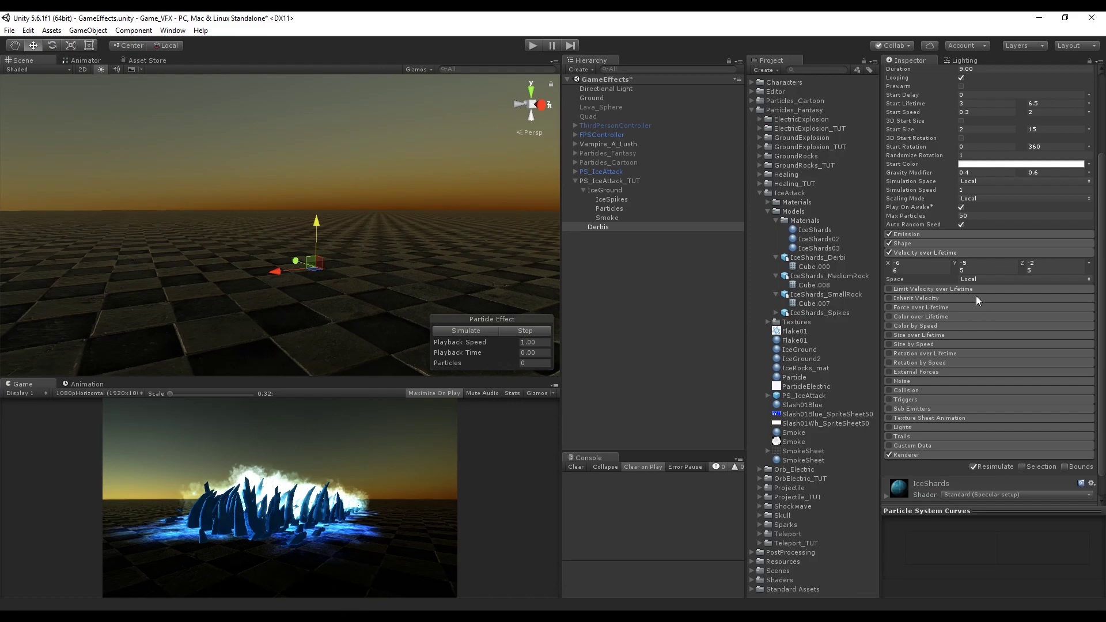
click(927, 254)
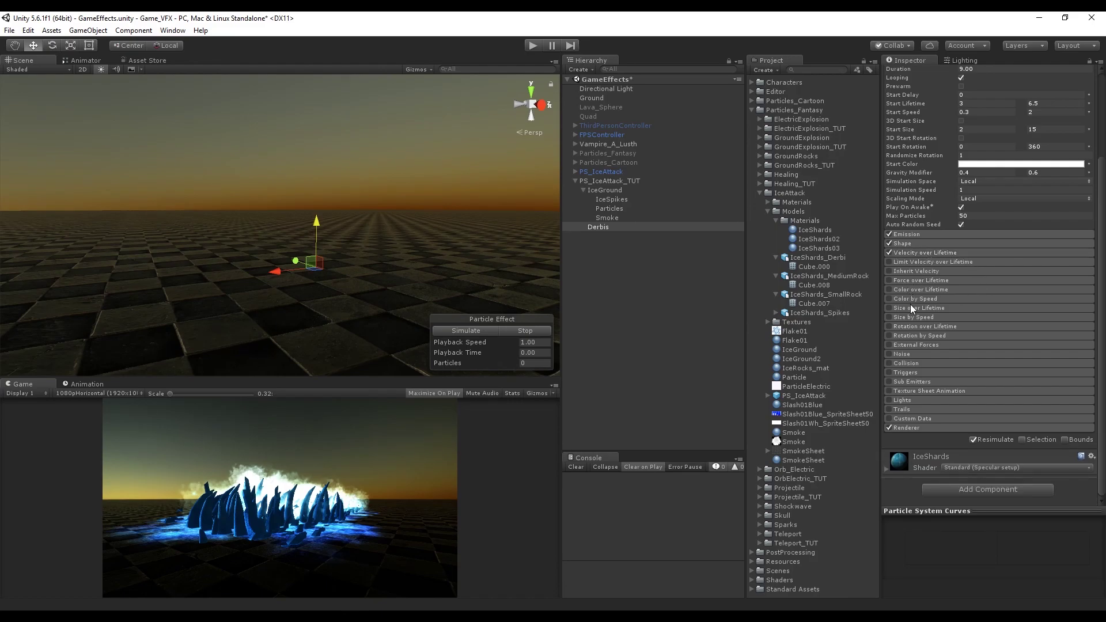
Enable Collision on Derbis with the World type and preview how the shards collide
click(889, 364)
click(932, 373)
click(916, 396)
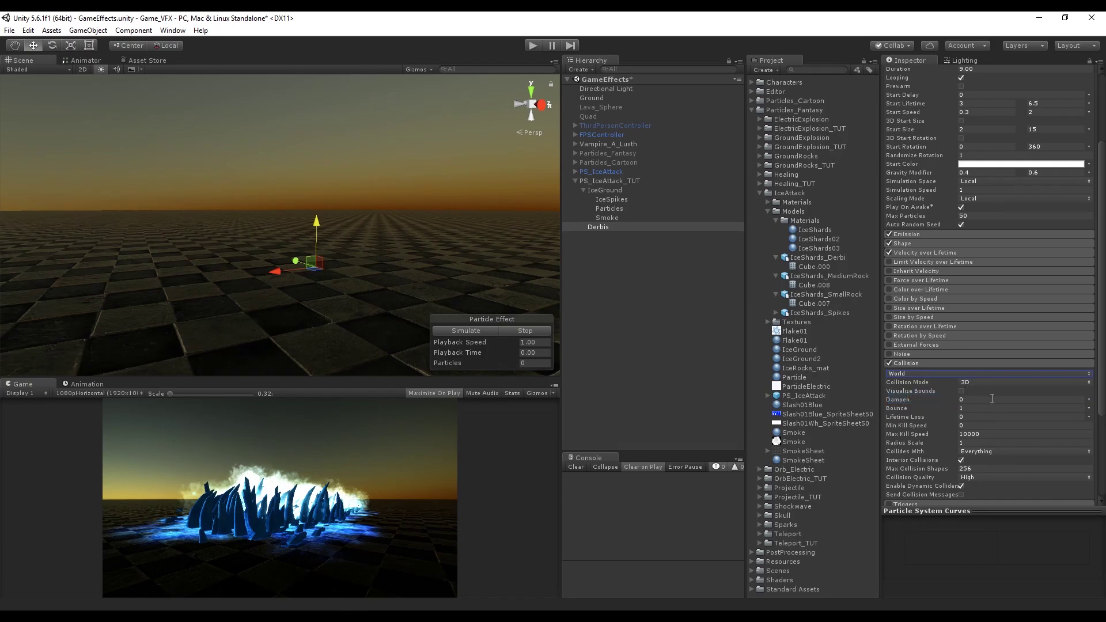
click(480, 331)
click(515, 330)
click(481, 331)
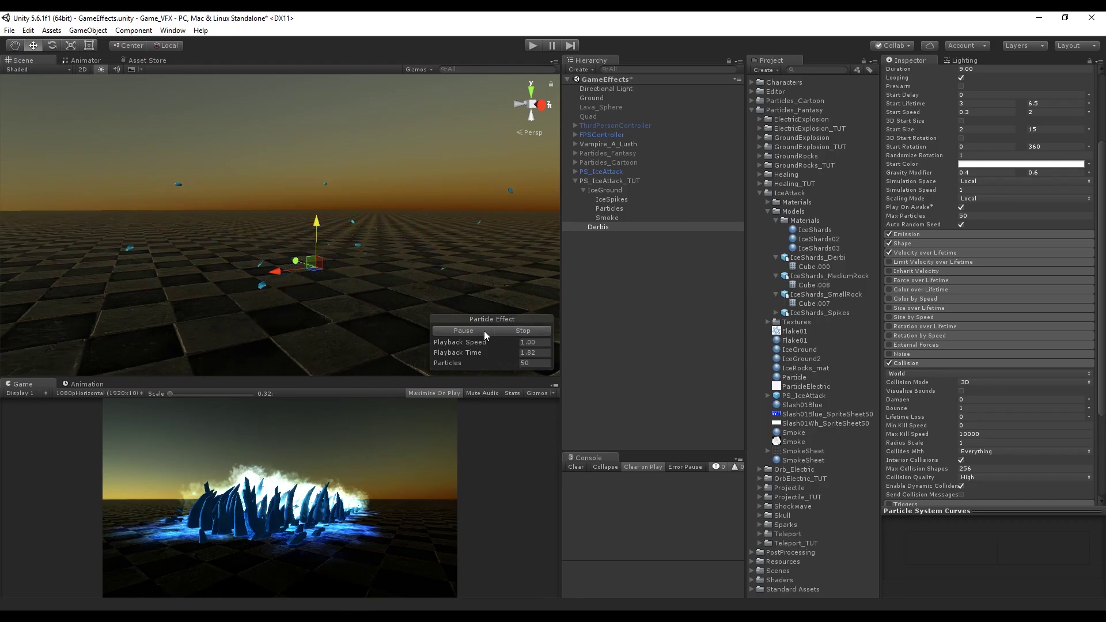
click(515, 327)
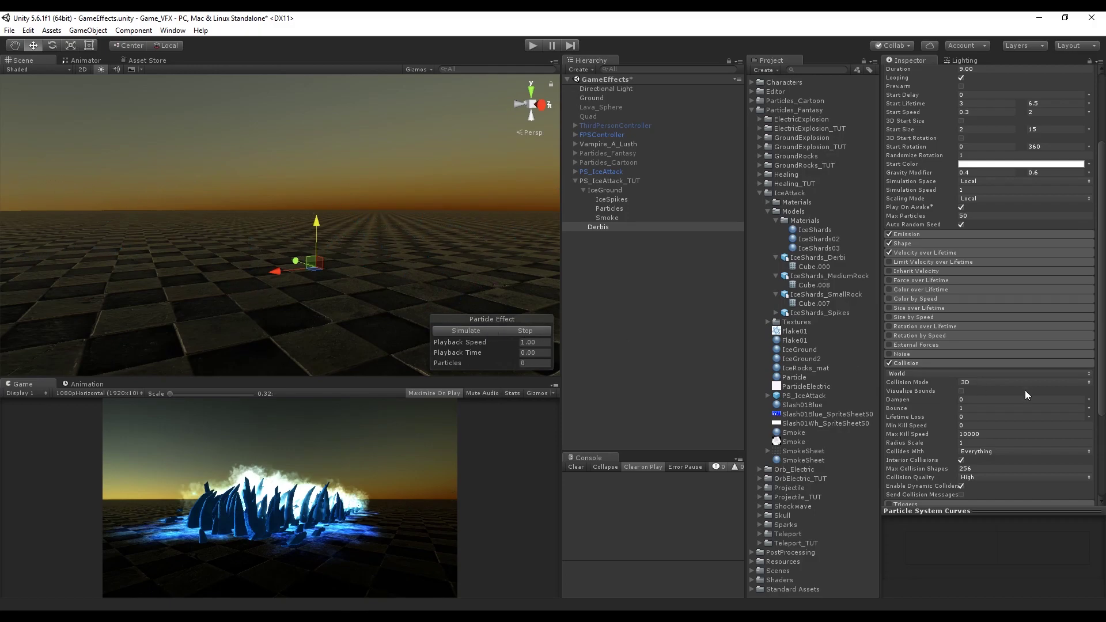
Visualize the collision bounds while reducing Derbis's Radius Scale to 0.05 and finally 0.03, and hide the bounds again
click(961, 391)
click(460, 331)
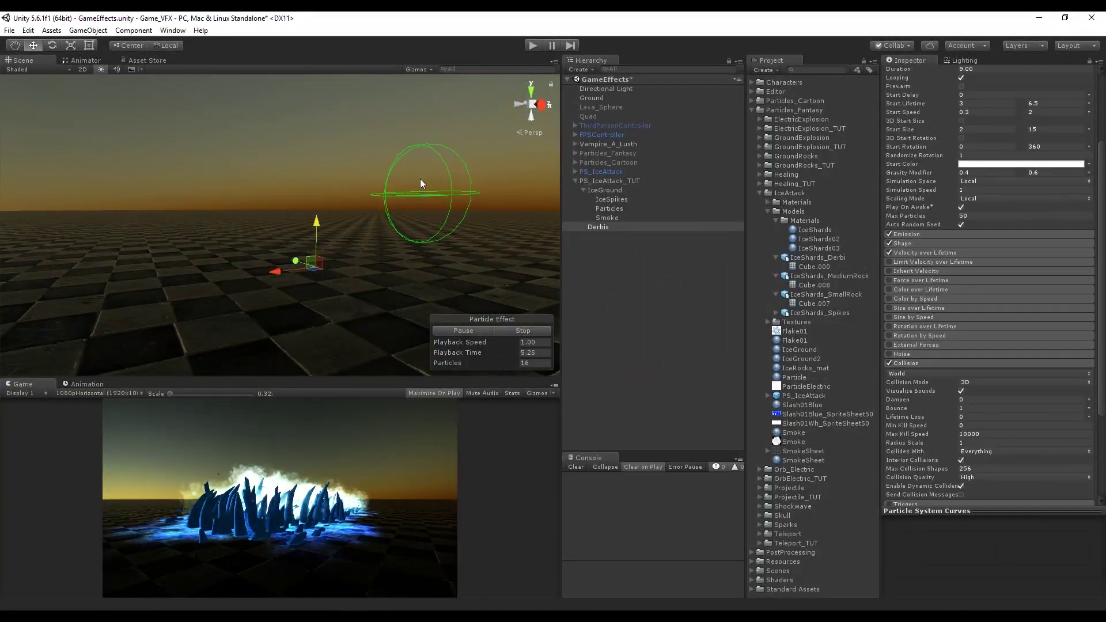
click(526, 331)
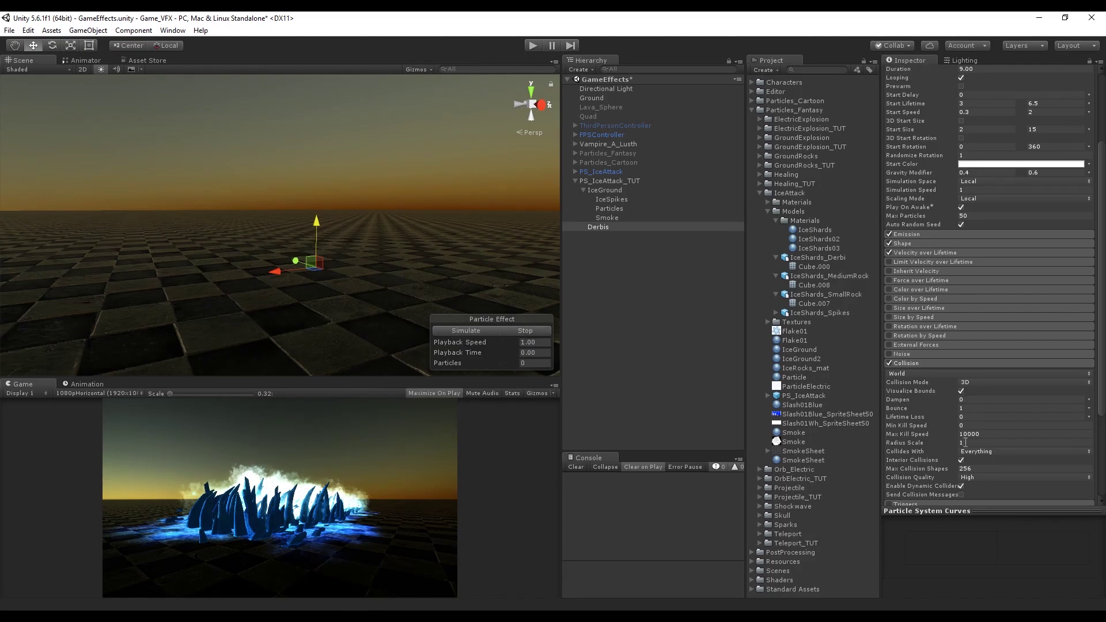
click(966, 442)
key(Return)
click(458, 329)
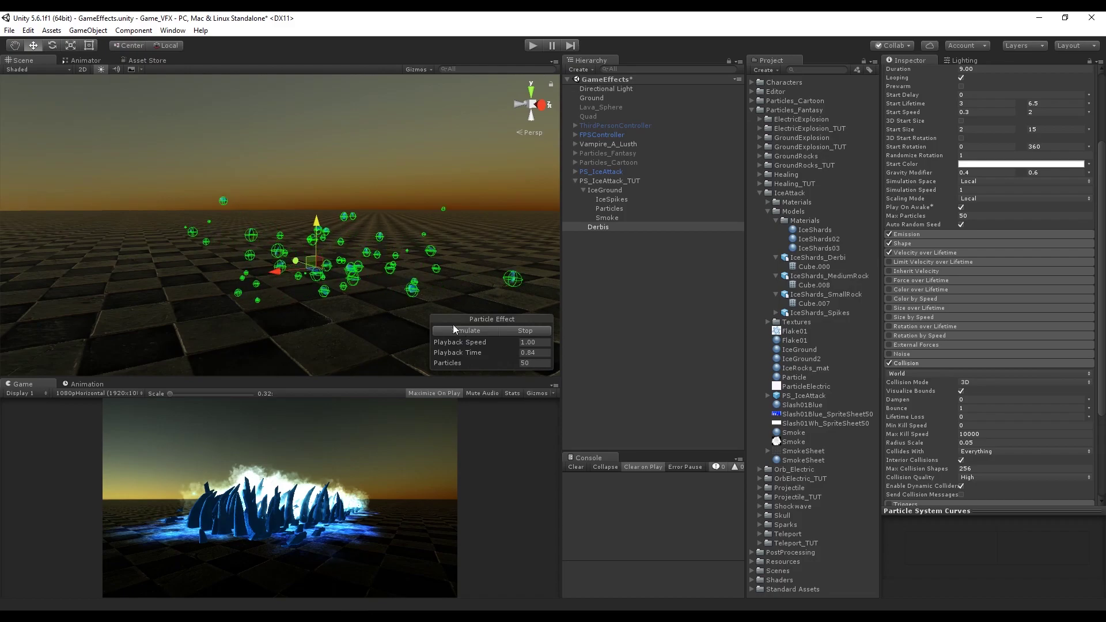
scroll(422, 294, up, 3)
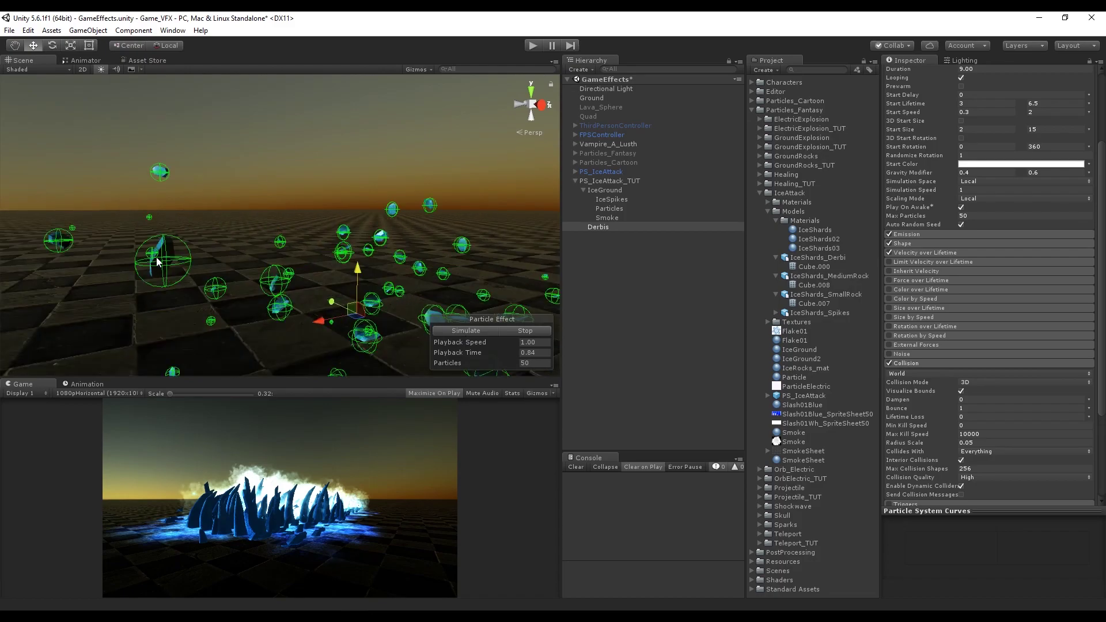
scroll(162, 256, down, 3)
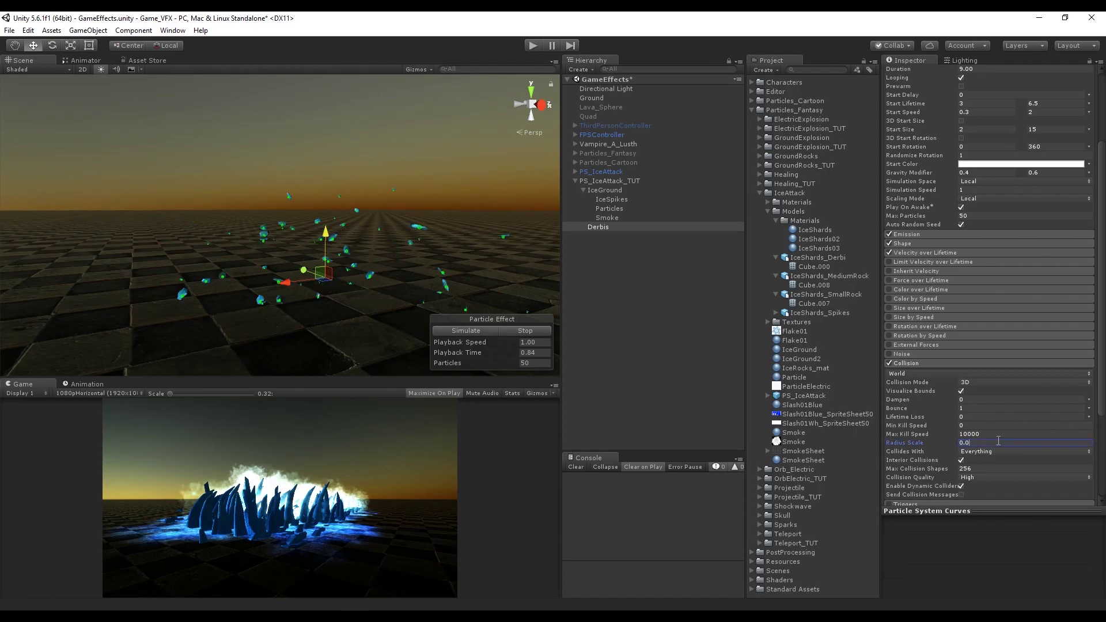
text(3)
click(476, 331)
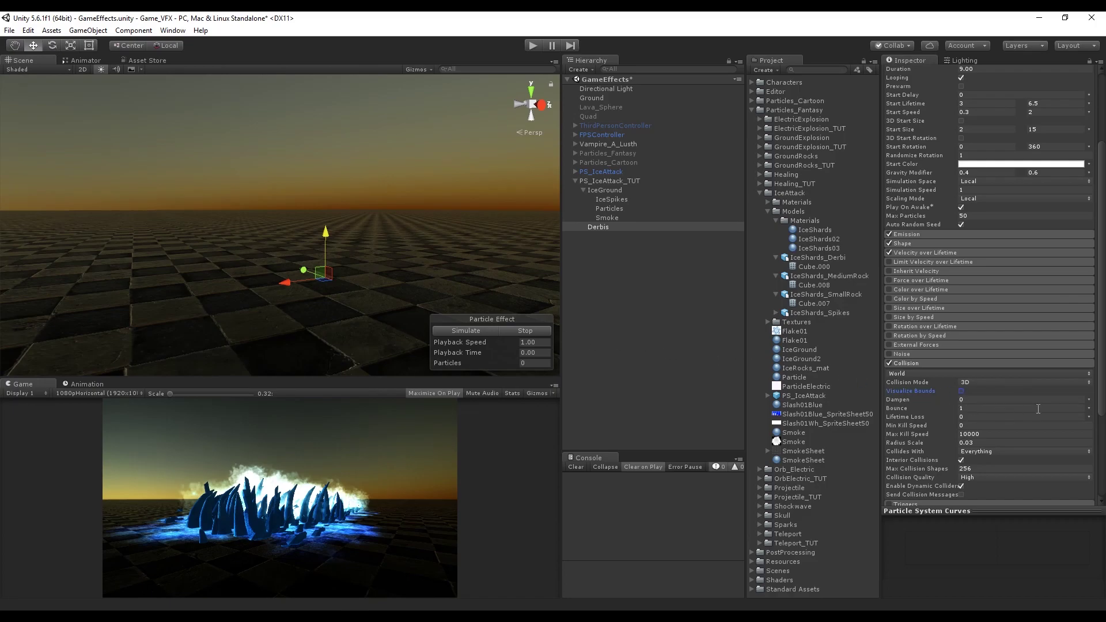
Set Derbis's collision Dampen to random between two constants, 0.04 and 0.15, and preview the effect
click(1089, 402)
click(1054, 419)
click(1008, 400)
text(.04)
click(486, 333)
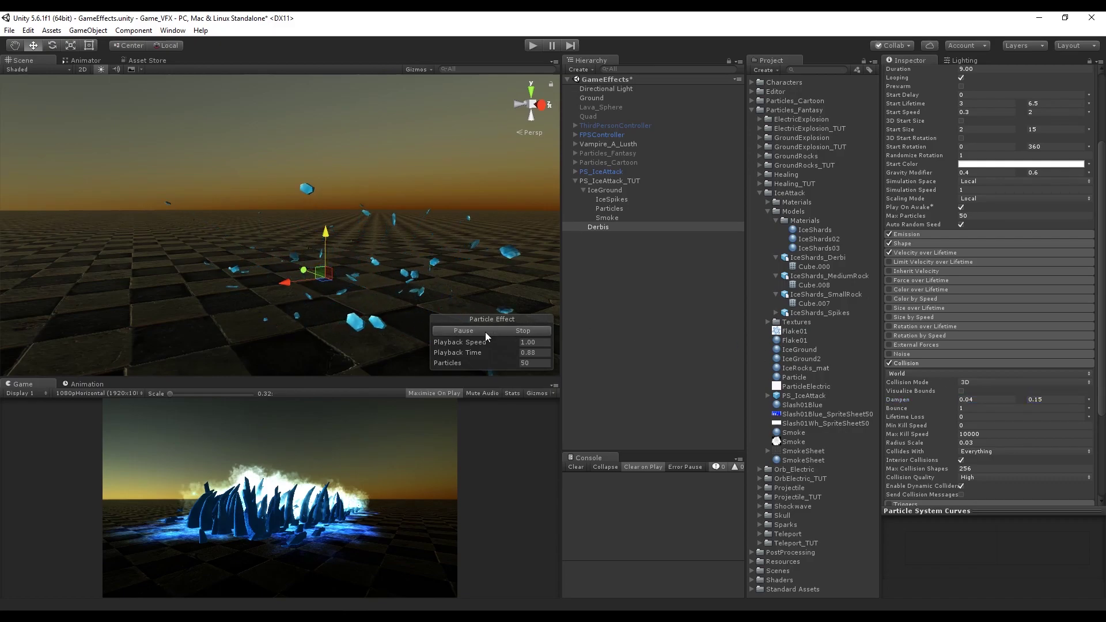
click(522, 331)
Set Derbis's collision Bounce to random between two constants, 0.3 and 0.6, and replay the effect
click(1089, 408)
click(1026, 434)
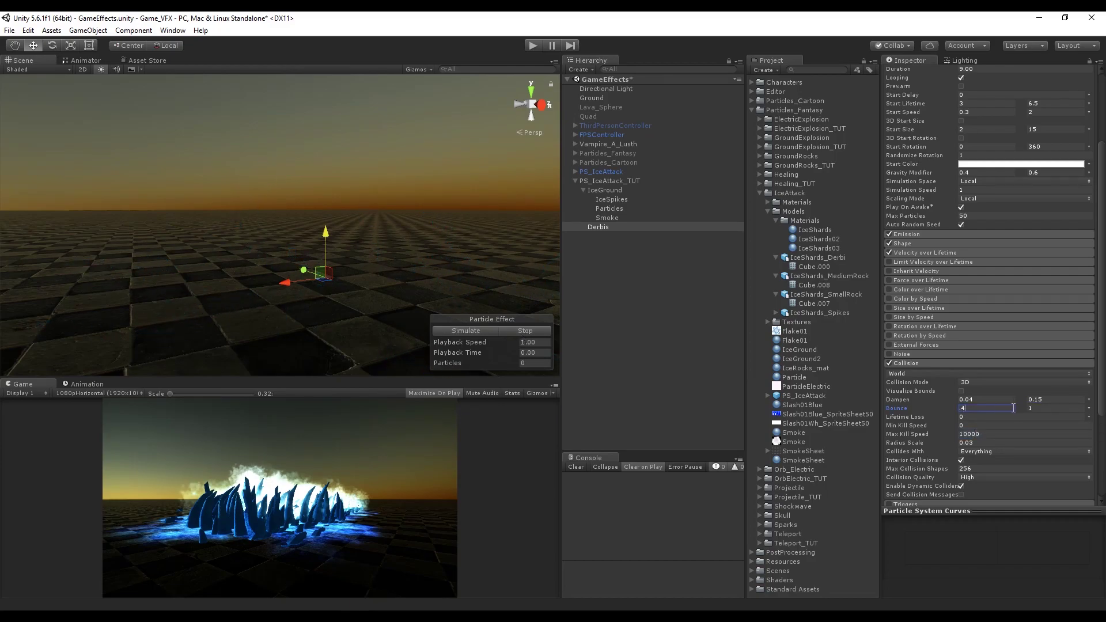
text(.6)
click(1009, 408)
text(.)
click(477, 327)
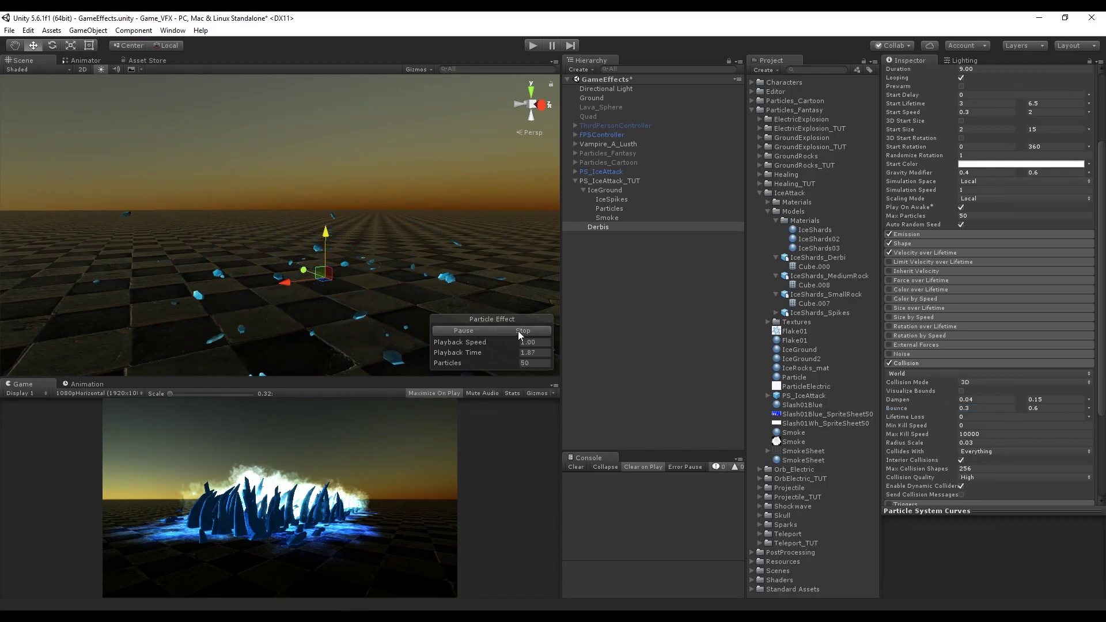
click(525, 330)
click(486, 330)
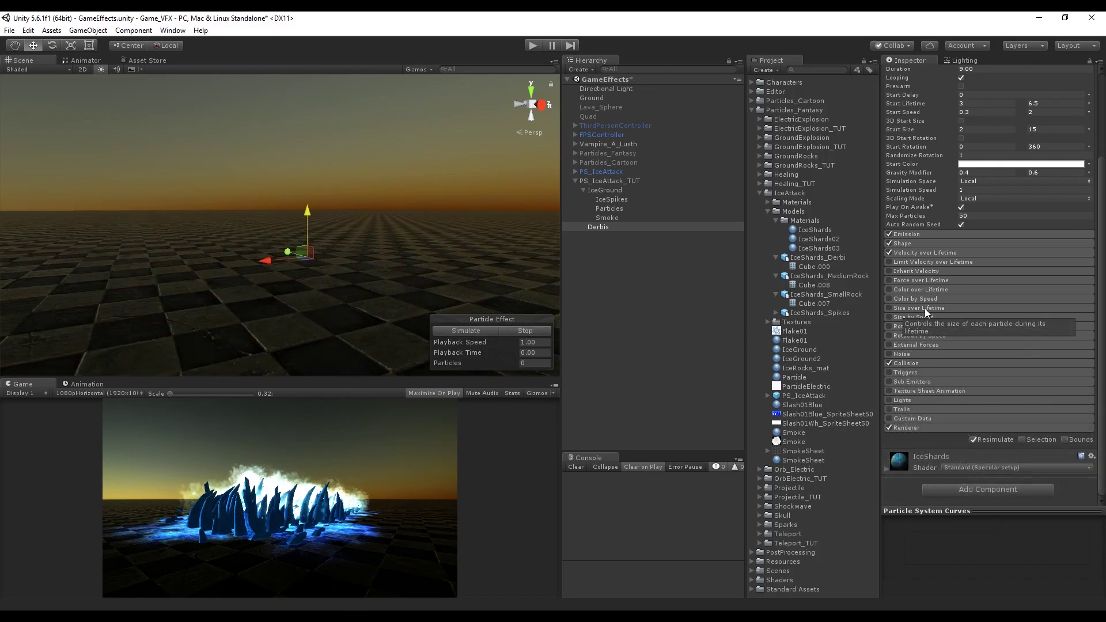
Enable Size over Lifetime on Derbis, apply a preset curve to Size, and replay the effect
click(925, 309)
click(889, 309)
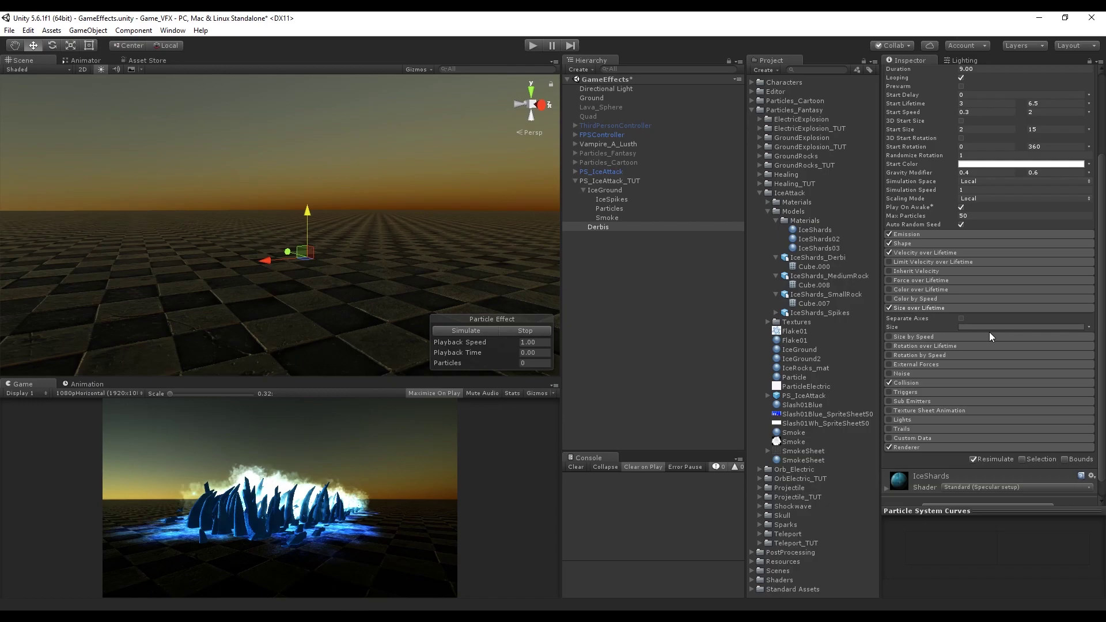
click(893, 589)
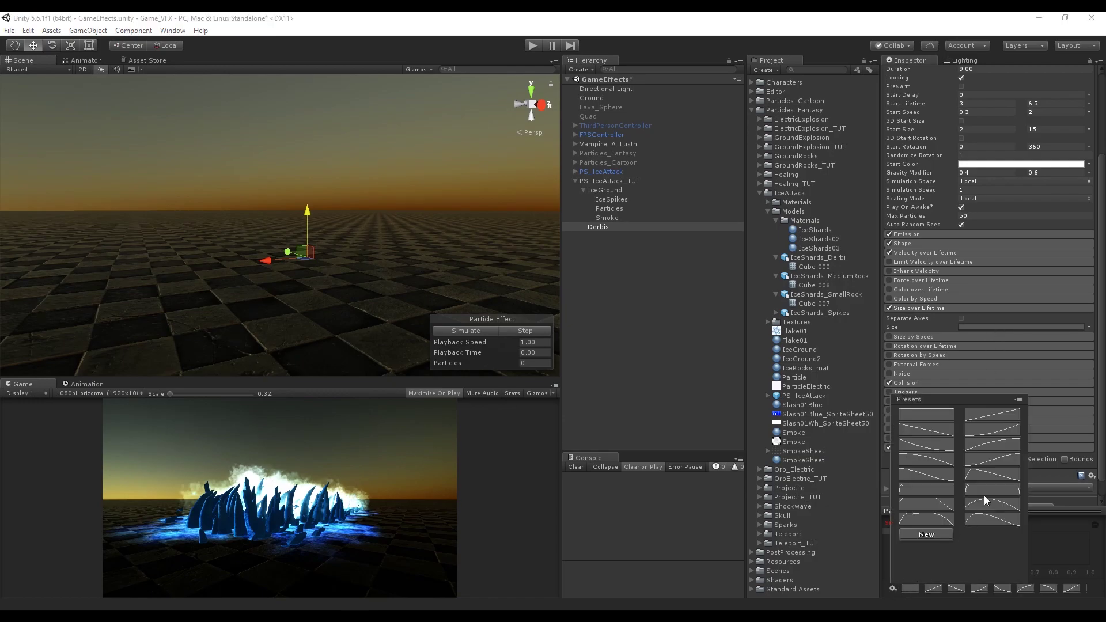
click(513, 330)
click(481, 330)
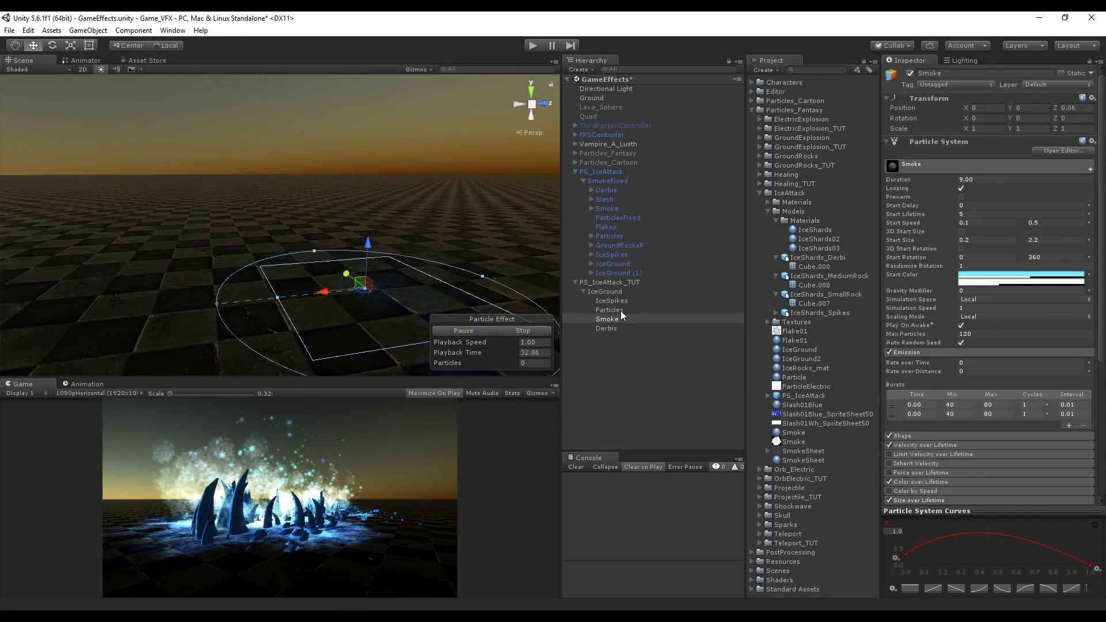
Duplicate the Particles system under IceGround and rename the copy Flakes
click(621, 311)
key(ctrl+d)
double_click(620, 338)
double_click(620, 337)
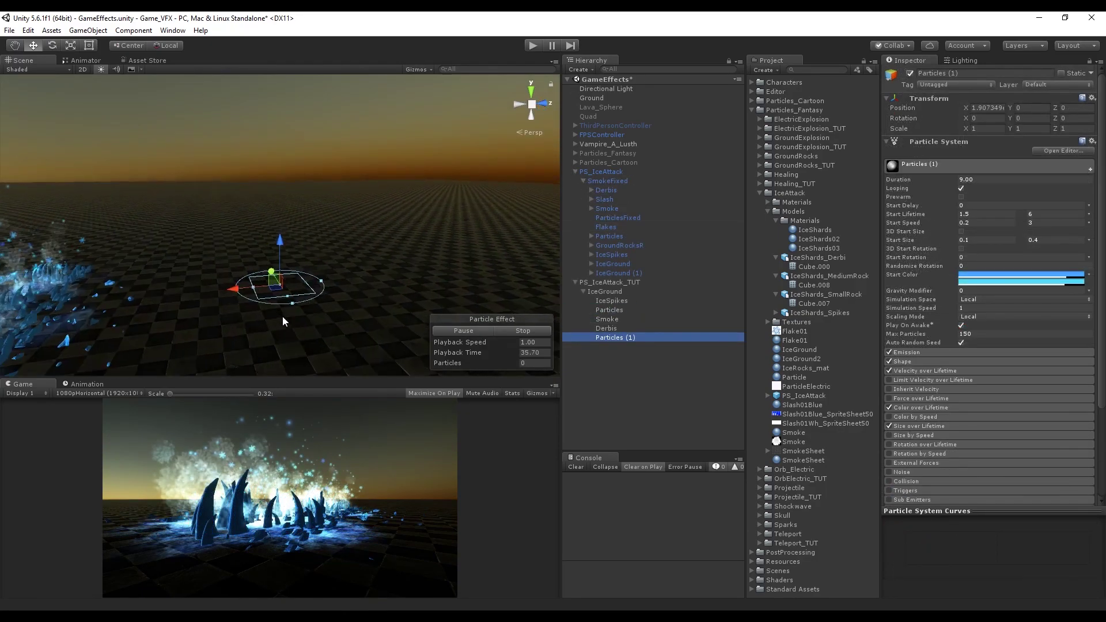
click(621, 339)
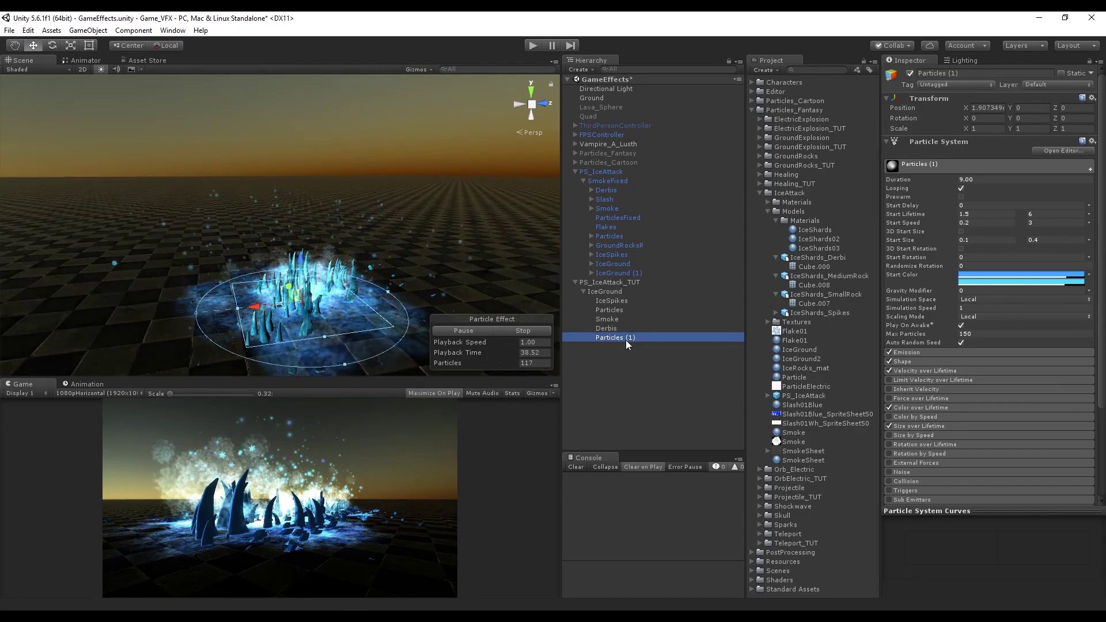
text(Flake)
key(Return)
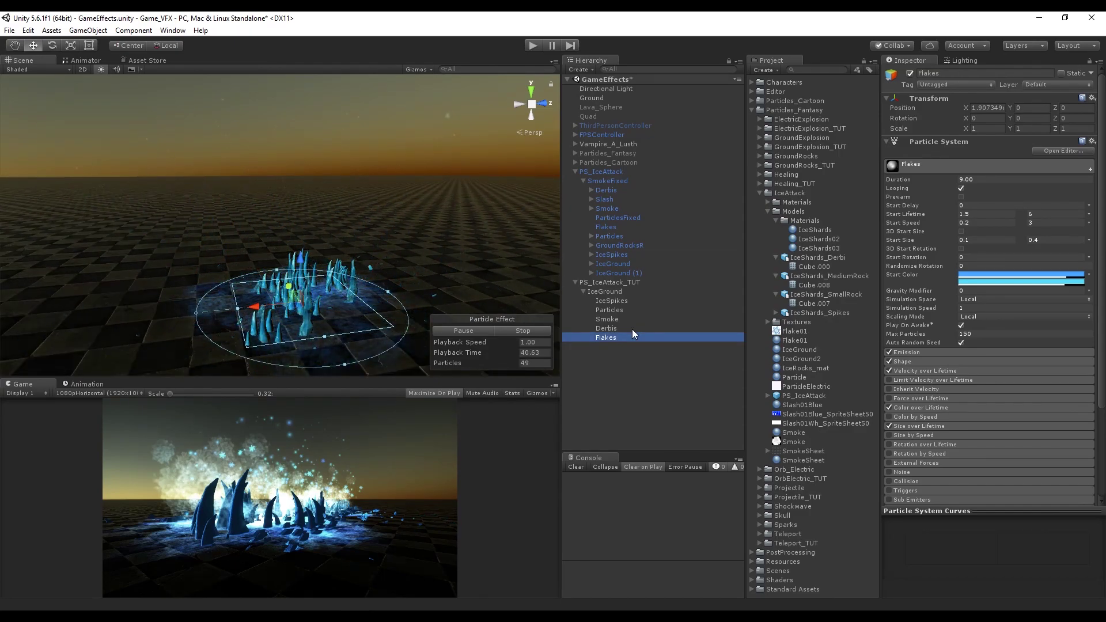
Check the Flake01 texture and material in the IceAttack folder and assign the Flake01 material to Flakes
double_click(794, 331)
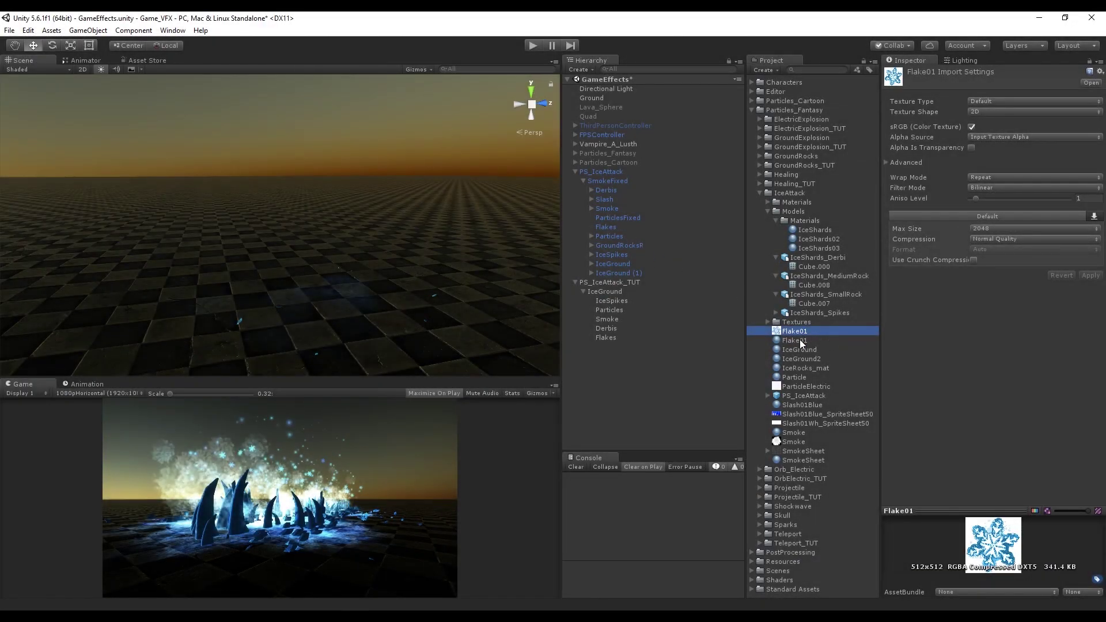
click(800, 340)
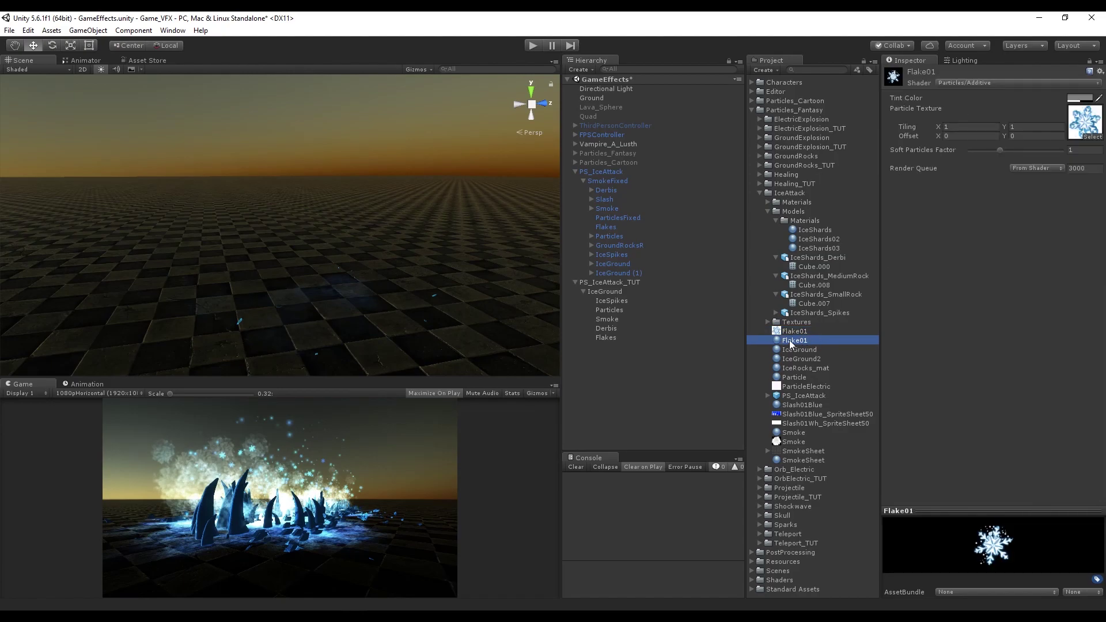
click(629, 349)
drag(607, 340, 611, 337)
click(611, 337)
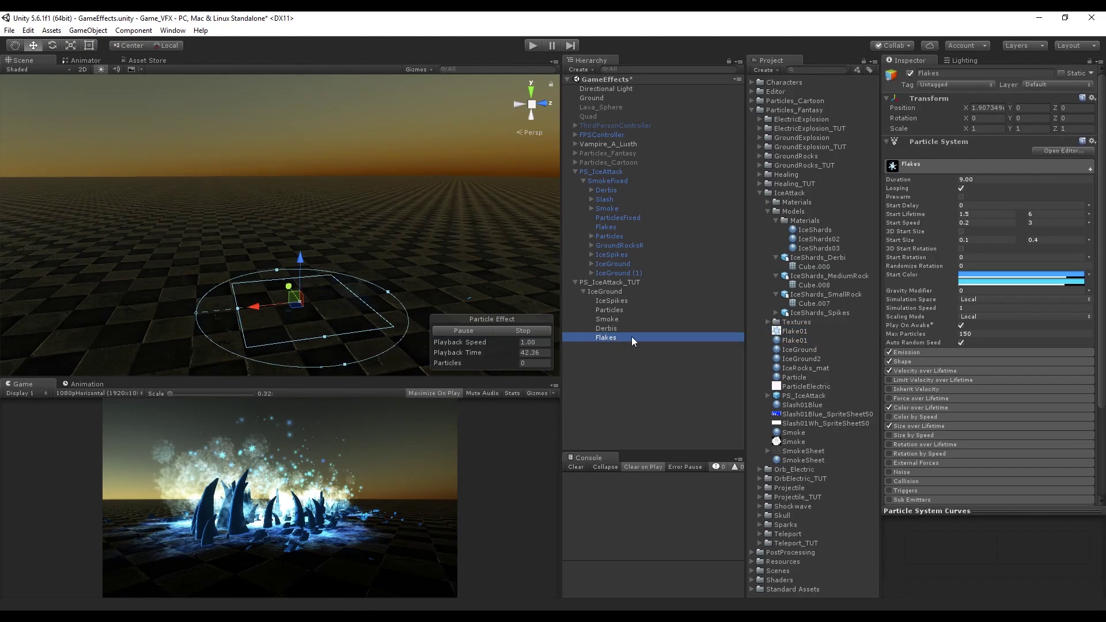
Set Flakes's Max Particles to 100 and its maximum Start Speed to 2, and replay the effect
scroll(283, 331, up, 8)
middle_drag(311, 324, 365, 243)
scroll(398, 264, up, 4)
right_drag(422, 282, 573, 274)
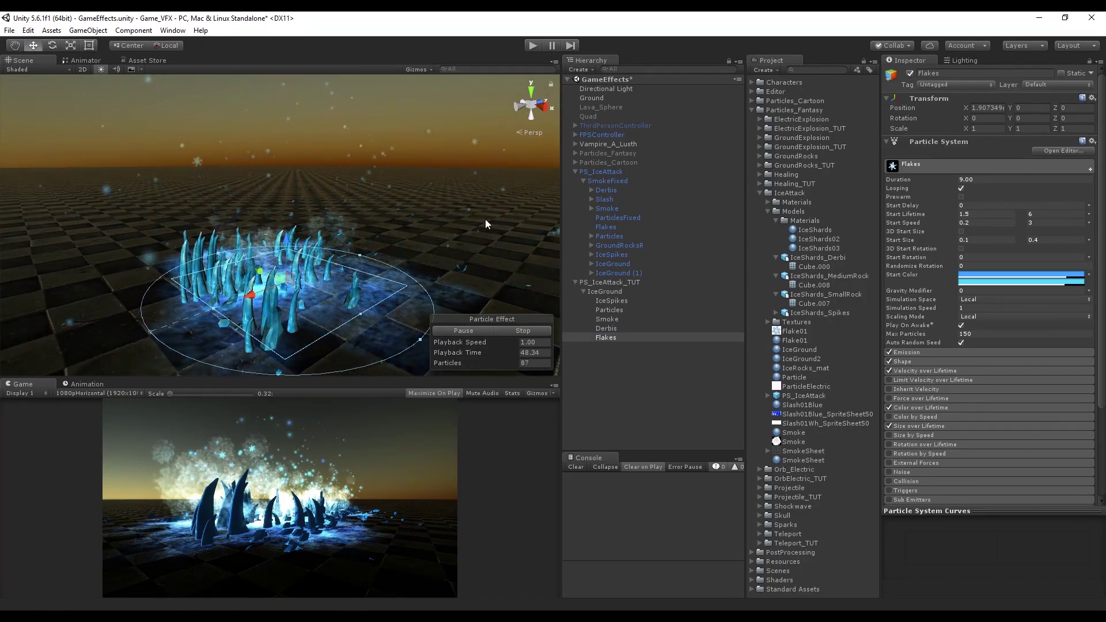
click(971, 335)
text(10)
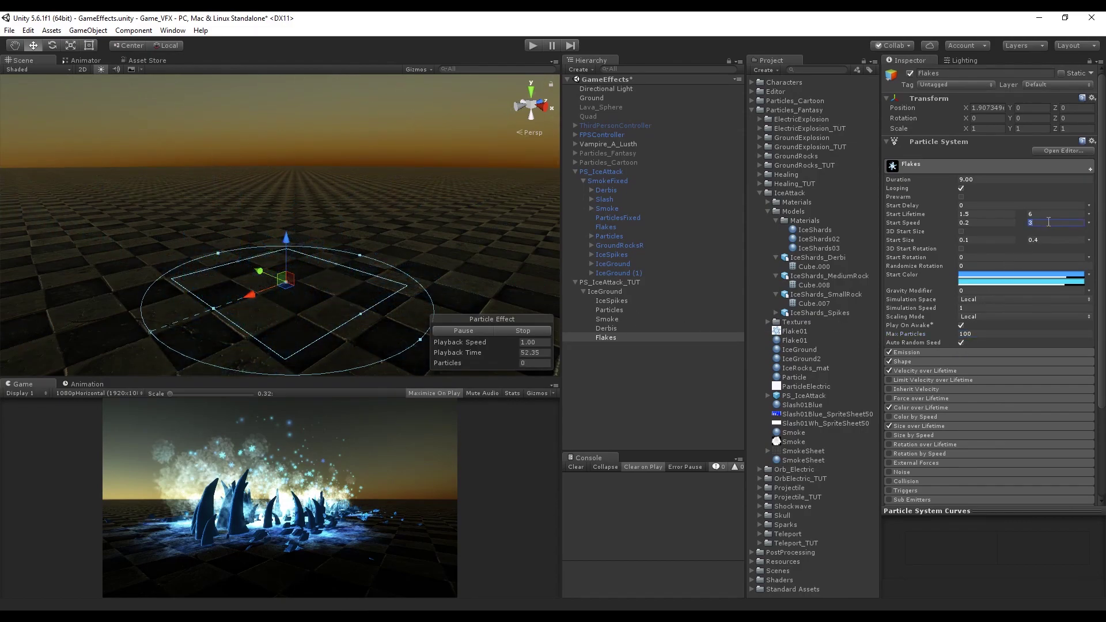
click(508, 327)
click(474, 329)
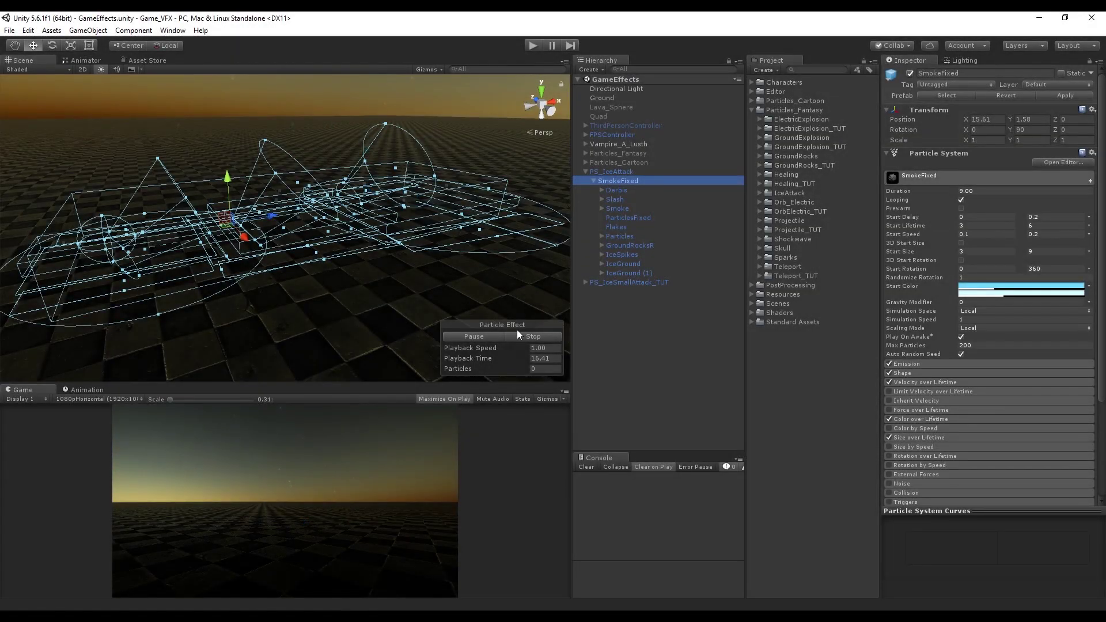
click(520, 336)
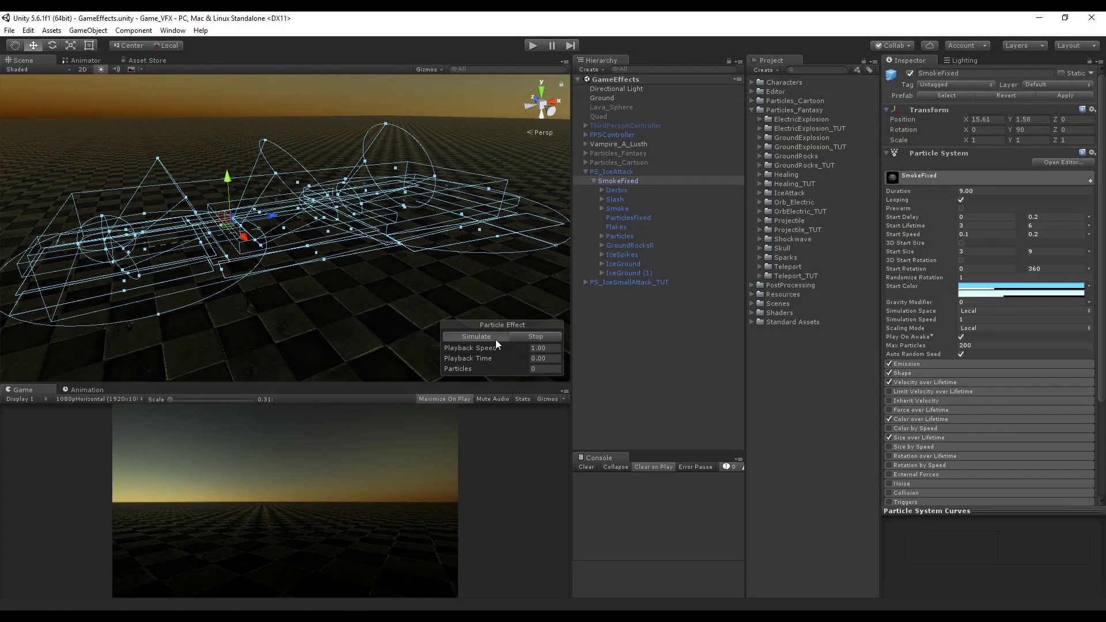
Simulate the complete PS_IceAttack effect from SmokeFixed and replay it
click(495, 338)
click(534, 338)
click(482, 337)
click(482, 340)
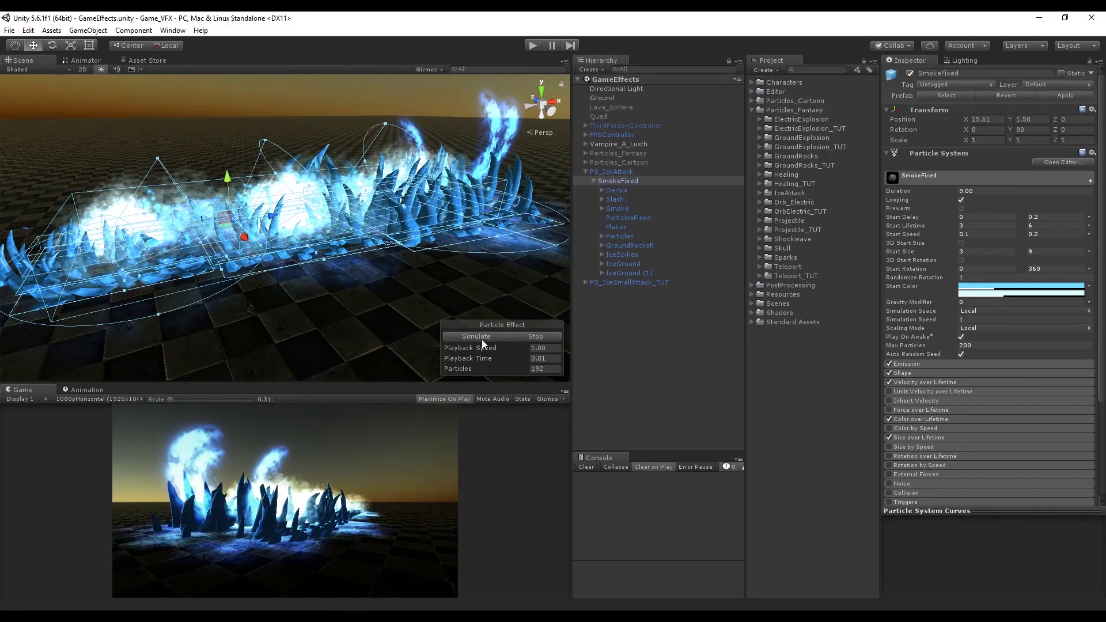
click(483, 340)
Examine the duplicated child systems of Derbis, Slash, Particles and GroundRocksR in PS_IceAttack, and preview the Particles systems together
click(625, 191)
click(602, 190)
click(619, 199)
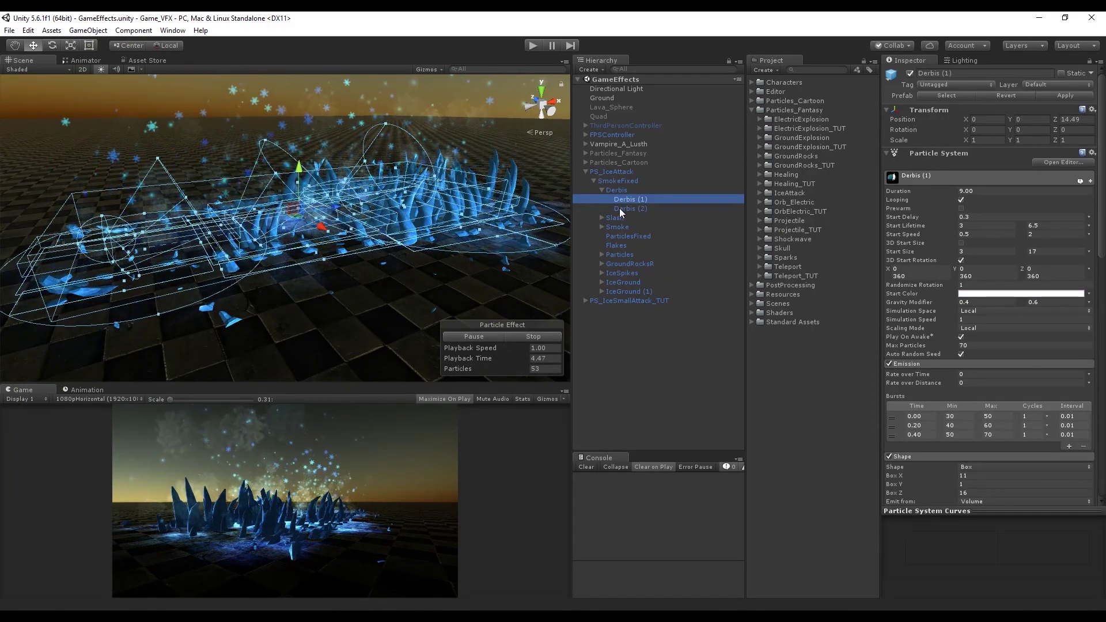
click(601, 218)
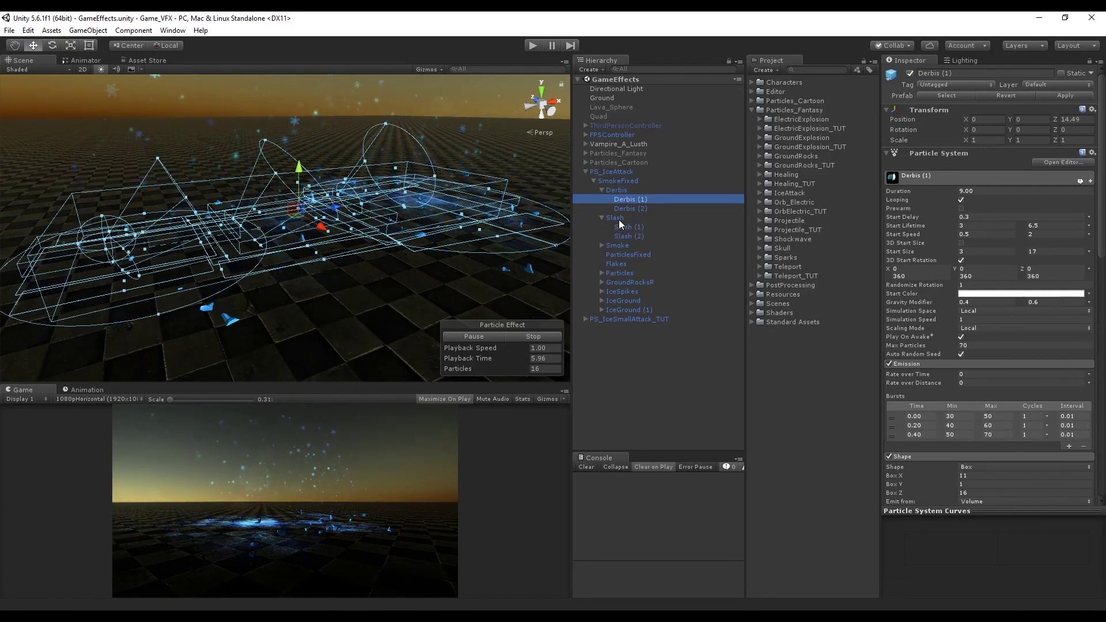
click(602, 273)
click(602, 301)
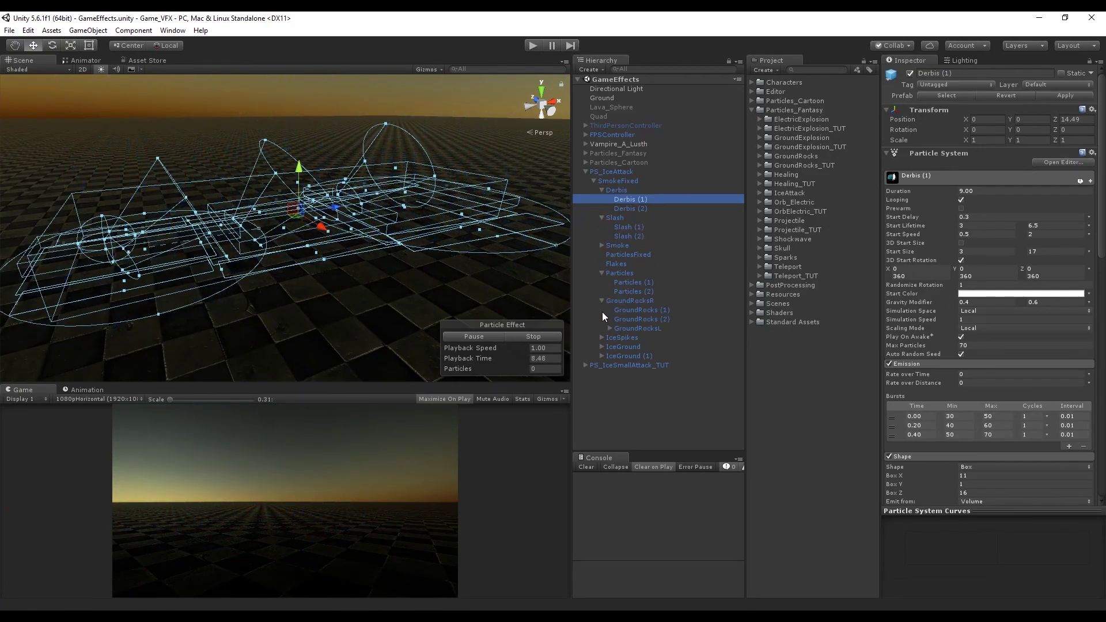
click(628, 274)
shift+click(630, 292)
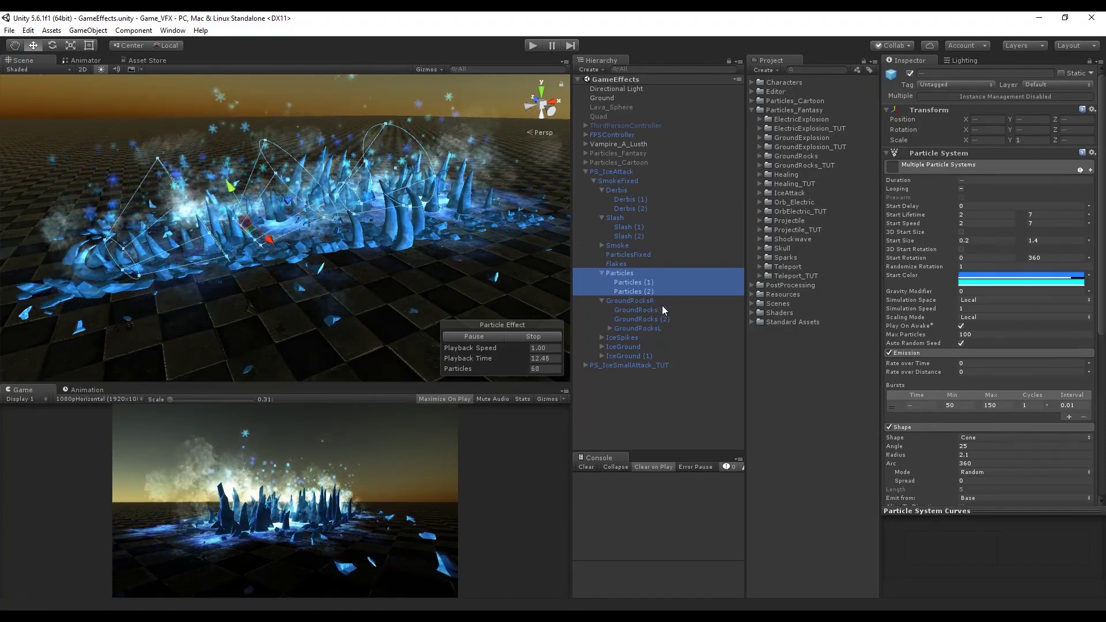
click(540, 340)
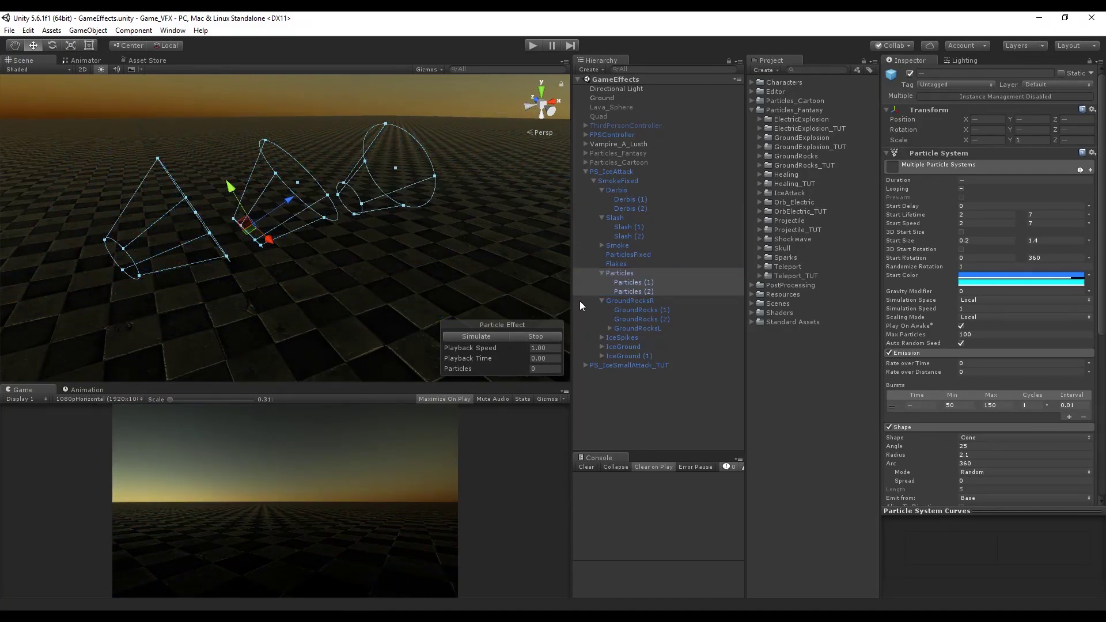
click(619, 301)
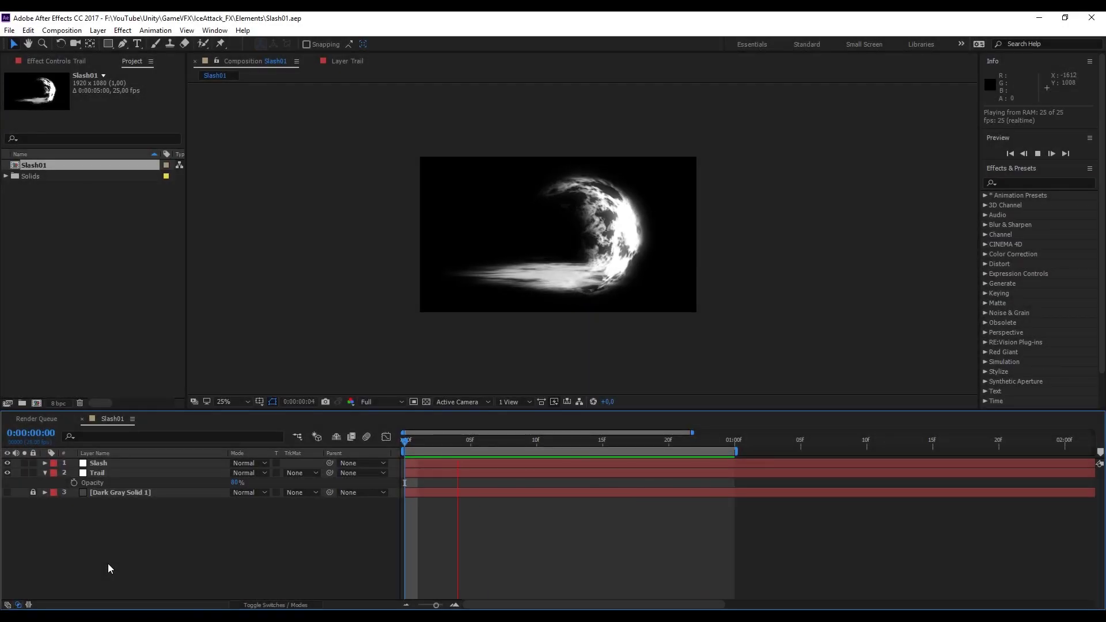
Simulate the separate Slash (1) system and replay it from another viewing angle
click(490, 336)
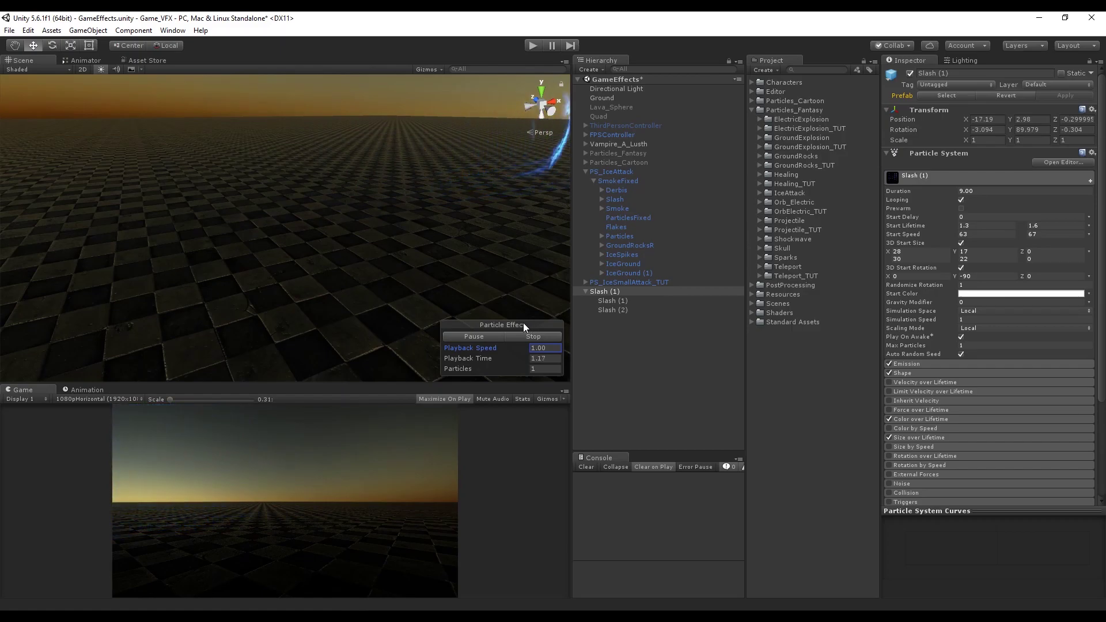
click(534, 337)
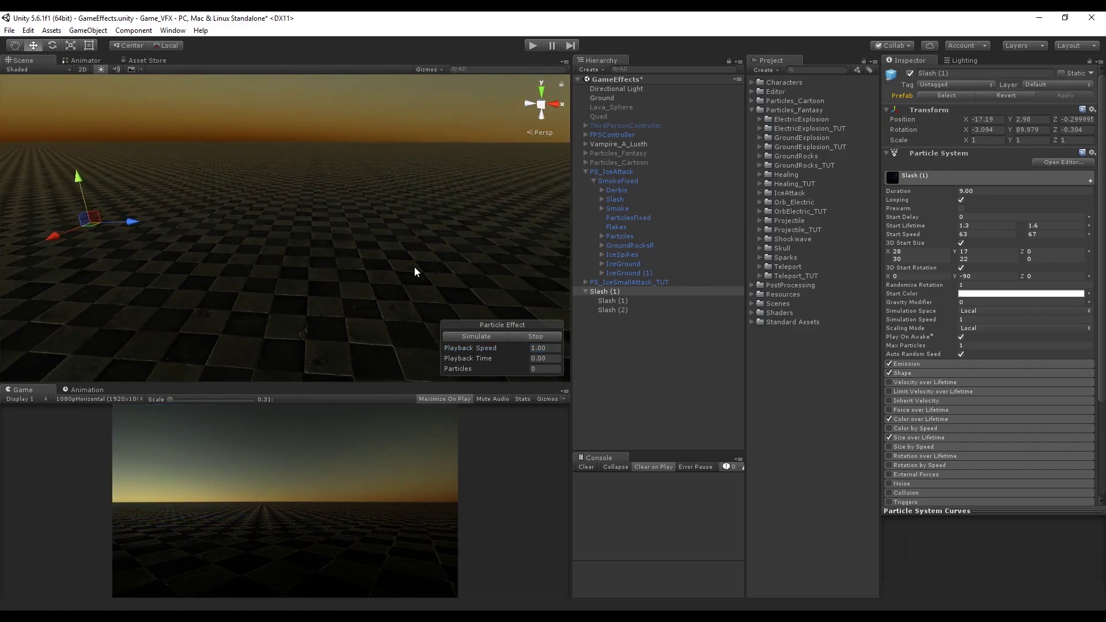
click(490, 337)
alt+drag(502, 285, 333, 300)
click(476, 337)
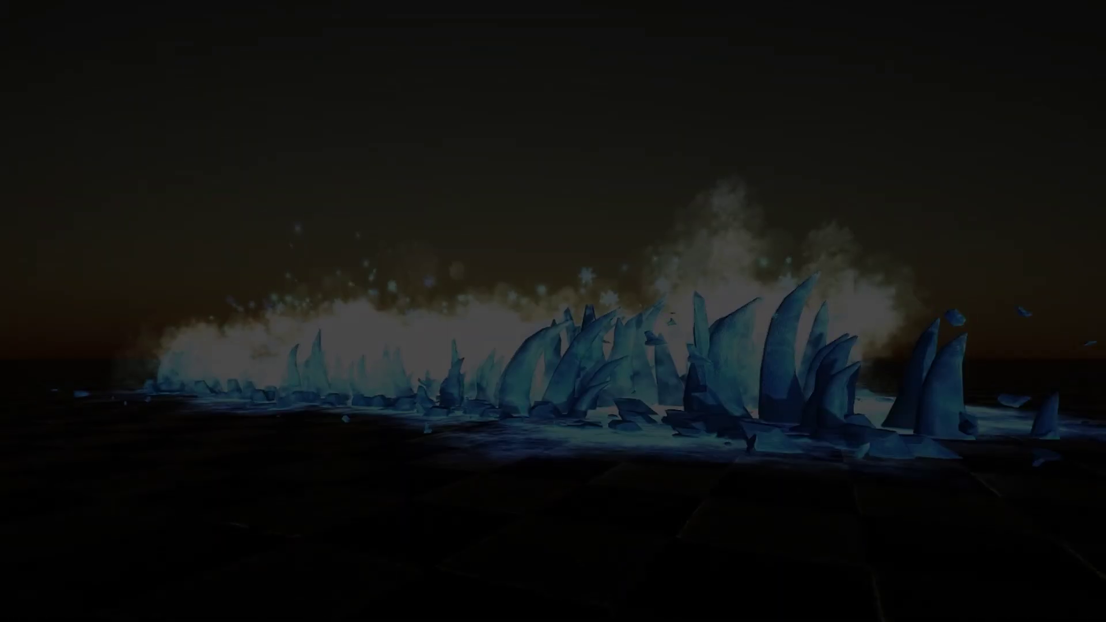